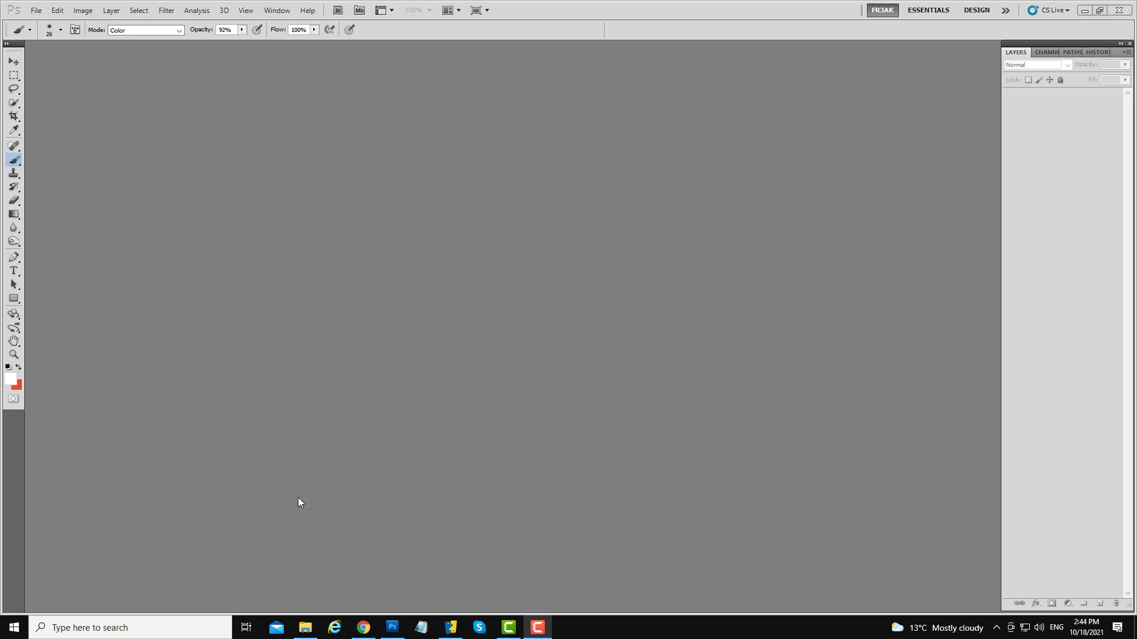
- Browse the 130 male cuts folder and open the portrait fr3ak 0501.gif in Photoshop
{"action": "left_click", "coordinate": [307, 630]}
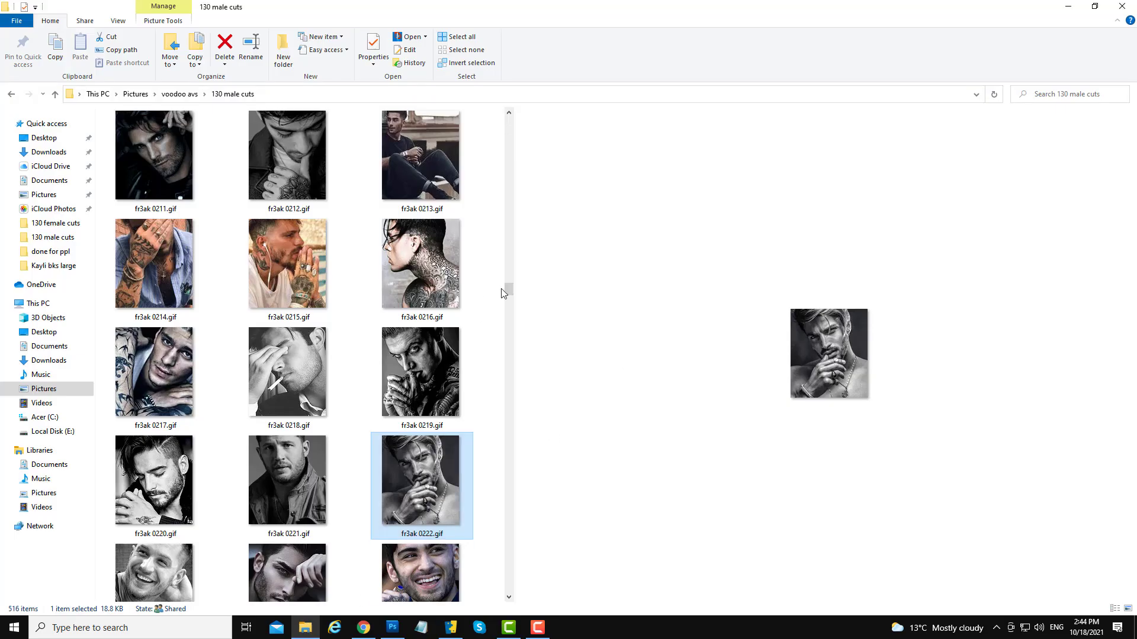
{"action": "left_click_drag", "start_coordinate": [507, 288], "coordinate": [510, 363]}
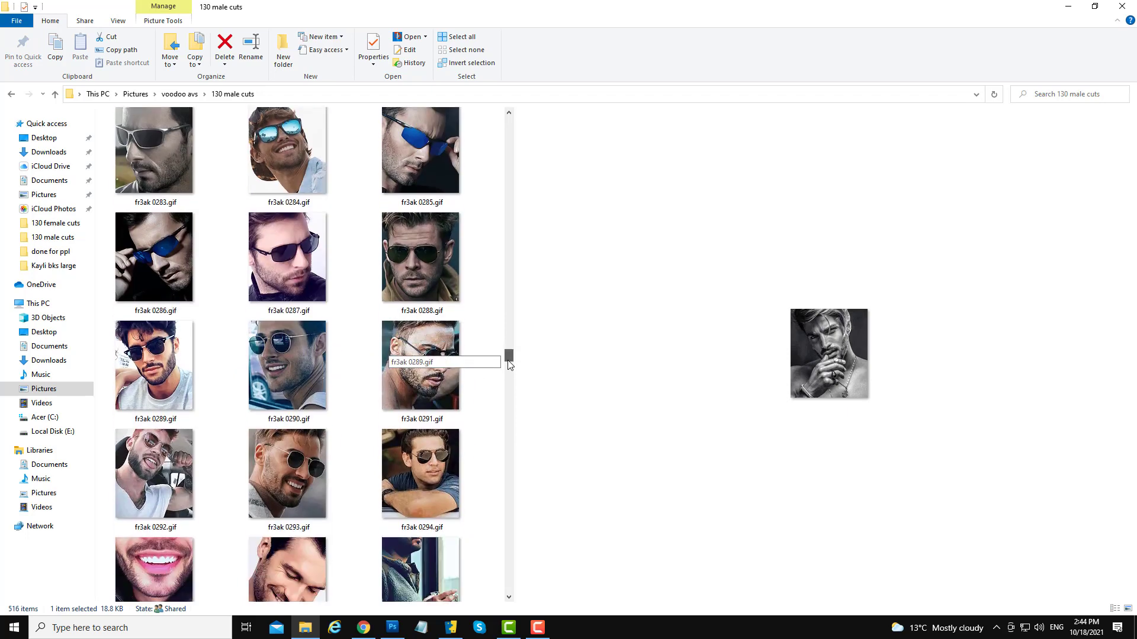
{"action": "left_click", "coordinate": [437, 377]}
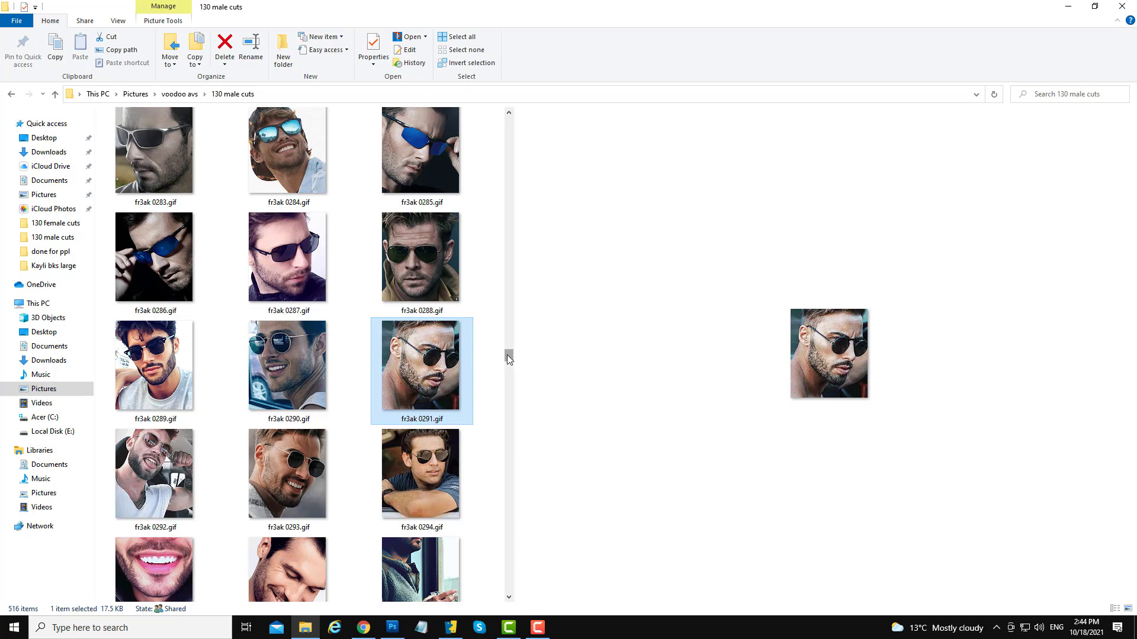
{"action": "left_click_drag", "start_coordinate": [508, 358], "coordinate": [515, 510]}
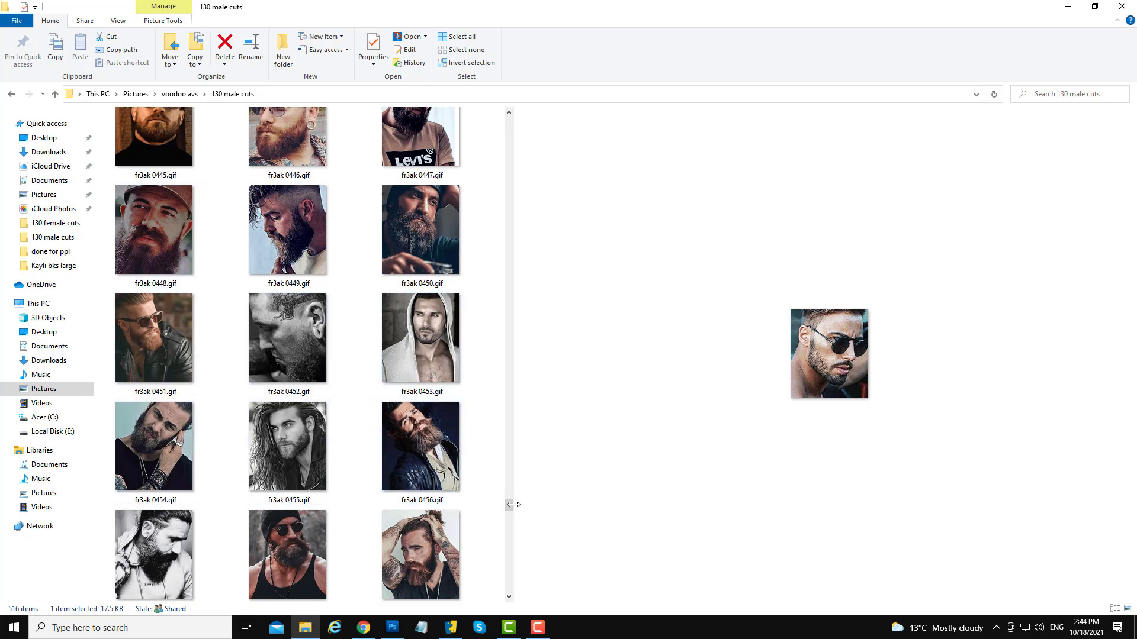
{"action": "left_click_drag", "start_coordinate": [510, 513], "coordinate": [509, 505]}
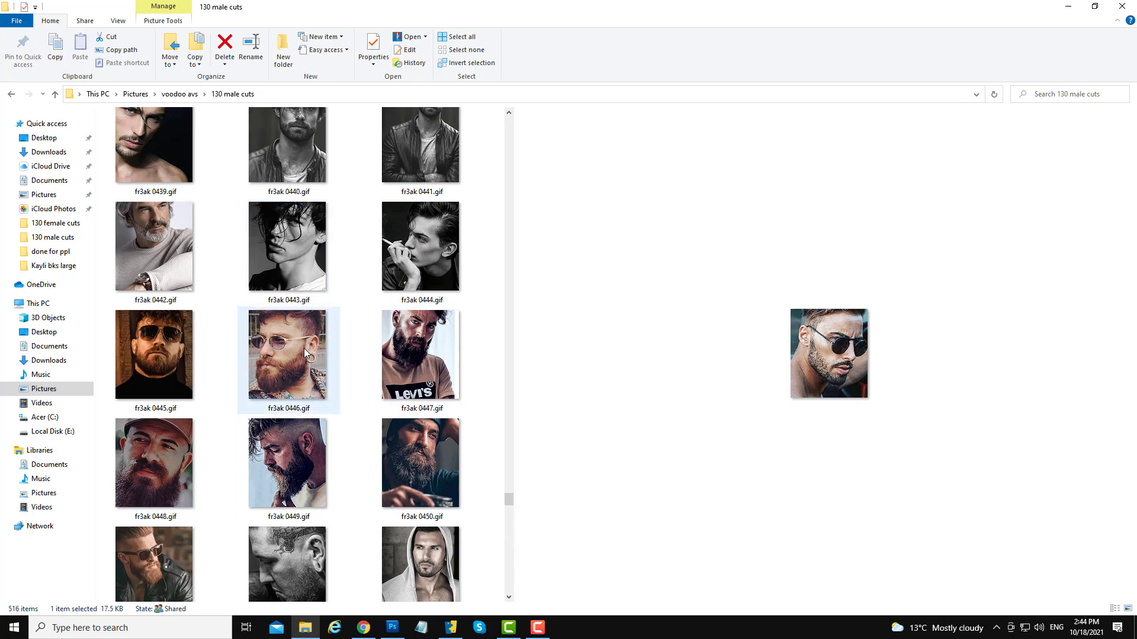
{"action": "left_click", "coordinate": [289, 363]}
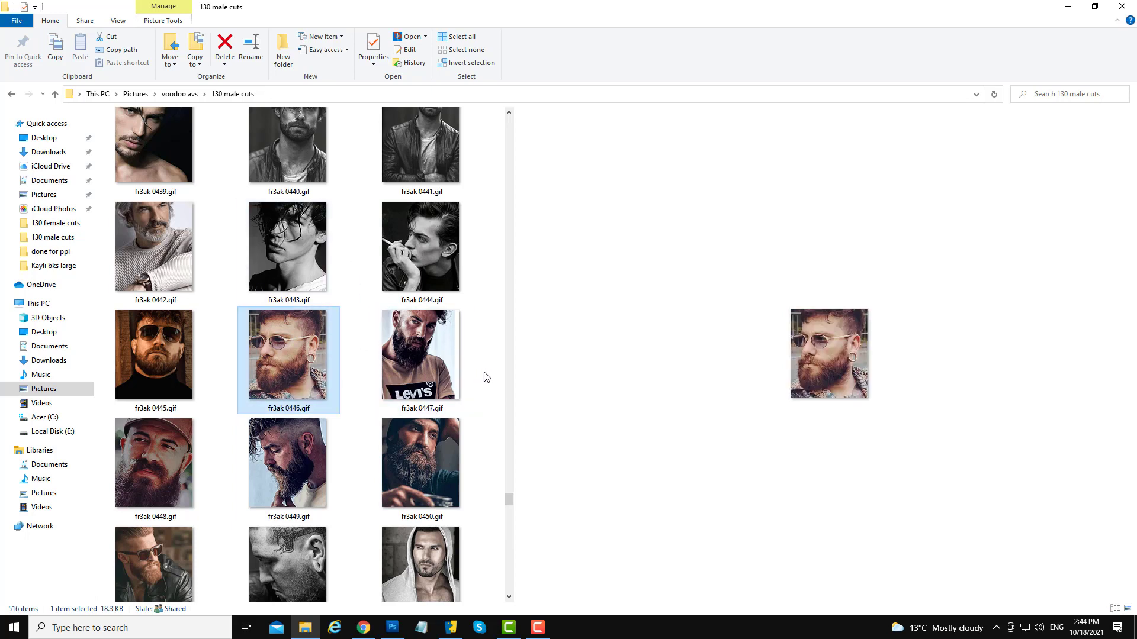
{"action": "left_click_drag", "start_coordinate": [506, 502], "coordinate": [506, 531]}
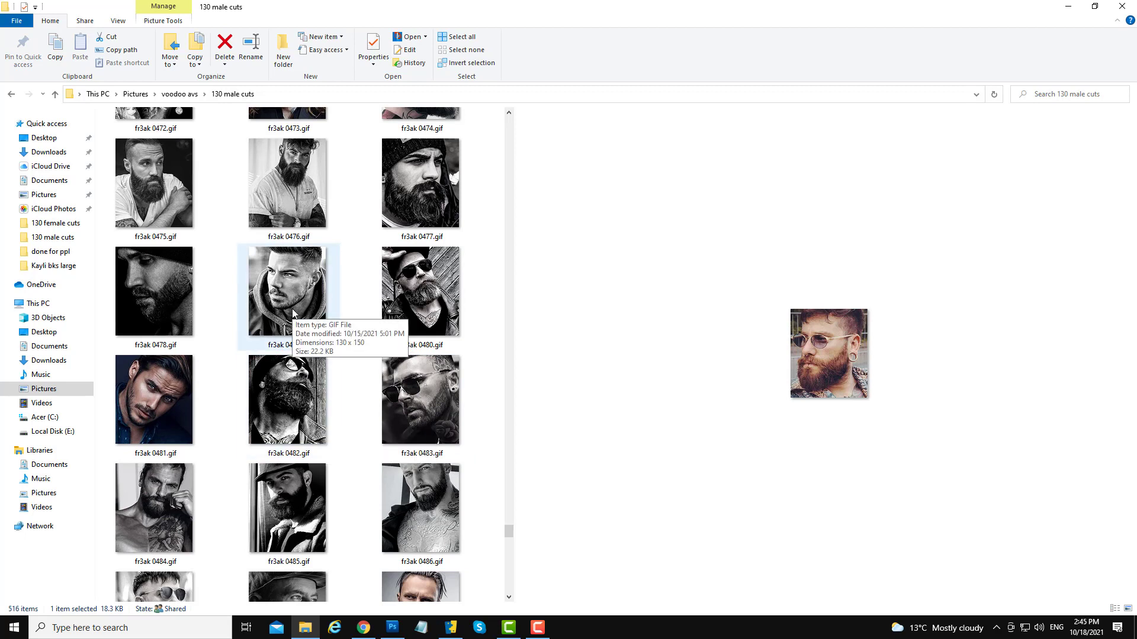
{"action": "left_click_drag", "start_coordinate": [509, 532], "coordinate": [509, 557]}
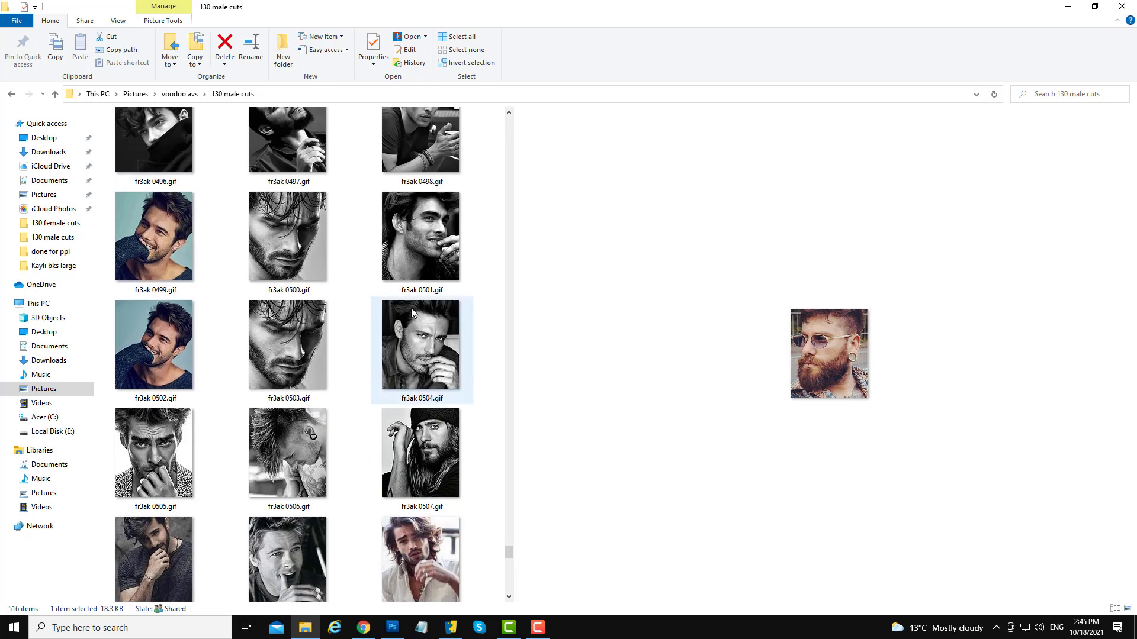
{"action": "left_click", "coordinate": [412, 249]}
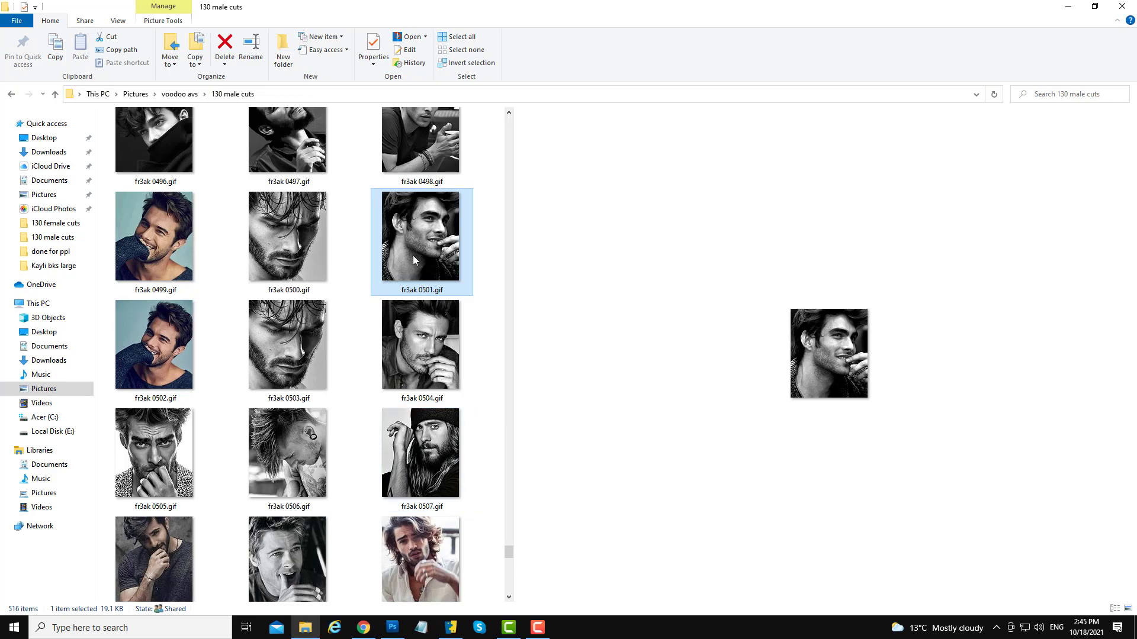
{"action": "left_click_drag", "start_coordinate": [413, 255], "coordinate": [474, 318]}
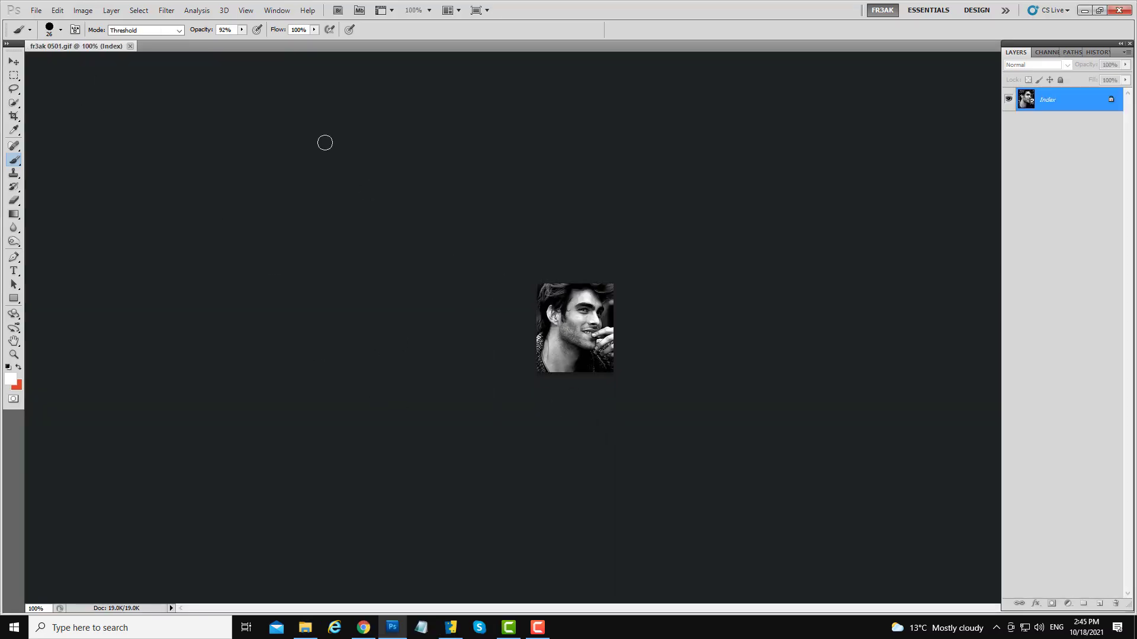
{"action": "left_click", "coordinate": [82, 10]}
{"action": "mouse_move", "coordinate": [142, 24]}
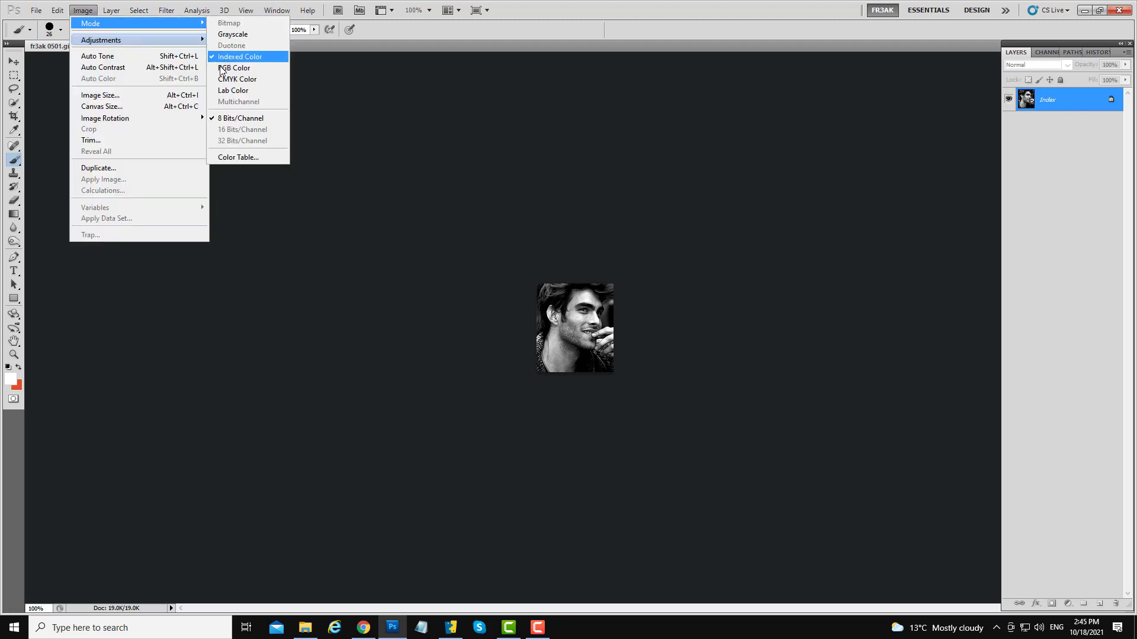
{"action": "left_click_drag", "start_coordinate": [150, 82], "coordinate": [139, 562]}
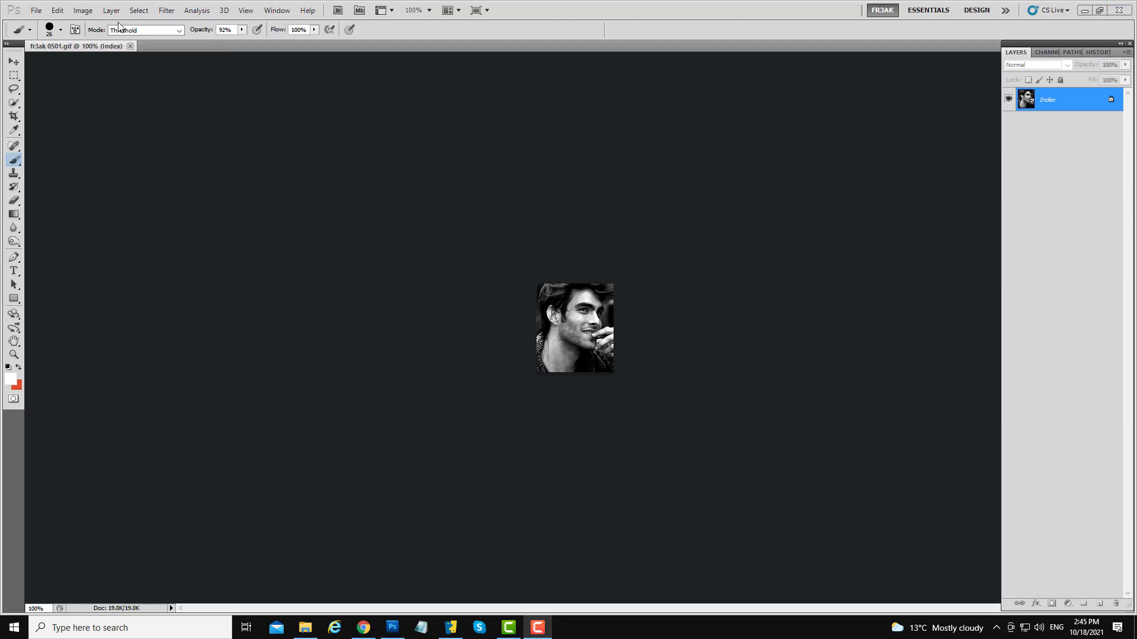
- Convert the image mode from Indexed Color to RGB Color
{"action": "left_click", "coordinate": [81, 12]}
{"action": "mouse_move", "coordinate": [142, 24]}
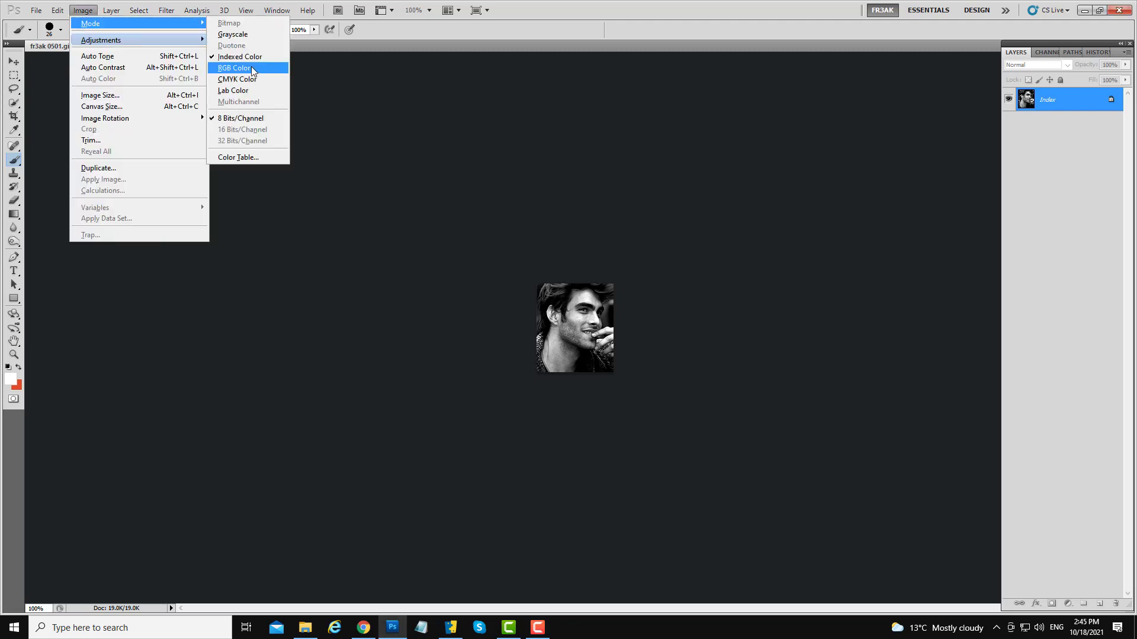
{"action": "left_click", "coordinate": [233, 68]}
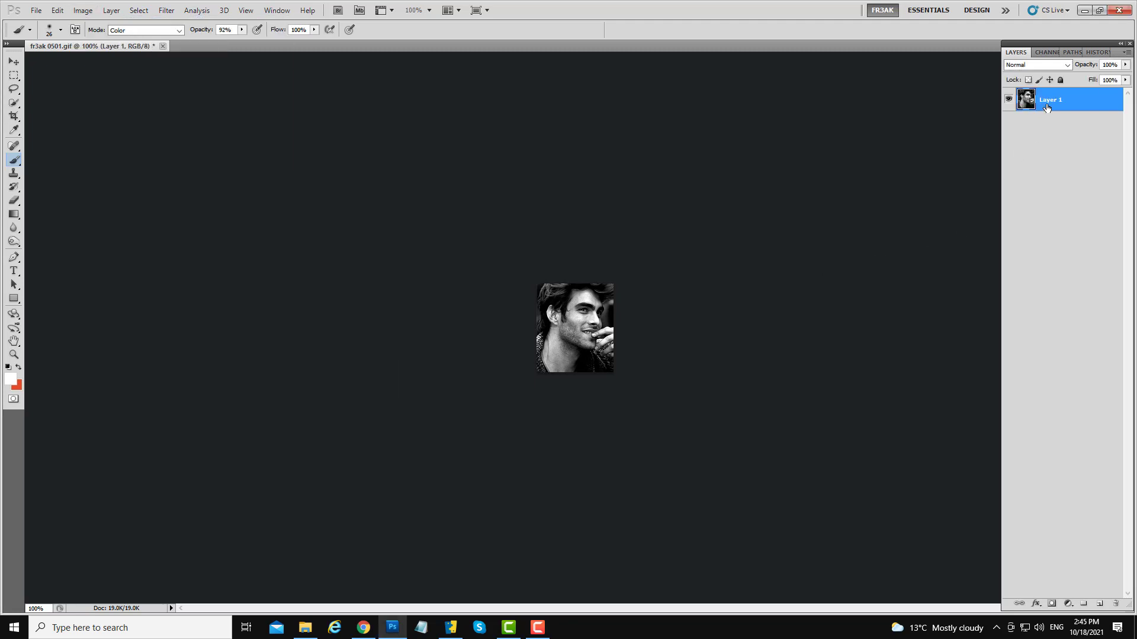
- Duplicate the image layer to work on a copy
{"action": "left_click_drag", "start_coordinate": [1065, 109], "coordinate": [1099, 604]}
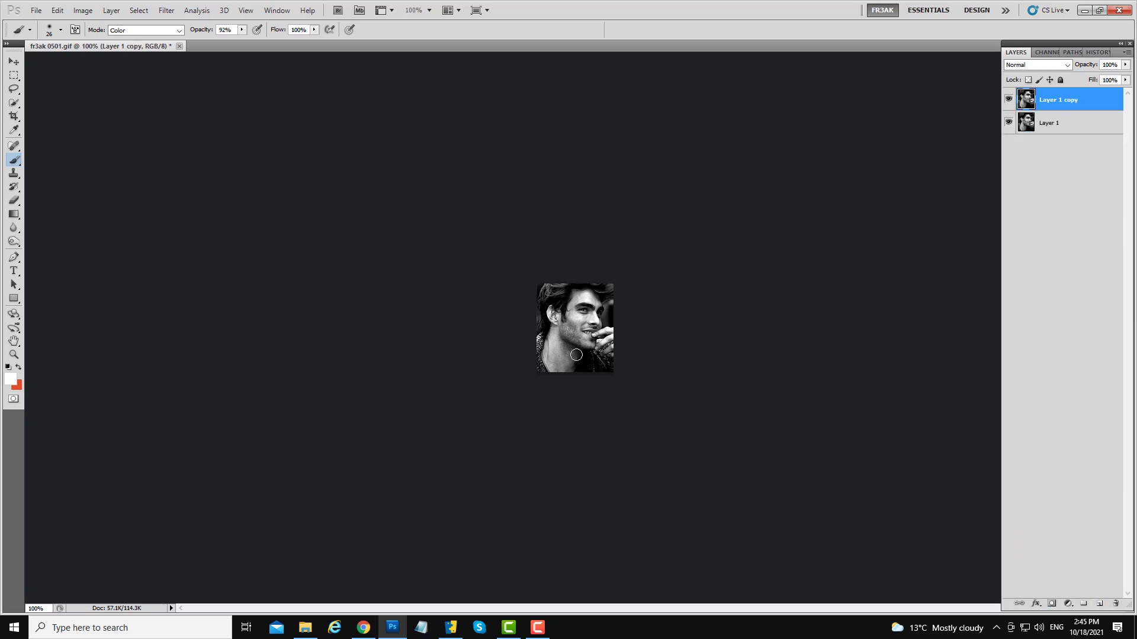
{"action": "key", "text": "ctrl+plus"}
{"action": "key", "text": "ctrl+plus"}
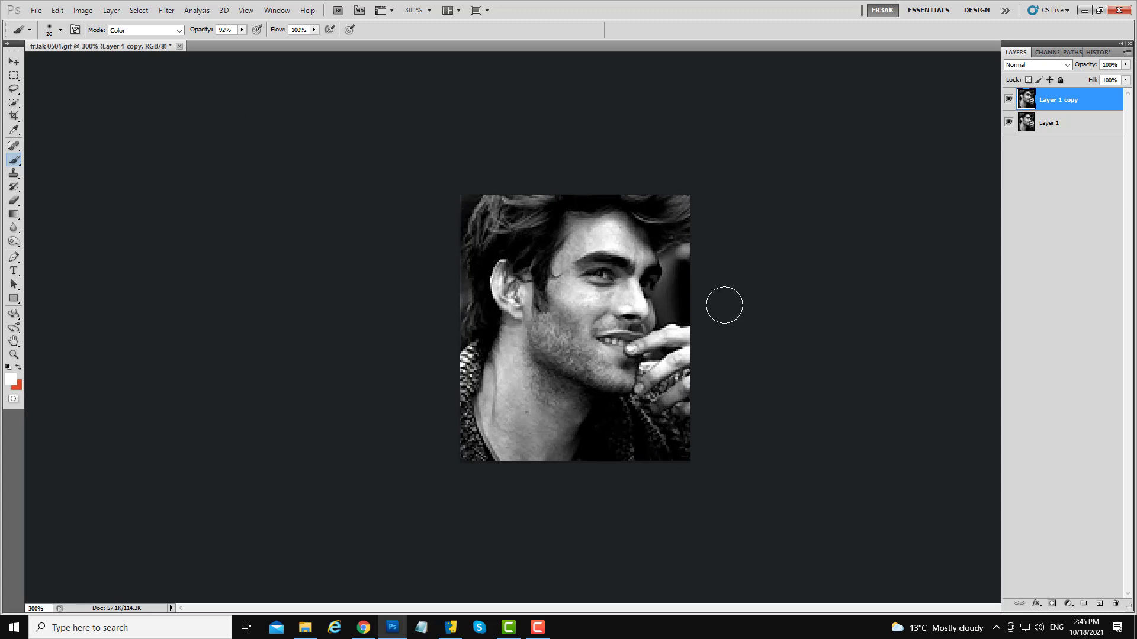
{"action": "left_click", "coordinate": [36, 10]}
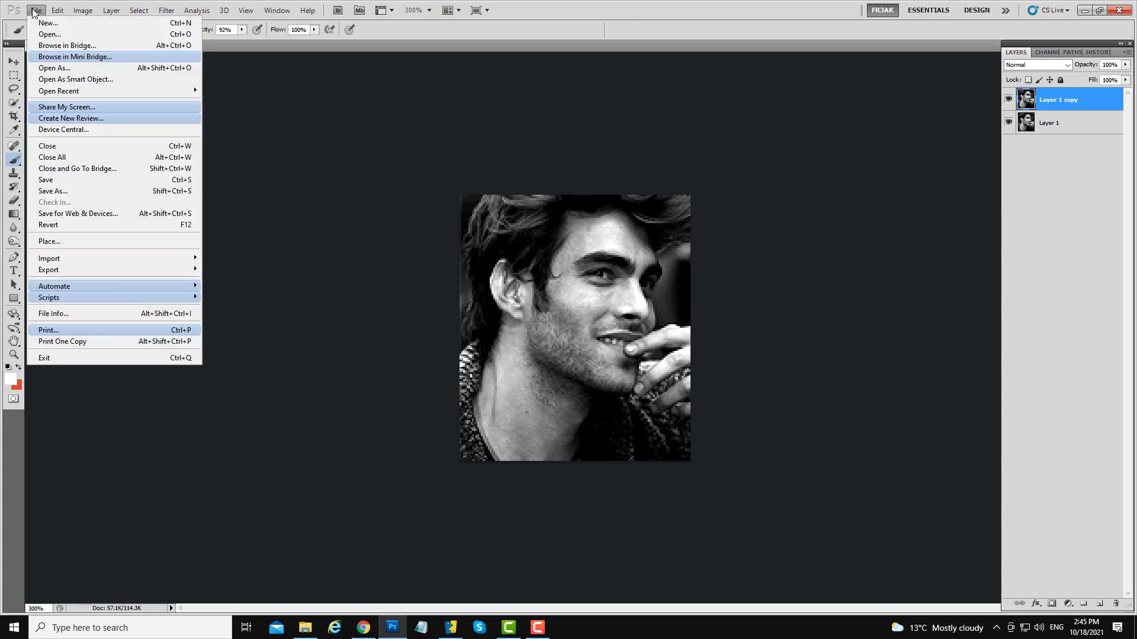
{"action": "key", "text": "alt+t"}
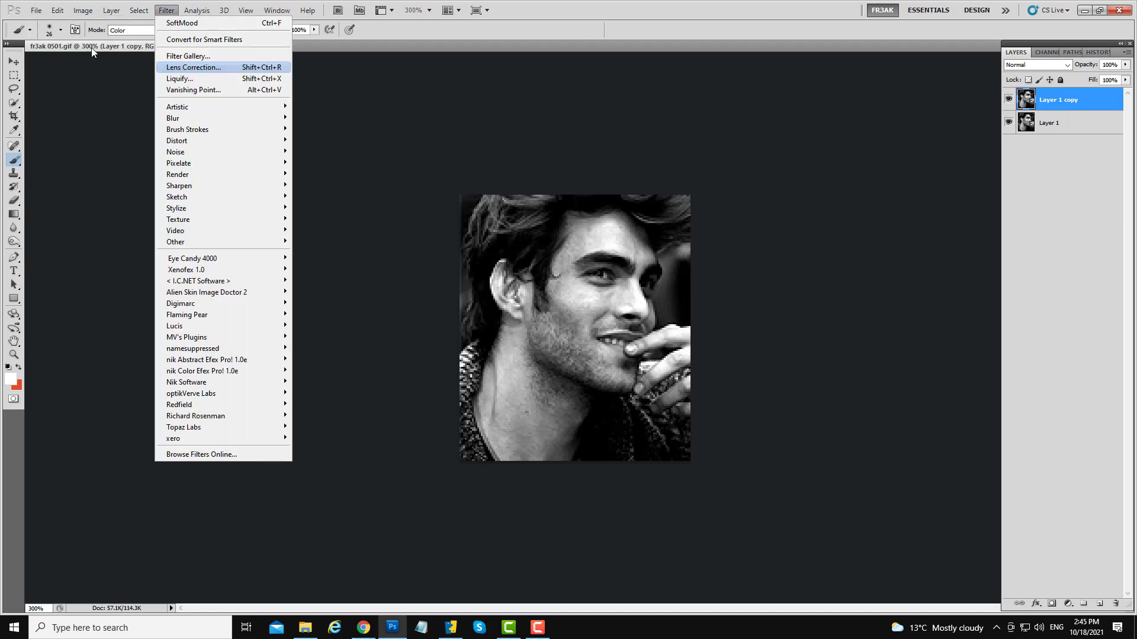
{"action": "left_click", "coordinate": [72, 153]}
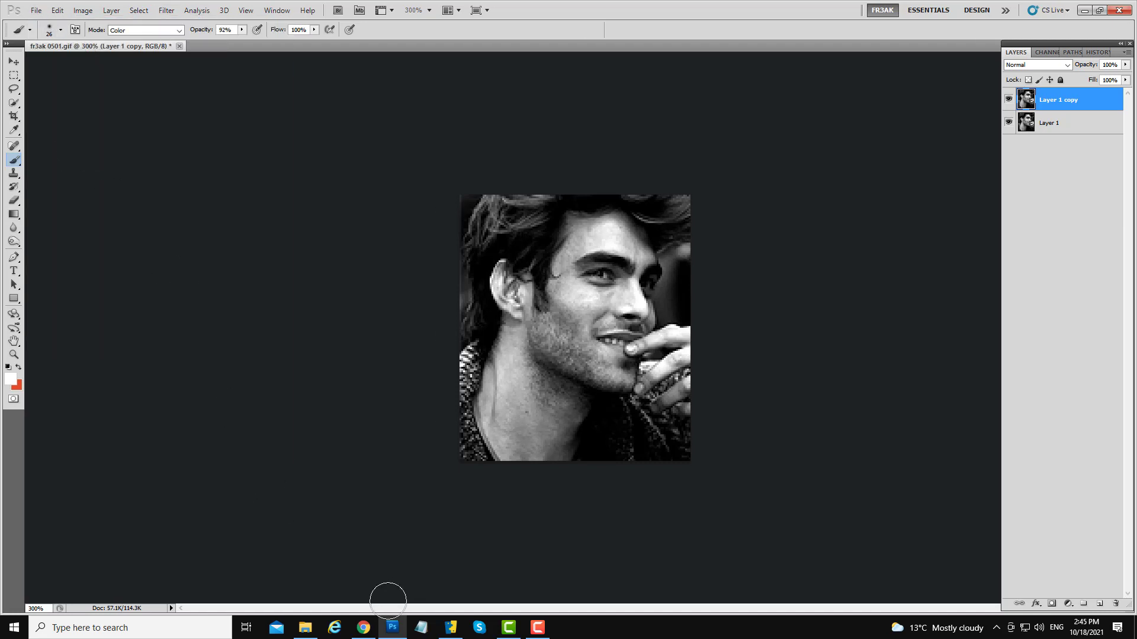
- Open the 000COLOR SWATCHES2.psd swatch file from the 00painting sources folder
{"action": "left_click", "coordinate": [312, 632]}
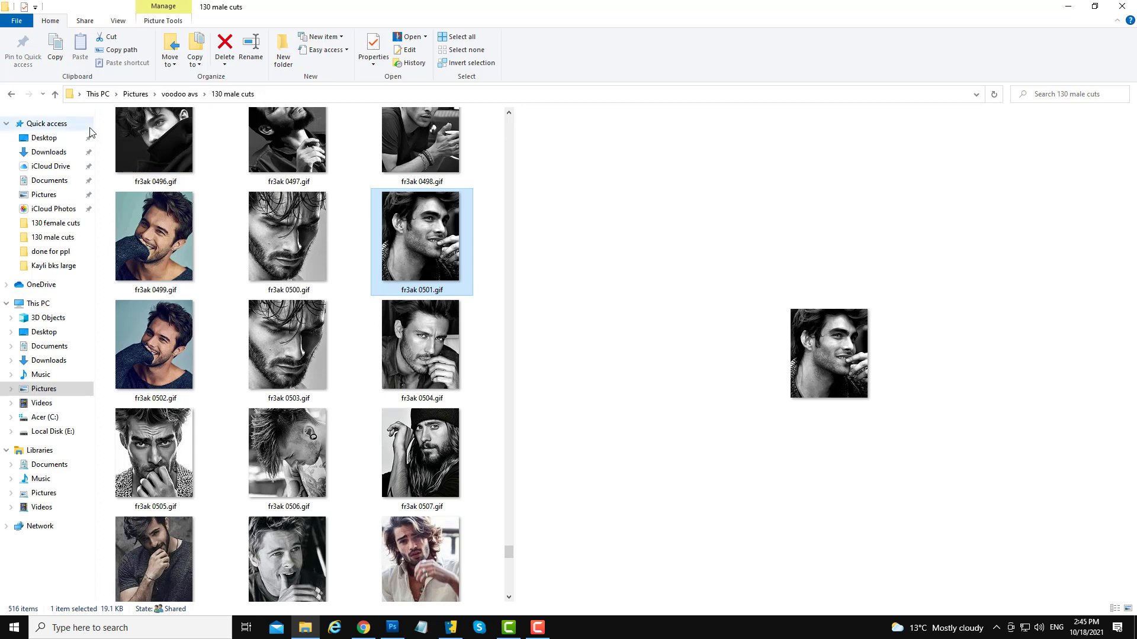
{"action": "left_click", "coordinate": [172, 94]}
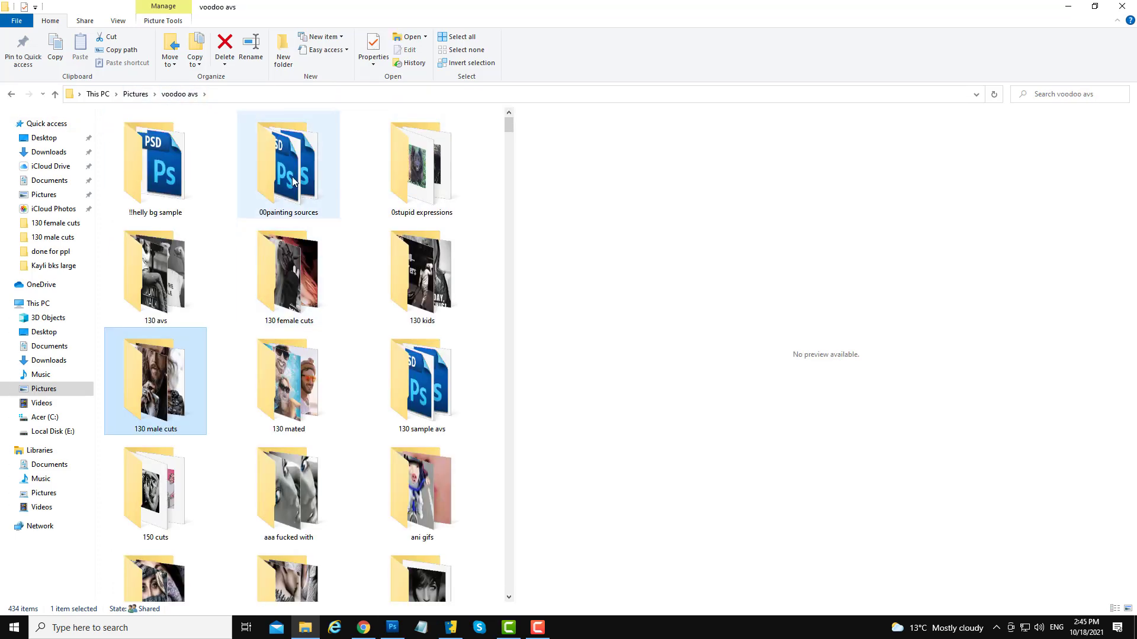
{"action": "double_click", "coordinate": [285, 181]}
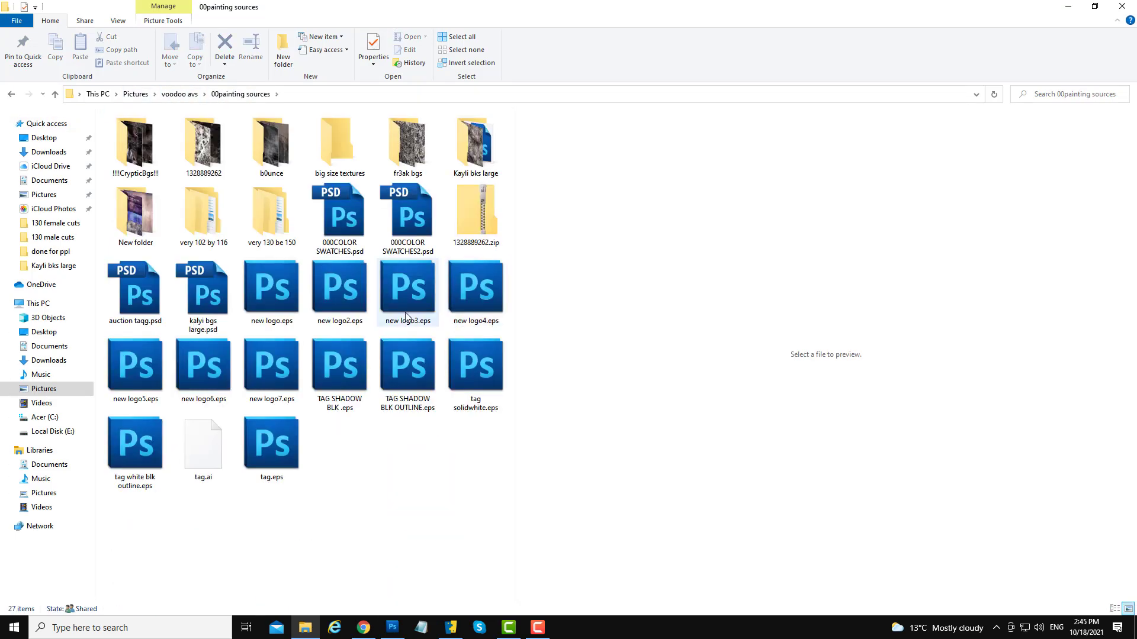
{"action": "double_click", "coordinate": [409, 217]}
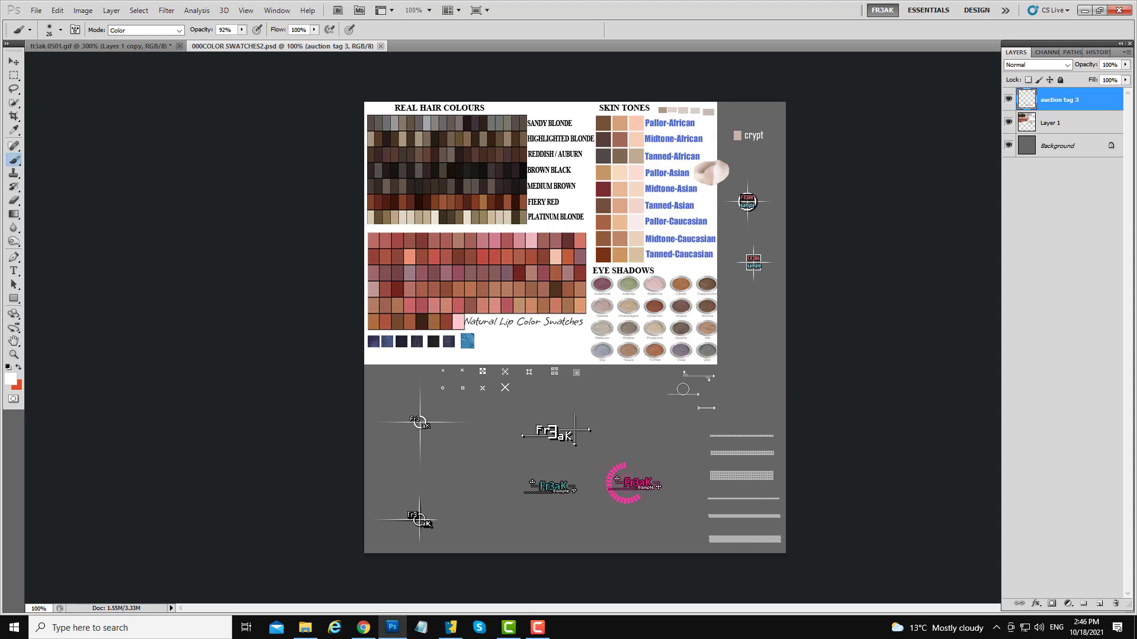
- Sample the Pallor-Caucasian skin tone from the swatch file as the foreground color
{"action": "left_click", "coordinate": [628, 221], "text": "alt"}
{"action": "left_click", "coordinate": [179, 46]}
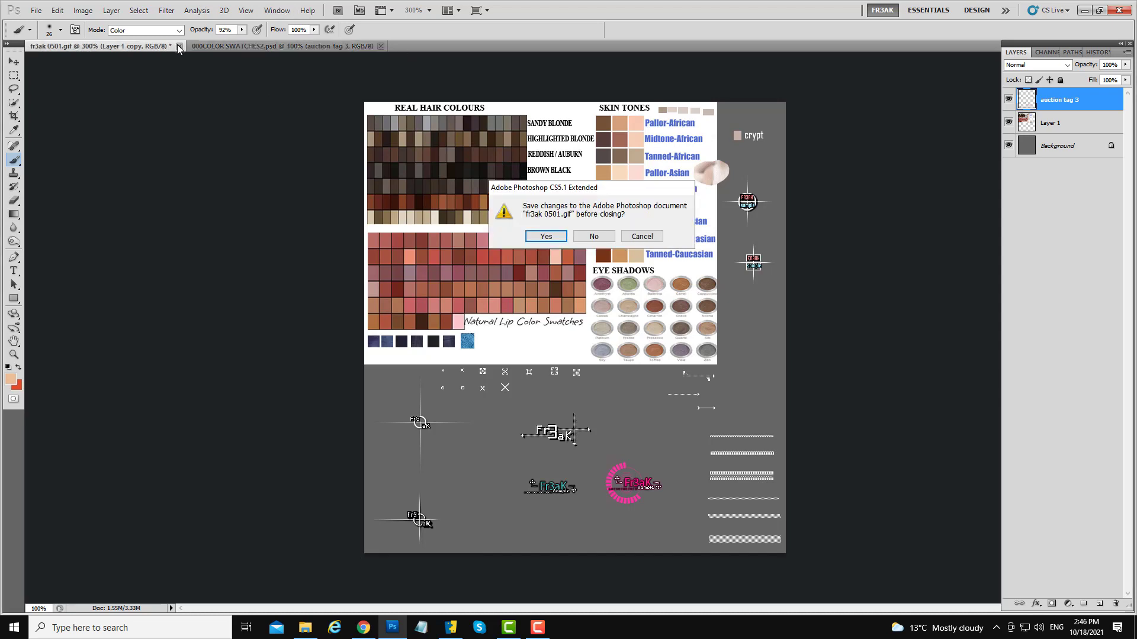
{"action": "left_click", "coordinate": [640, 236]}
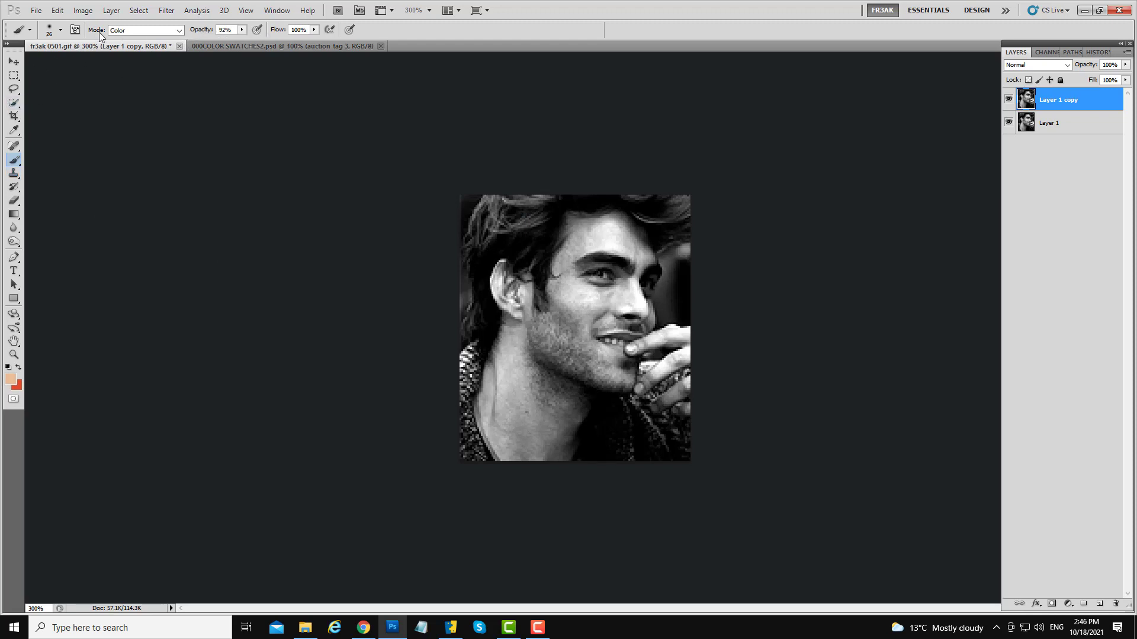
- Set the brush opacity to 100% and paint the skin tone over the face, neck and hand
{"action": "left_click", "coordinate": [242, 29]}
{"action": "left_click_drag", "start_coordinate": [243, 41], "coordinate": [248, 41]}
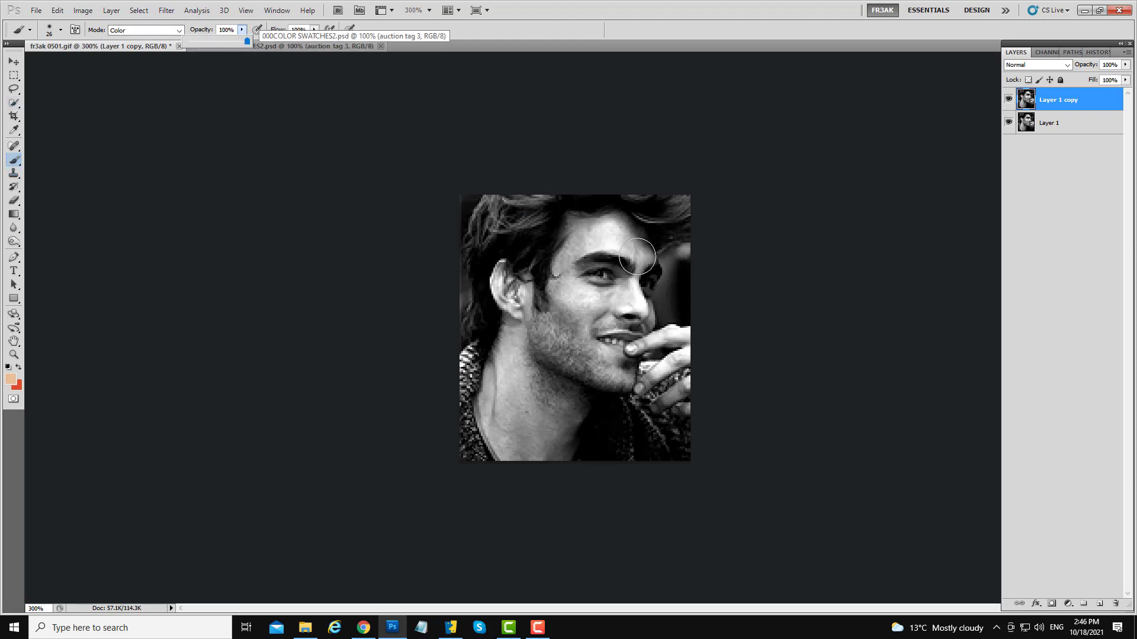
{"action": "mouse_move", "coordinate": [633, 254]}
{"action": "left_mouse_down"}
{"action": "mouse_move", "coordinate": [581, 242]}
{"action": "mouse_move", "coordinate": [551, 321]}
{"action": "mouse_move", "coordinate": [532, 334]}
{"action": "mouse_move", "coordinate": [511, 277]}
{"action": "mouse_move", "coordinate": [513, 377]}
{"action": "mouse_move", "coordinate": [493, 389]}
{"action": "mouse_move", "coordinate": [494, 413]}
{"action": "mouse_move", "coordinate": [510, 437]}
{"action": "mouse_move", "coordinate": [551, 458]}
{"action": "mouse_move", "coordinate": [566, 386]}
{"action": "mouse_move", "coordinate": [562, 424]}
{"action": "mouse_move", "coordinate": [534, 422]}
{"action": "mouse_move", "coordinate": [519, 403]}
{"action": "mouse_move", "coordinate": [558, 346]}
{"action": "mouse_move", "coordinate": [629, 365]}
{"action": "mouse_move", "coordinate": [602, 368]}
{"action": "mouse_move", "coordinate": [679, 336]}
{"action": "mouse_move", "coordinate": [655, 338]}
{"action": "mouse_move", "coordinate": [655, 370]}
{"action": "mouse_move", "coordinate": [685, 404]}
{"action": "left_mouse_up"}
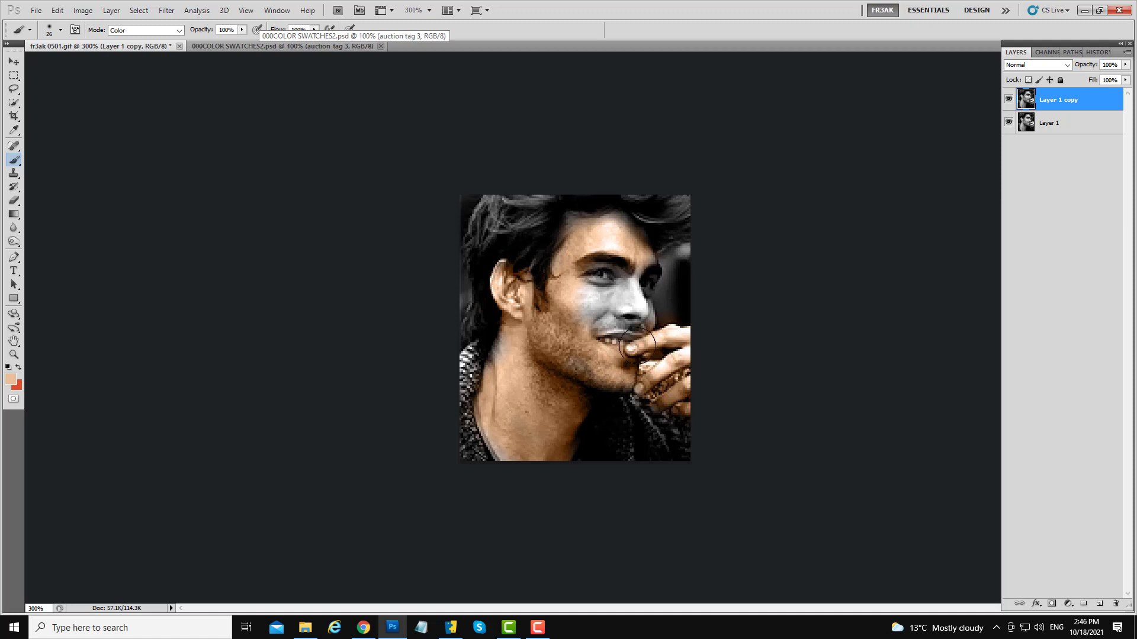
{"action": "mouse_move", "coordinate": [637, 344]}
{"action": "left_mouse_down"}
{"action": "mouse_move", "coordinate": [629, 300]}
{"action": "mouse_move", "coordinate": [601, 300]}
{"action": "mouse_move", "coordinate": [632, 299]}
{"action": "mouse_move", "coordinate": [636, 322]}
{"action": "mouse_move", "coordinate": [618, 236]}
{"action": "mouse_move", "coordinate": [577, 240]}
{"action": "mouse_move", "coordinate": [618, 247]}
{"action": "mouse_move", "coordinate": [595, 244]}
{"action": "mouse_move", "coordinate": [618, 276]}
{"action": "mouse_move", "coordinate": [637, 268]}
{"action": "mouse_move", "coordinate": [625, 320]}
{"action": "mouse_move", "coordinate": [593, 341]}
{"action": "mouse_move", "coordinate": [568, 309]}
{"action": "mouse_move", "coordinate": [595, 381]}
{"action": "mouse_move", "coordinate": [538, 473]}
{"action": "mouse_move", "coordinate": [502, 411]}
{"action": "left_mouse_up"}
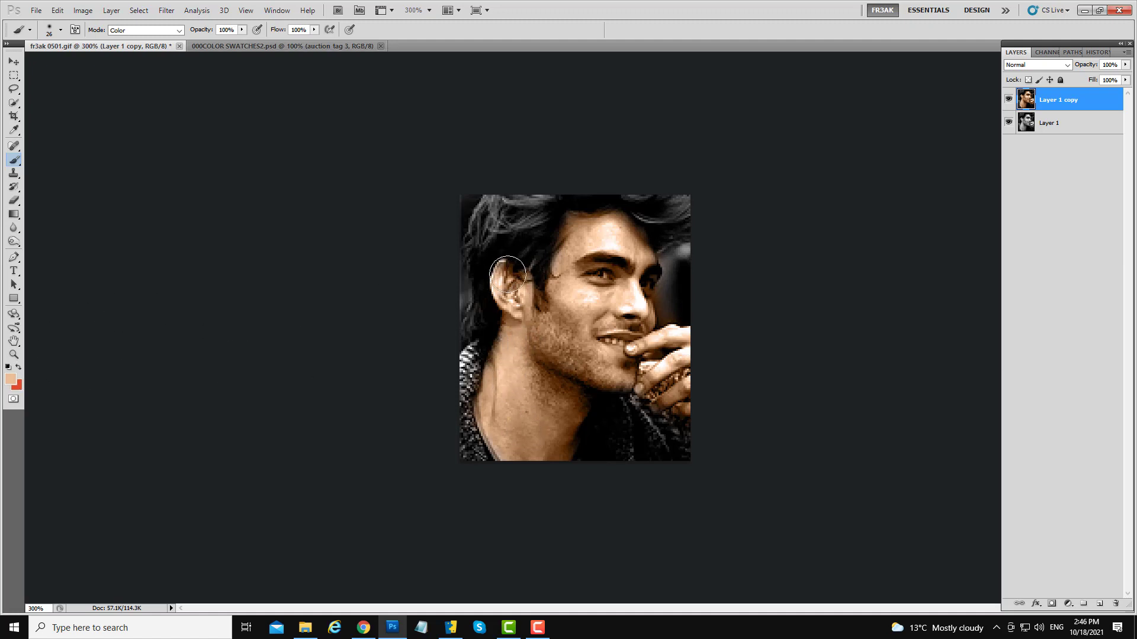
- Set the foreground color to light blue #96daeb
{"action": "left_click", "coordinate": [11, 377]}
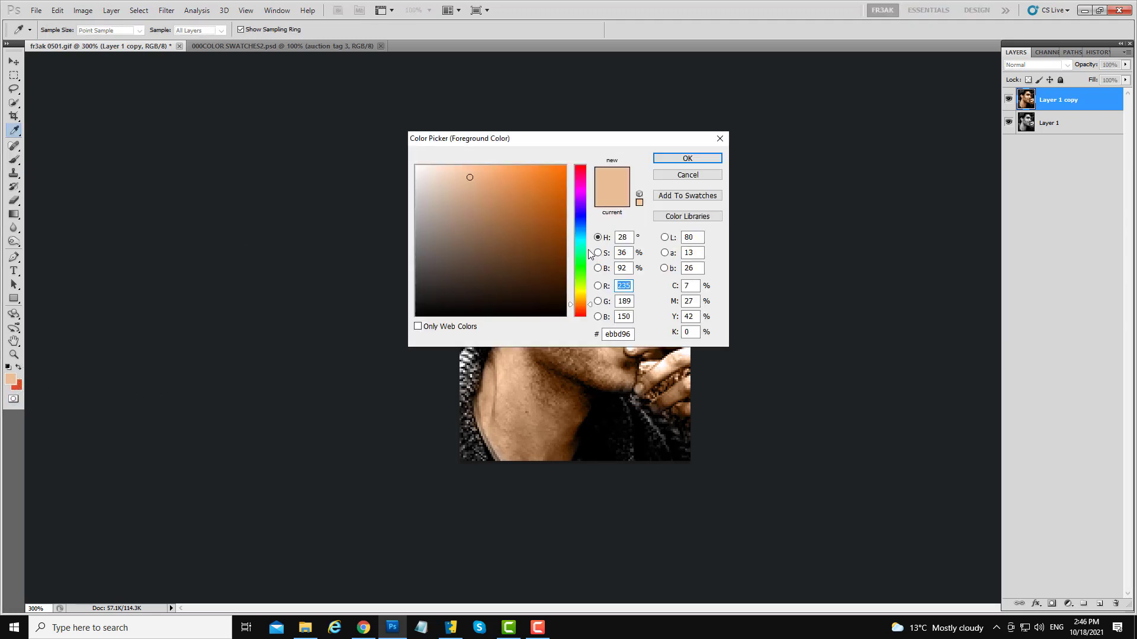
{"action": "left_click_drag", "start_coordinate": [590, 255], "coordinate": [582, 240]}
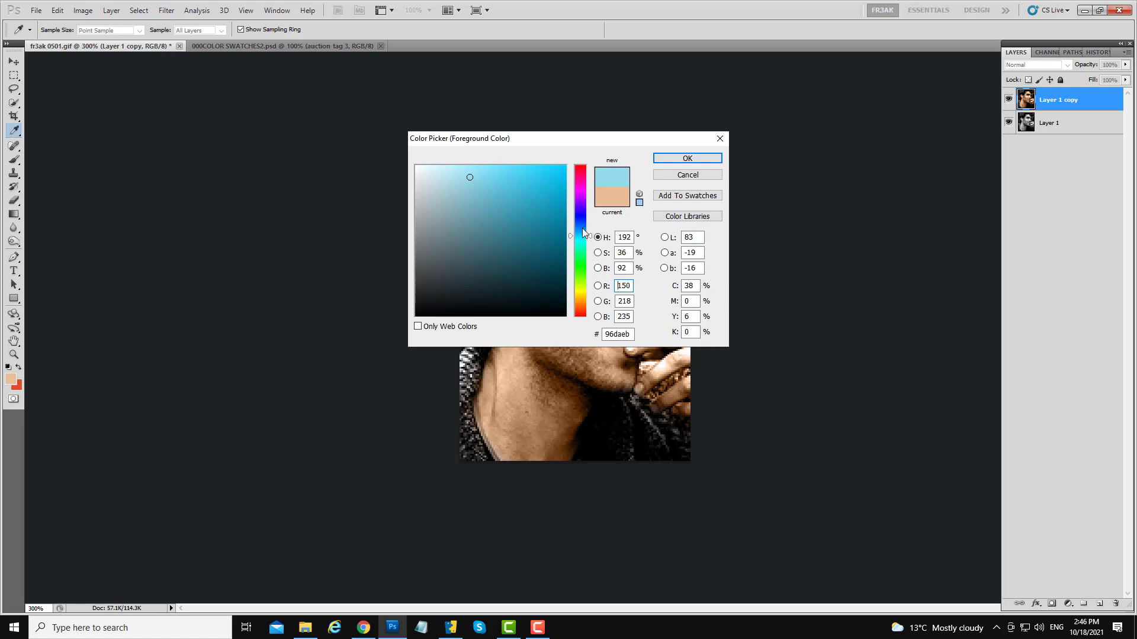
{"action": "left_click", "coordinate": [673, 159]}
- Paint the sweater light blue with the brush
{"action": "key", "text": "b"}
{"action": "left_click", "coordinate": [544, 416]}
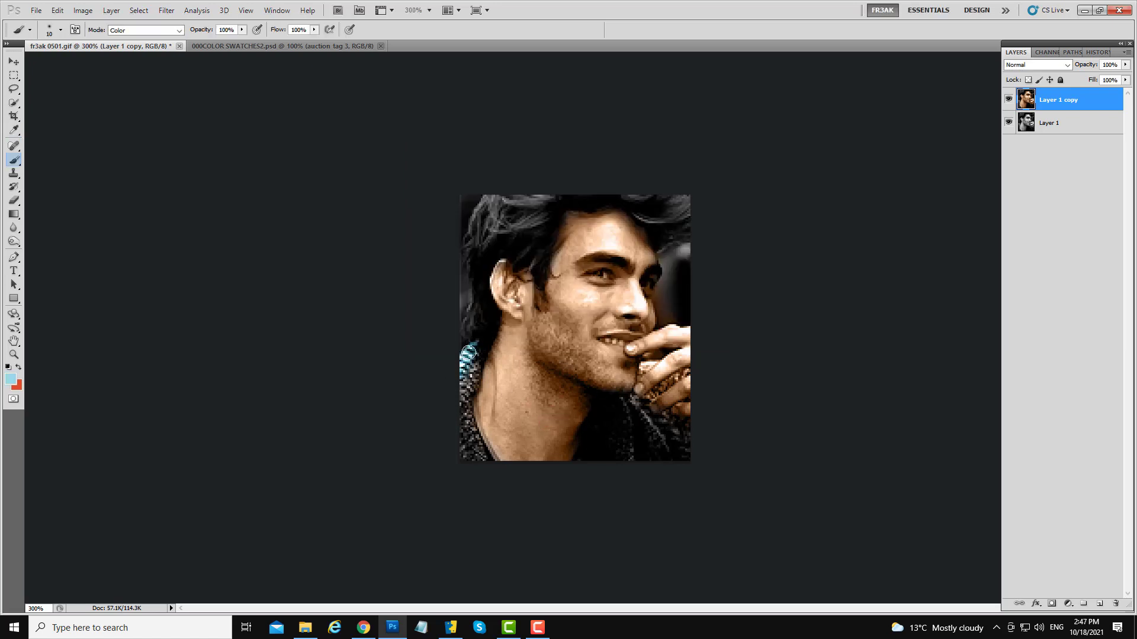
{"action": "left_click_drag", "start_coordinate": [470, 372], "coordinate": [463, 421]}
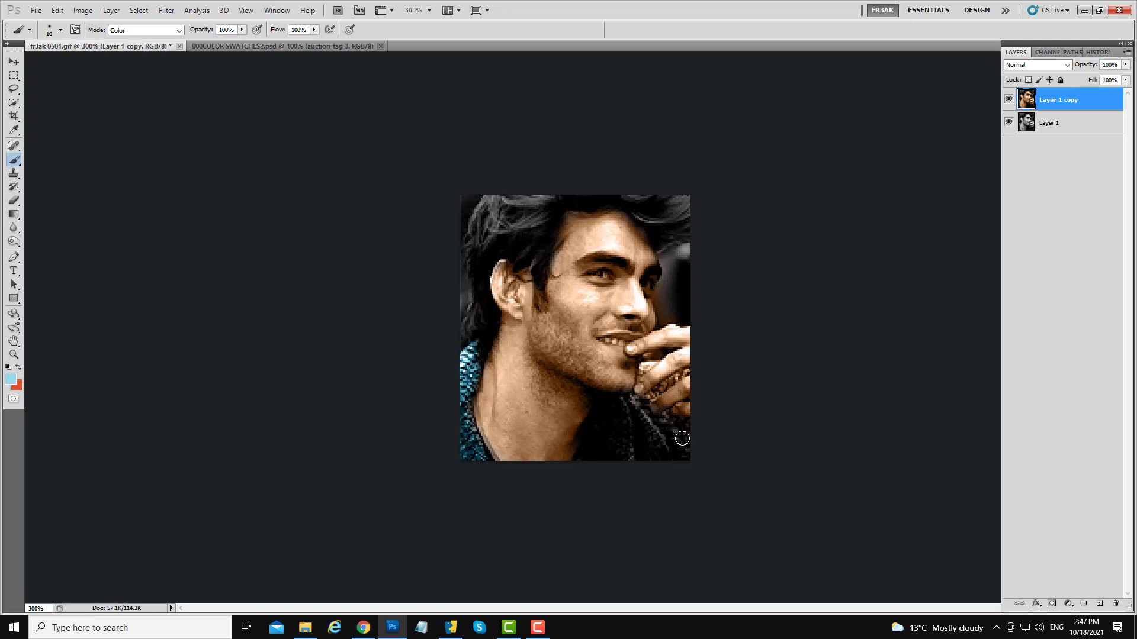
{"action": "left_click_drag", "start_coordinate": [626, 400], "coordinate": [630, 479]}
{"action": "mouse_move", "coordinate": [693, 449]}
{"action": "left_mouse_down"}
{"action": "mouse_move", "coordinate": [635, 414]}
{"action": "mouse_move", "coordinate": [636, 468]}
{"action": "left_mouse_up"}
{"action": "left_click_drag", "start_coordinate": [667, 381], "coordinate": [661, 384], "text": "alt"}
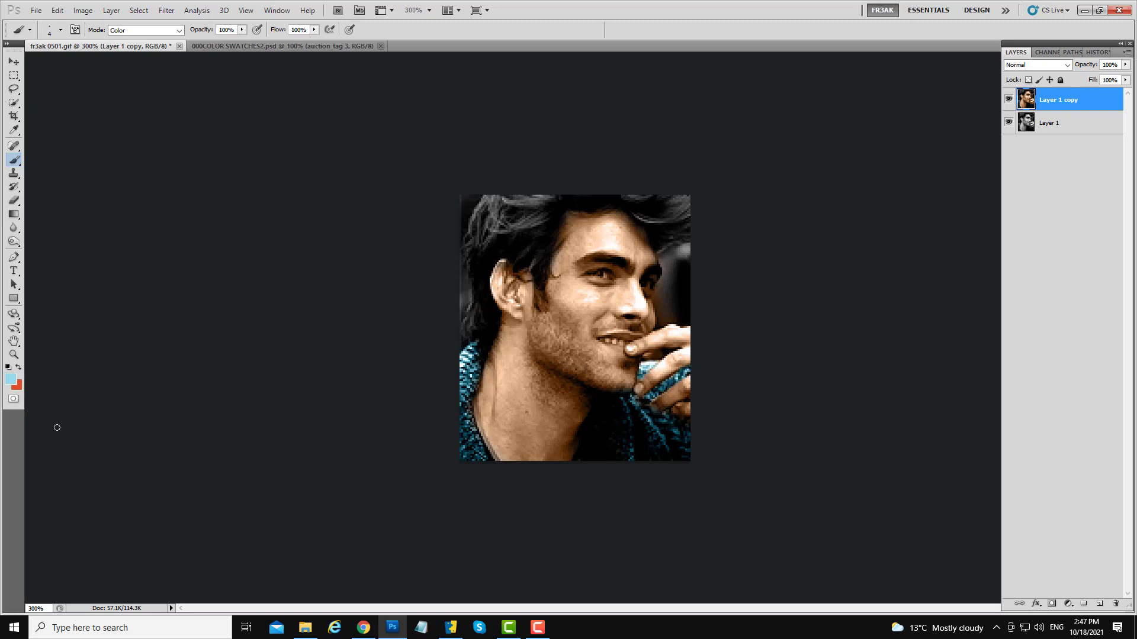
- Enlarge the brush and paint the eyes blue
{"action": "left_click", "coordinate": [18, 367]}
{"action": "left_click", "coordinate": [8, 368]}
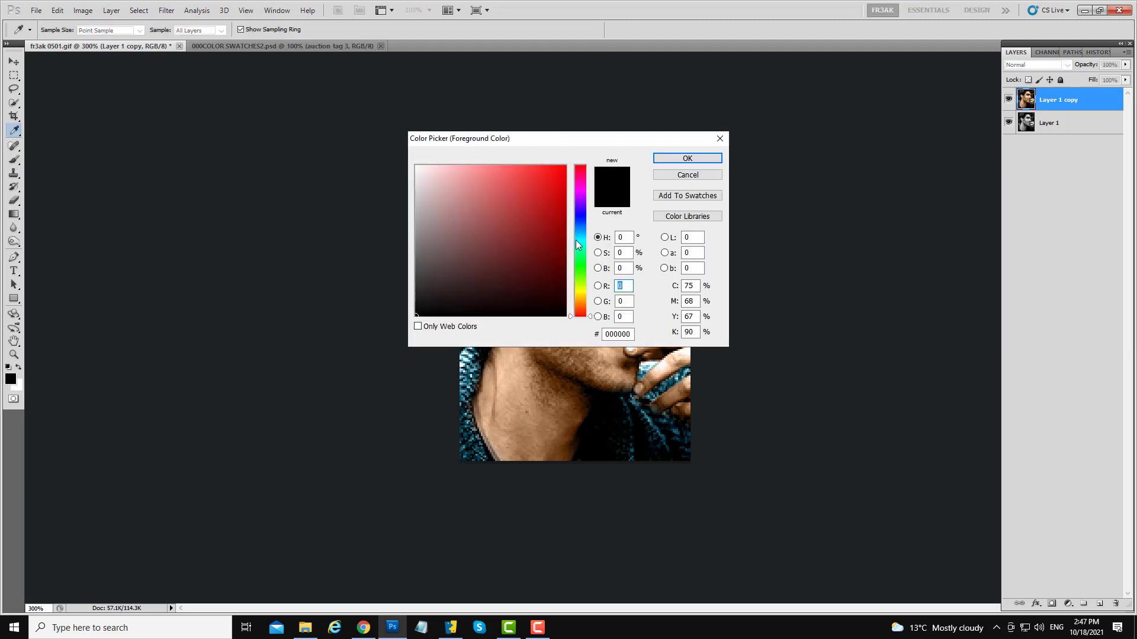
{"action": "left_click", "coordinate": [720, 138]}
{"action": "key", "text": "b"}
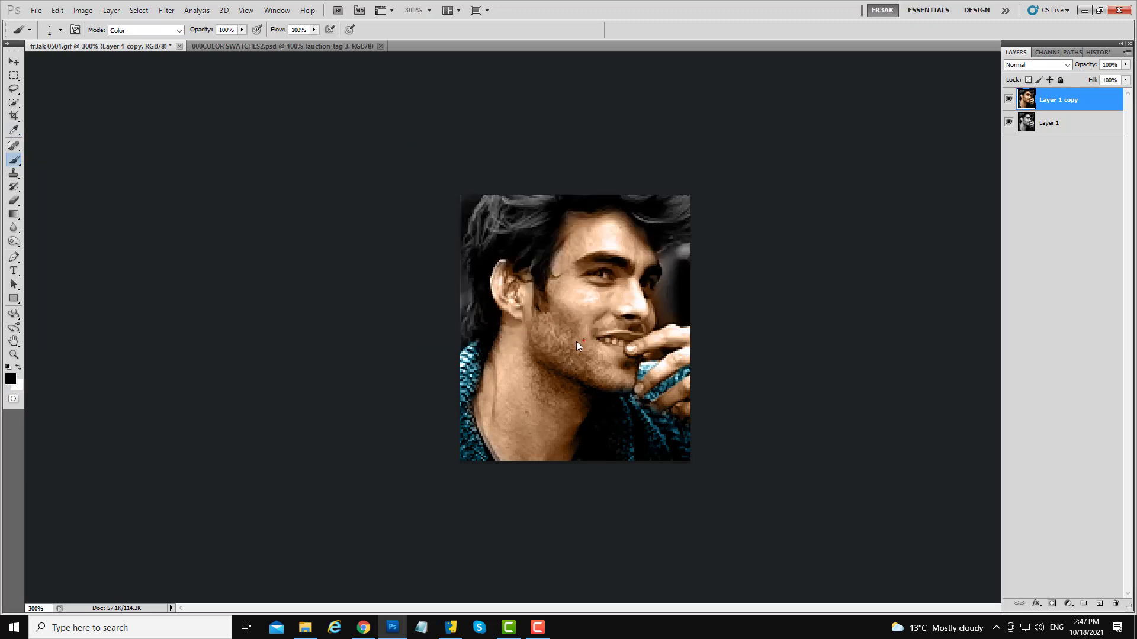
{"action": "key", "text": "bracketright"}
{"action": "left_click", "coordinate": [19, 367]}
{"action": "left_click_drag", "start_coordinate": [512, 218], "coordinate": [536, 222]}
- Duplicate the colored layer and apply Color Balance to the Shadows with levels -12, +2 and +15
{"action": "left_click_drag", "start_coordinate": [1066, 100], "coordinate": [1099, 604]}
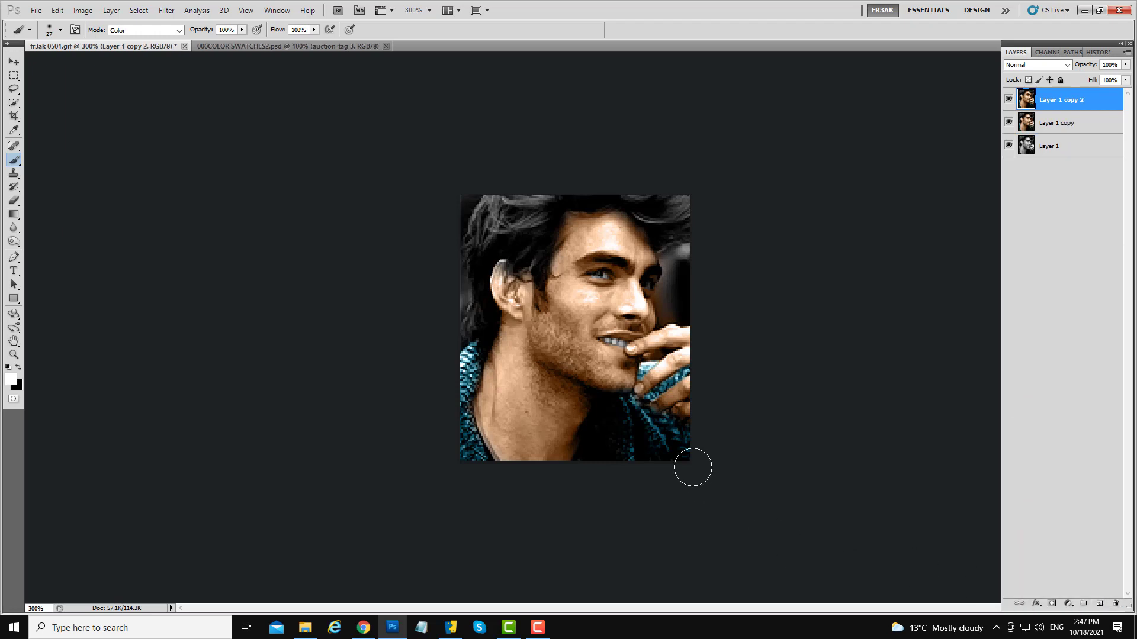
{"action": "key", "text": "ctrl+b"}
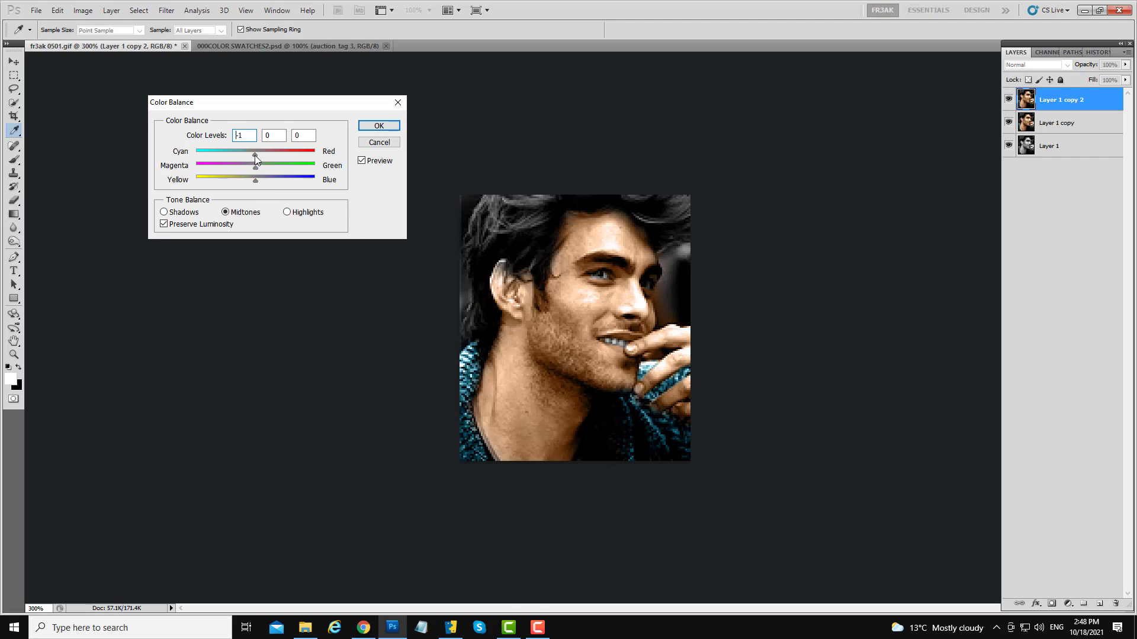
{"action": "mouse_move", "coordinate": [254, 155]}
{"action": "left_mouse_down"}
{"action": "mouse_move", "coordinate": [226, 155]}
{"action": "mouse_move", "coordinate": [250, 155]}
{"action": "mouse_move", "coordinate": [234, 156]}
{"action": "mouse_move", "coordinate": [251, 168]}
{"action": "mouse_move", "coordinate": [246, 158]}
{"action": "left_mouse_up"}
{"action": "left_click", "coordinate": [288, 213]}
{"action": "mouse_move", "coordinate": [255, 184]}
{"action": "left_mouse_down"}
{"action": "mouse_move", "coordinate": [276, 183]}
{"action": "mouse_move", "coordinate": [236, 166]}
{"action": "mouse_move", "coordinate": [263, 171]}
{"action": "mouse_move", "coordinate": [251, 169]}
{"action": "left_mouse_up"}
{"action": "left_click", "coordinate": [254, 156]}
{"action": "left_click", "coordinate": [164, 212]}
{"action": "left_click_drag", "start_coordinate": [256, 186], "coordinate": [248, 157]}
{"action": "left_click", "coordinate": [264, 183]}
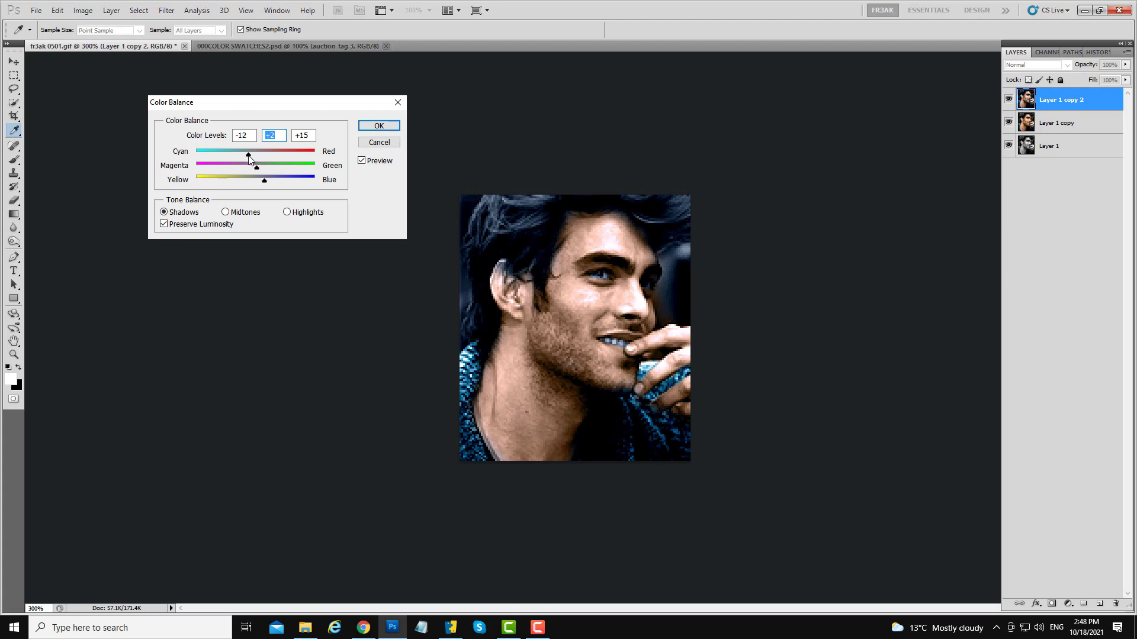
{"action": "left_click", "coordinate": [249, 156]}
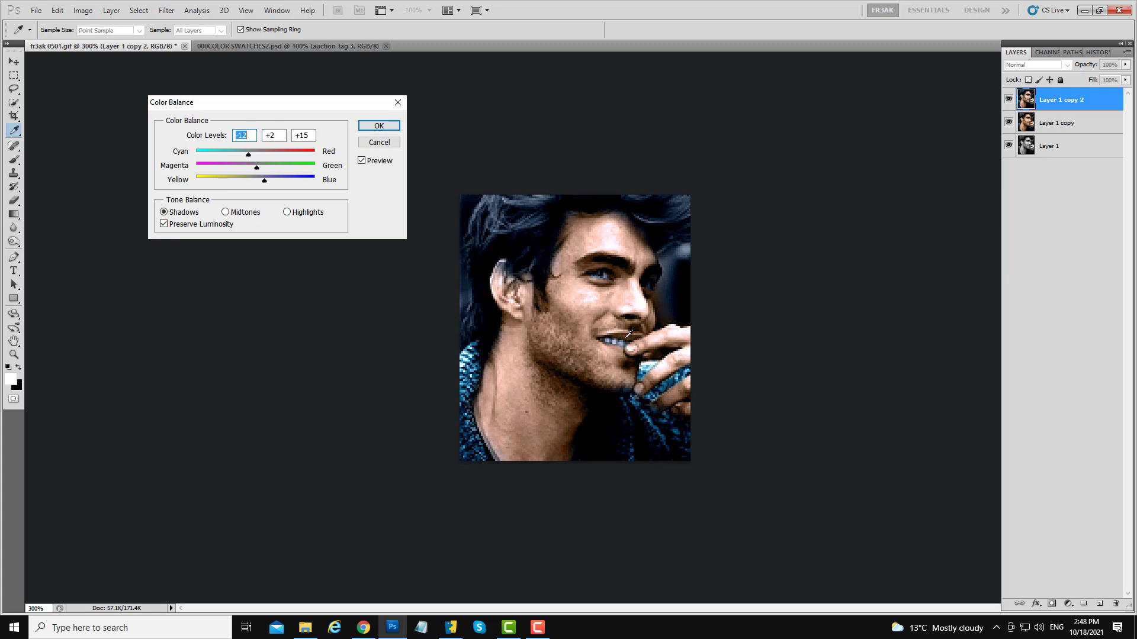
{"action": "left_click", "coordinate": [379, 126]}
- Switch to the Brush and toggle undo to compare the image with and without the color balance
{"action": "key", "text": "b"}
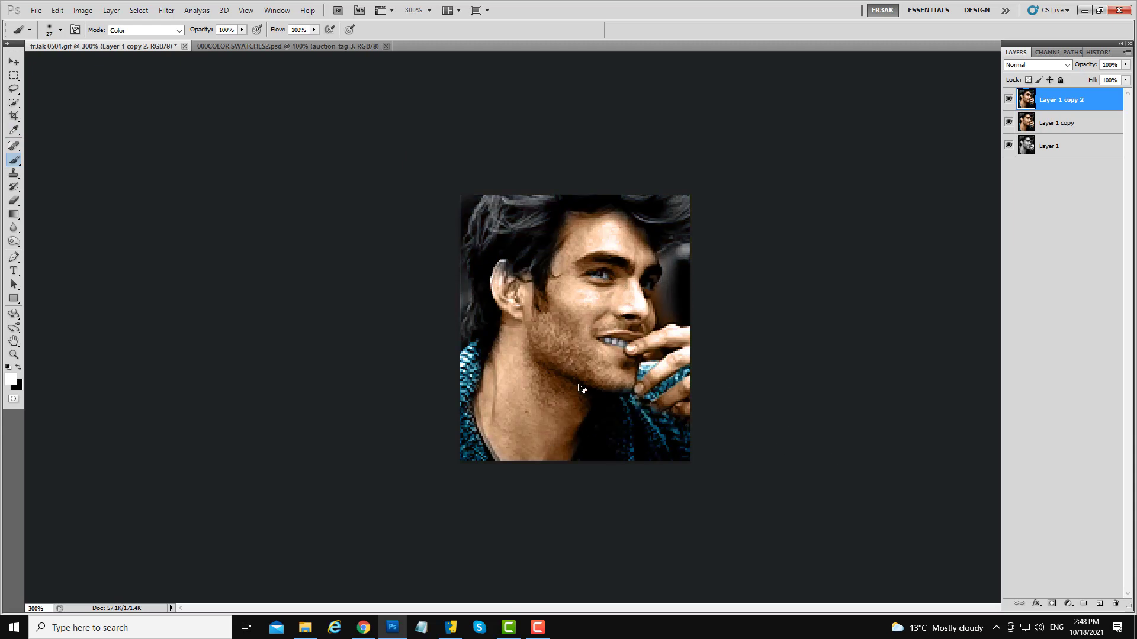
{"action": "key", "text": "ctrl+z"}
{"action": "key", "text": "ctrl+z"}
{"action": "key", "text": "ctrl+z"}
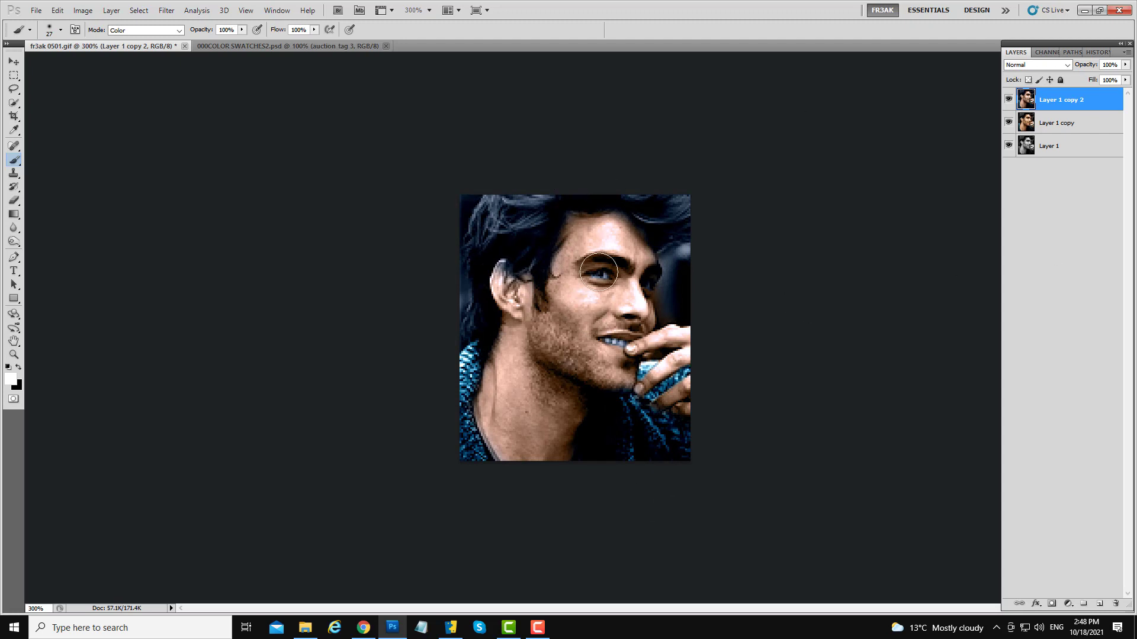
{"action": "key", "text": "ctrl+z"}
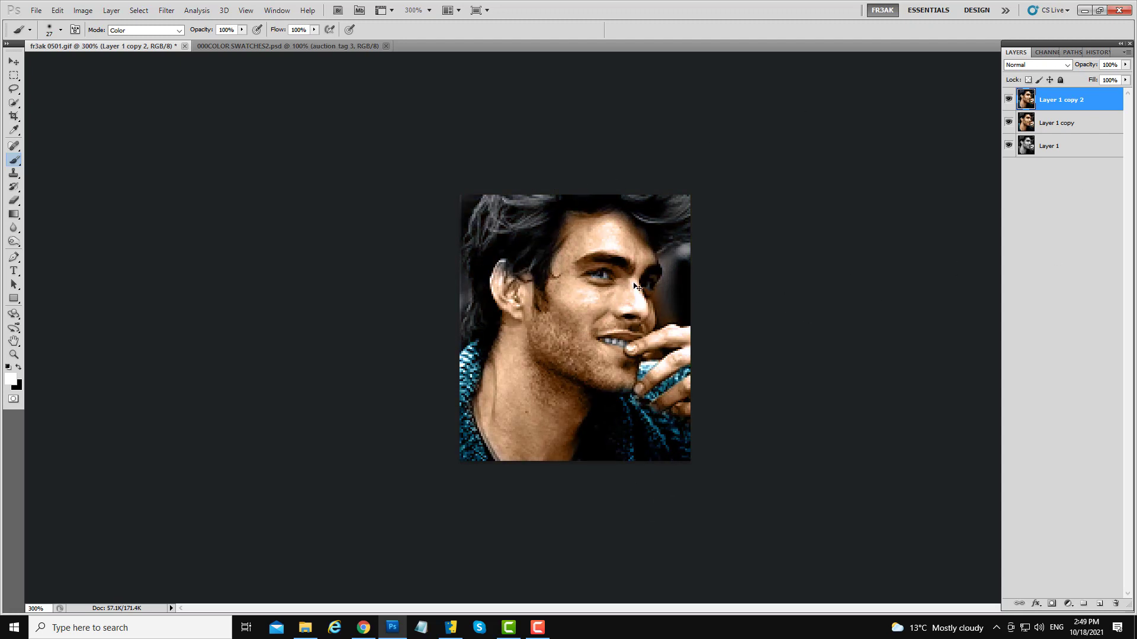
{"action": "key", "text": "ctrl+z"}
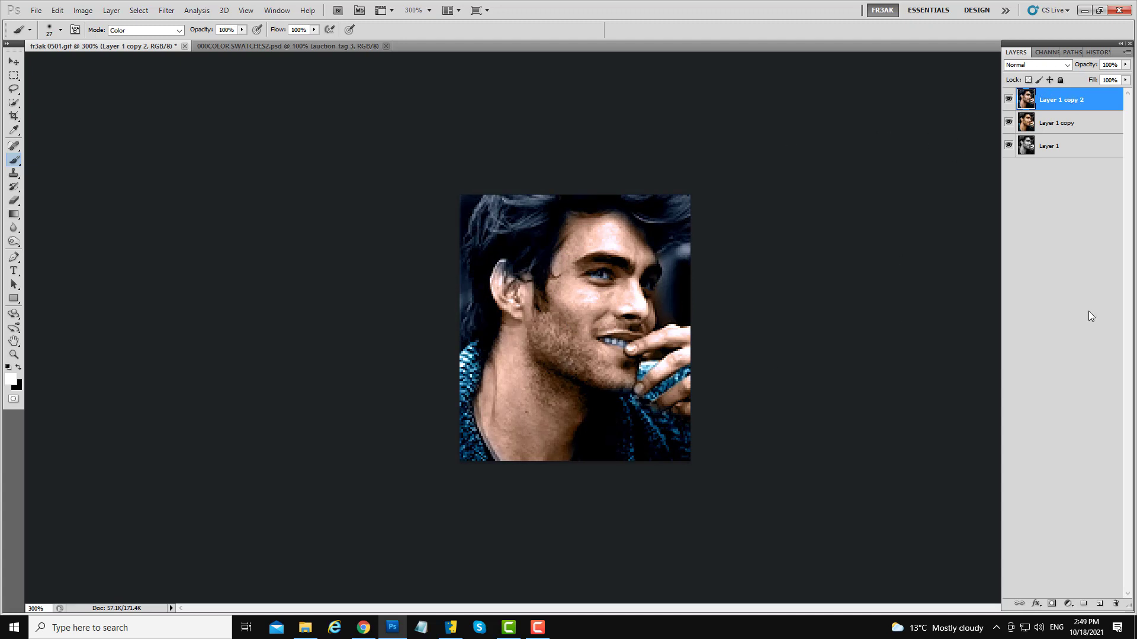
- Add a layer mask to the top layer and paint black over the hair to hide the color balance there
{"action": "left_click", "coordinate": [1051, 604]}
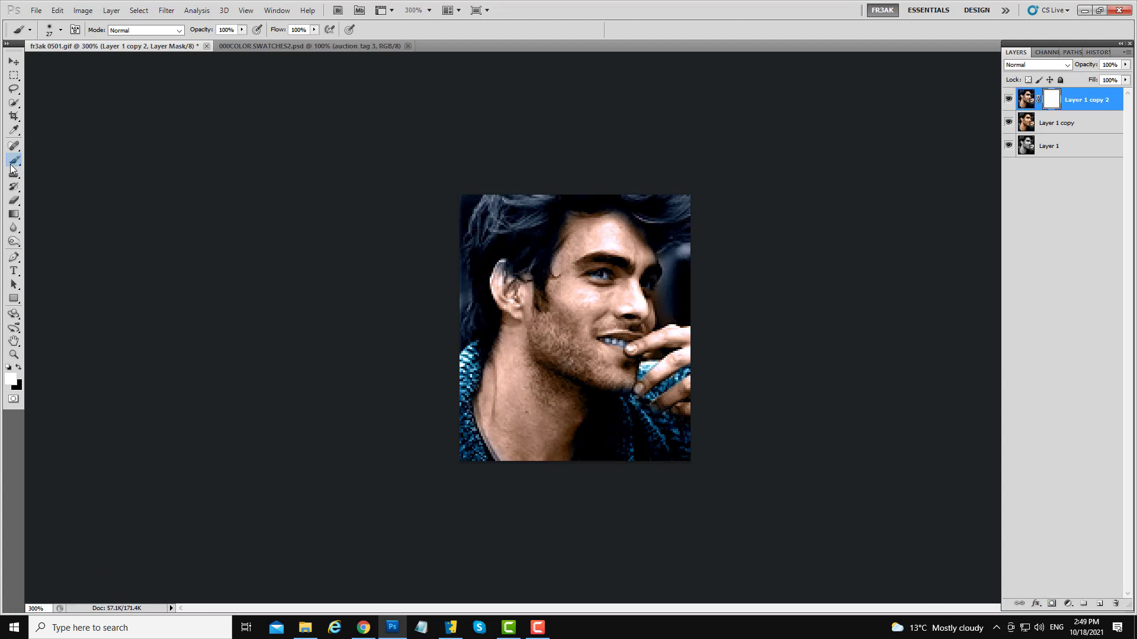
{"action": "key", "text": "alt"}
{"action": "key", "text": "alt"}
{"action": "left_click", "coordinate": [19, 368]}
{"action": "mouse_move", "coordinate": [522, 351]}
{"action": "left_mouse_down"}
{"action": "mouse_move", "coordinate": [541, 347]}
{"action": "mouse_move", "coordinate": [519, 349]}
{"action": "left_mouse_up"}
{"action": "mouse_move", "coordinate": [515, 215]}
{"action": "left_mouse_down"}
{"action": "mouse_move", "coordinate": [528, 194]}
{"action": "mouse_move", "coordinate": [486, 214]}
{"action": "mouse_move", "coordinate": [538, 220]}
{"action": "mouse_move", "coordinate": [509, 242]}
{"action": "mouse_move", "coordinate": [484, 237]}
{"action": "mouse_move", "coordinate": [474, 302]}
{"action": "mouse_move", "coordinate": [476, 195]}
{"action": "mouse_move", "coordinate": [560, 185]}
{"action": "mouse_move", "coordinate": [676, 199]}
{"action": "mouse_move", "coordinate": [666, 212]}
{"action": "mouse_move", "coordinate": [681, 227]}
{"action": "mouse_move", "coordinate": [645, 197]}
{"action": "left_mouse_up"}
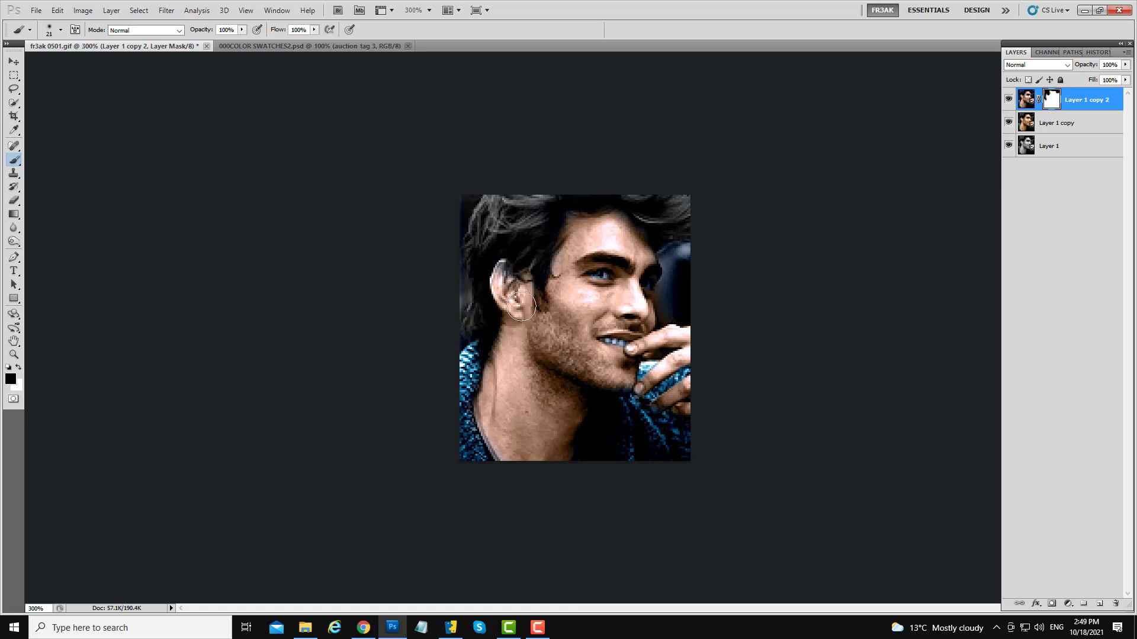
- Paint white at 19% brush opacity across the top of the hair to partially restore the color balance
{"action": "left_click", "coordinate": [18, 368]}
{"action": "left_click", "coordinate": [242, 30]}
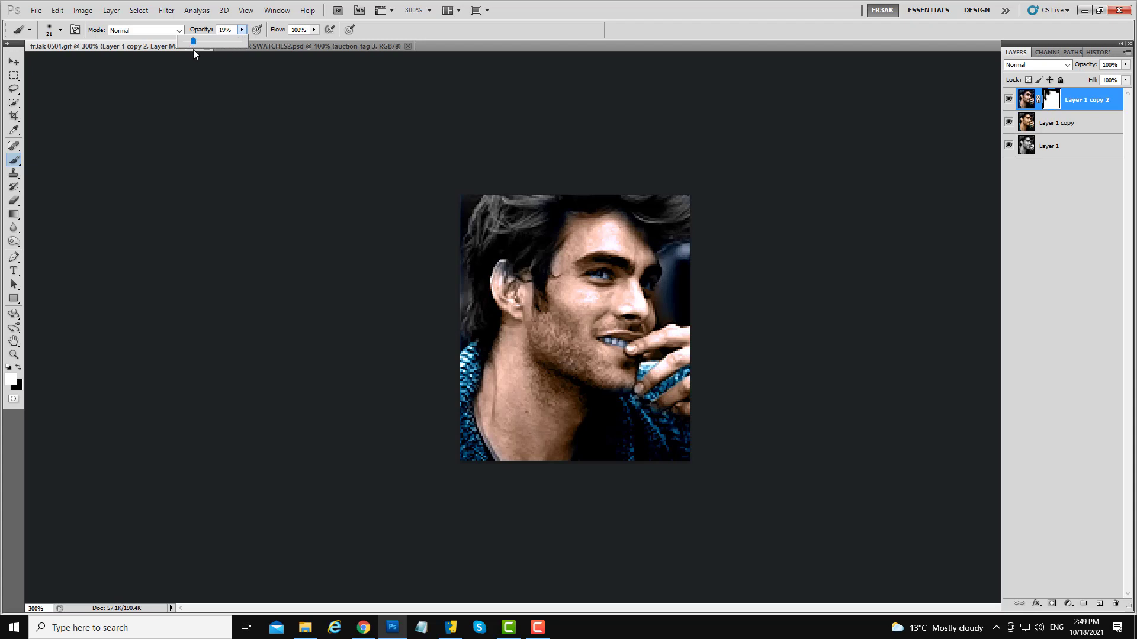
{"action": "right_click", "coordinate": [488, 219], "text": "alt"}
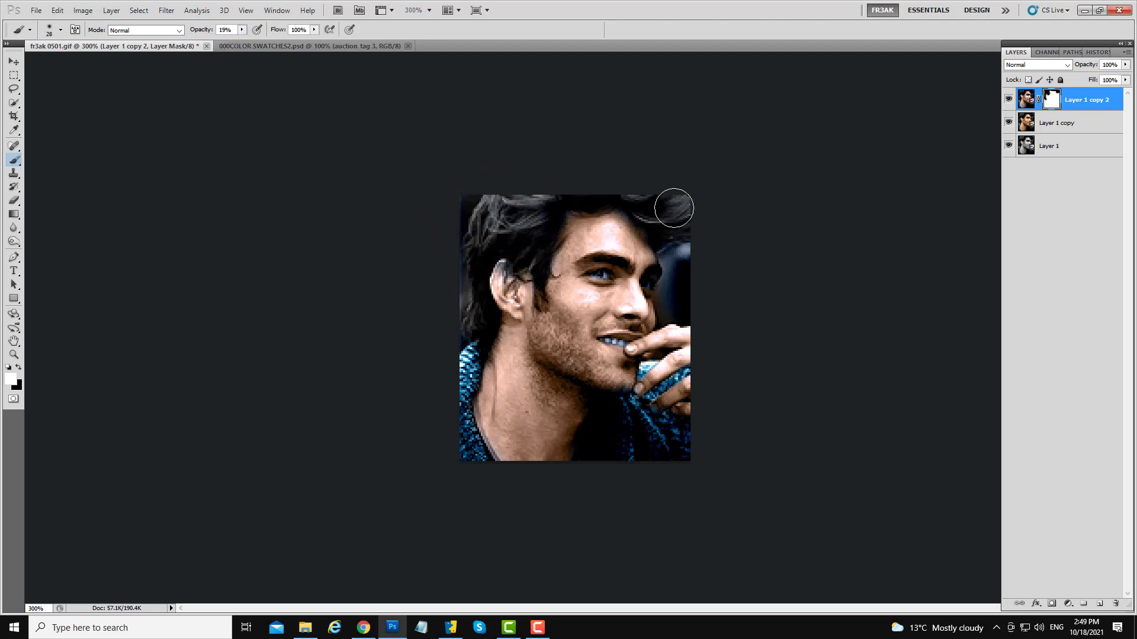
{"action": "mouse_move", "coordinate": [674, 208]}
{"action": "left_mouse_down"}
{"action": "mouse_move", "coordinate": [585, 180]}
{"action": "mouse_move", "coordinate": [500, 229]}
{"action": "mouse_move", "coordinate": [534, 226]}
{"action": "mouse_move", "coordinate": [495, 231]}
{"action": "mouse_move", "coordinate": [474, 264]}
{"action": "mouse_move", "coordinate": [473, 317]}
{"action": "mouse_move", "coordinate": [500, 208]}
{"action": "left_mouse_up"}
- Merge the masked layer down and duplicate the merged layer again
{"action": "right_click", "coordinate": [1092, 99]}
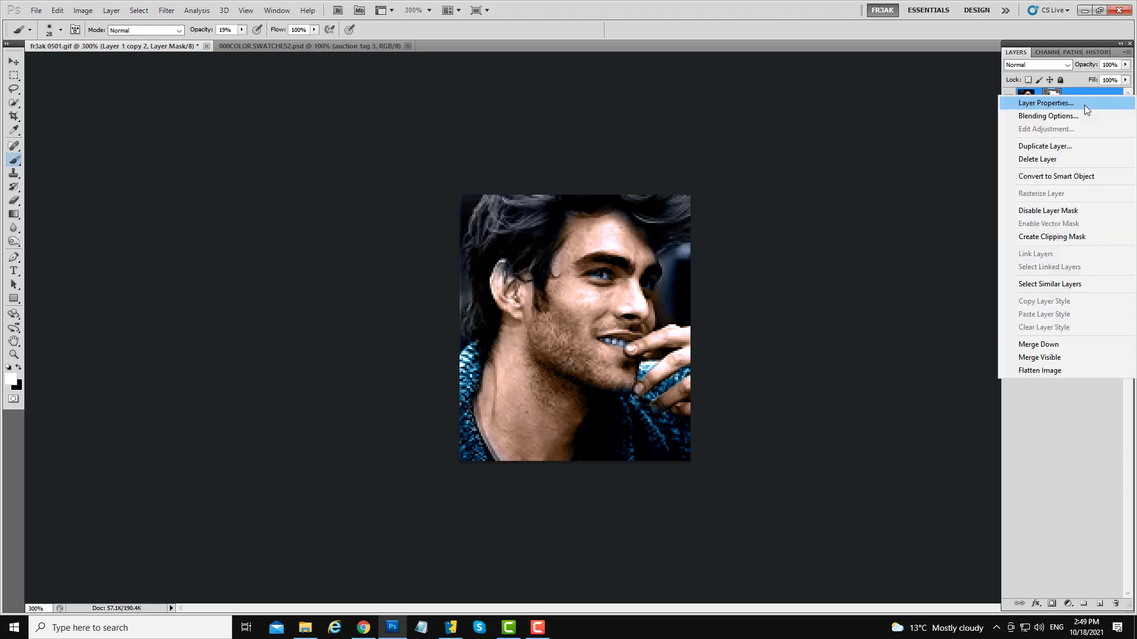
{"action": "left_click", "coordinate": [1030, 348]}
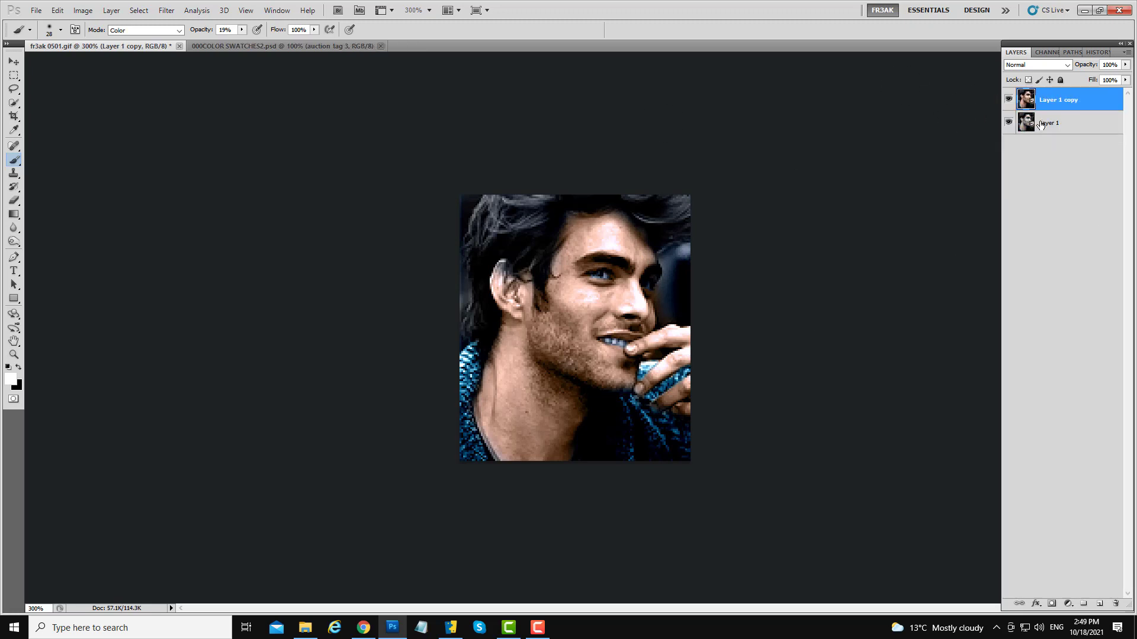
{"action": "mouse_move", "coordinate": [1048, 106]}
{"action": "left_mouse_down"}
{"action": "mouse_move", "coordinate": [1069, 592]}
{"action": "mouse_move", "coordinate": [1098, 605]}
{"action": "left_mouse_up"}
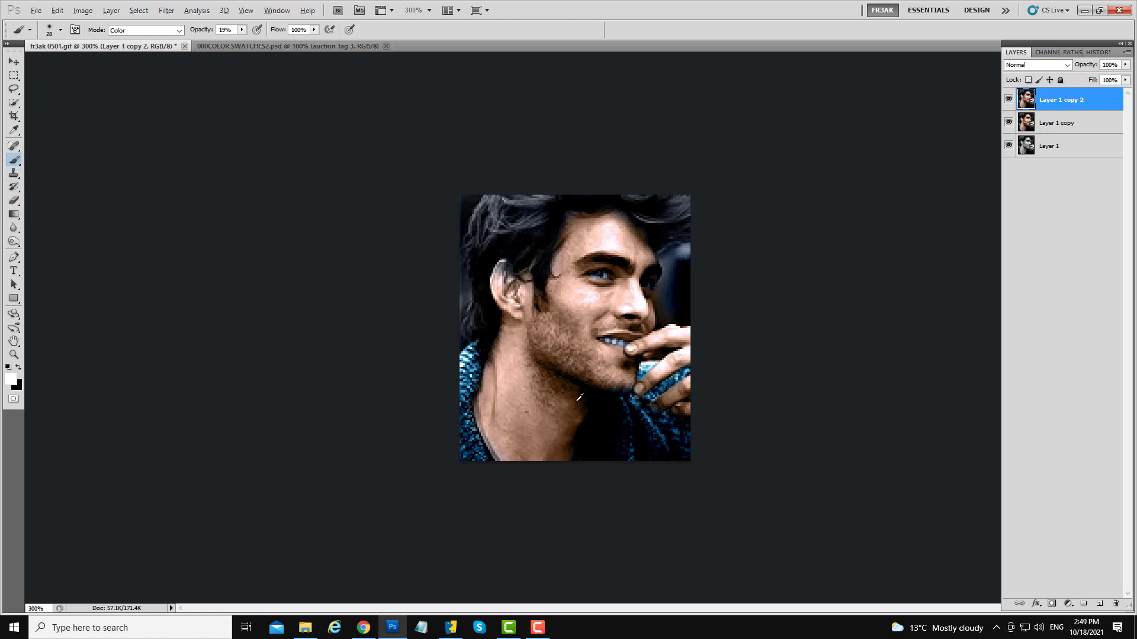
- Sample the skin tone from the face and paint it over the ear
{"action": "left_click", "coordinate": [510, 337], "text": "alt"}
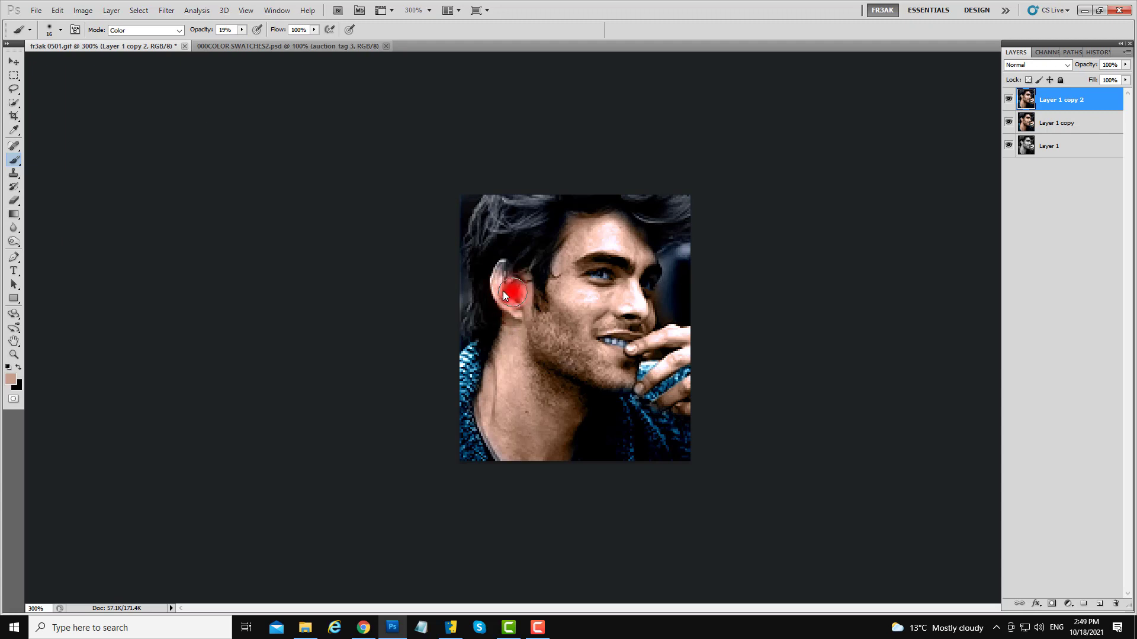
{"action": "left_click_drag", "start_coordinate": [496, 293], "coordinate": [499, 268]}
- Apply the LucisArt filter in Exposure mode, comparing several effect levels and settling on the third one
{"action": "left_click", "coordinate": [166, 10]}
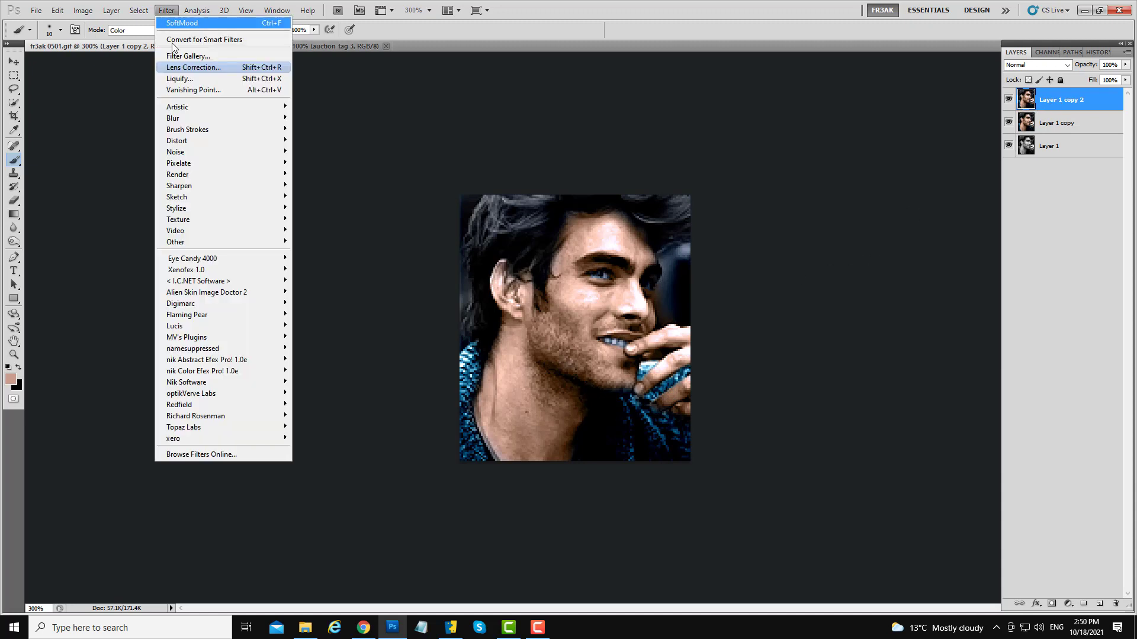
{"action": "mouse_move", "coordinate": [249, 325]}
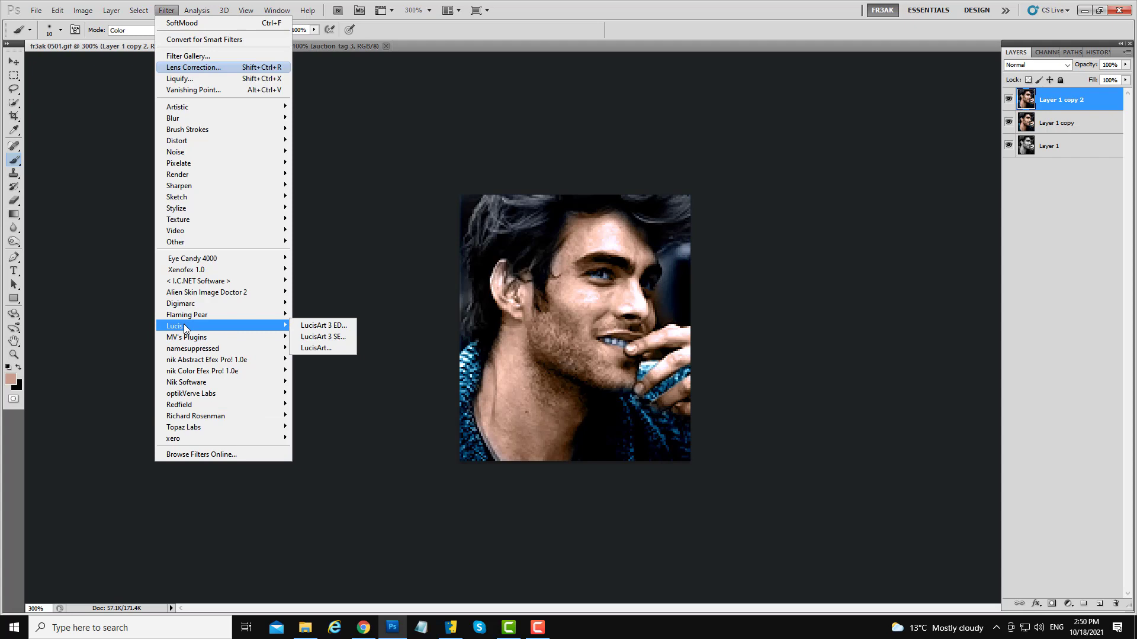
{"action": "left_click", "coordinate": [328, 349]}
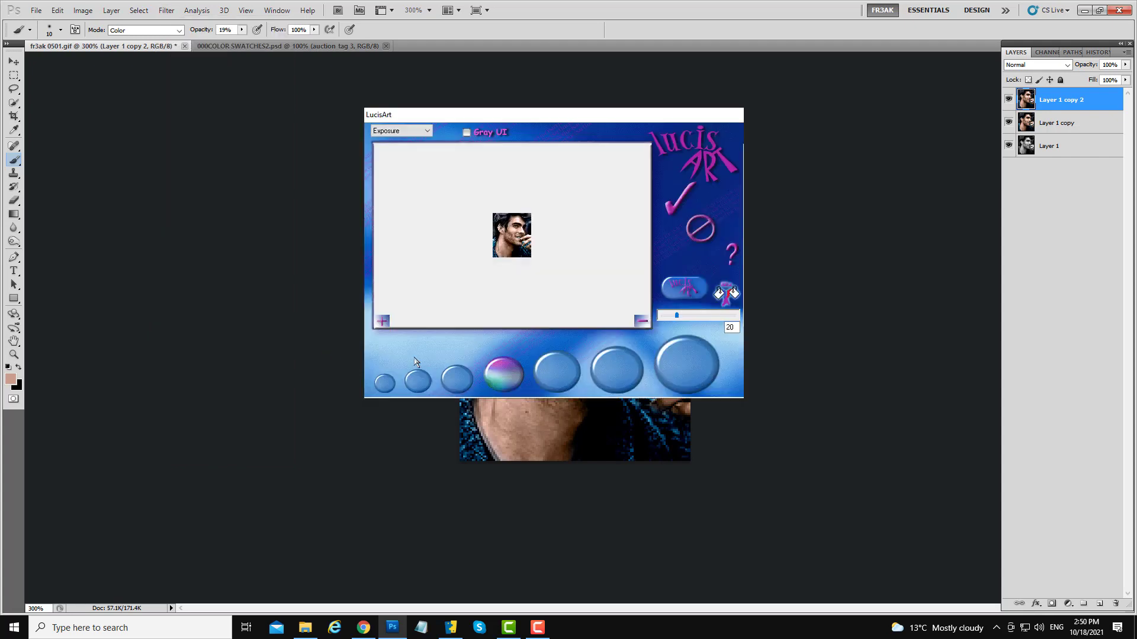
{"action": "left_click", "coordinate": [382, 321]}
{"action": "left_click", "coordinate": [382, 321]}
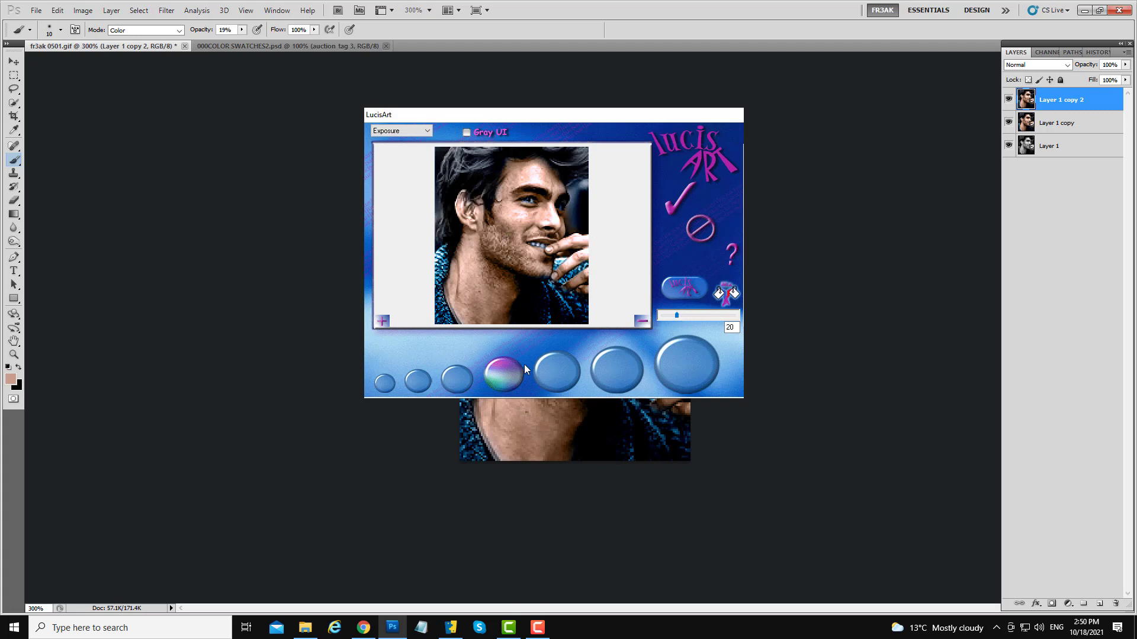
{"action": "left_click", "coordinate": [459, 382]}
{"action": "left_click", "coordinate": [565, 381]}
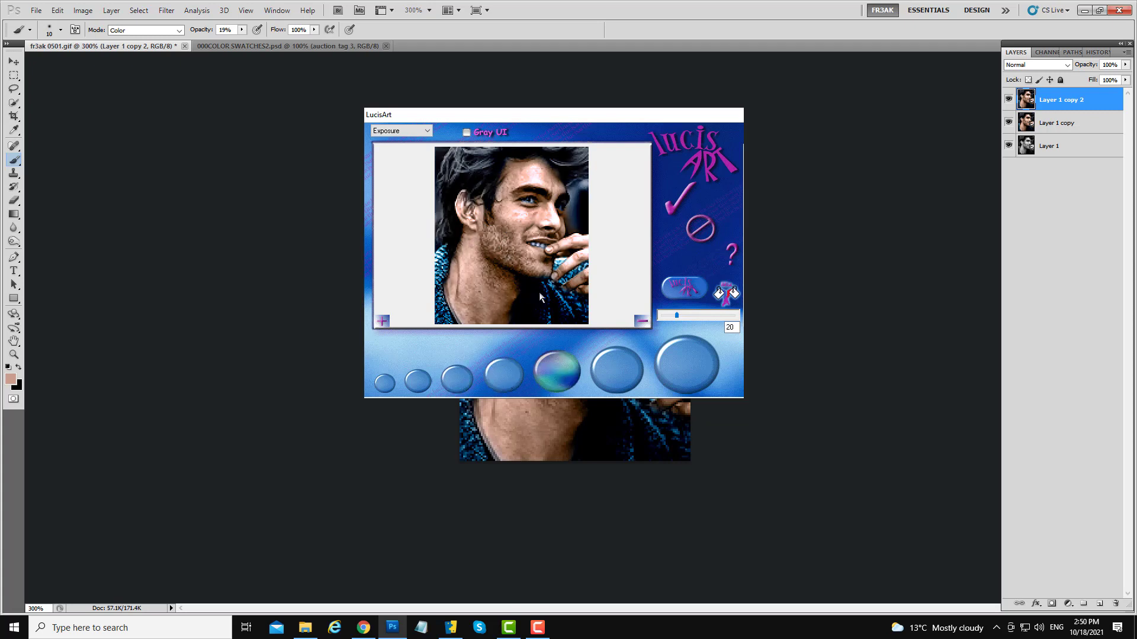
{"action": "left_click", "coordinate": [620, 370]}
{"action": "left_click", "coordinate": [686, 360]}
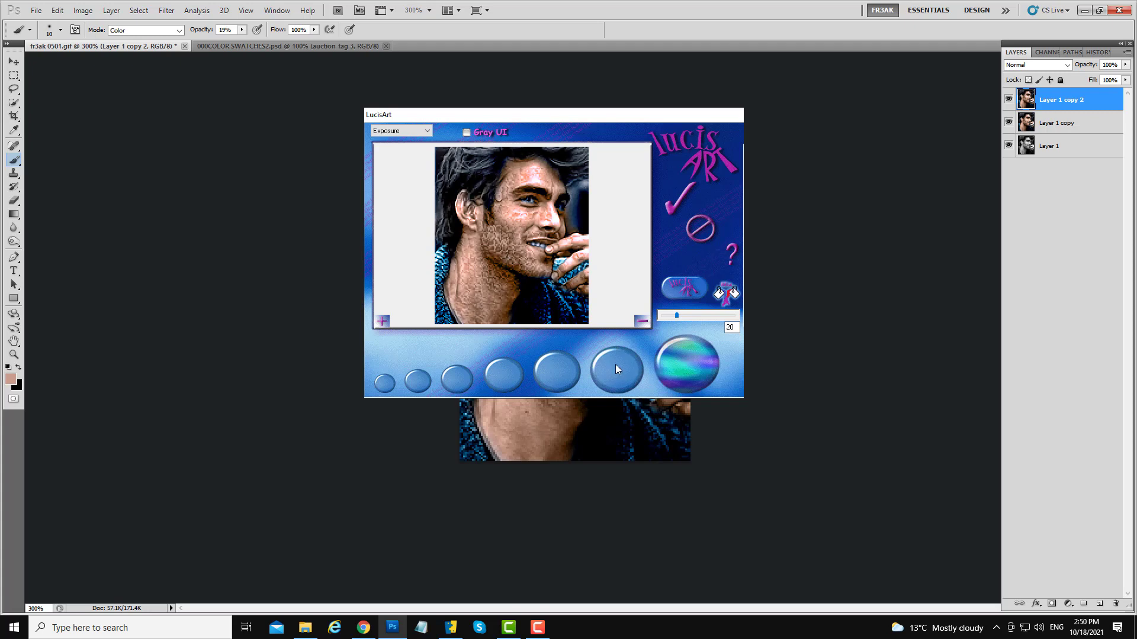
{"action": "left_click", "coordinate": [616, 370]}
{"action": "left_click", "coordinate": [552, 370]}
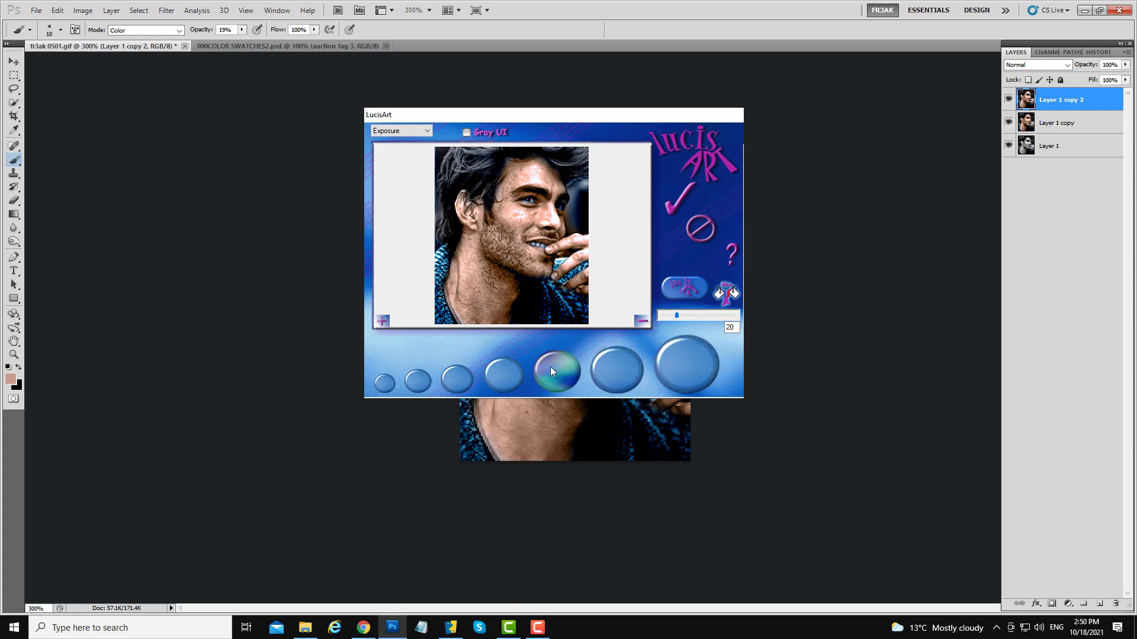
{"action": "left_click", "coordinate": [500, 373]}
{"action": "left_click", "coordinate": [455, 379]}
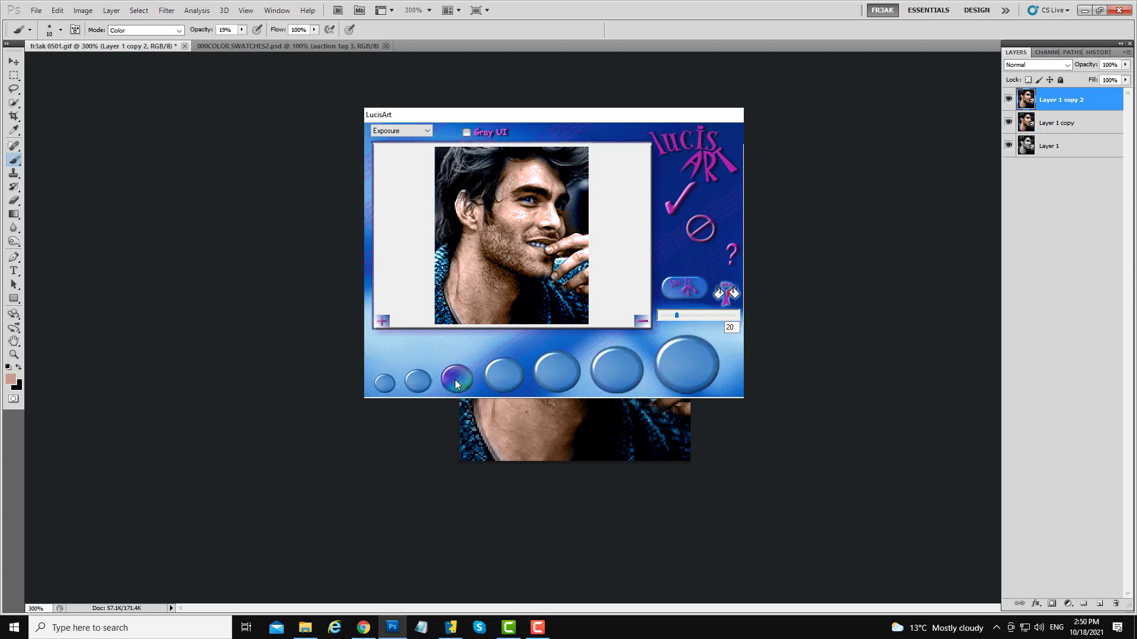
{"action": "left_click", "coordinate": [503, 376]}
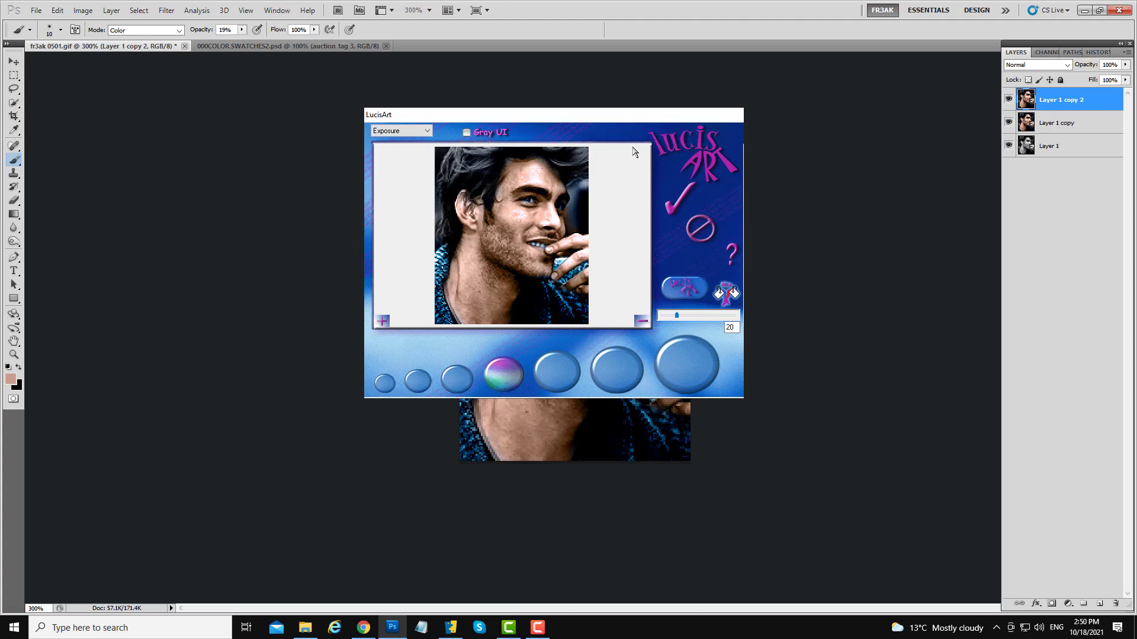
{"action": "left_click", "coordinate": [457, 382]}
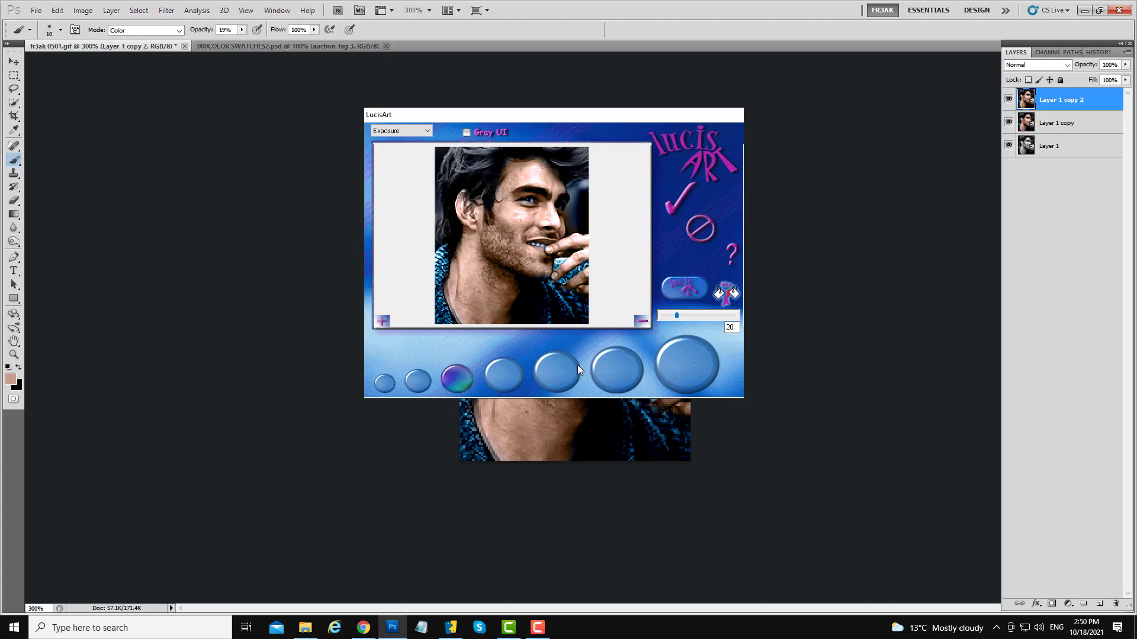
{"action": "left_click", "coordinate": [549, 368]}
{"action": "left_click", "coordinate": [509, 381]}
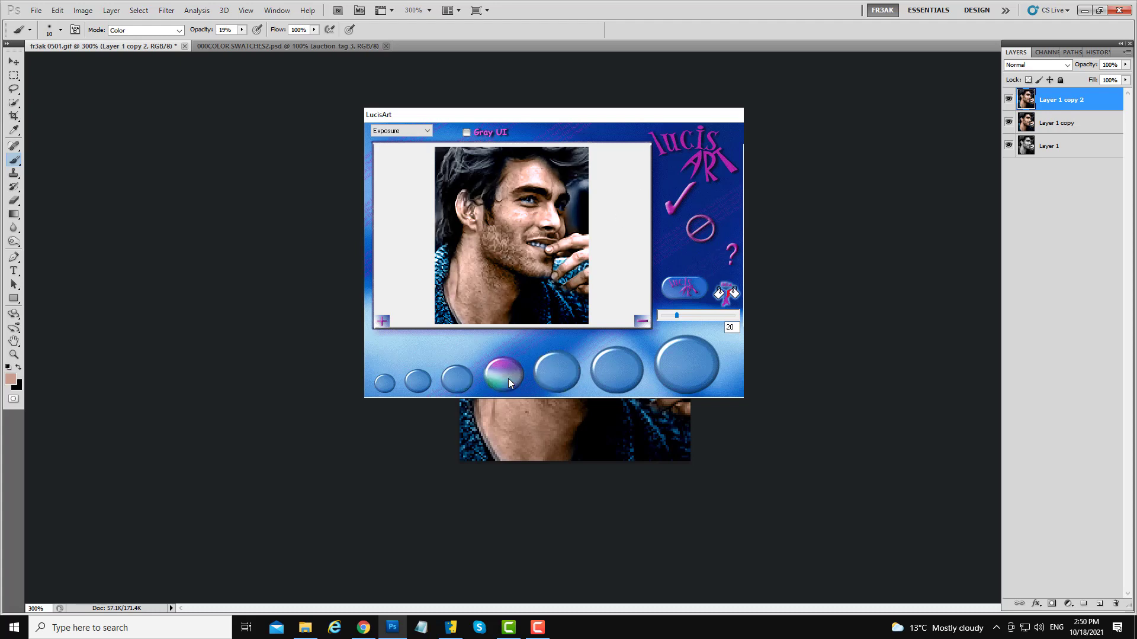
{"action": "left_click", "coordinate": [460, 381]}
{"action": "left_click", "coordinate": [497, 382]}
{"action": "left_click", "coordinate": [455, 386]}
{"action": "left_click", "coordinate": [676, 202]}
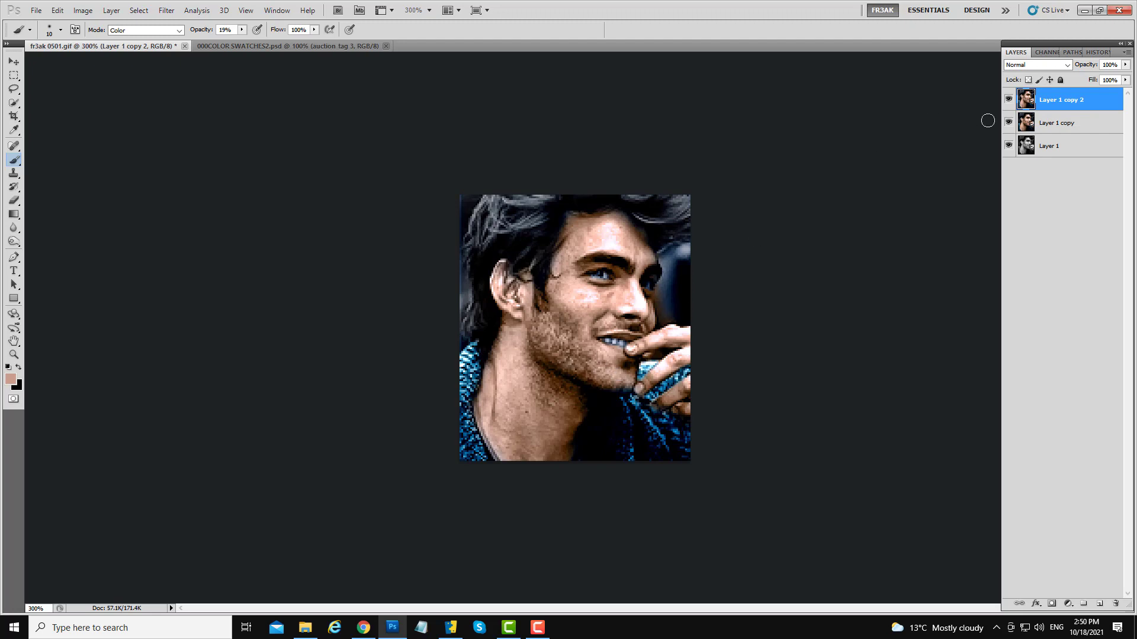
- Toggle the filtered layer's visibility to compare it with the layer beneath
{"action": "left_click", "coordinate": [1009, 101]}
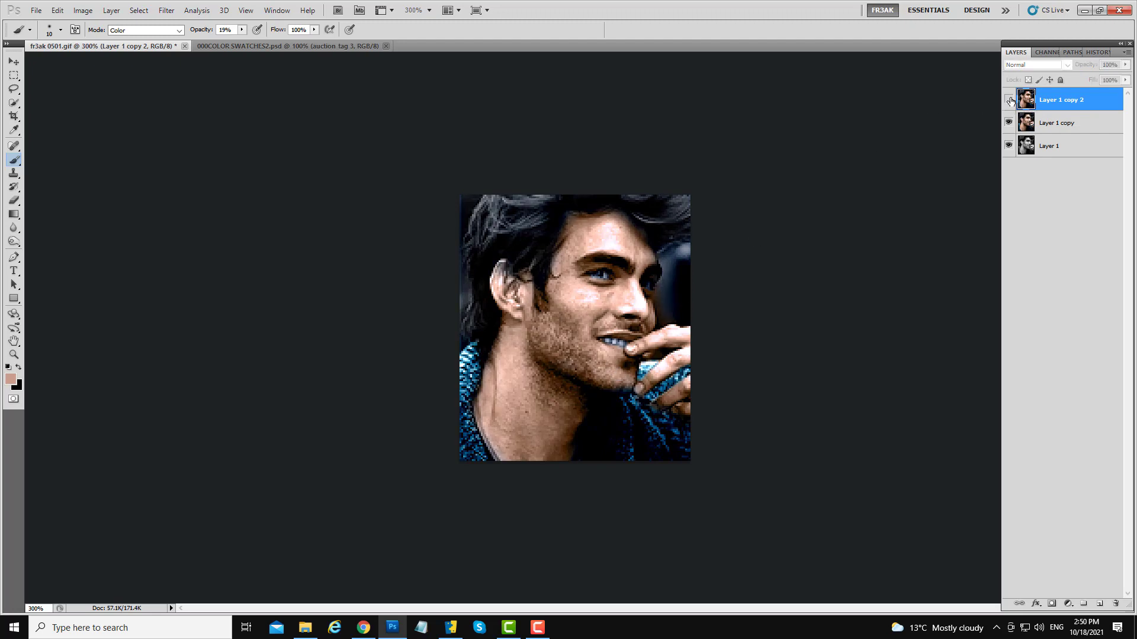
{"action": "left_click", "coordinate": [1009, 100]}
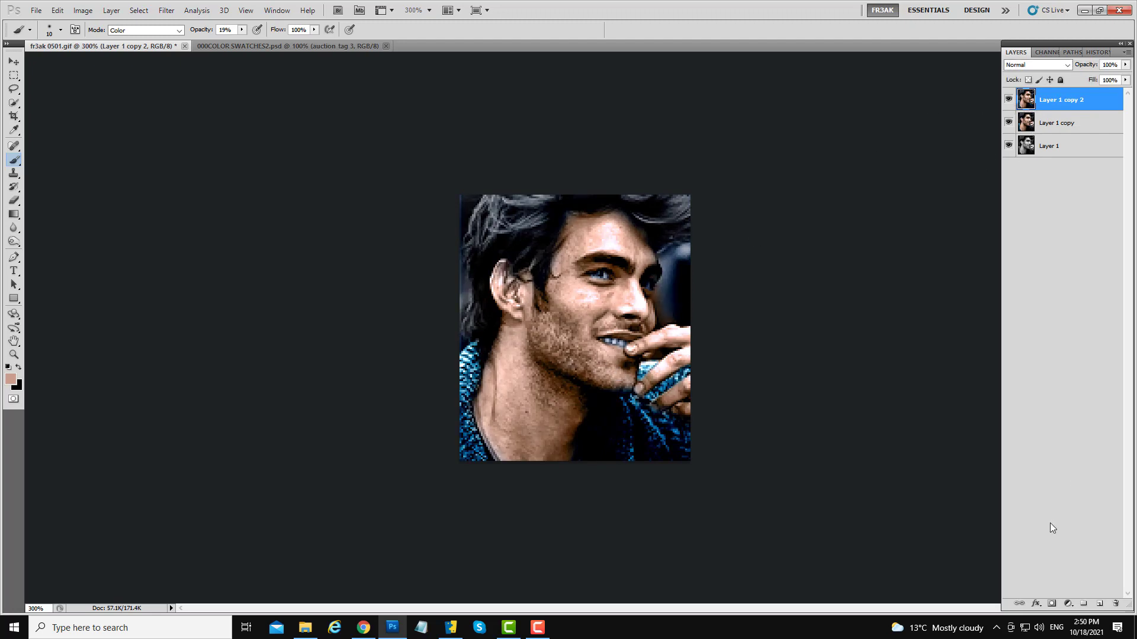
{"action": "left_click", "coordinate": [1009, 100]}
{"action": "left_click", "coordinate": [1009, 100]}
- Add a layer mask and paint black over the cheek, eye, ear and neck to soften the filter effect there
{"action": "left_click", "coordinate": [1051, 603]}
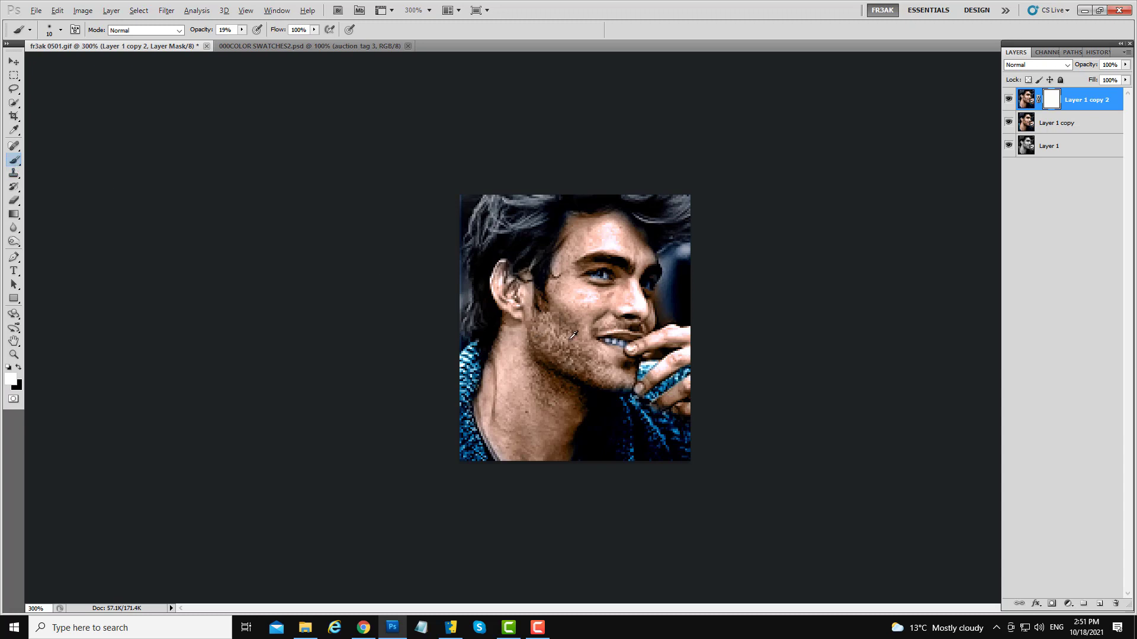
{"action": "left_click_drag", "start_coordinate": [581, 339], "coordinate": [572, 339]}
{"action": "left_click", "coordinate": [1009, 99]}
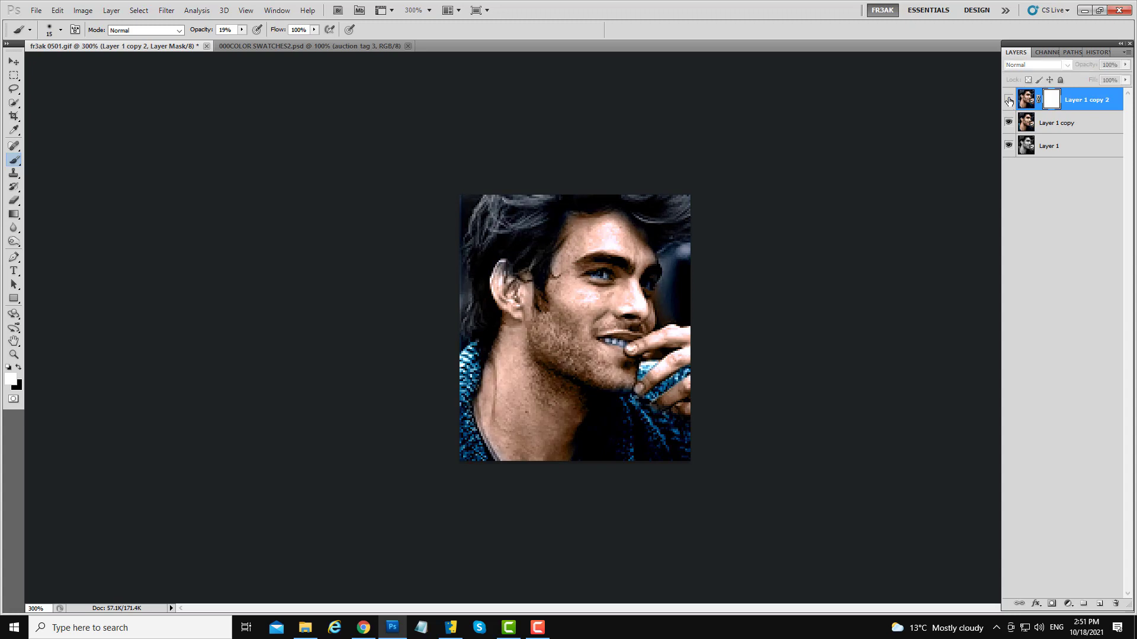
{"action": "left_click", "coordinate": [1009, 100]}
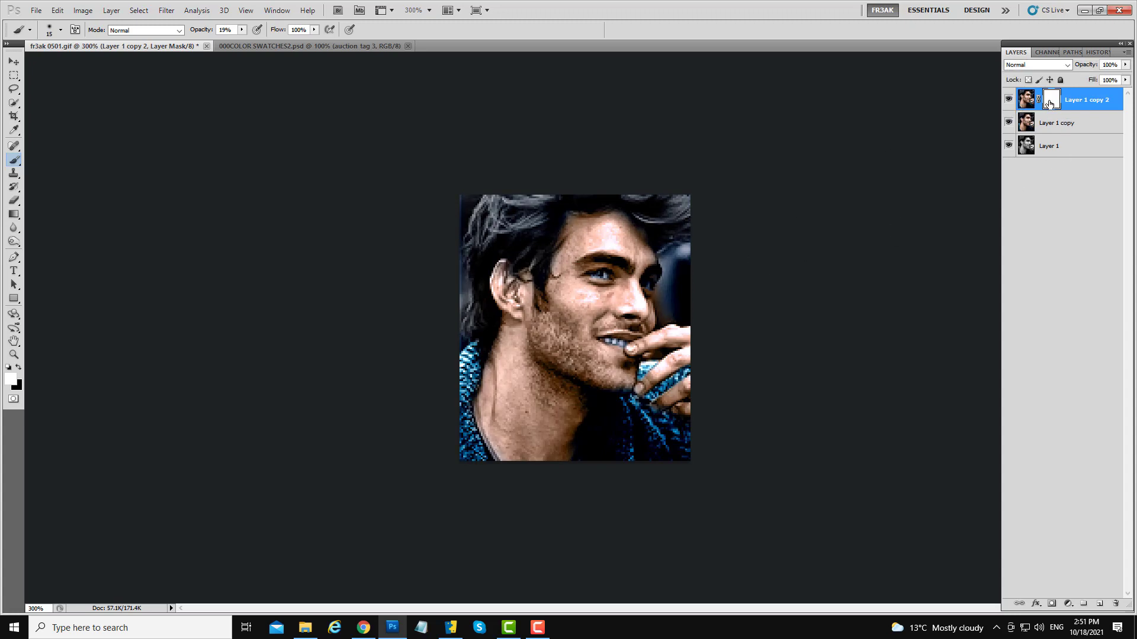
{"action": "left_click", "coordinate": [18, 368]}
{"action": "left_click_drag", "start_coordinate": [552, 335], "coordinate": [560, 334]}
{"action": "left_click_drag", "start_coordinate": [622, 237], "coordinate": [595, 241]}
{"action": "mouse_move", "coordinate": [606, 303]}
{"action": "left_mouse_down"}
{"action": "mouse_move", "coordinate": [570, 293]}
{"action": "mouse_move", "coordinate": [614, 299]}
{"action": "left_mouse_up"}
{"action": "mouse_move", "coordinate": [524, 372]}
{"action": "left_mouse_down"}
{"action": "mouse_move", "coordinate": [509, 395]}
{"action": "mouse_move", "coordinate": [513, 425]}
{"action": "mouse_move", "coordinate": [532, 422]}
{"action": "mouse_move", "coordinate": [534, 444]}
{"action": "mouse_move", "coordinate": [516, 450]}
{"action": "left_mouse_up"}
{"action": "left_click_drag", "start_coordinate": [552, 341], "coordinate": [557, 340]}
- Merge the masked filter layer down
{"action": "right_click", "coordinate": [1082, 105]}
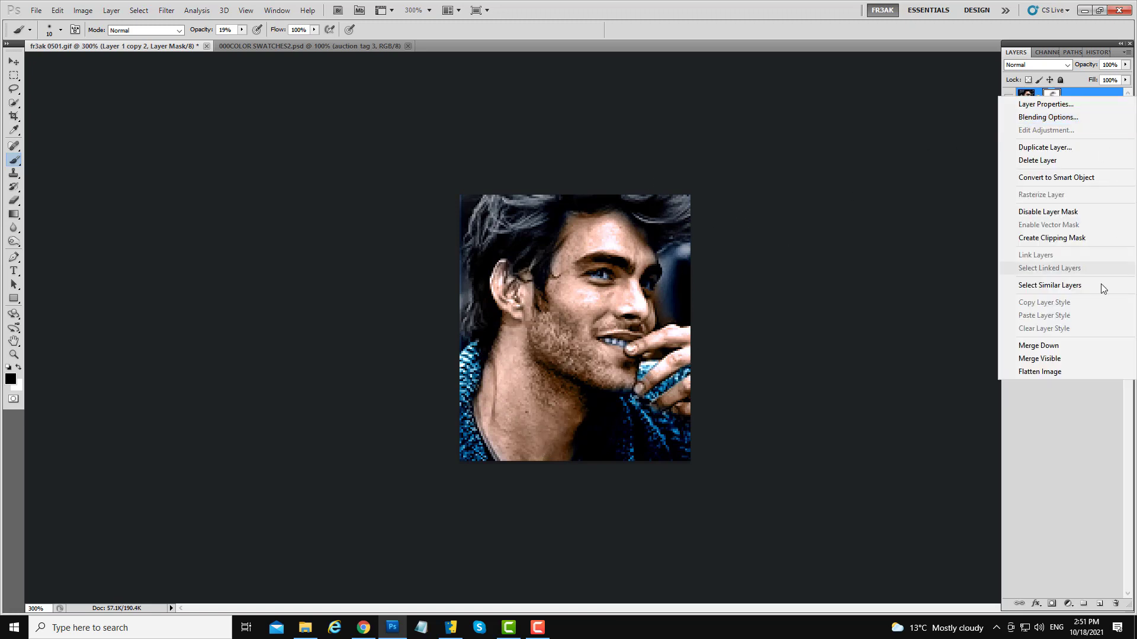
{"action": "left_click", "coordinate": [1025, 347]}
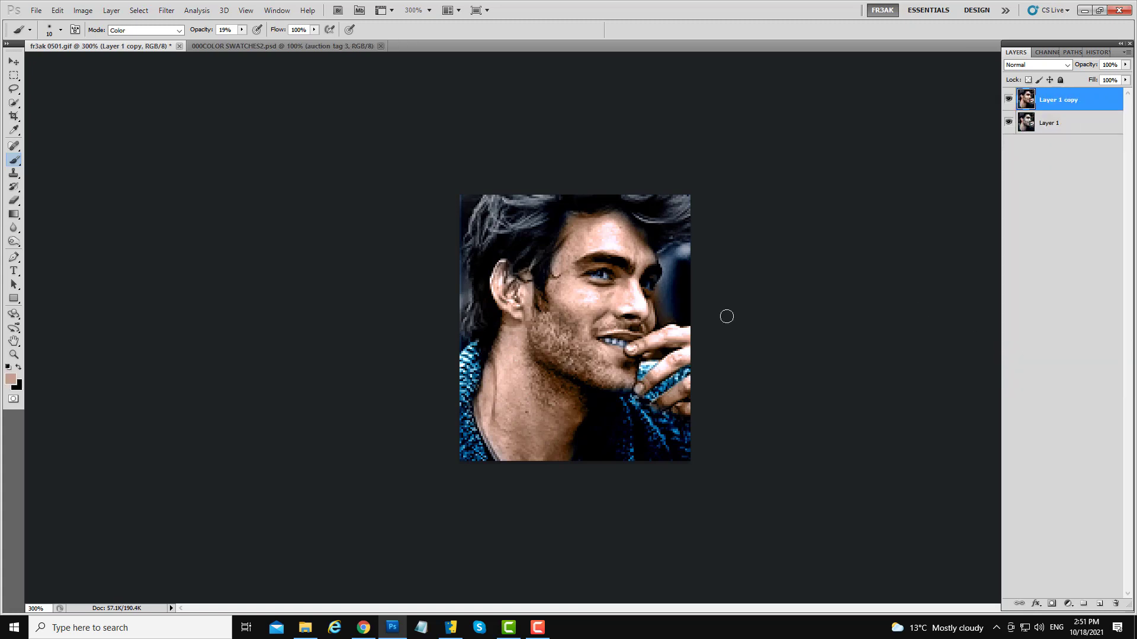
- Duplicate the top layer and soften the beard, neck and face with the Blur tool in Normal mode at a smaller brush size
{"action": "left_click_drag", "start_coordinate": [1054, 106], "coordinate": [1099, 603]}
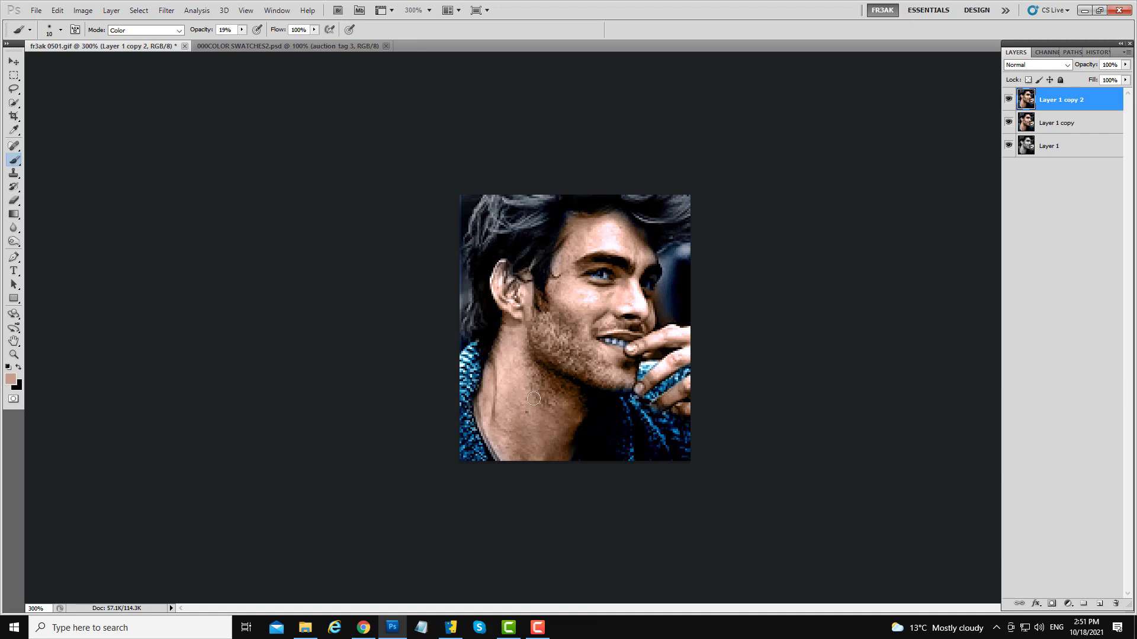
{"action": "left_click", "coordinate": [13, 228]}
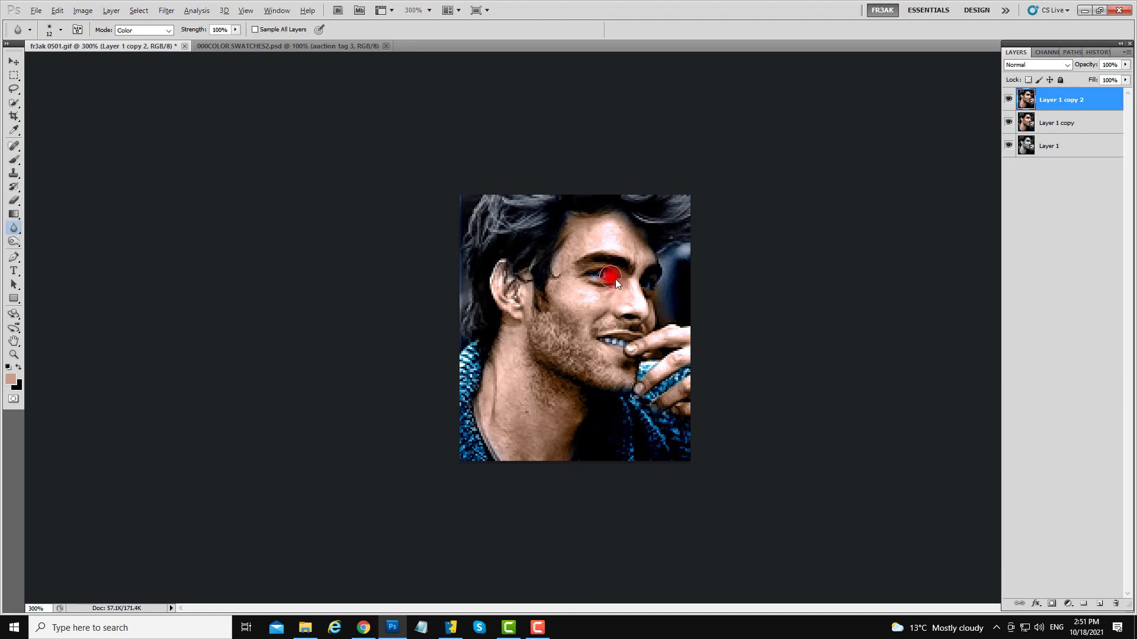
{"action": "left_click", "coordinate": [142, 30]}
{"action": "left_click", "coordinate": [131, 36]}
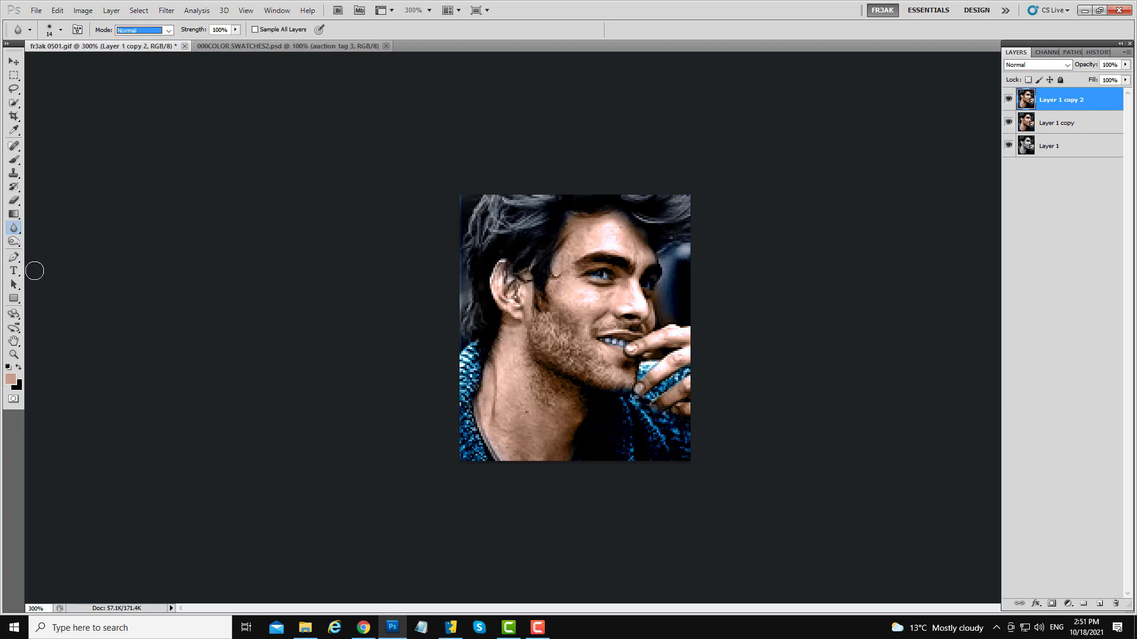
{"action": "right_click", "coordinate": [622, 310], "text": "alt"}
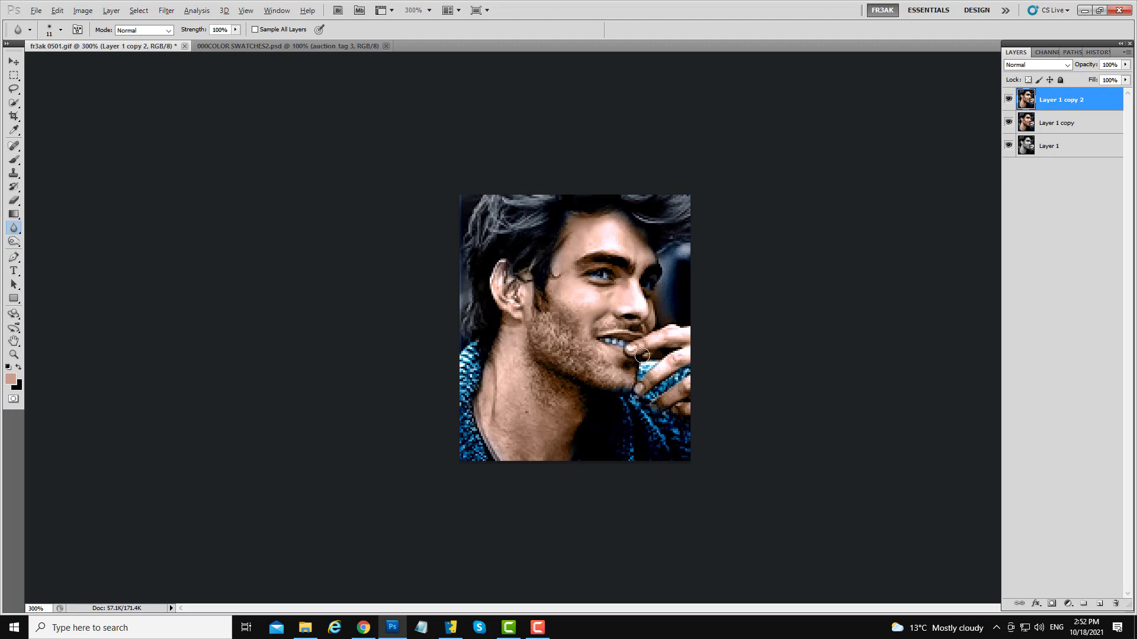
{"action": "key", "text": "bracketleft"}
{"action": "key", "text": "bracketleft"}
{"action": "key", "text": "bracketleft"}
{"action": "left_click_drag", "start_coordinate": [518, 346], "coordinate": [512, 338]}
{"action": "mouse_move", "coordinate": [518, 409]}
{"action": "left_mouse_down"}
{"action": "mouse_move", "coordinate": [518, 452]}
{"action": "mouse_move", "coordinate": [570, 463]}
{"action": "mouse_move", "coordinate": [522, 452]}
{"action": "mouse_move", "coordinate": [547, 455]}
{"action": "mouse_move", "coordinate": [558, 433]}
{"action": "mouse_move", "coordinate": [535, 413]}
{"action": "mouse_move", "coordinate": [568, 415]}
{"action": "mouse_move", "coordinate": [547, 420]}
{"action": "mouse_move", "coordinate": [553, 409]}
{"action": "mouse_move", "coordinate": [511, 393]}
{"action": "mouse_move", "coordinate": [500, 426]}
{"action": "mouse_move", "coordinate": [492, 413]}
{"action": "mouse_move", "coordinate": [509, 347]}
{"action": "mouse_move", "coordinate": [503, 435]}
{"action": "left_mouse_up"}
{"action": "right_click", "coordinate": [577, 309], "text": "alt"}
{"action": "left_click_drag", "start_coordinate": [579, 292], "coordinate": [559, 282]}
- Duplicate the layer and apply the Softener 2 filter with softness 25, strength 100 and Soft Focus
{"action": "left_click_drag", "start_coordinate": [1039, 103], "coordinate": [1101, 605]}
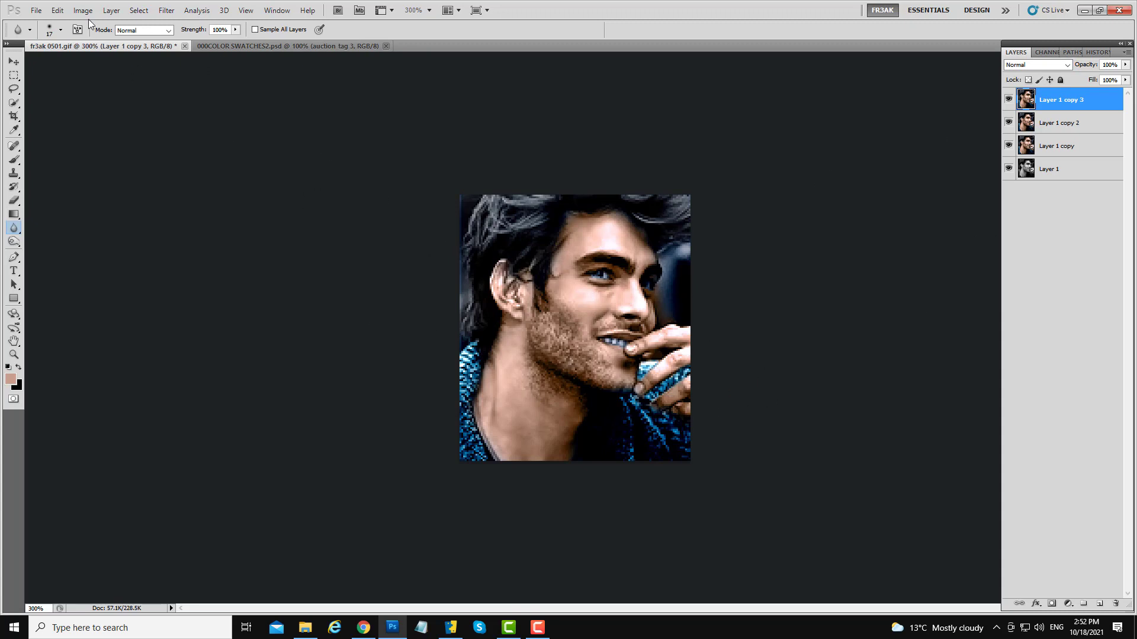
{"action": "left_click", "coordinate": [167, 11]}
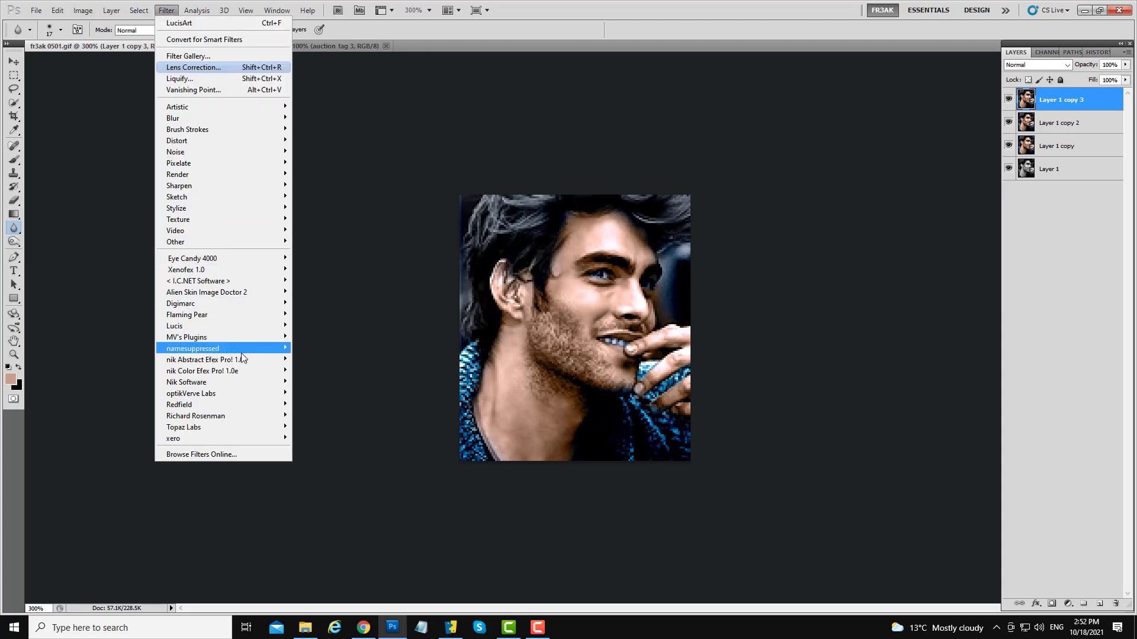
{"action": "mouse_move", "coordinate": [219, 348]}
{"action": "left_click", "coordinate": [314, 347]}
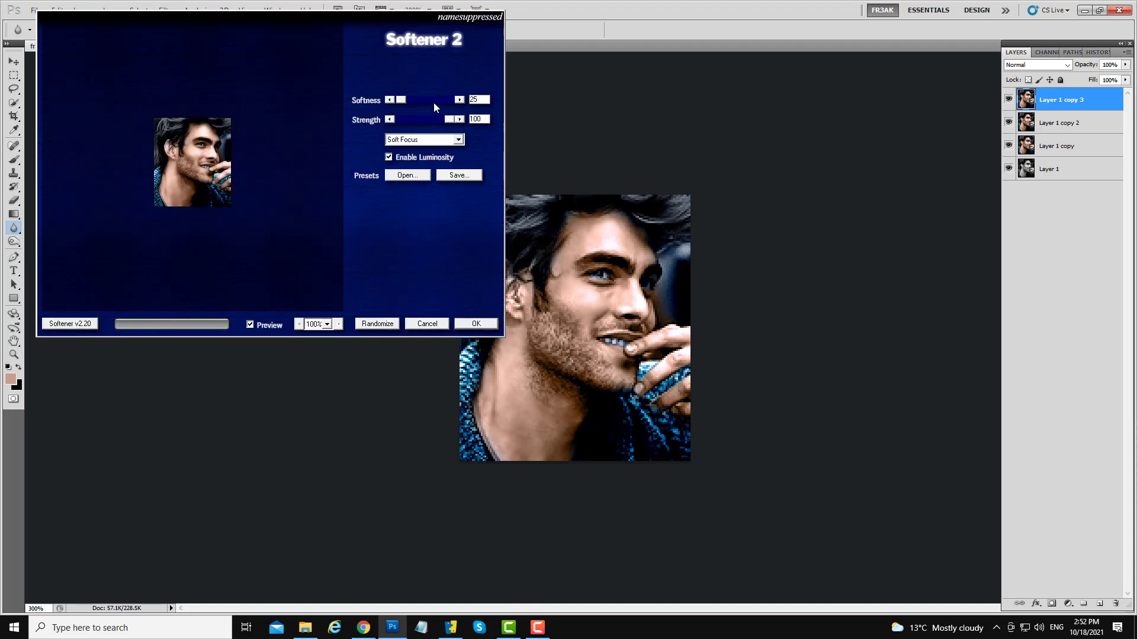
{"action": "left_click", "coordinate": [476, 324]}
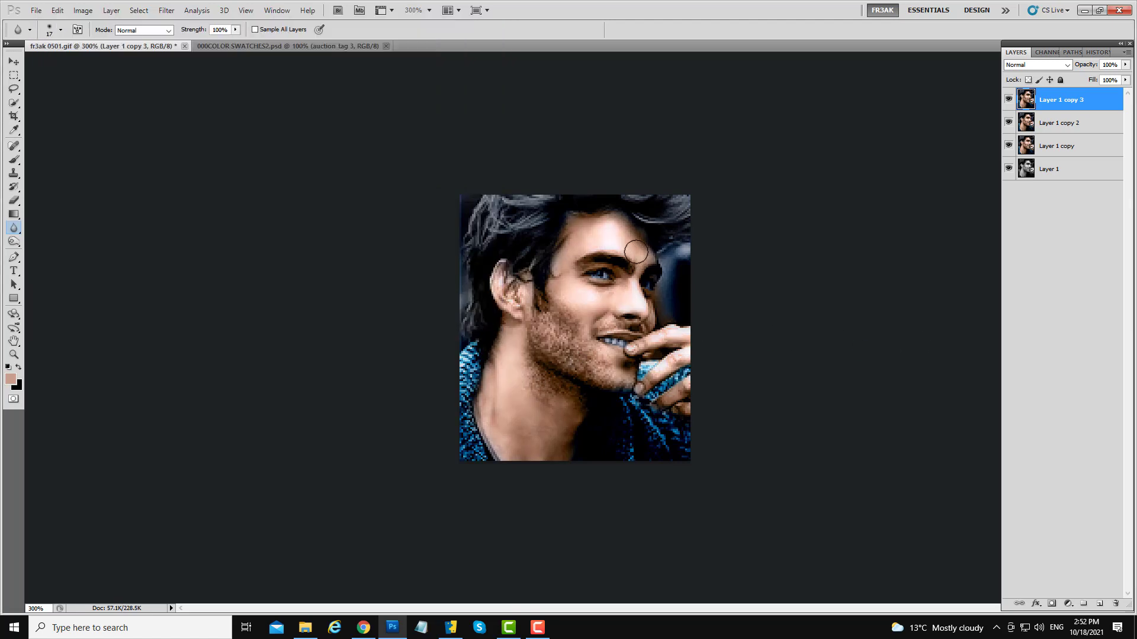
- Toggle the softened layer's visibility repeatedly to compare it with the layers beneath
{"action": "left_click", "coordinate": [1008, 101]}
{"action": "left_click", "coordinate": [1009, 101]}
{"action": "left_click", "coordinate": [1008, 100]}
{"action": "left_click", "coordinate": [1008, 101]}
{"action": "left_click", "coordinate": [1009, 101]}
{"action": "left_click", "coordinate": [1008, 101]}
{"action": "left_click", "coordinate": [1009, 101]}
{"action": "left_click", "coordinate": [1008, 101]}
{"action": "left_click", "coordinate": [1008, 100]}
{"action": "left_click", "coordinate": [1008, 101]}
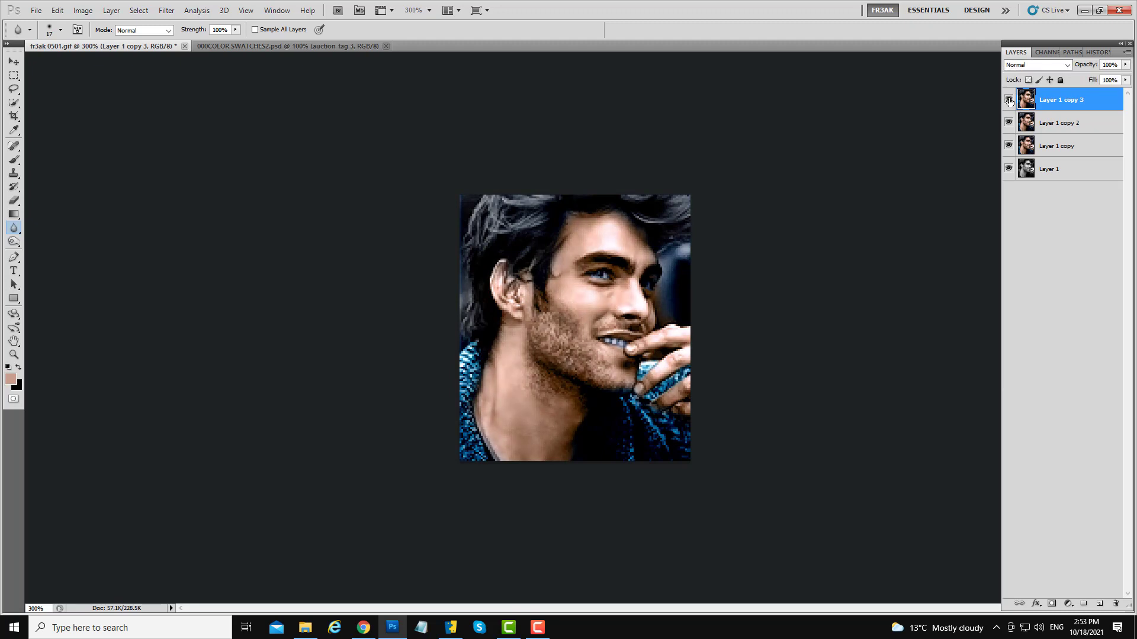
- Add a layer mask and paint black at 31% opacity over the hair, ear, neck, hand and mouth
{"action": "left_click", "coordinate": [1052, 604]}
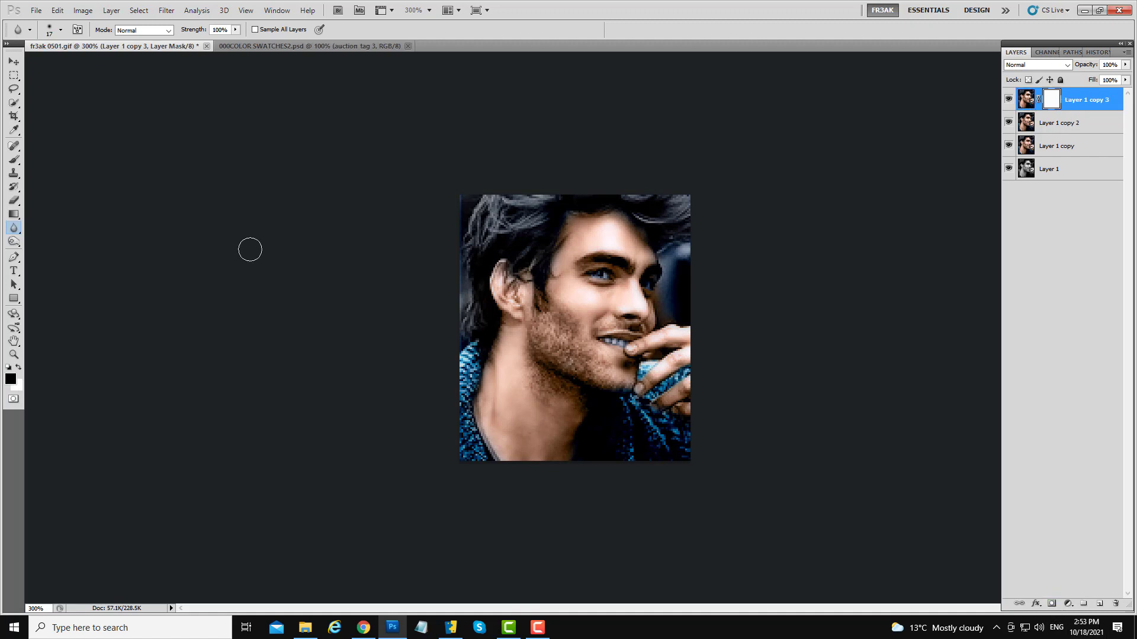
{"action": "left_click", "coordinate": [14, 159]}
{"action": "mouse_move", "coordinate": [584, 350]}
{"action": "left_mouse_down"}
{"action": "mouse_move", "coordinate": [554, 317]}
{"action": "mouse_move", "coordinate": [539, 322]}
{"action": "mouse_move", "coordinate": [564, 361]}
{"action": "mouse_move", "coordinate": [546, 315]}
{"action": "mouse_move", "coordinate": [544, 356]}
{"action": "mouse_move", "coordinate": [565, 359]}
{"action": "mouse_move", "coordinate": [538, 377]}
{"action": "mouse_move", "coordinate": [610, 388]}
{"action": "left_mouse_up"}
{"action": "key", "text": "bracketright"}
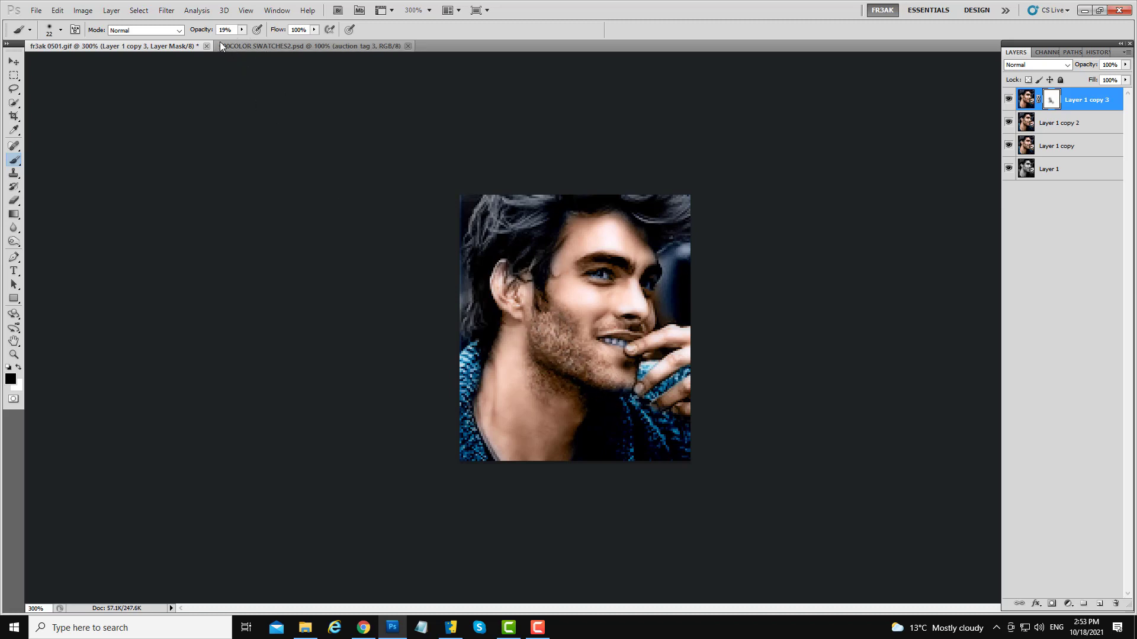
{"action": "left_click", "coordinate": [241, 29]}
{"action": "mouse_move", "coordinate": [241, 41]}
{"action": "left_mouse_down"}
{"action": "mouse_move", "coordinate": [258, 43]}
{"action": "mouse_move", "coordinate": [250, 42]}
{"action": "left_mouse_up"}
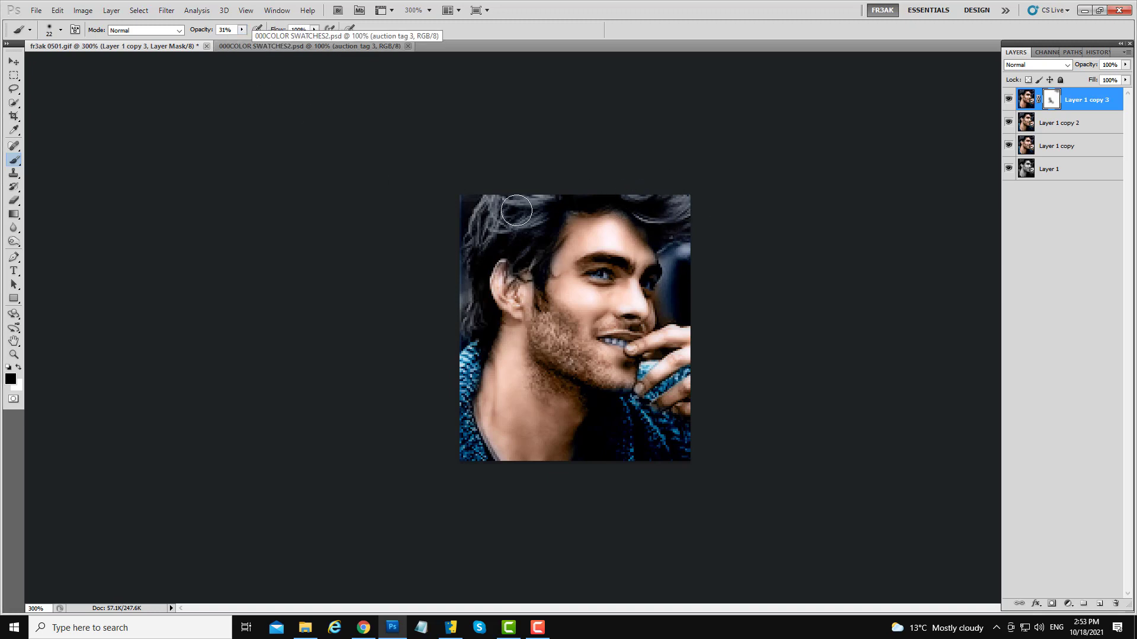
{"action": "mouse_move", "coordinate": [517, 211]}
{"action": "left_mouse_down"}
{"action": "mouse_move", "coordinate": [497, 227]}
{"action": "mouse_move", "coordinate": [540, 224]}
{"action": "mouse_move", "coordinate": [480, 252]}
{"action": "left_mouse_up"}
{"action": "mouse_move", "coordinate": [481, 337]}
{"action": "left_mouse_down"}
{"action": "mouse_move", "coordinate": [474, 320]}
{"action": "mouse_move", "coordinate": [510, 356]}
{"action": "mouse_move", "coordinate": [506, 319]}
{"action": "left_mouse_up"}
{"action": "mouse_move", "coordinate": [656, 418]}
{"action": "left_mouse_down"}
{"action": "mouse_move", "coordinate": [634, 405]}
{"action": "mouse_move", "coordinate": [670, 439]}
{"action": "left_mouse_up"}
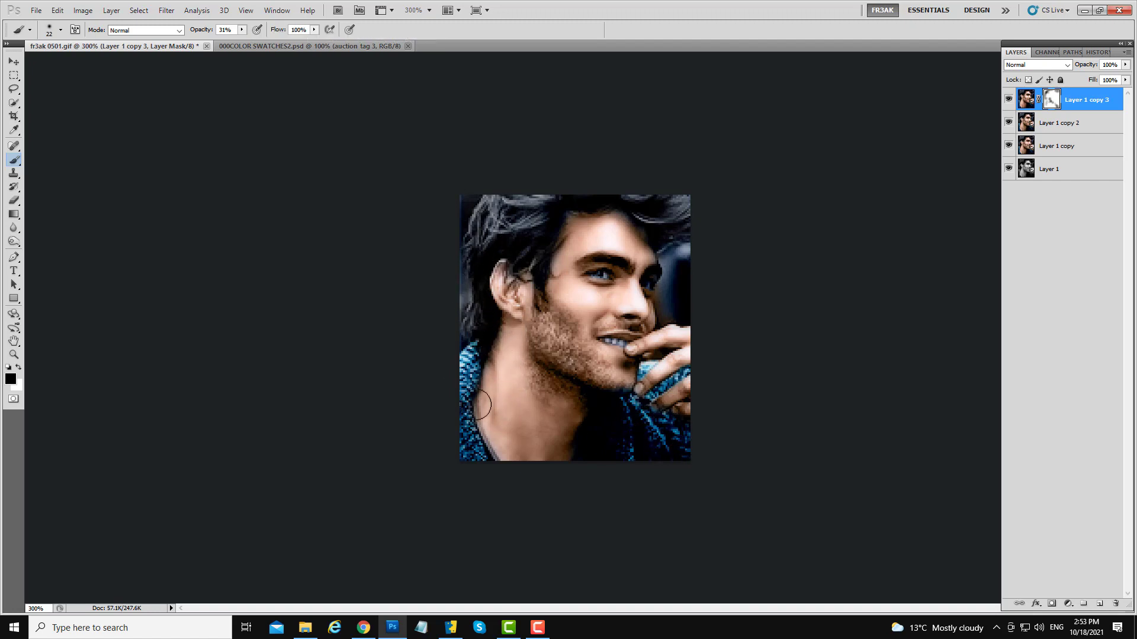
{"action": "mouse_move", "coordinate": [485, 405]}
{"action": "left_mouse_down"}
{"action": "mouse_move", "coordinate": [464, 407]}
{"action": "mouse_move", "coordinate": [516, 480]}
{"action": "left_mouse_up"}
{"action": "left_click_drag", "start_coordinate": [623, 352], "coordinate": [614, 353]}
{"action": "left_click_drag", "start_coordinate": [633, 335], "coordinate": [643, 335]}
- Merge the masked softened layer down and duplicate the merged layer
{"action": "right_click", "coordinate": [1075, 103]}
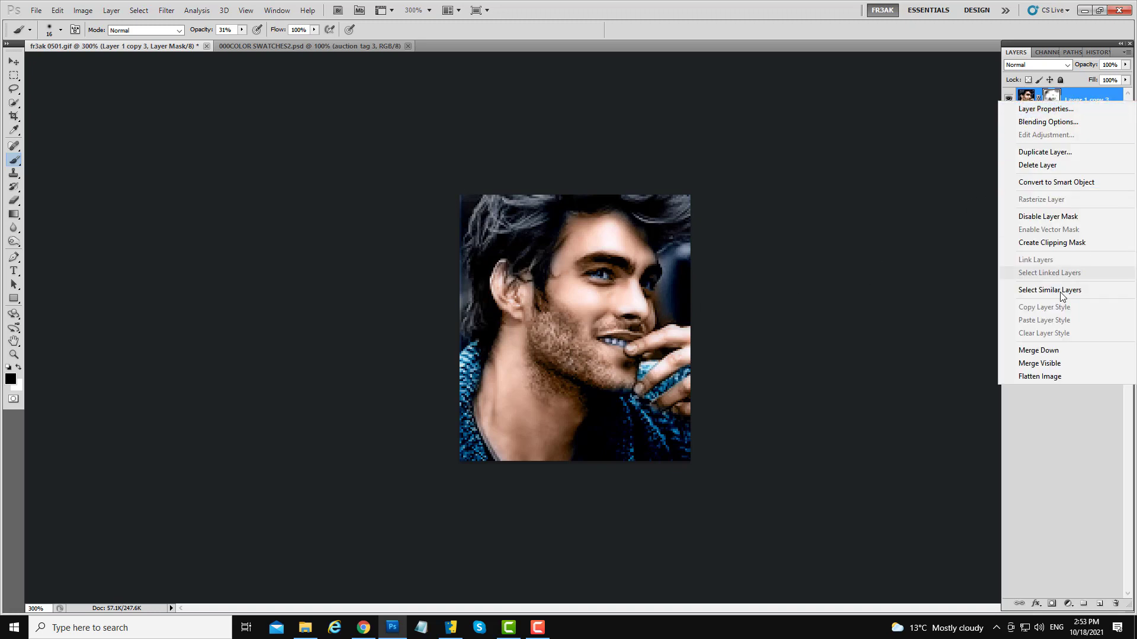
{"action": "left_click", "coordinate": [1030, 349]}
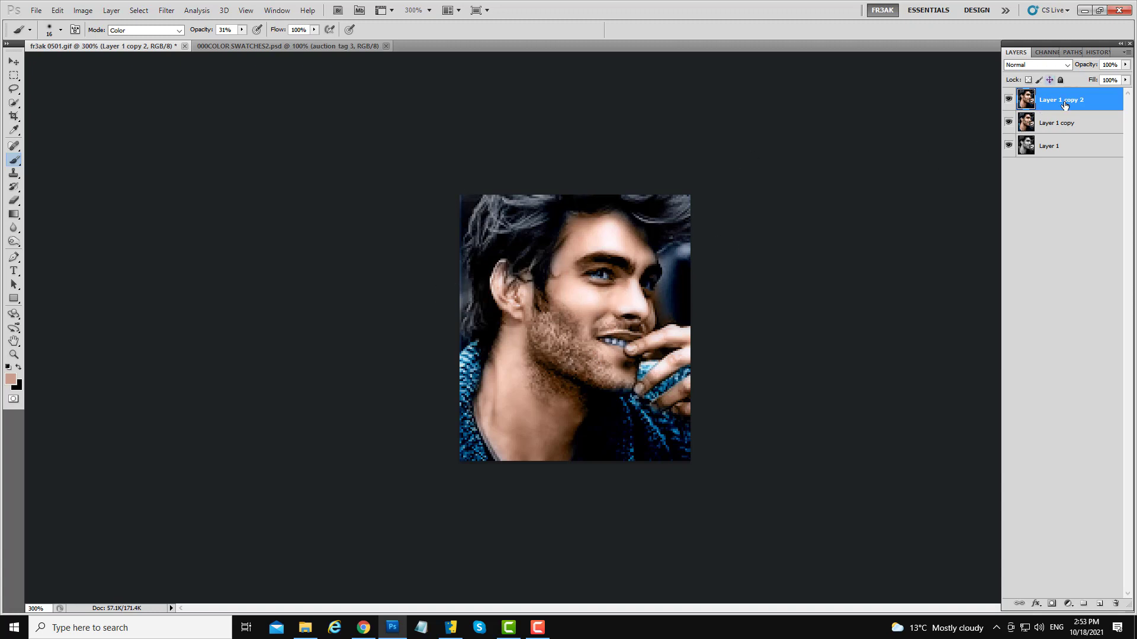
{"action": "left_click_drag", "start_coordinate": [1066, 105], "coordinate": [1102, 603]}
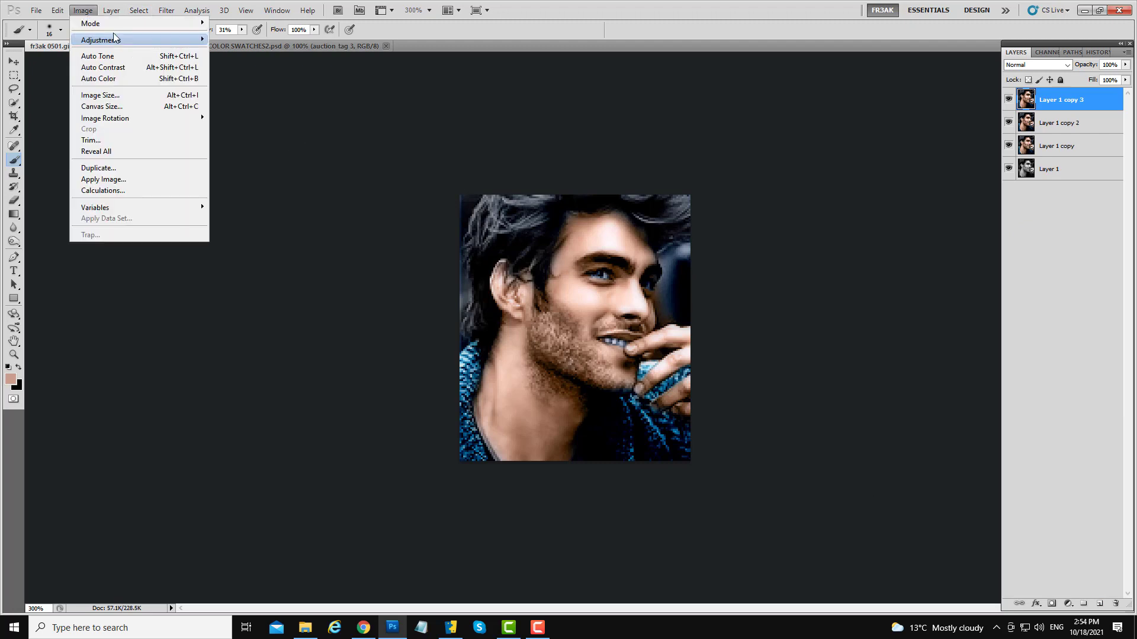
{"action": "mouse_move", "coordinate": [116, 39]}
{"action": "left_click", "coordinate": [228, 40]}
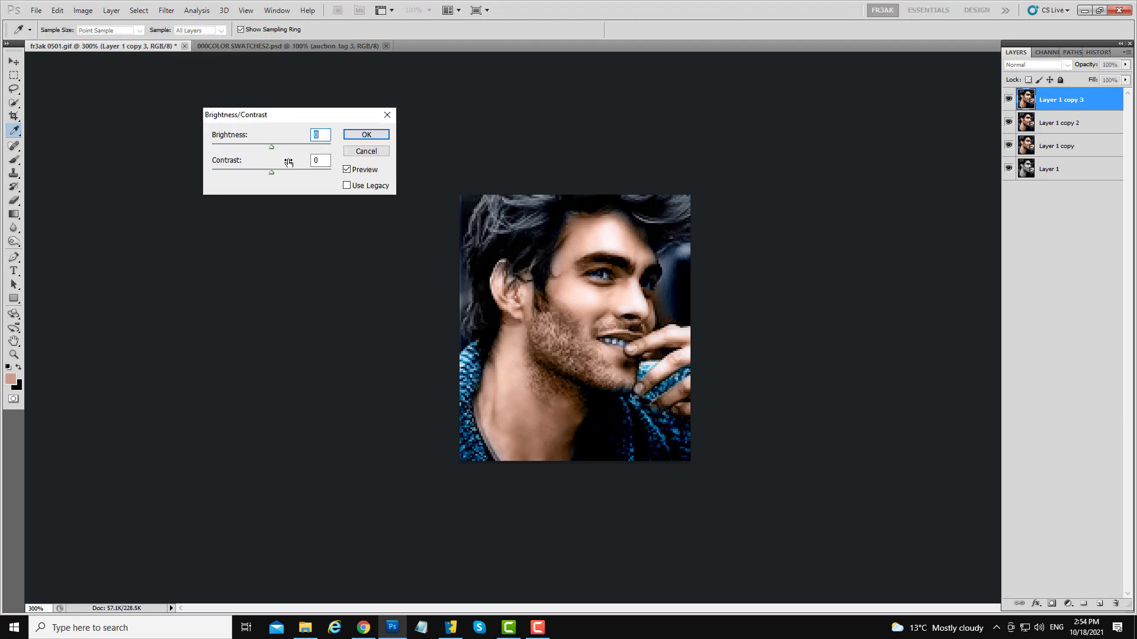
{"action": "left_click", "coordinate": [387, 114]}
- Lower the layer's saturation with Hue/Saturation and toggle its visibility to compare
{"action": "key", "text": "b"}
{"action": "key", "text": "ctrl+u"}
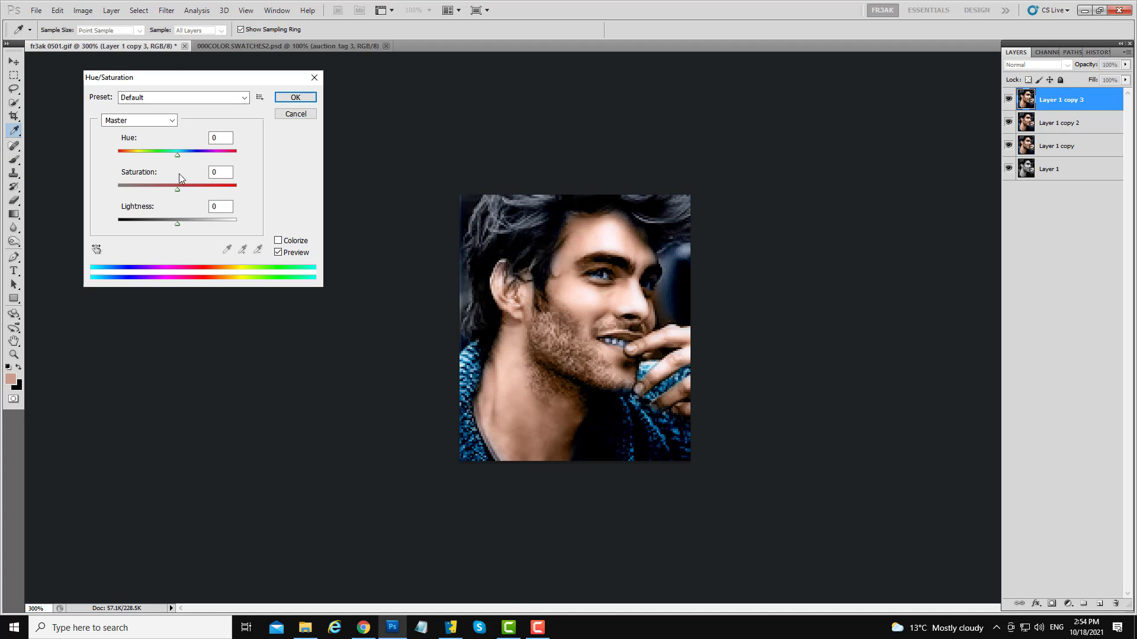
{"action": "mouse_move", "coordinate": [177, 188]}
{"action": "left_mouse_down"}
{"action": "mouse_move", "coordinate": [146, 192]}
{"action": "mouse_move", "coordinate": [170, 196]}
{"action": "mouse_move", "coordinate": [160, 193]}
{"action": "left_mouse_up"}
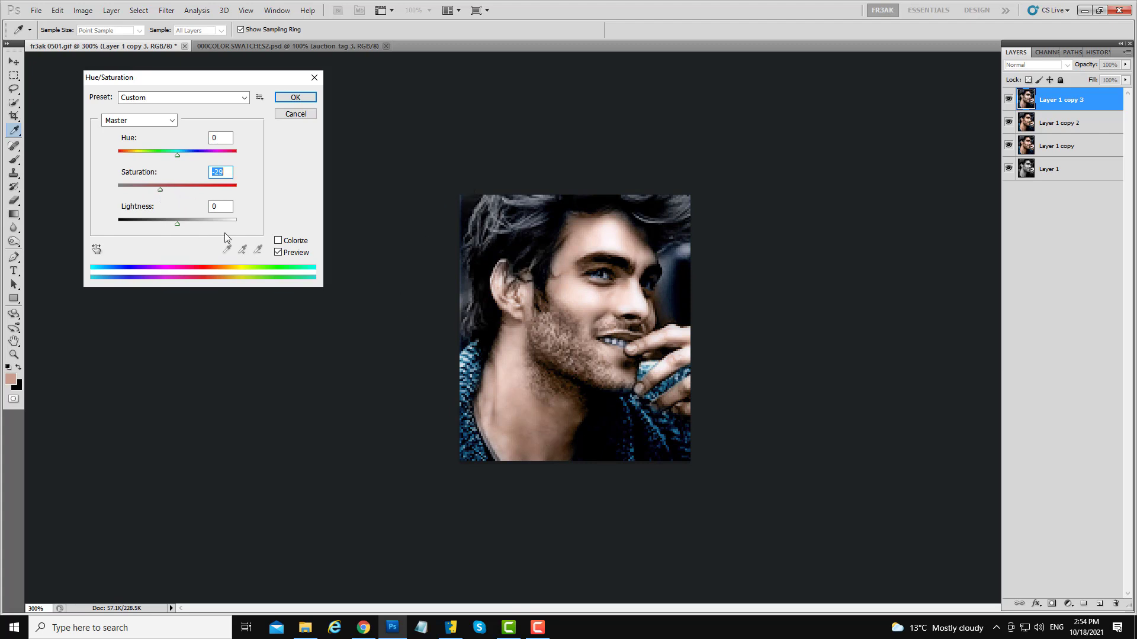
{"action": "left_click_drag", "start_coordinate": [178, 224], "coordinate": [180, 231]}
{"action": "left_click", "coordinate": [293, 98]}
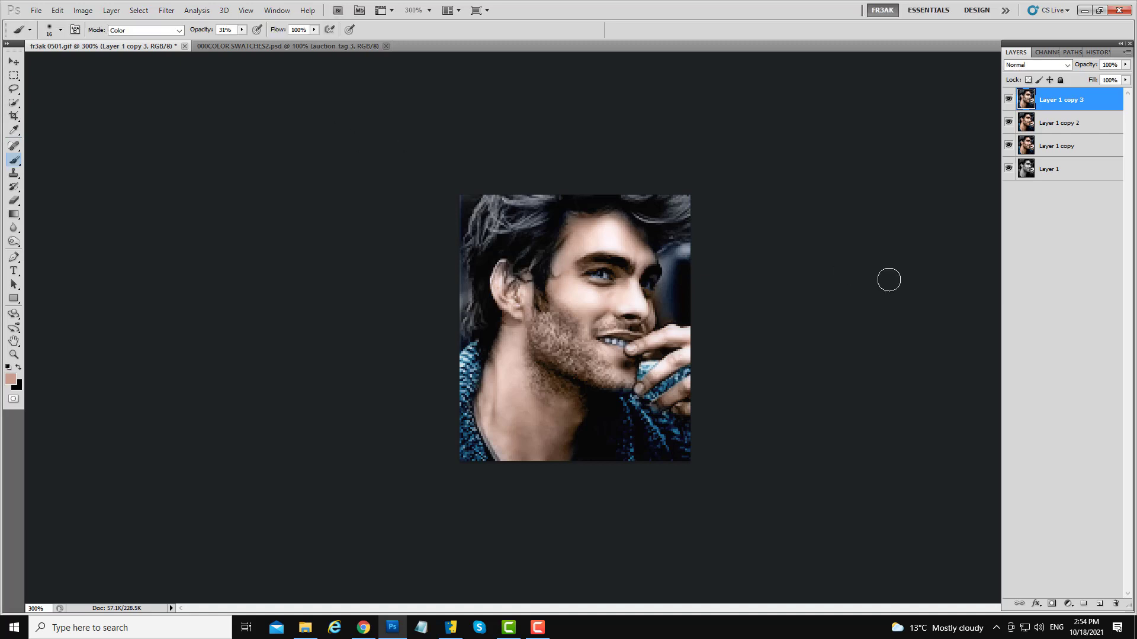
{"action": "left_click", "coordinate": [1008, 100]}
{"action": "left_click", "coordinate": [1007, 99]}
- Duplicate the layer and apply Color Balance across shadows, highlights and midtones, setting midtones to +12, -17, 0
{"action": "left_click_drag", "start_coordinate": [1060, 101], "coordinate": [1099, 603]}
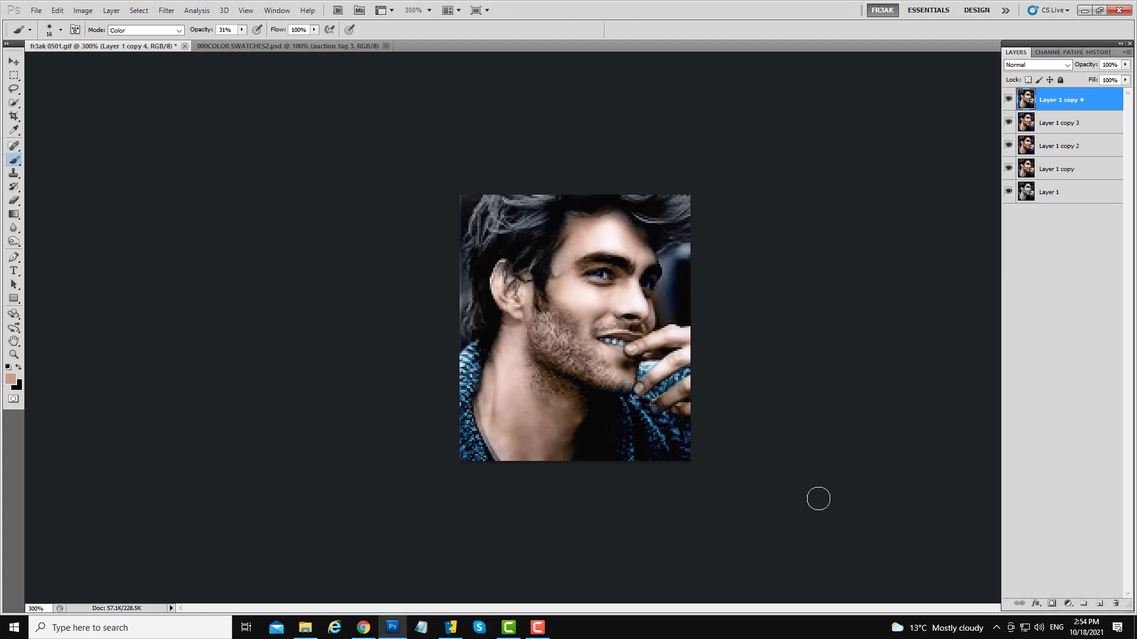
{"action": "key", "text": "ctrl+b"}
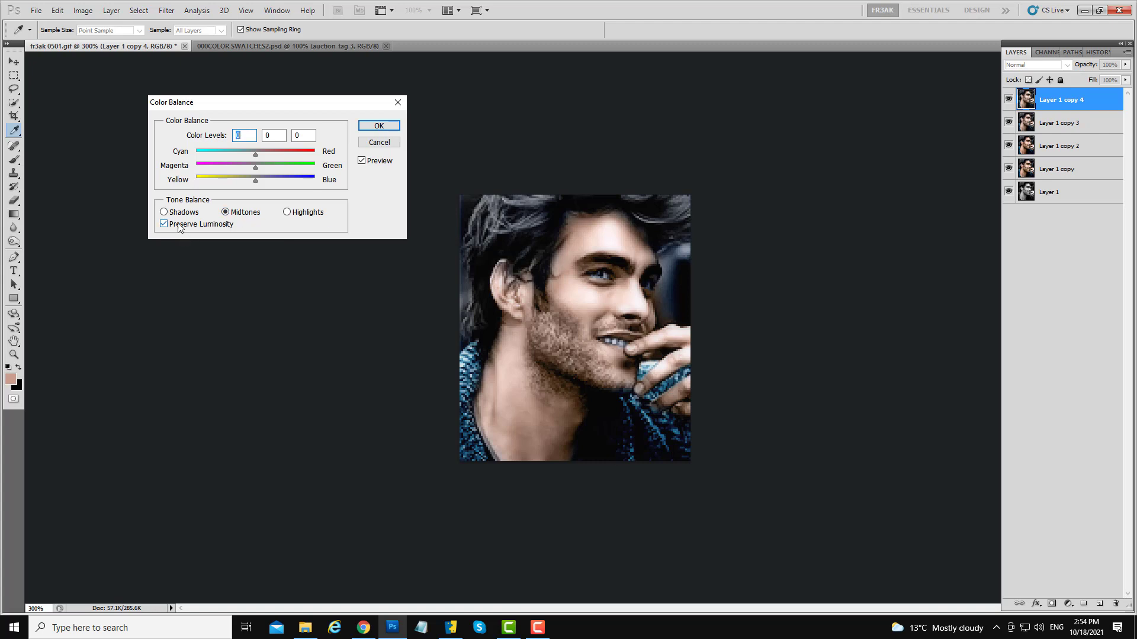
{"action": "left_click", "coordinate": [164, 213]}
{"action": "left_click_drag", "start_coordinate": [262, 182], "coordinate": [249, 158]}
{"action": "left_click", "coordinate": [291, 213]}
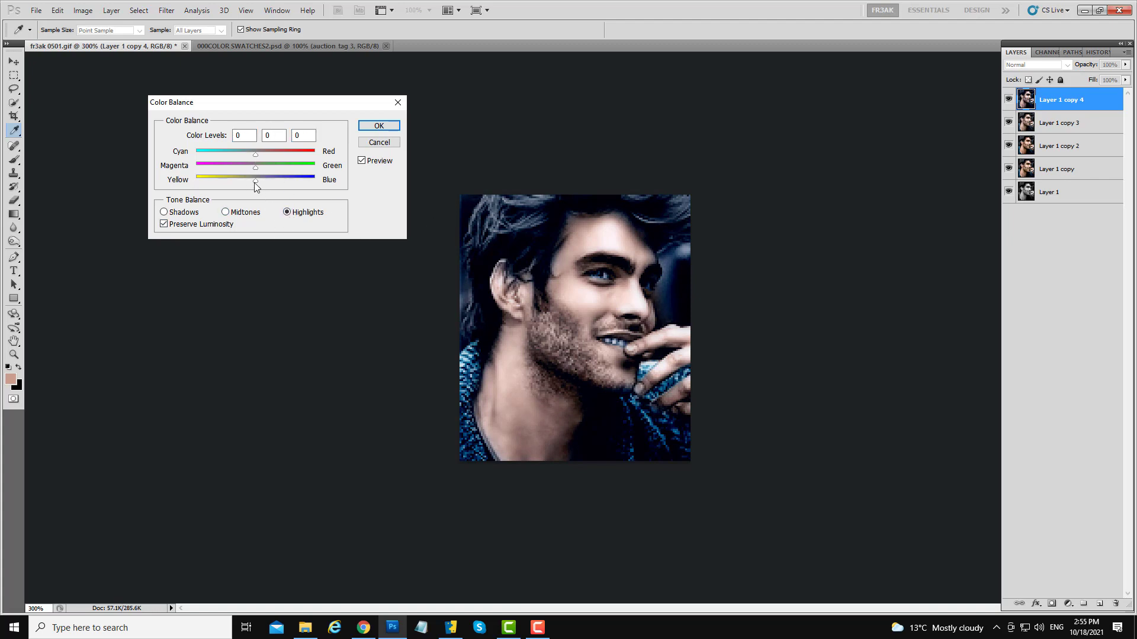
{"action": "left_click_drag", "start_coordinate": [255, 184], "coordinate": [253, 159]}
{"action": "left_click", "coordinate": [251, 161]}
{"action": "mouse_move", "coordinate": [255, 155]}
{"action": "left_mouse_down"}
{"action": "mouse_move", "coordinate": [252, 165]}
{"action": "mouse_move", "coordinate": [276, 168]}
{"action": "mouse_move", "coordinate": [222, 158]}
{"action": "mouse_move", "coordinate": [303, 173]}
{"action": "mouse_move", "coordinate": [249, 164]}
{"action": "left_mouse_up"}
{"action": "left_click", "coordinate": [224, 212]}
{"action": "left_click_drag", "start_coordinate": [256, 171], "coordinate": [249, 171]}
{"action": "left_click", "coordinate": [239, 167]}
{"action": "left_click_drag", "start_coordinate": [248, 167], "coordinate": [246, 167]}
{"action": "left_click_drag", "start_coordinate": [265, 159], "coordinate": [262, 159]}
{"action": "mouse_move", "coordinate": [256, 181]}
{"action": "left_mouse_down"}
{"action": "mouse_move", "coordinate": [268, 184]}
{"action": "mouse_move", "coordinate": [252, 183]}
{"action": "left_mouse_up"}
{"action": "left_click_drag", "start_coordinate": [253, 181], "coordinate": [255, 181]}
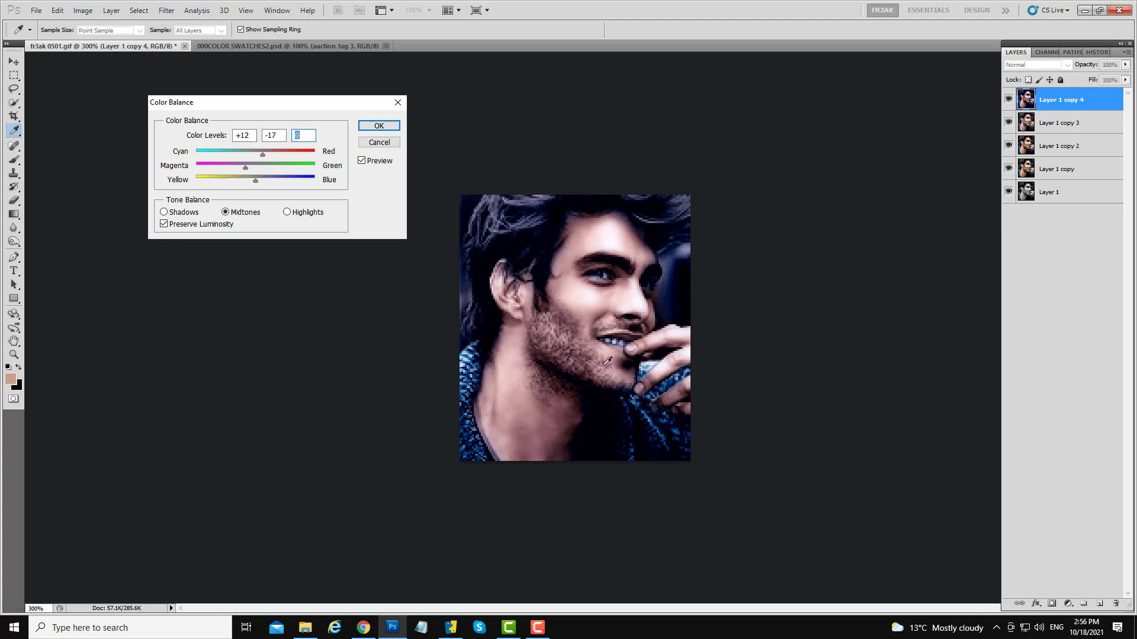
{"action": "left_click", "coordinate": [394, 130]}
- Undo and redo the Color Balance repeatedly to compare before and after
{"action": "key", "text": "b"}
{"action": "key", "text": "ctrl+z"}
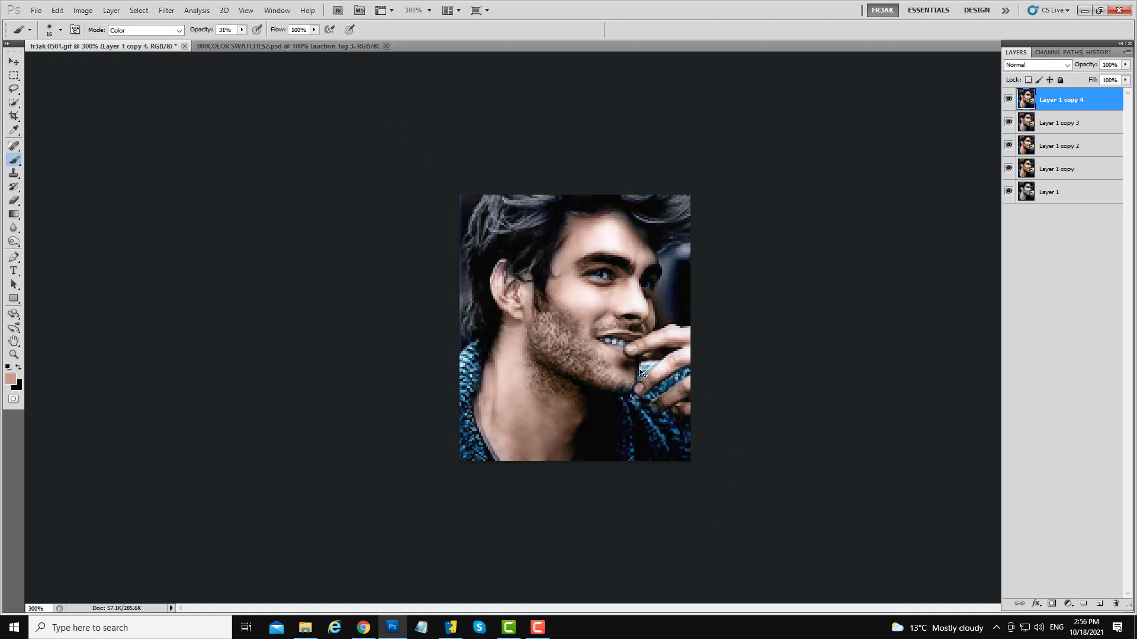
{"action": "key", "text": "ctrl+z"}
{"action": "key", "text": "ctrl+z"}
{"action": "key", "text": "ctrl+z"}
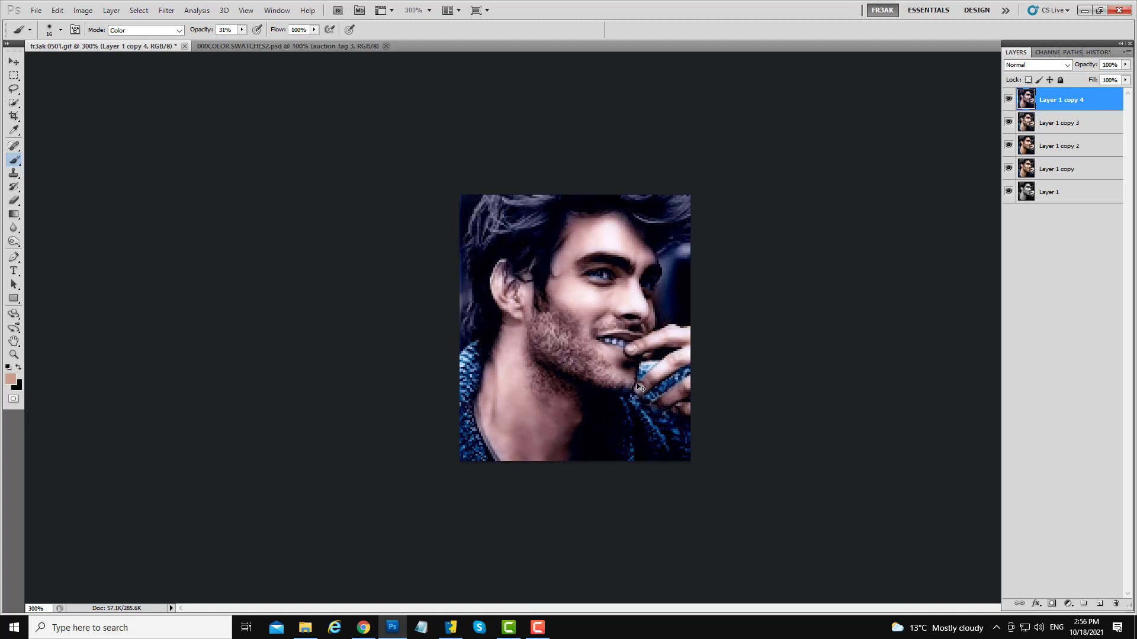
- Fade the Color Balance to a lower opacity and toggle the layer's visibility to compare
{"action": "left_click", "coordinate": [58, 10]}
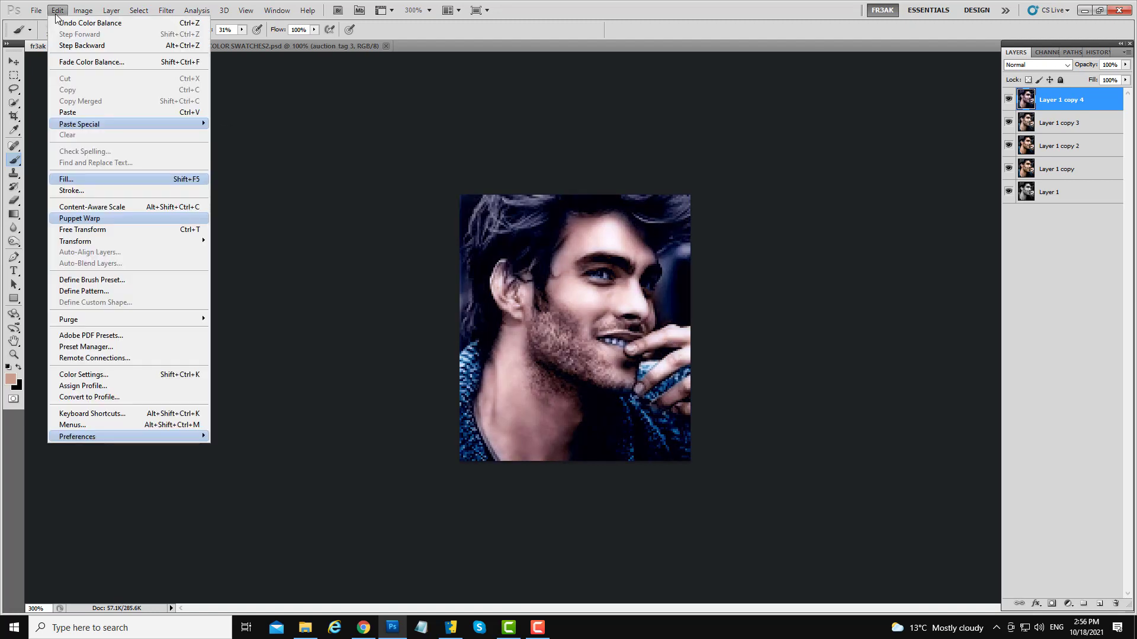
{"action": "left_click", "coordinate": [84, 61]}
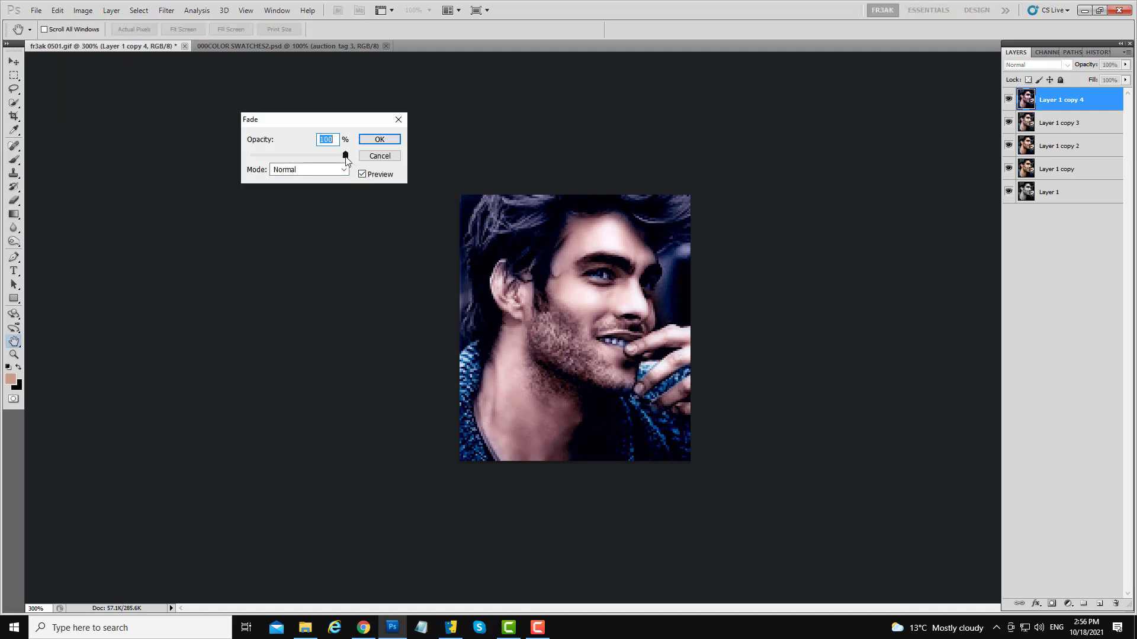
{"action": "left_click_drag", "start_coordinate": [345, 154], "coordinate": [315, 156]}
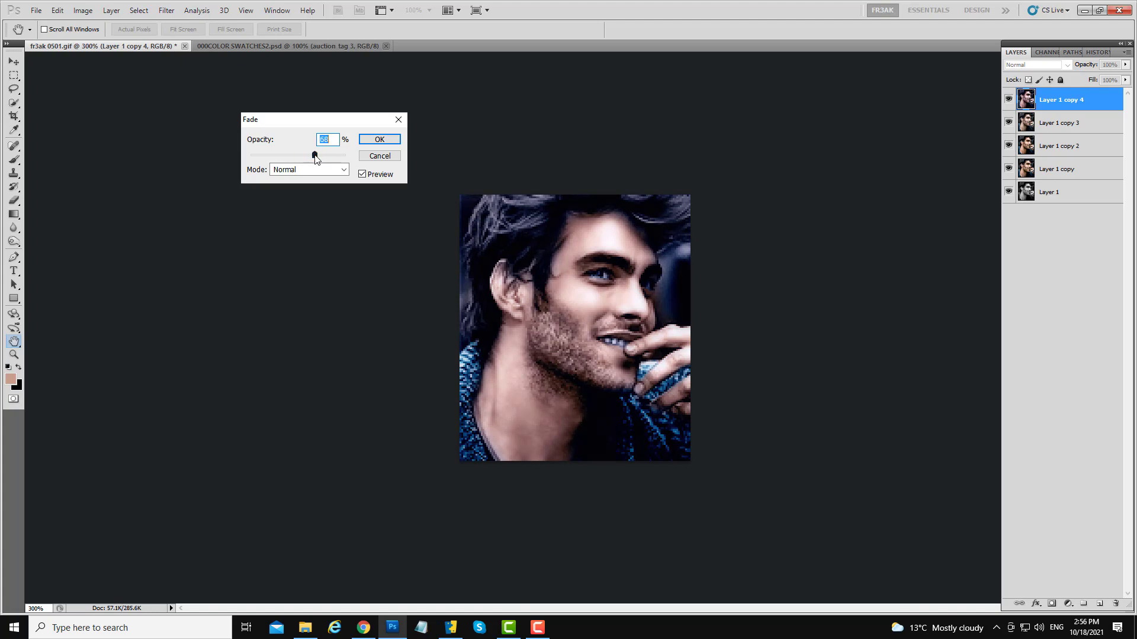
{"action": "left_click", "coordinate": [379, 139]}
{"action": "key", "text": "b"}
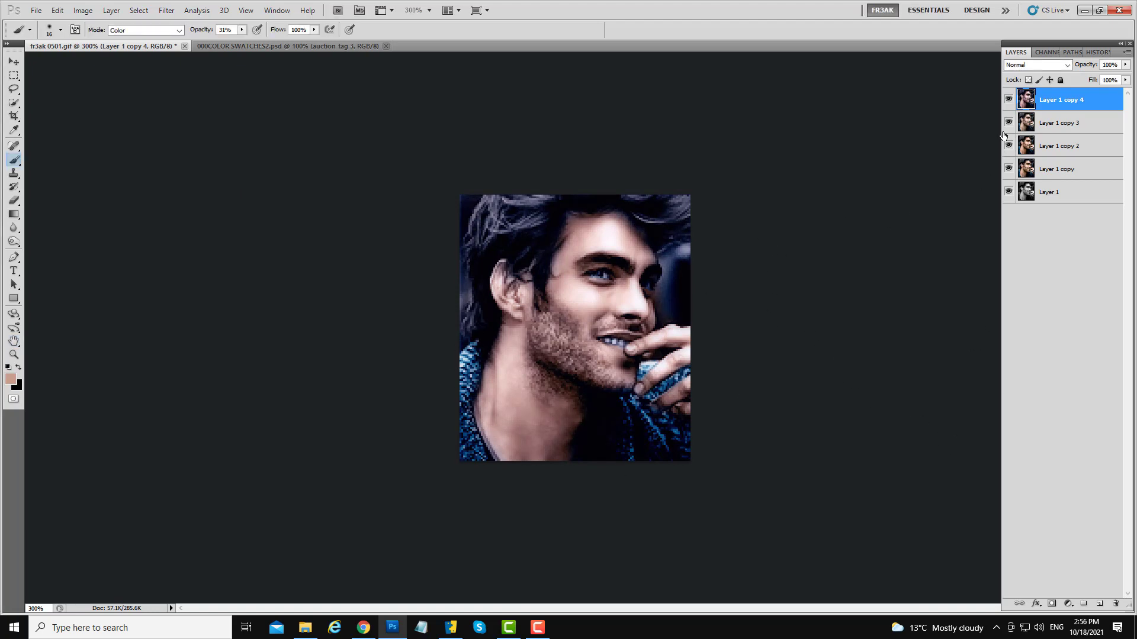
{"action": "left_click", "coordinate": [1008, 100]}
{"action": "left_click", "coordinate": [1008, 100]}
- Duplicate the top layer and open the Tonal Contrast filter in Color Efex Pro 3.0
{"action": "left_click_drag", "start_coordinate": [1069, 108], "coordinate": [1099, 604]}
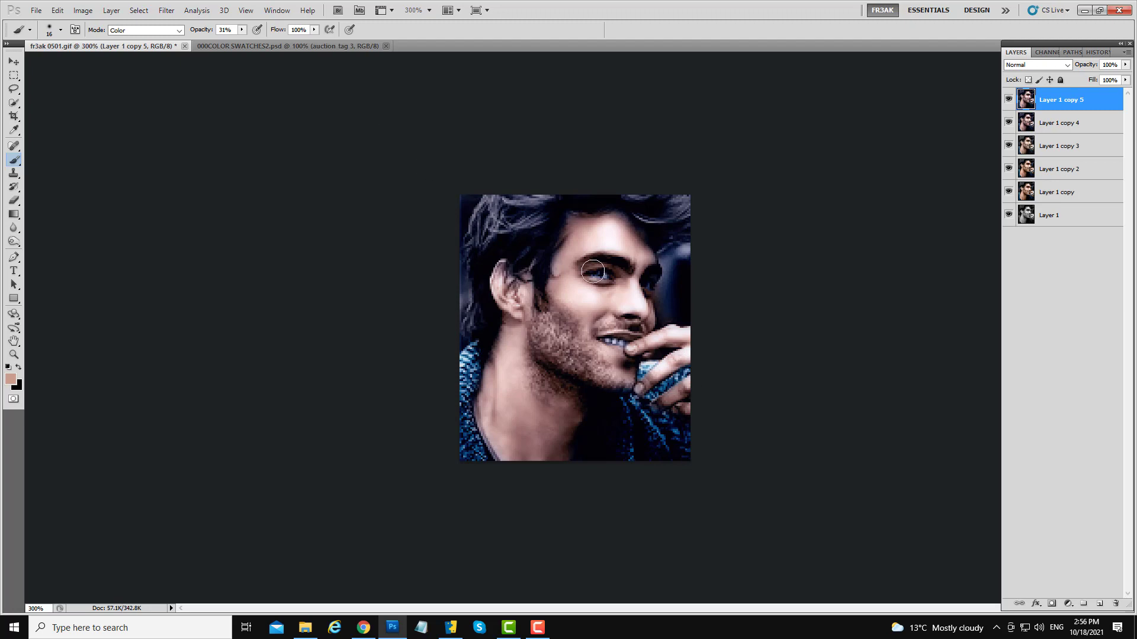
{"action": "left_click", "coordinate": [166, 11]}
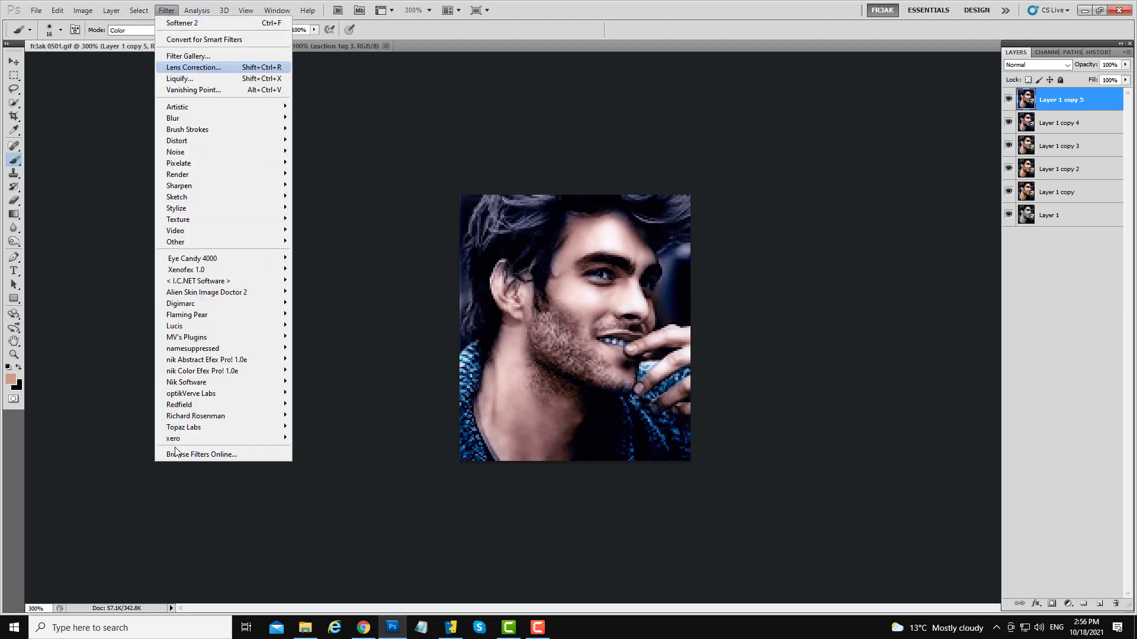
{"action": "mouse_move", "coordinate": [199, 420]}
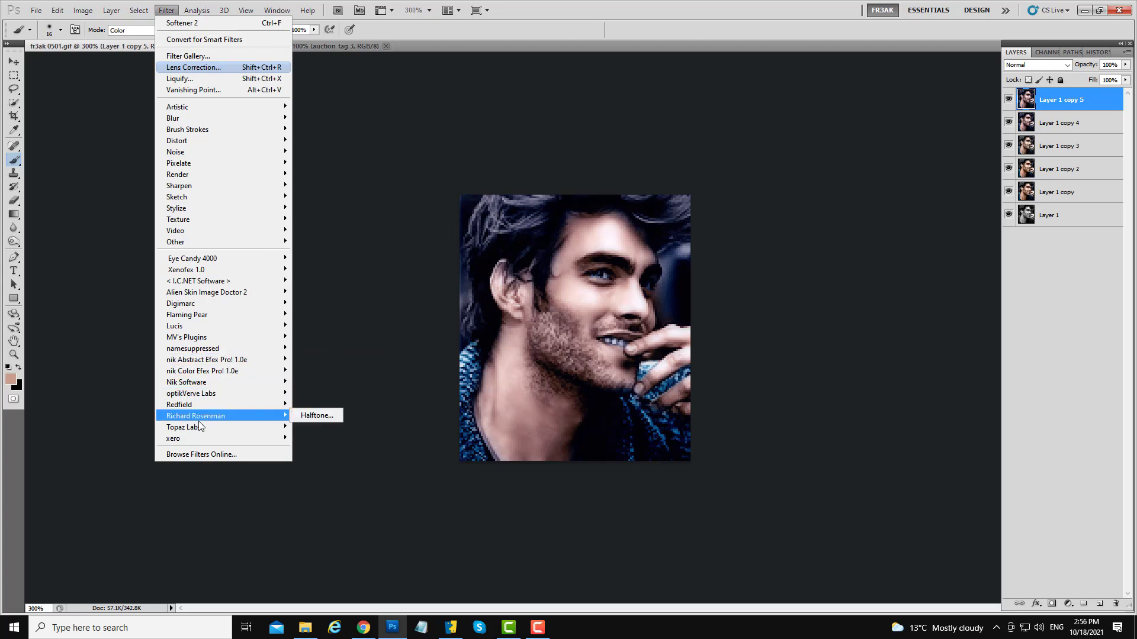
{"action": "mouse_move", "coordinate": [205, 387]}
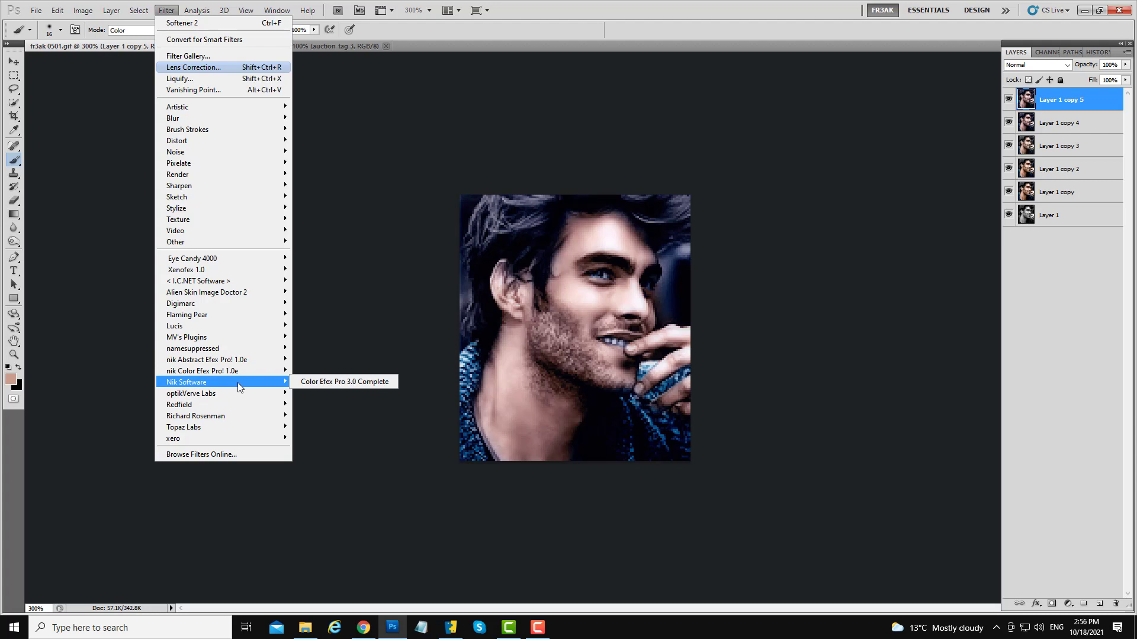
{"action": "left_click", "coordinate": [315, 383]}
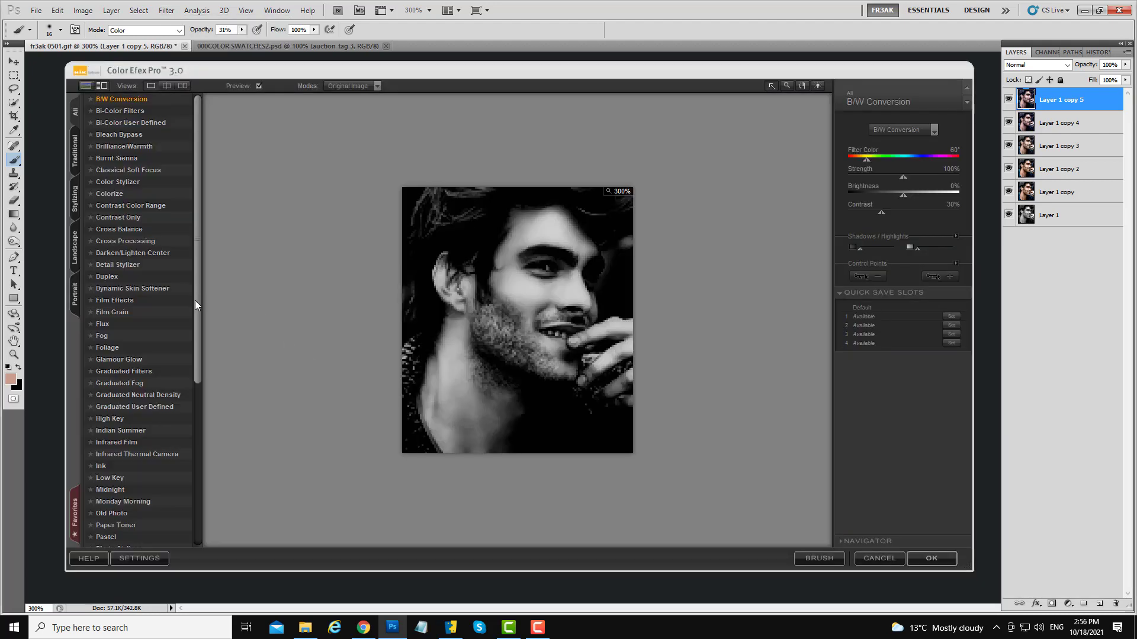
{"action": "left_click_drag", "start_coordinate": [195, 301], "coordinate": [201, 503]}
{"action": "left_click", "coordinate": [134, 507]}
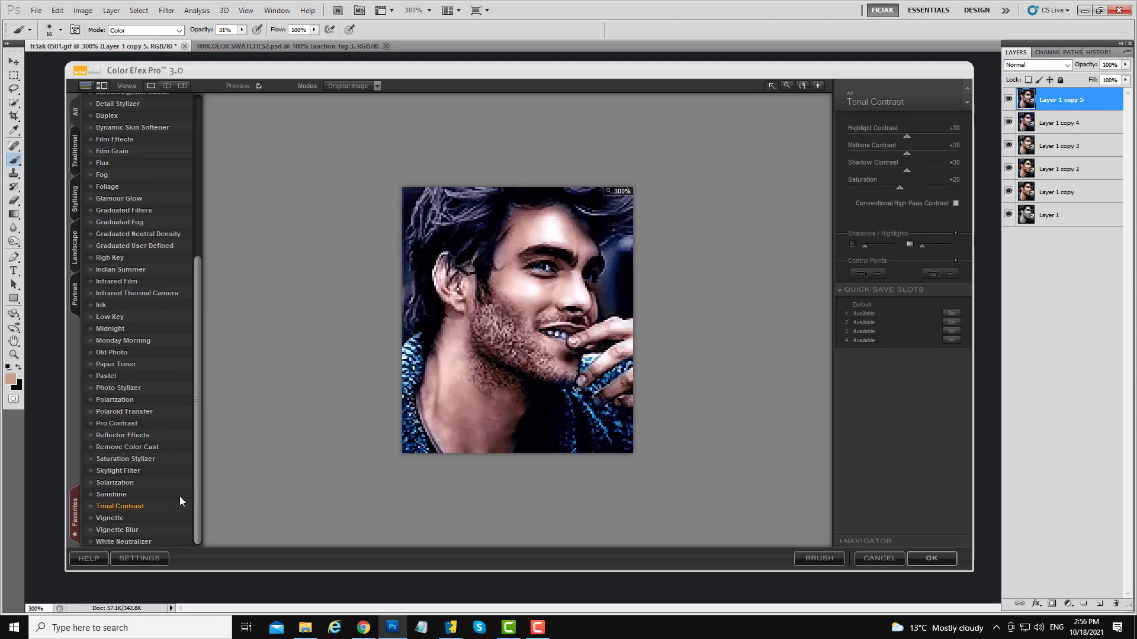
- Set Tonal Contrast to highlight +37, midtone +10, shadow -8 and saturation -7, and apply the filter
{"action": "left_click_drag", "start_coordinate": [906, 136], "coordinate": [871, 171]}
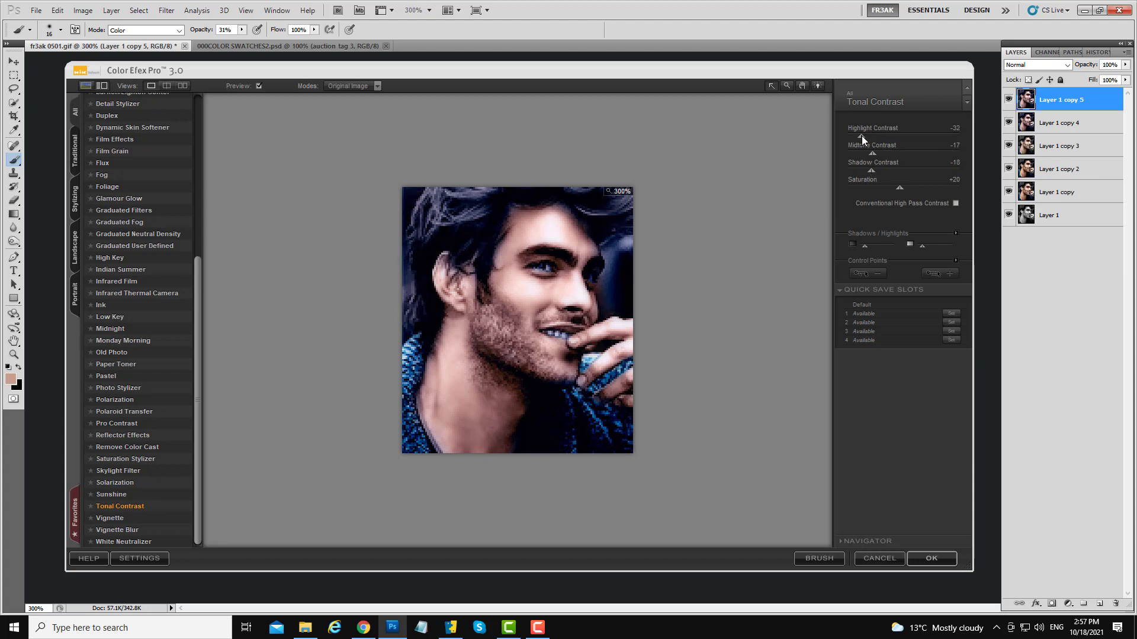
{"action": "left_click_drag", "start_coordinate": [870, 136], "coordinate": [890, 140]}
{"action": "left_click_drag", "start_coordinate": [889, 184], "coordinate": [854, 177]}
{"action": "left_click_drag", "start_coordinate": [848, 136], "coordinate": [898, 134]}
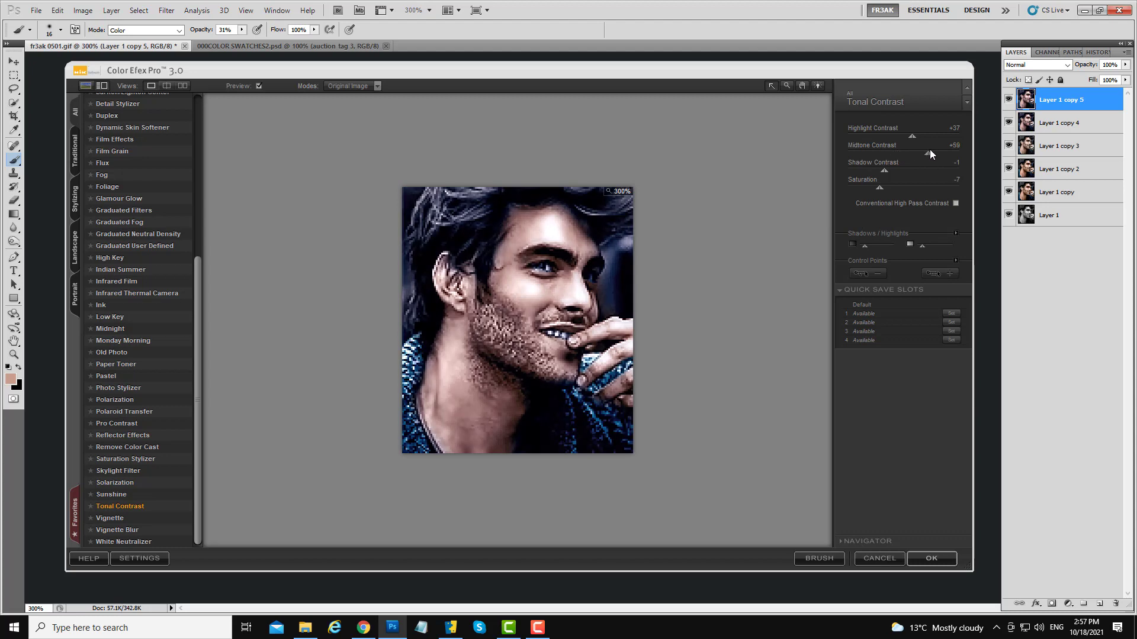
{"action": "left_click_drag", "start_coordinate": [933, 153], "coordinate": [890, 133]}
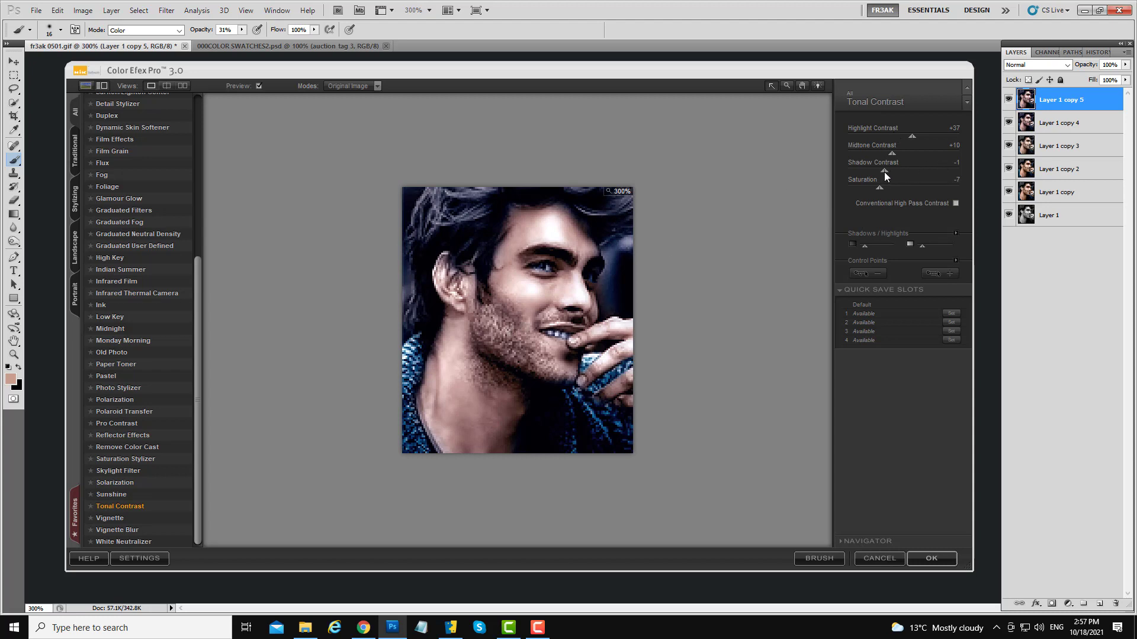
{"action": "left_click", "coordinate": [948, 172]}
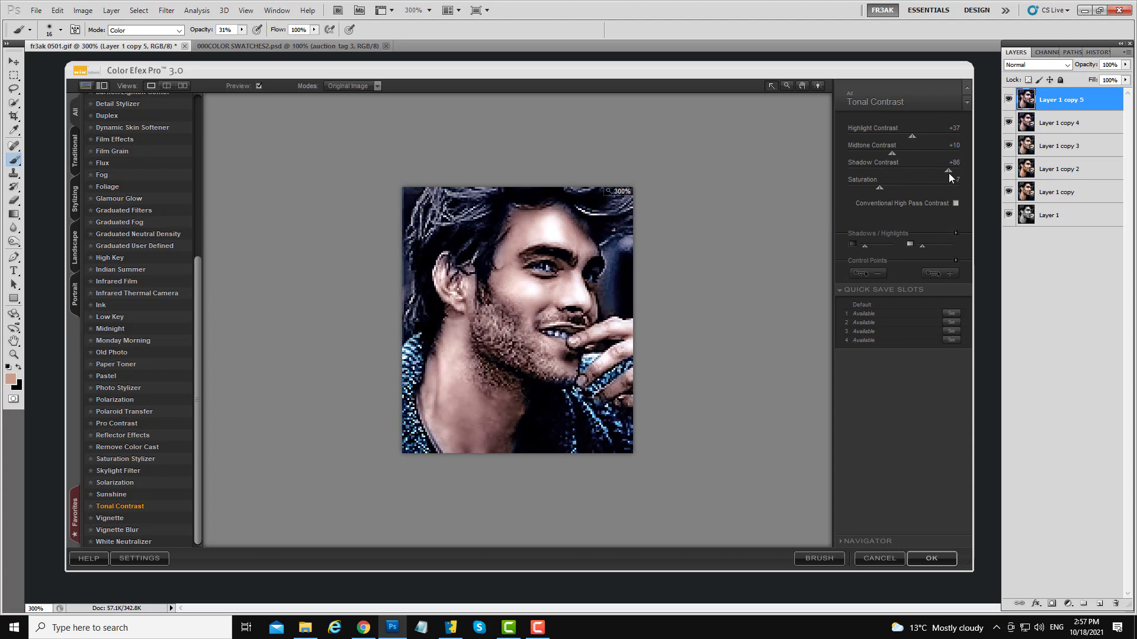
{"action": "left_click_drag", "start_coordinate": [948, 173], "coordinate": [972, 178]}
{"action": "left_click_drag", "start_coordinate": [867, 176], "coordinate": [904, 163]}
{"action": "left_click", "coordinate": [933, 167]}
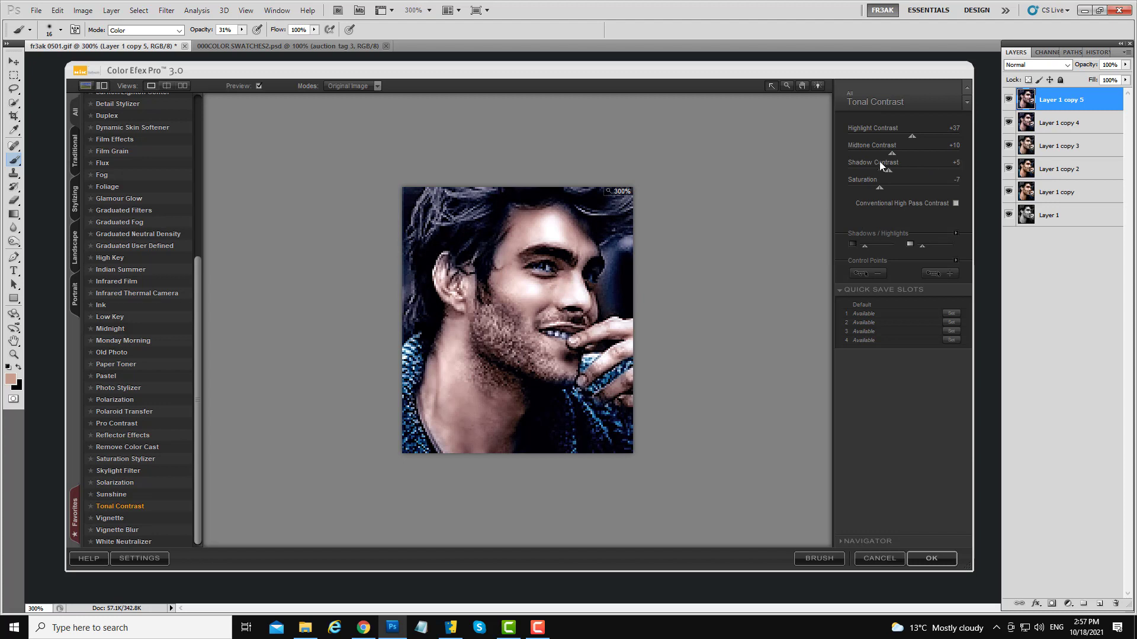
{"action": "left_click", "coordinate": [880, 163]}
{"action": "left_click_drag", "start_coordinate": [851, 156], "coordinate": [879, 156]}
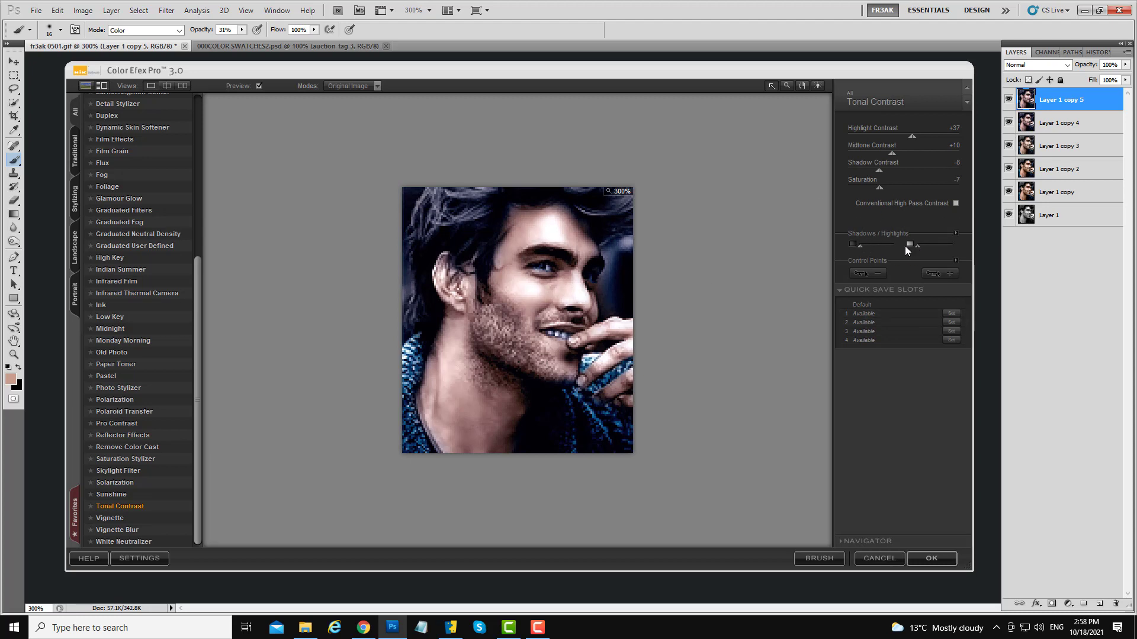
{"action": "left_click", "coordinate": [935, 558]}
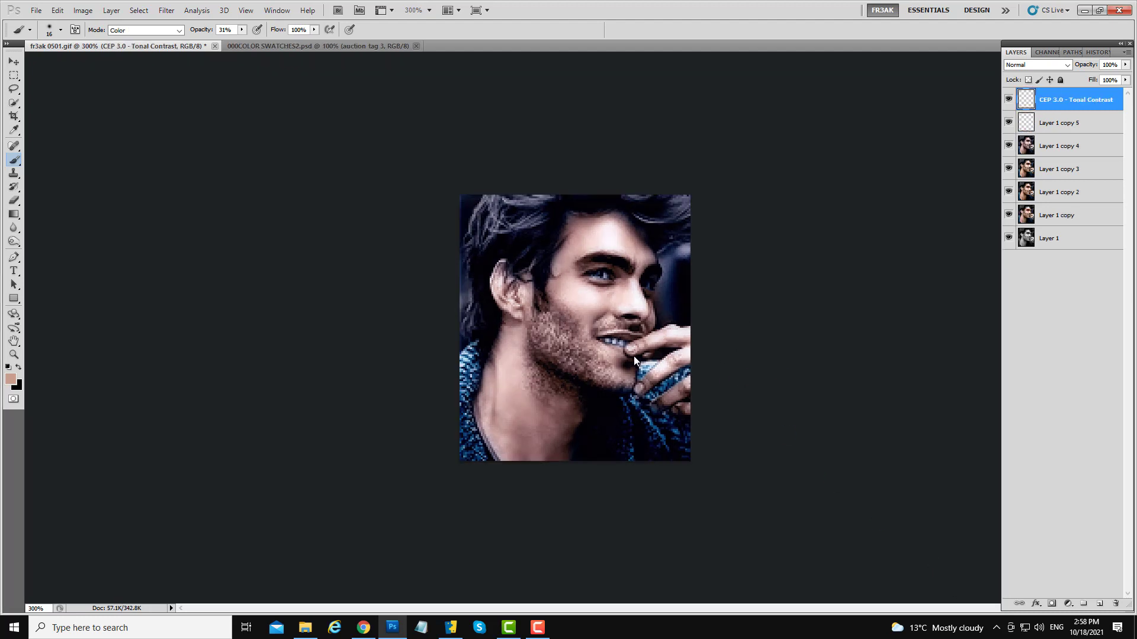
- Toggle the Tonal Contrast layer's visibility to compare, and duplicate that layer
{"action": "left_click", "coordinate": [1006, 100]}
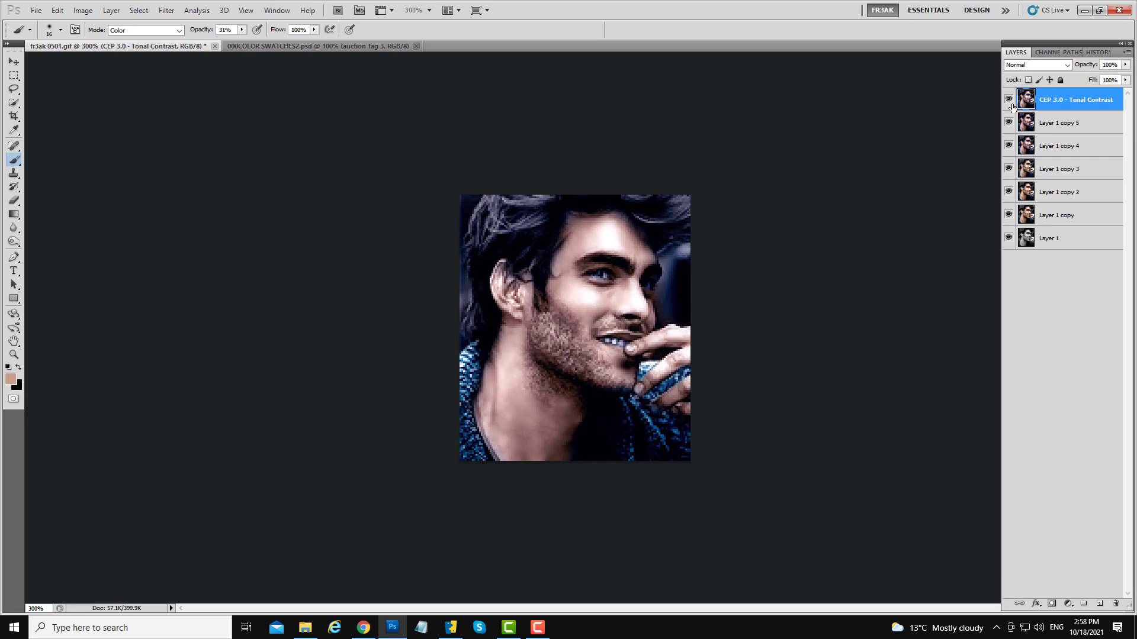
{"action": "left_click", "coordinate": [1006, 101]}
{"action": "left_click", "coordinate": [1008, 100]}
{"action": "left_click", "coordinate": [1008, 100]}
{"action": "left_click", "coordinate": [1008, 100]}
{"action": "left_click_drag", "start_coordinate": [1071, 100], "coordinate": [1102, 604]}
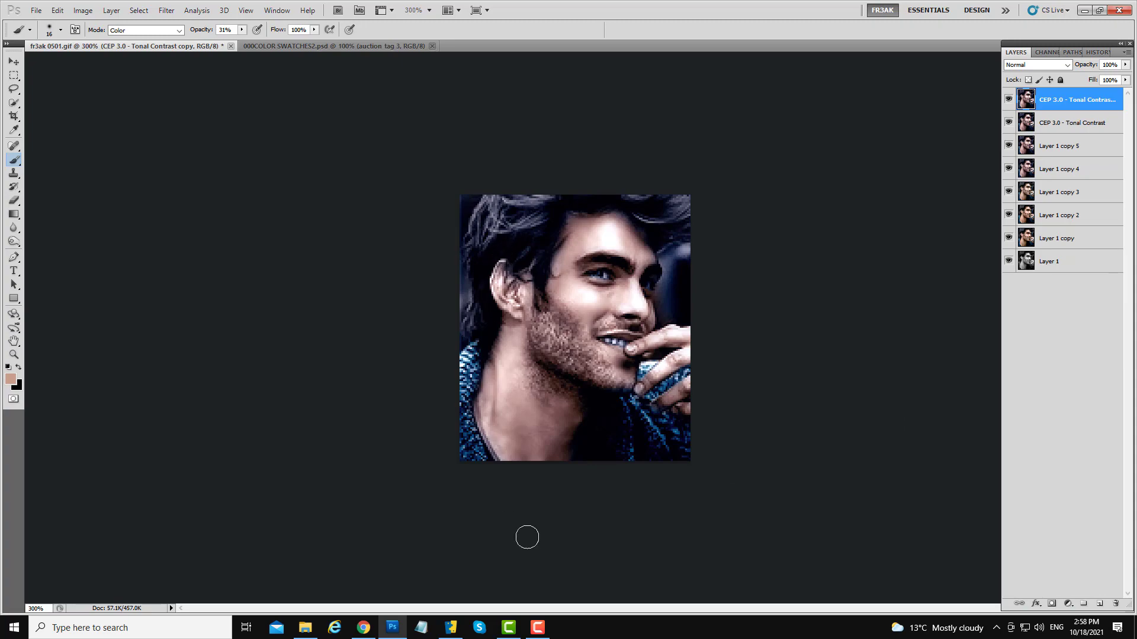
- Switch to File Explorer, open the Kayli bks large folder and browse its texture images
{"action": "left_click", "coordinate": [305, 628]}
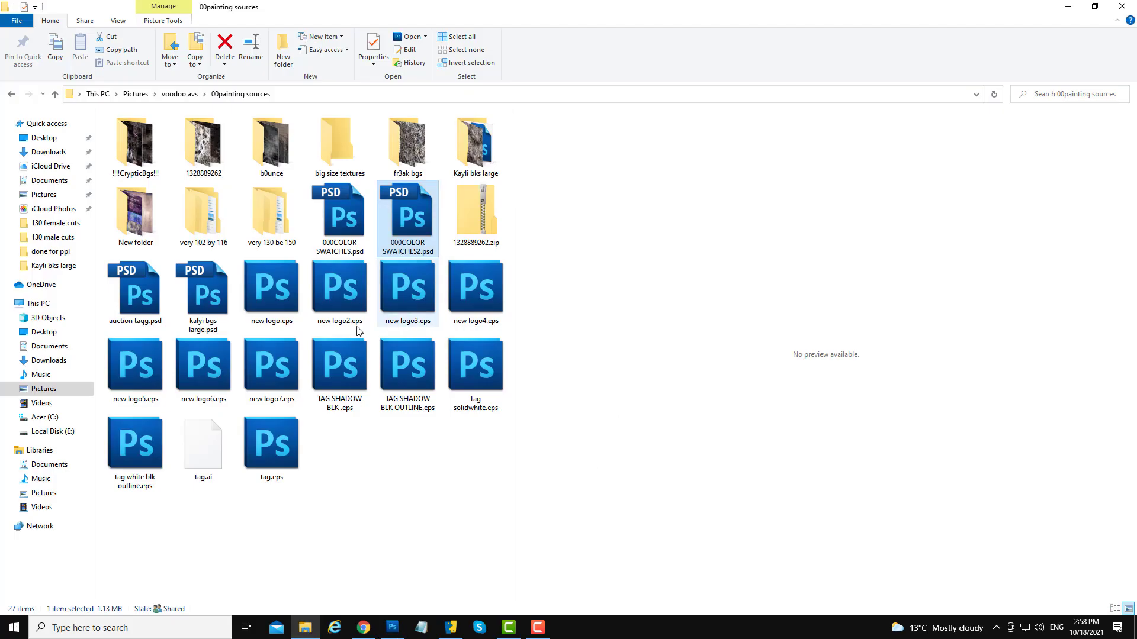
{"action": "double_click", "coordinate": [489, 164]}
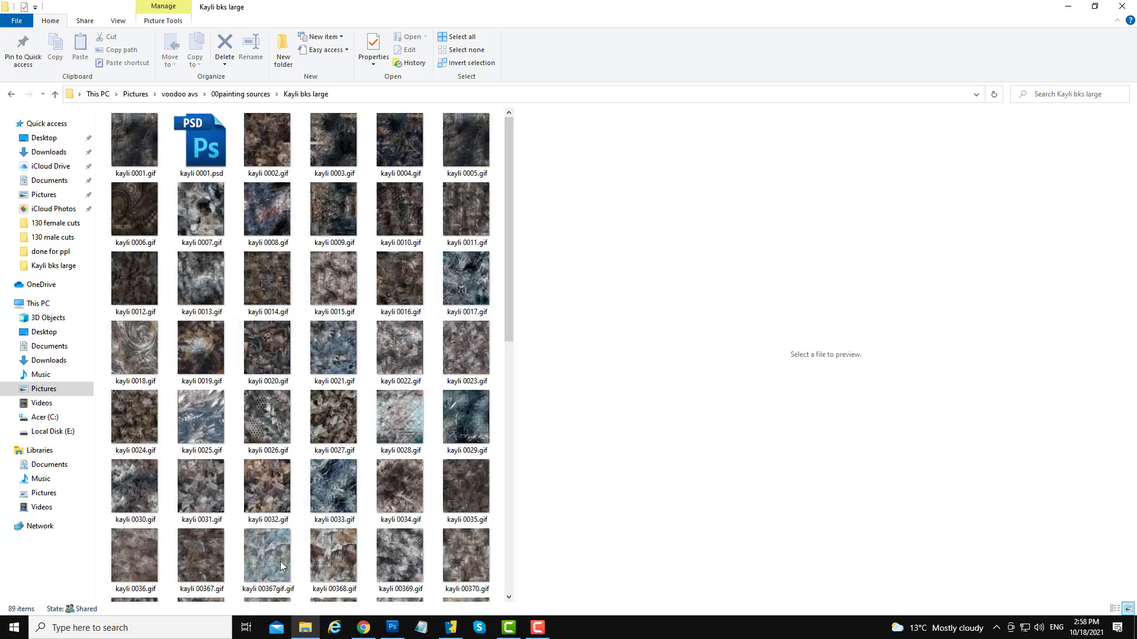
{"action": "left_click_drag", "start_coordinate": [508, 245], "coordinate": [508, 396]}
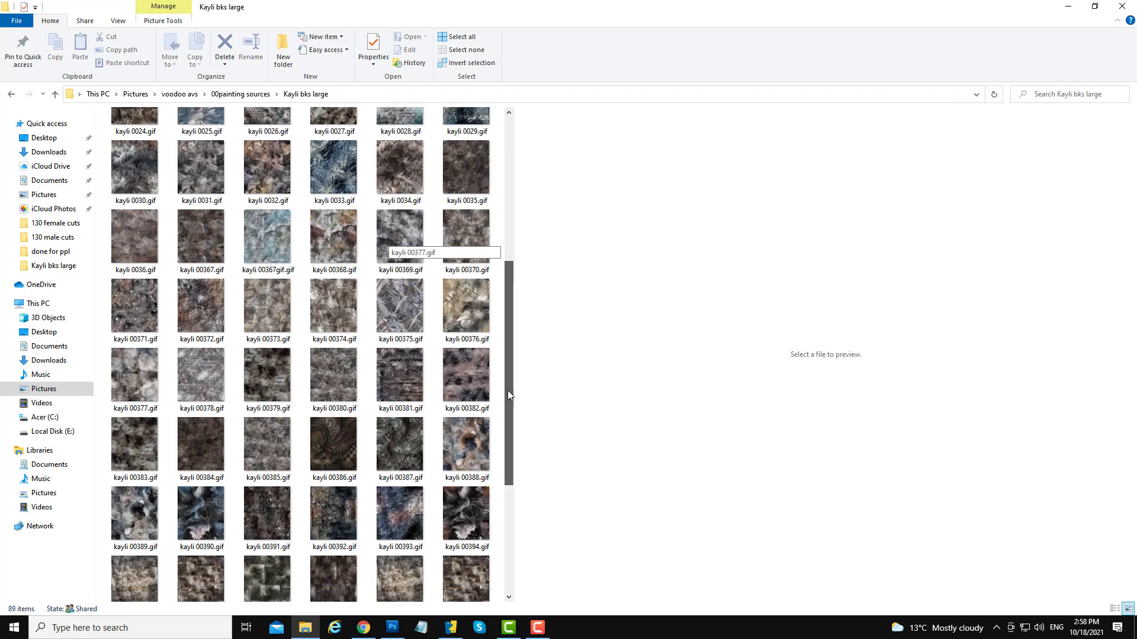
{"action": "left_click", "coordinate": [332, 391]}
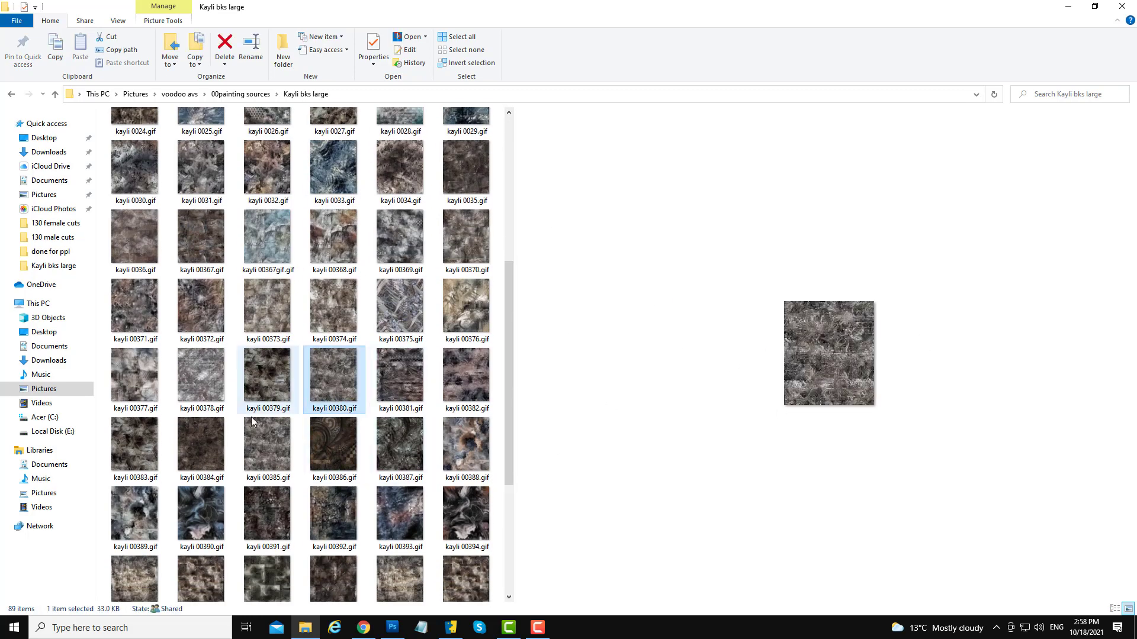
{"action": "left_click", "coordinate": [200, 465]}
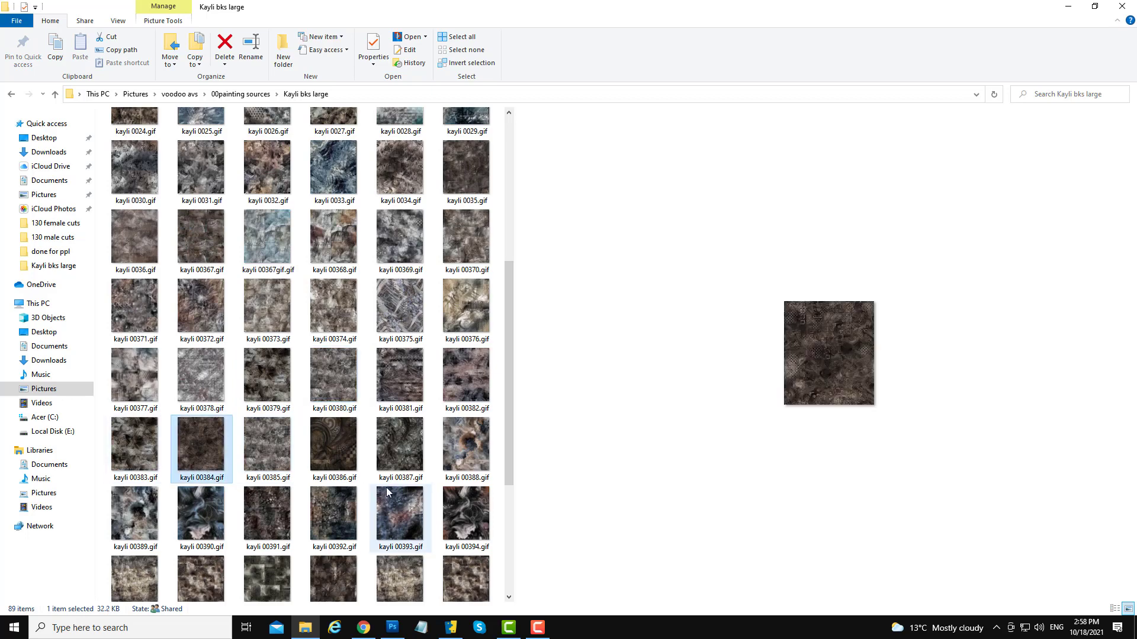
{"action": "scroll", "coordinate": [388, 487], "scroll_direction": "down", "scroll_amount": 3}
{"action": "left_click", "coordinate": [334, 213]}
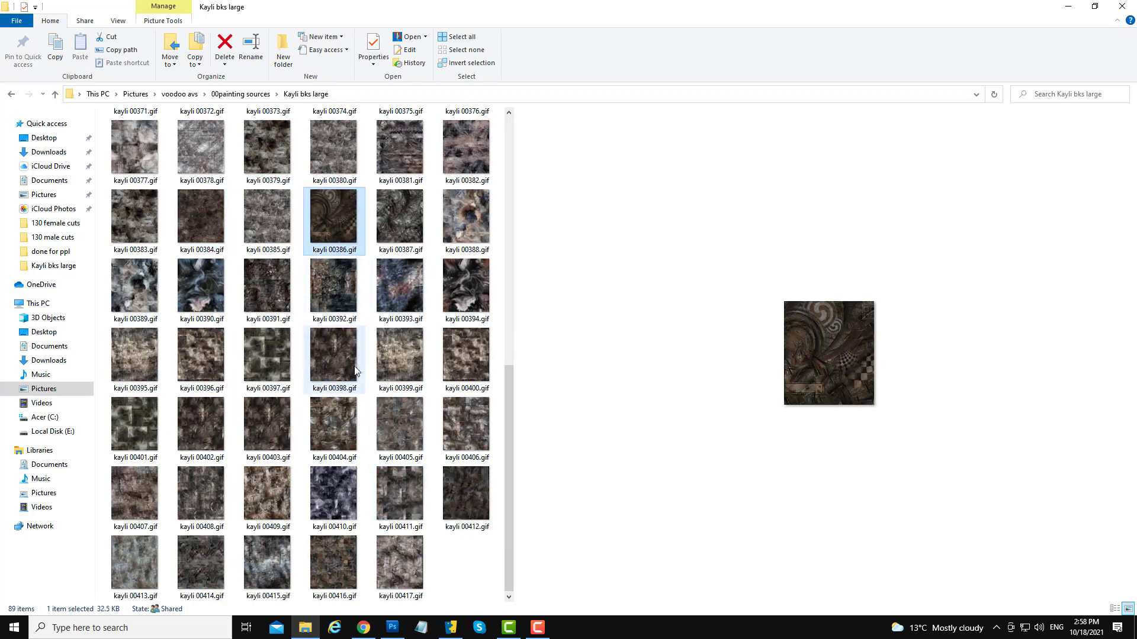
{"action": "left_click", "coordinate": [273, 363]}
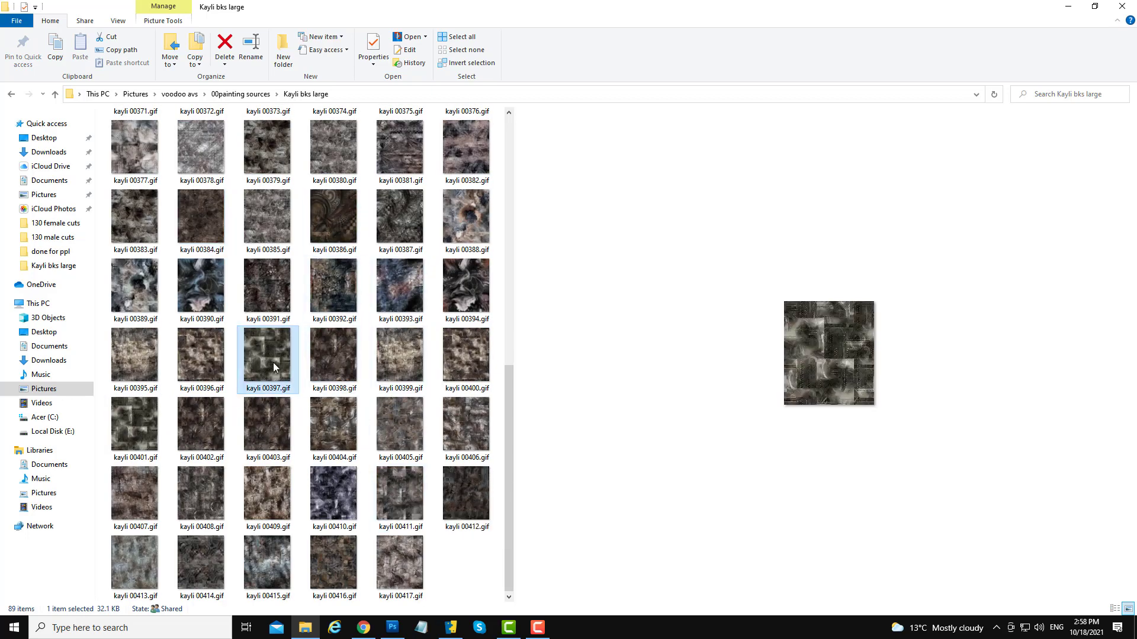
{"action": "left_click", "coordinate": [341, 484]}
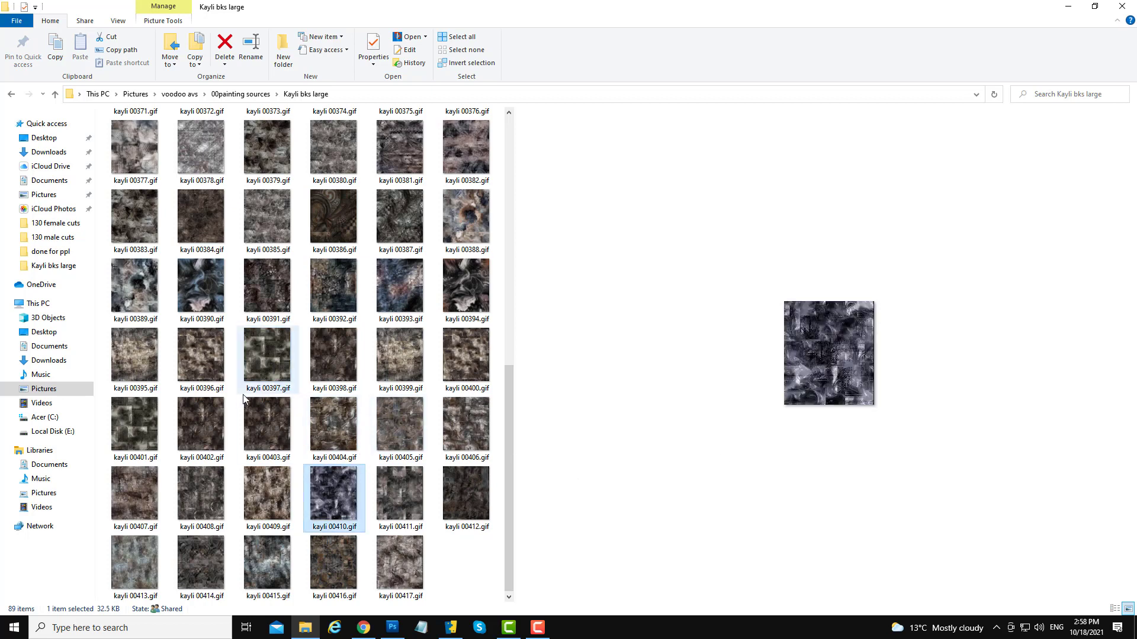
{"action": "left_click", "coordinate": [453, 484]}
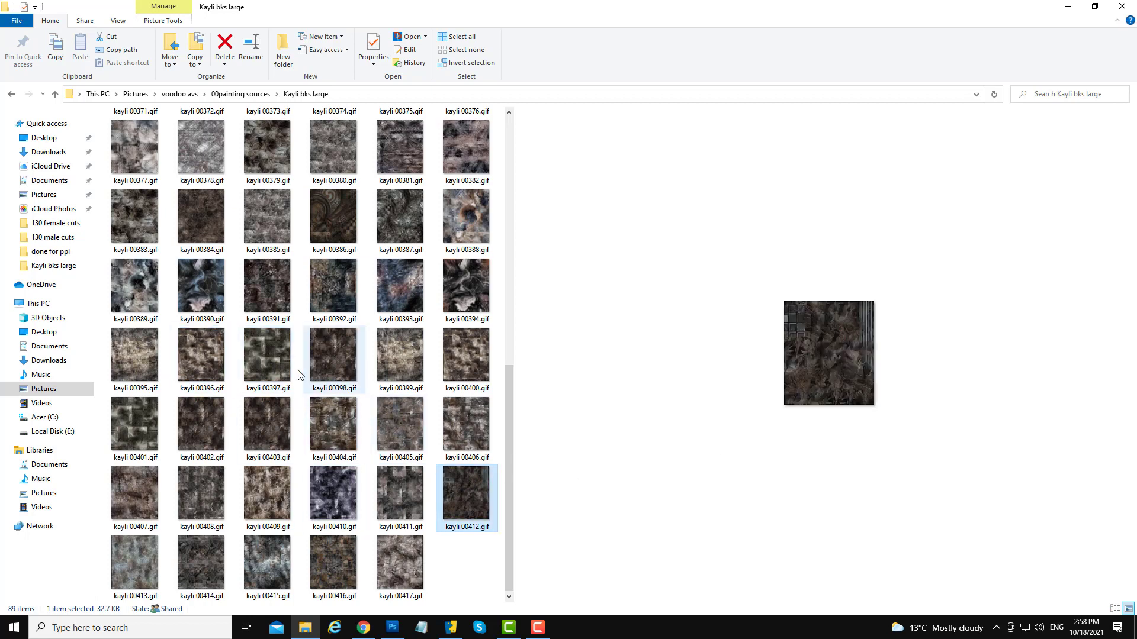
{"action": "left_click_drag", "start_coordinate": [510, 439], "coordinate": [497, 233]}
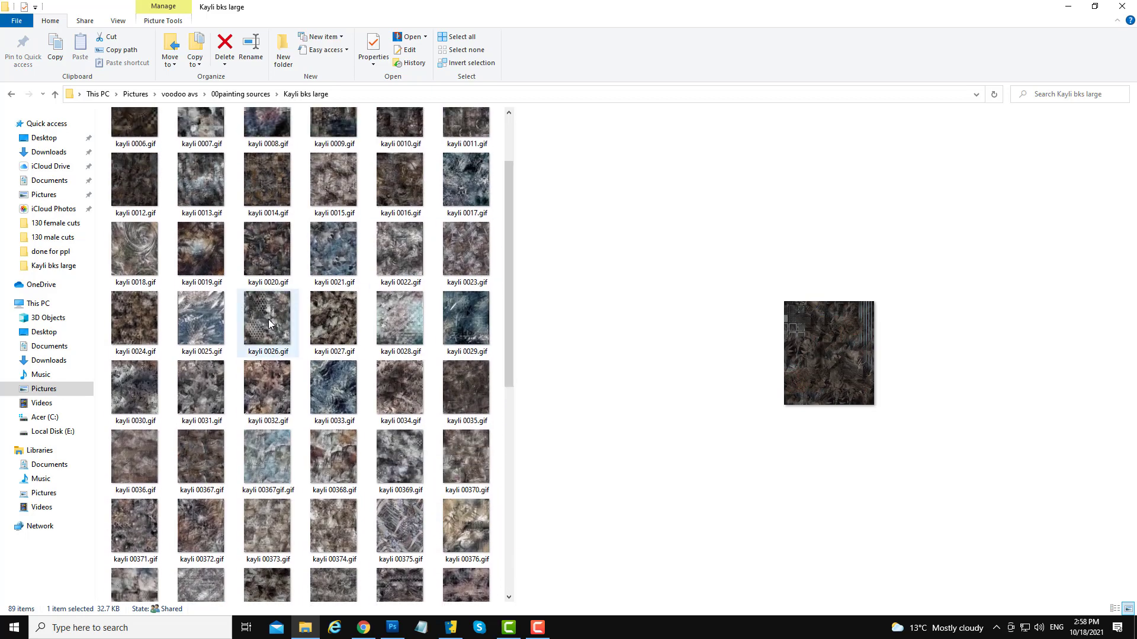
{"action": "left_click", "coordinate": [268, 323]}
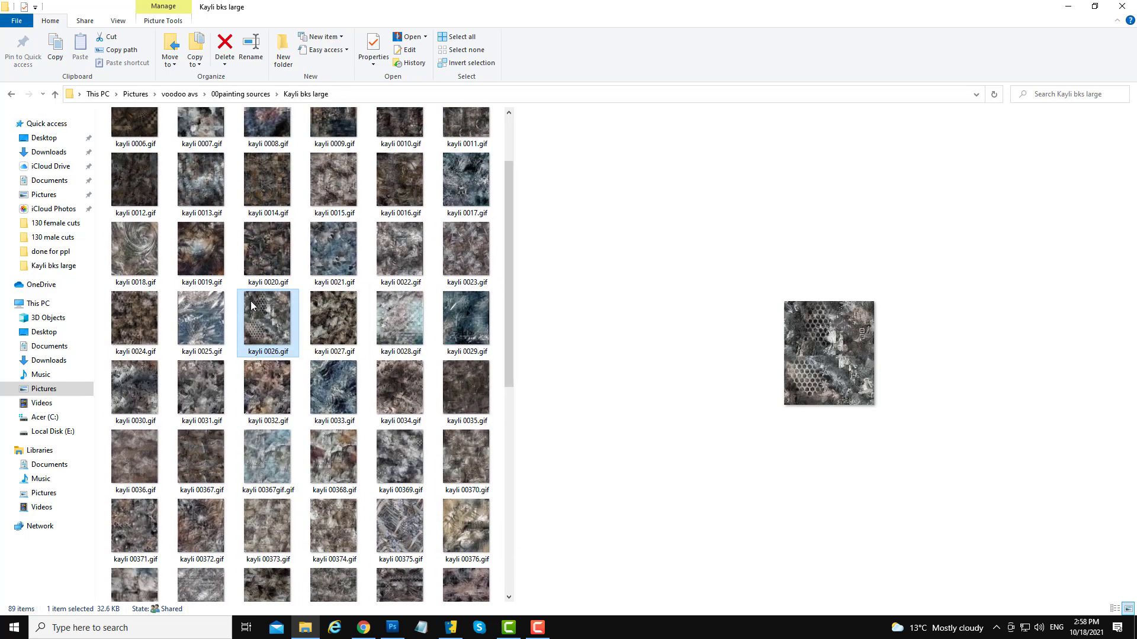
{"action": "left_click", "coordinate": [471, 327]}
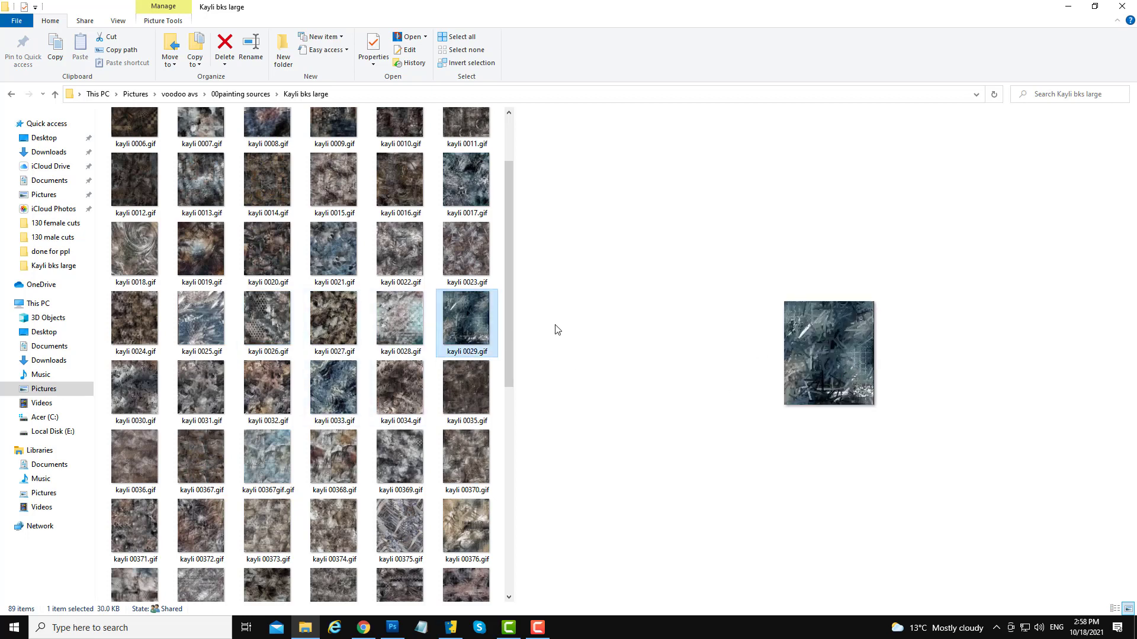
{"action": "left_click", "coordinate": [270, 336]}
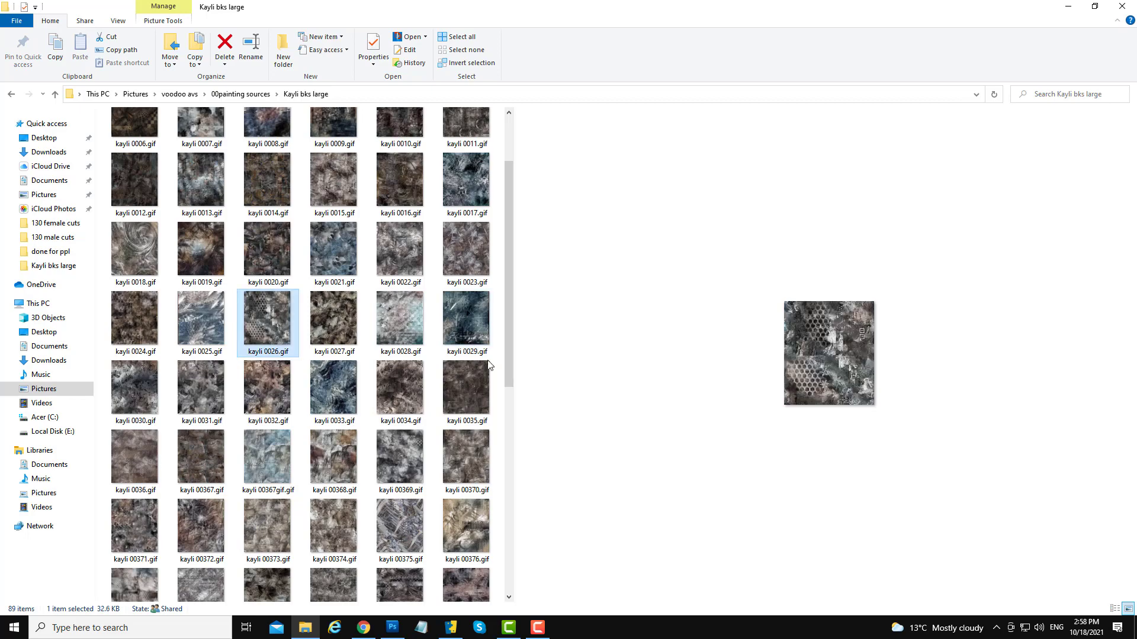
- Drag kayli 0026.gif into the portrait document and place it as a layer covering the canvas
{"action": "left_click_drag", "start_coordinate": [270, 334], "coordinate": [463, 523]}
{"action": "left_click_drag", "start_coordinate": [521, 373], "coordinate": [522, 372]}
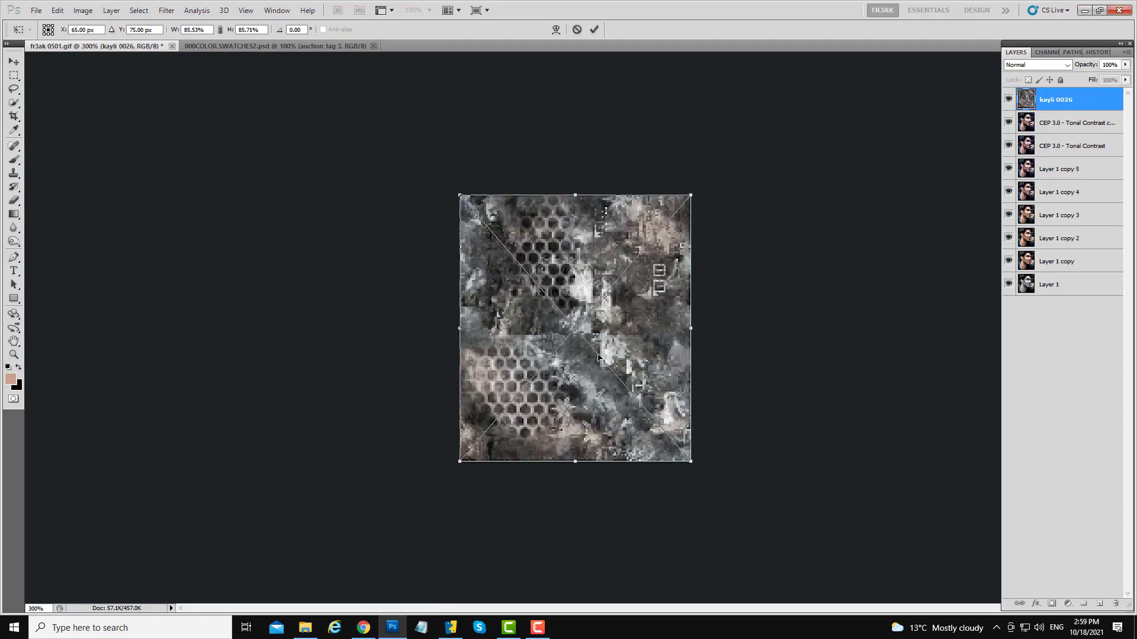
{"action": "key", "text": "Return"}
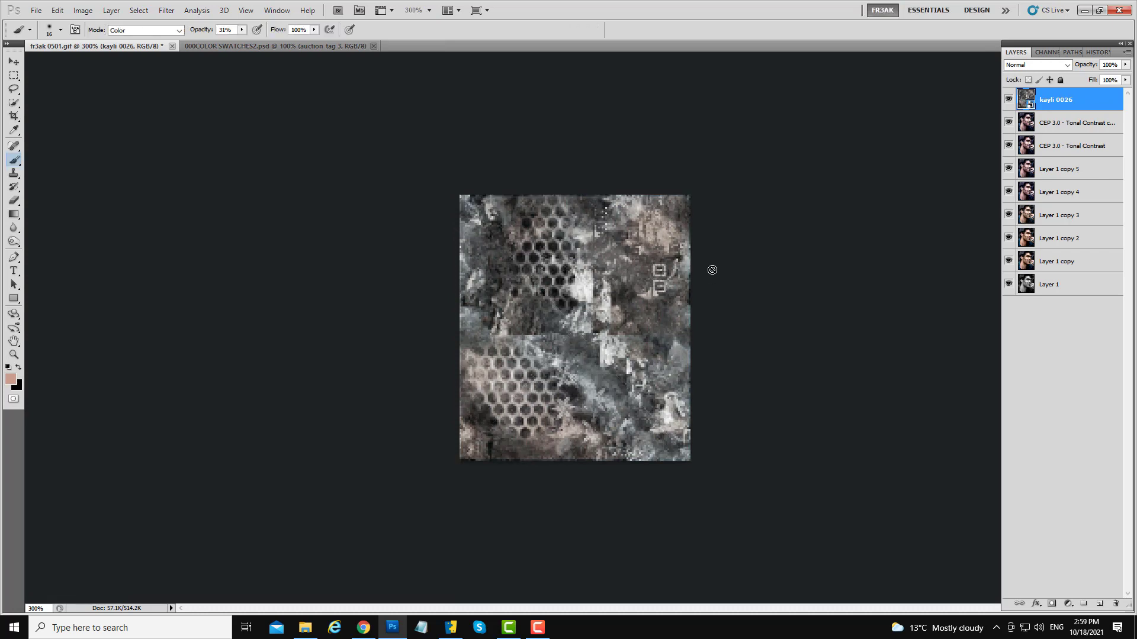
- Rasterize the kayli 0026 texture layer
{"action": "left_click", "coordinate": [18, 63]}
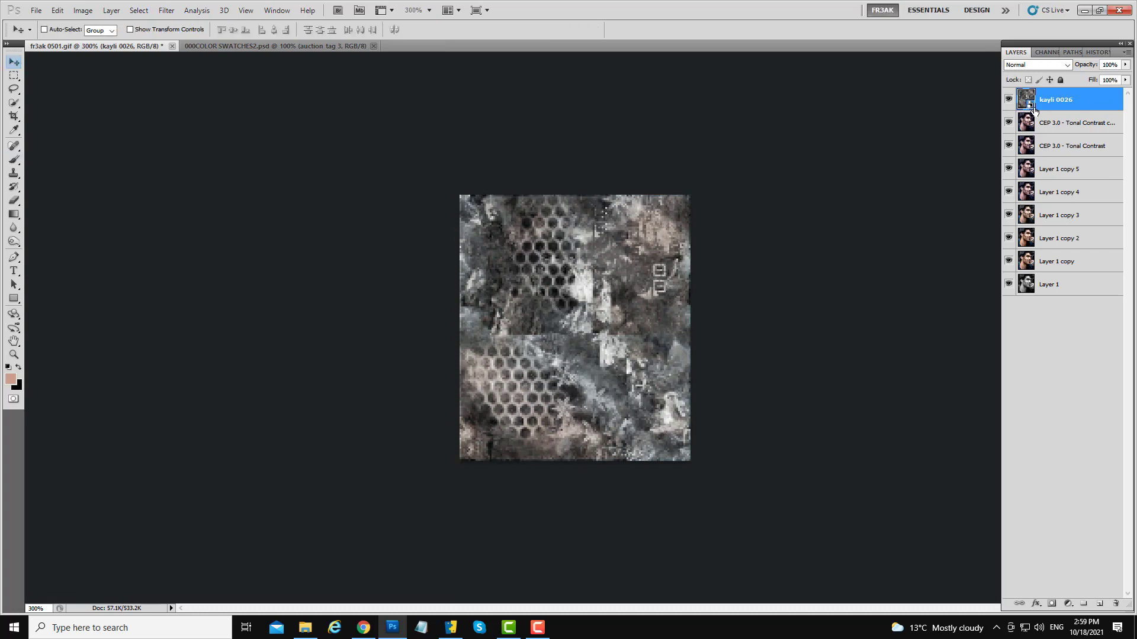
{"action": "right_click", "coordinate": [1064, 104]}
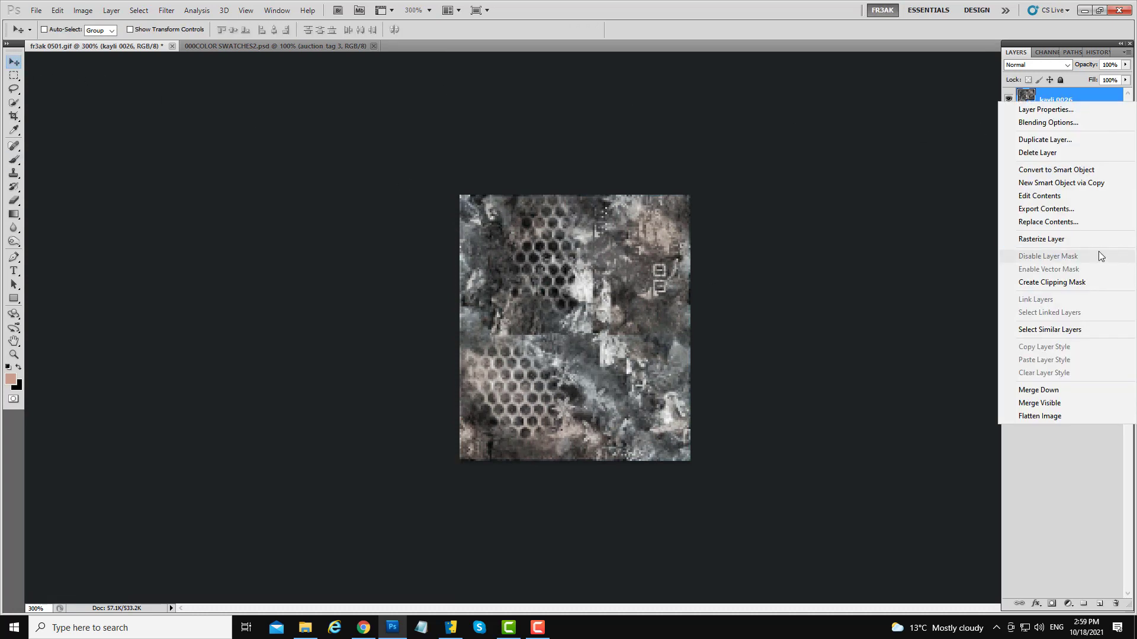
{"action": "left_click", "coordinate": [1070, 238]}
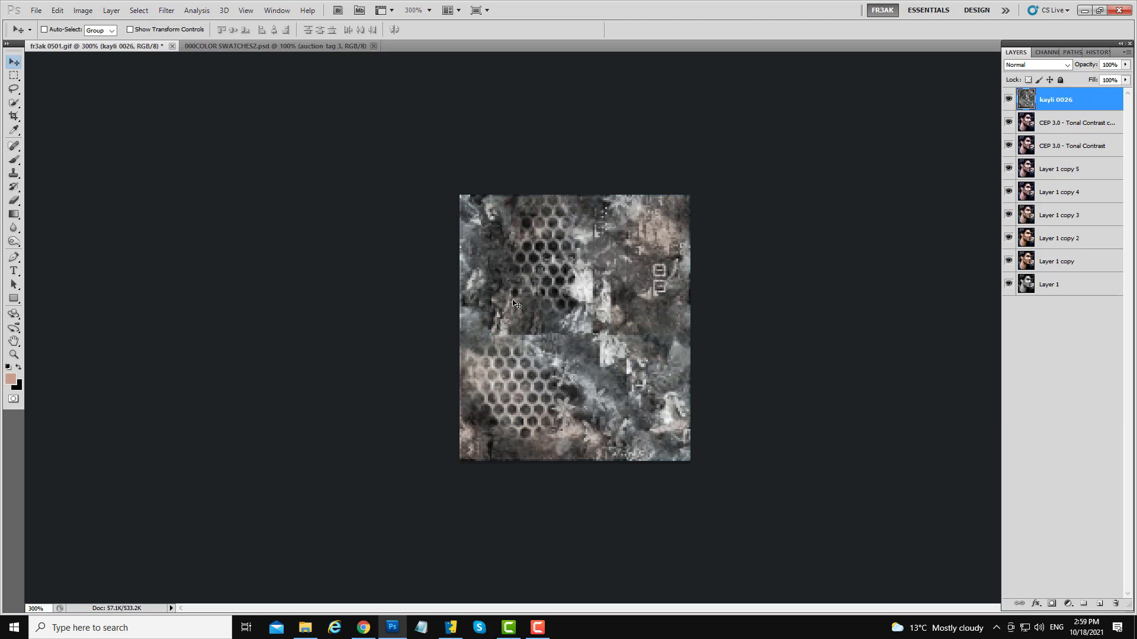
- Toggle the texture layer's visibility to compare, then shift the texture to the right
{"action": "left_click", "coordinate": [1008, 100]}
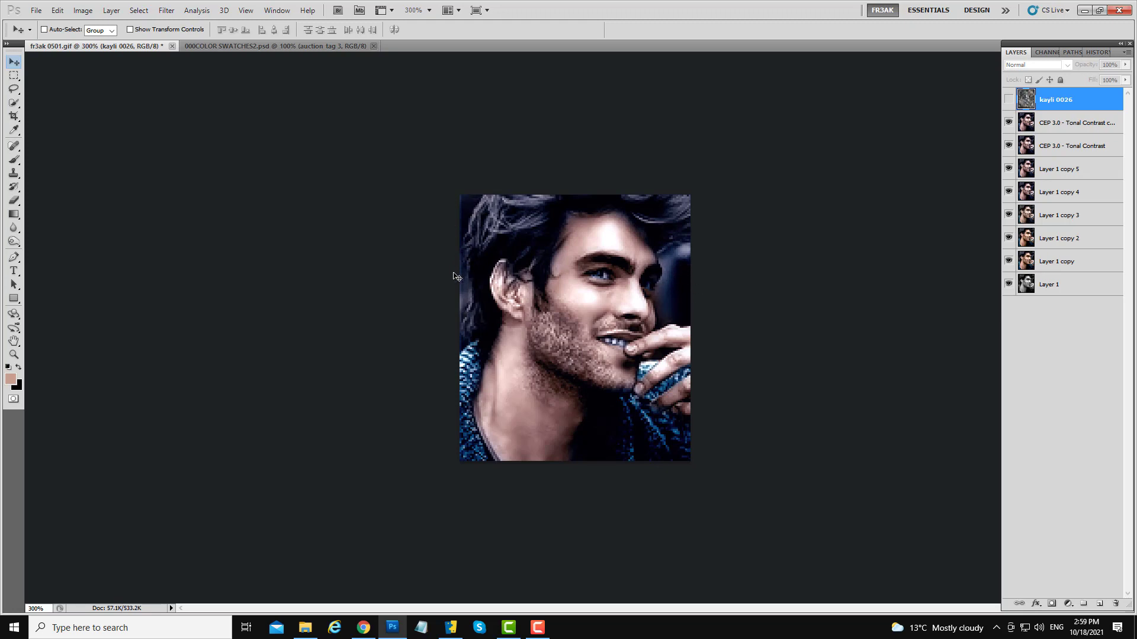
{"action": "left_click", "coordinate": [1008, 100]}
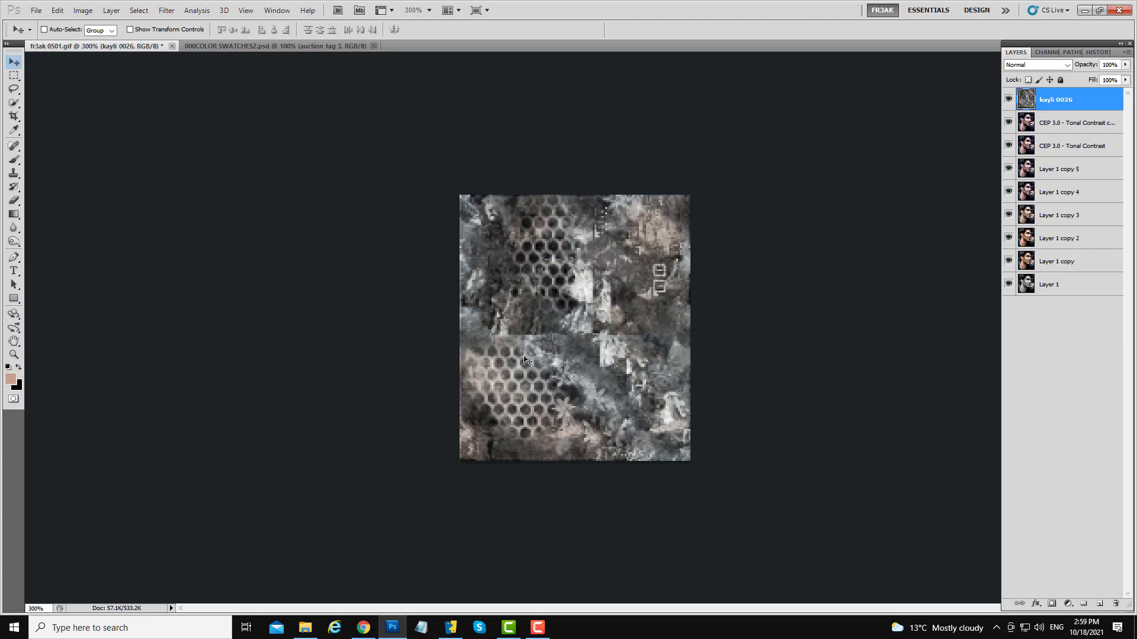
{"action": "left_click_drag", "start_coordinate": [550, 288], "coordinate": [652, 298]}
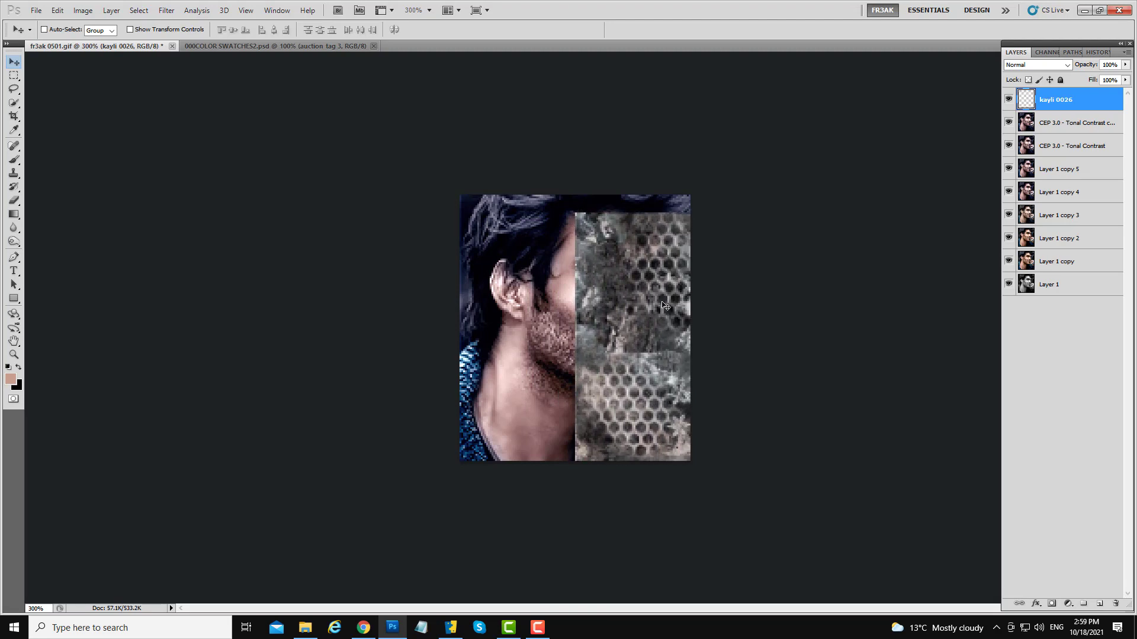
- Duplicate the texture layer and move the copy over the canvas's uncovered left side
{"action": "left_click_drag", "start_coordinate": [1057, 104], "coordinate": [1099, 603]}
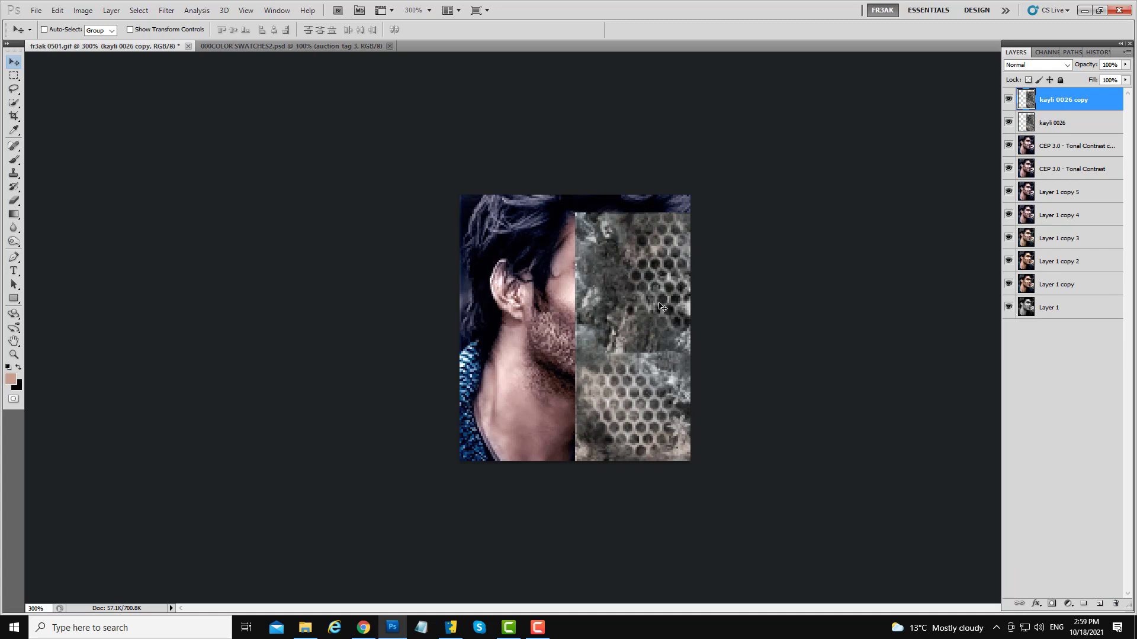
{"action": "left_click_drag", "start_coordinate": [662, 307], "coordinate": [471, 285]}
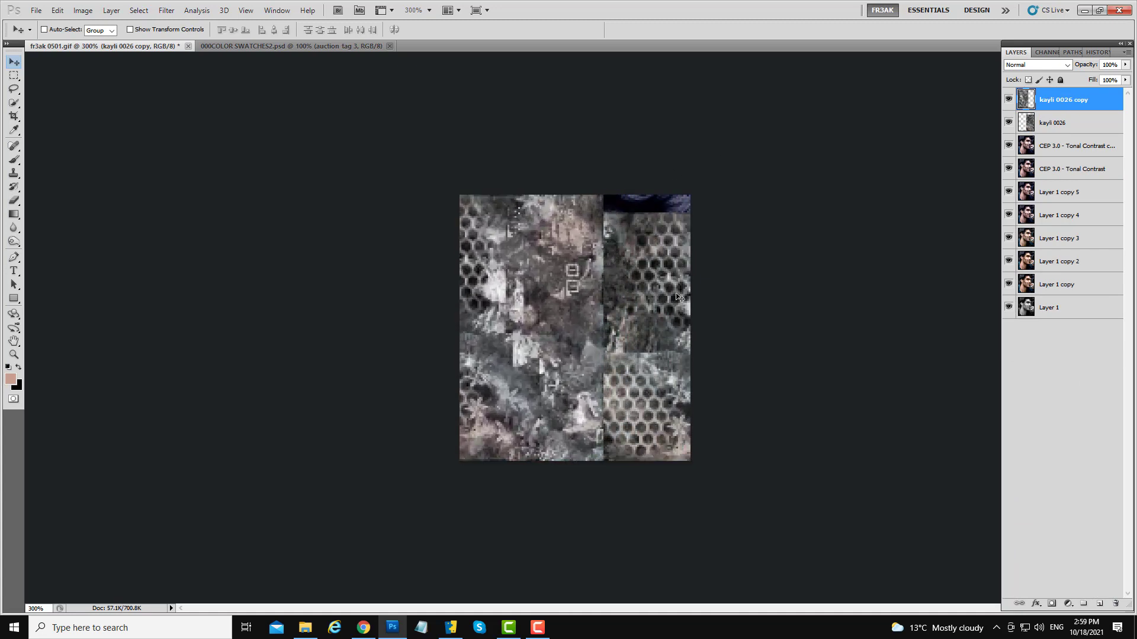
- Merge the two texture layers into a single texture layer
{"action": "left_click", "coordinate": [1069, 124], "text": "shift"}
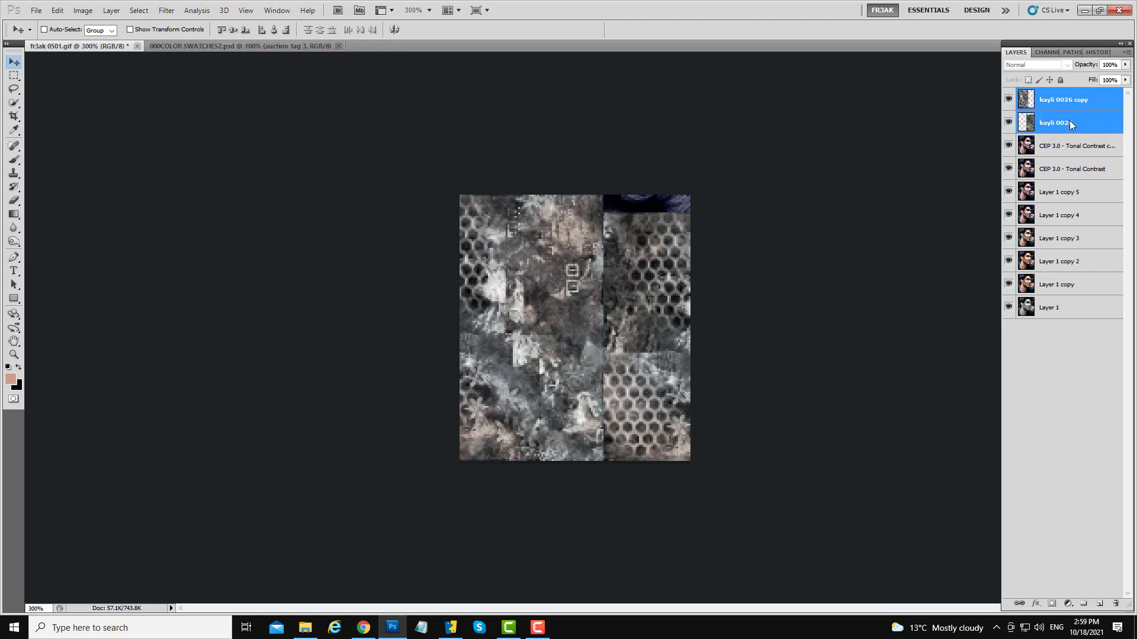
{"action": "right_click", "coordinate": [1071, 124]}
{"action": "left_click", "coordinate": [1053, 376]}
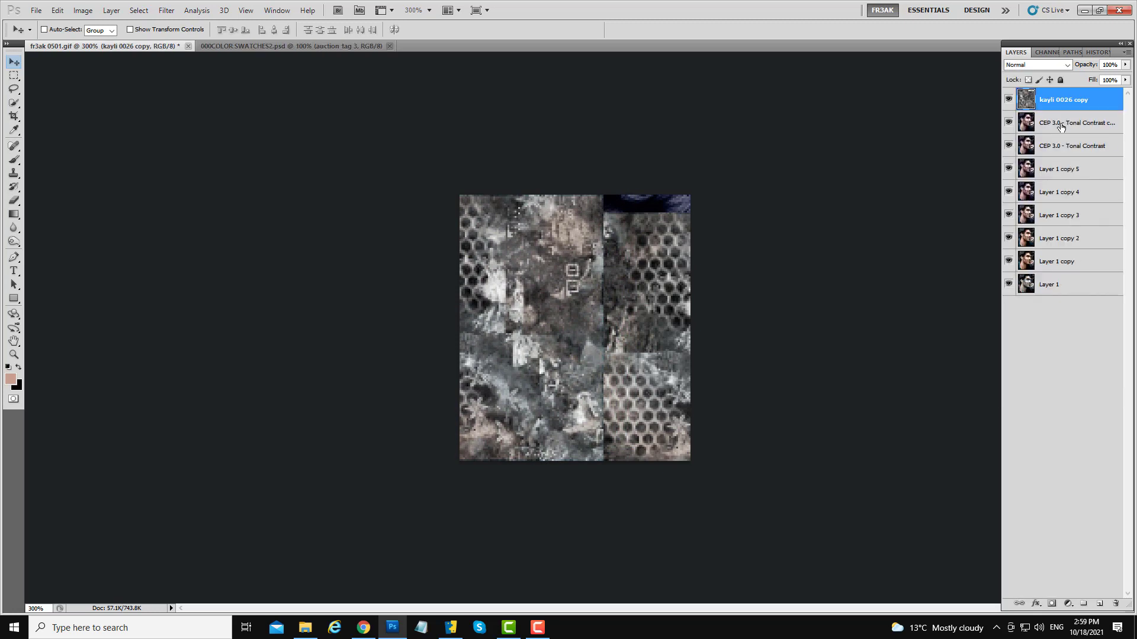
- Add a layer mask to the texture layer and paint black on it with a 31% brush to reveal the face
{"action": "left_click", "coordinate": [1052, 604]}
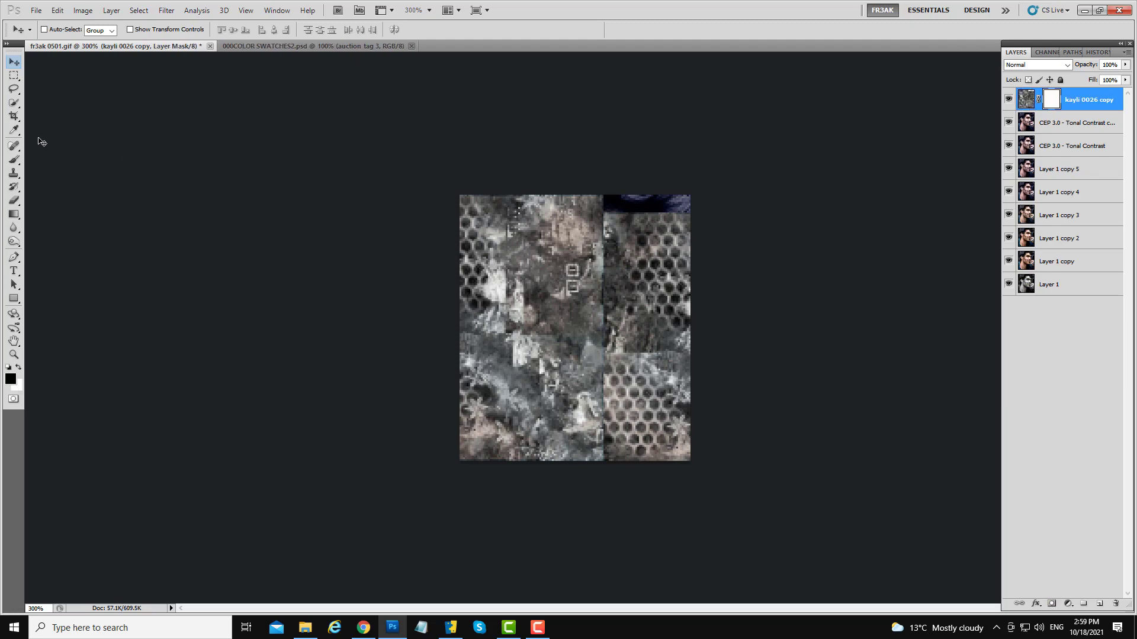
{"action": "left_click", "coordinate": [13, 160]}
{"action": "left_click_drag", "start_coordinate": [569, 325], "coordinate": [622, 326]}
{"action": "mouse_move", "coordinate": [625, 237]}
{"action": "left_mouse_down"}
{"action": "mouse_move", "coordinate": [569, 312]}
{"action": "mouse_move", "coordinate": [594, 224]}
{"action": "mouse_move", "coordinate": [627, 248]}
{"action": "mouse_move", "coordinate": [536, 301]}
{"action": "mouse_move", "coordinate": [553, 346]}
{"action": "mouse_move", "coordinate": [601, 374]}
{"action": "mouse_move", "coordinate": [635, 235]}
{"action": "mouse_move", "coordinate": [623, 316]}
{"action": "mouse_move", "coordinate": [566, 390]}
{"action": "mouse_move", "coordinate": [617, 406]}
{"action": "mouse_move", "coordinate": [637, 451]}
{"action": "mouse_move", "coordinate": [470, 391]}
{"action": "mouse_move", "coordinate": [482, 413]}
{"action": "mouse_move", "coordinate": [548, 348]}
{"action": "mouse_move", "coordinate": [534, 306]}
{"action": "mouse_move", "coordinate": [554, 253]}
{"action": "mouse_move", "coordinate": [538, 215]}
{"action": "mouse_move", "coordinate": [567, 296]}
{"action": "mouse_move", "coordinate": [539, 214]}
{"action": "mouse_move", "coordinate": [561, 312]}
{"action": "mouse_move", "coordinate": [524, 354]}
{"action": "mouse_move", "coordinate": [535, 375]}
{"action": "mouse_move", "coordinate": [539, 331]}
{"action": "mouse_move", "coordinate": [469, 373]}
{"action": "mouse_move", "coordinate": [543, 366]}
{"action": "mouse_move", "coordinate": [526, 396]}
{"action": "left_mouse_up"}
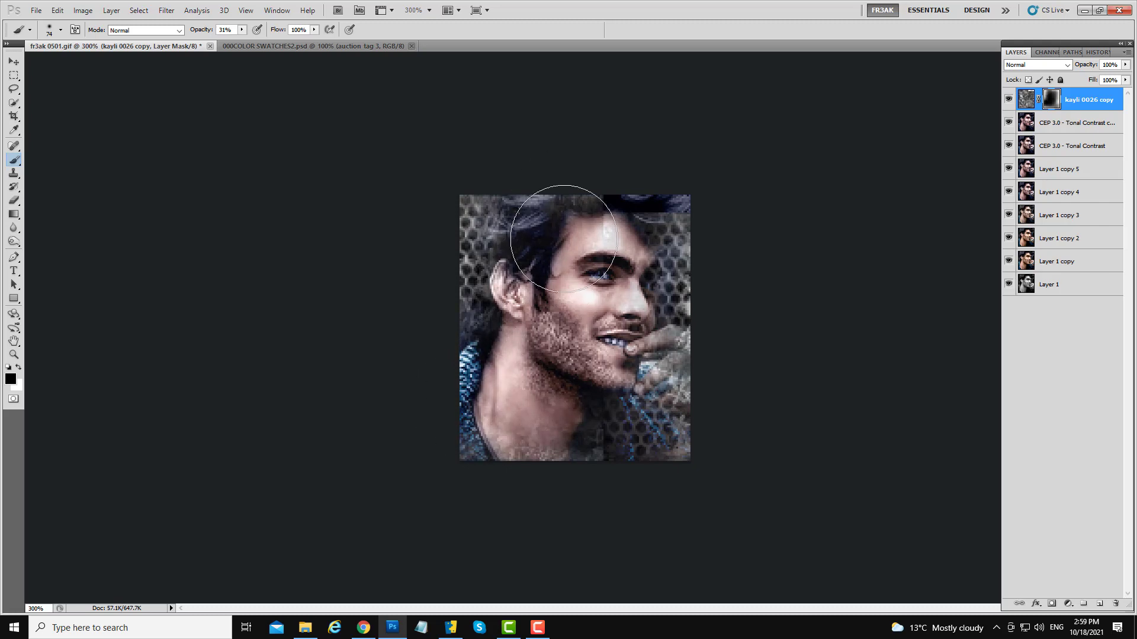
{"action": "right_click", "coordinate": [568, 355], "text": "alt"}
{"action": "mouse_move", "coordinate": [580, 352]}
{"action": "left_mouse_down"}
{"action": "mouse_move", "coordinate": [569, 322]}
{"action": "mouse_move", "coordinate": [542, 330]}
{"action": "mouse_move", "coordinate": [559, 351]}
{"action": "mouse_move", "coordinate": [588, 343]}
{"action": "mouse_move", "coordinate": [556, 355]}
{"action": "left_mouse_up"}
{"action": "left_click_drag", "start_coordinate": [677, 469], "coordinate": [629, 418]}
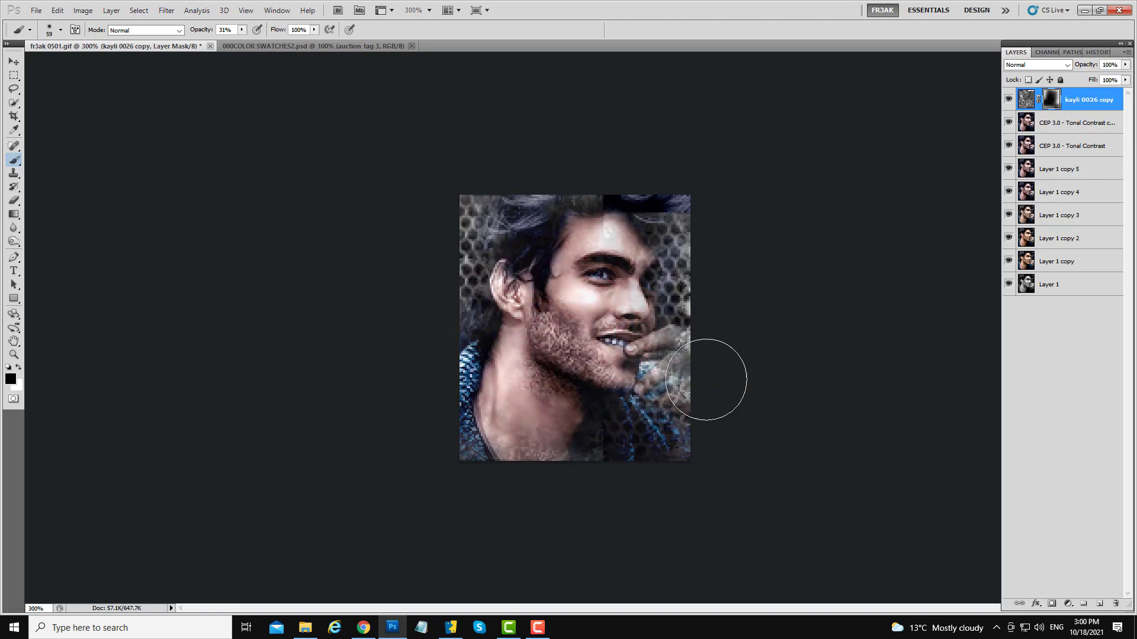
{"action": "mouse_move", "coordinate": [643, 219]}
{"action": "left_mouse_down"}
{"action": "mouse_move", "coordinate": [631, 240]}
{"action": "mouse_move", "coordinate": [548, 217]}
{"action": "mouse_move", "coordinate": [520, 249]}
{"action": "mouse_move", "coordinate": [564, 345]}
{"action": "mouse_move", "coordinate": [514, 307]}
{"action": "mouse_move", "coordinate": [522, 268]}
{"action": "mouse_move", "coordinate": [500, 291]}
{"action": "mouse_move", "coordinate": [544, 207]}
{"action": "mouse_move", "coordinate": [522, 216]}
{"action": "mouse_move", "coordinate": [539, 237]}
{"action": "mouse_move", "coordinate": [489, 216]}
{"action": "mouse_move", "coordinate": [530, 273]}
{"action": "mouse_move", "coordinate": [540, 265]}
{"action": "mouse_move", "coordinate": [548, 312]}
{"action": "mouse_move", "coordinate": [507, 269]}
{"action": "mouse_move", "coordinate": [466, 288]}
{"action": "mouse_move", "coordinate": [424, 189]}
{"action": "mouse_move", "coordinate": [434, 185]}
{"action": "mouse_move", "coordinate": [400, 282]}
{"action": "mouse_move", "coordinate": [413, 304]}
{"action": "mouse_move", "coordinate": [440, 295]}
{"action": "mouse_move", "coordinate": [422, 303]}
{"action": "mouse_move", "coordinate": [410, 282]}
{"action": "mouse_move", "coordinate": [480, 195]}
{"action": "mouse_move", "coordinate": [441, 201]}
{"action": "mouse_move", "coordinate": [449, 230]}
{"action": "mouse_move", "coordinate": [541, 232]}
{"action": "mouse_move", "coordinate": [542, 258]}
{"action": "mouse_move", "coordinate": [410, 310]}
{"action": "mouse_move", "coordinate": [578, 267]}
{"action": "mouse_move", "coordinate": [572, 254]}
{"action": "mouse_move", "coordinate": [550, 284]}
{"action": "mouse_move", "coordinate": [524, 286]}
{"action": "mouse_move", "coordinate": [532, 267]}
{"action": "mouse_move", "coordinate": [517, 291]}
{"action": "mouse_move", "coordinate": [539, 241]}
{"action": "mouse_move", "coordinate": [523, 228]}
{"action": "mouse_move", "coordinate": [509, 244]}
{"action": "mouse_move", "coordinate": [520, 325]}
{"action": "mouse_move", "coordinate": [647, 231]}
{"action": "mouse_move", "coordinate": [637, 218]}
{"action": "mouse_move", "coordinate": [535, 200]}
{"action": "mouse_move", "coordinate": [550, 238]}
{"action": "mouse_move", "coordinate": [657, 206]}
{"action": "mouse_move", "coordinate": [609, 209]}
{"action": "mouse_move", "coordinate": [626, 258]}
{"action": "mouse_move", "coordinate": [612, 286]}
{"action": "mouse_move", "coordinate": [622, 288]}
{"action": "mouse_move", "coordinate": [618, 314]}
{"action": "left_mouse_up"}
{"action": "key", "text": "x"}
{"action": "key", "text": "x"}
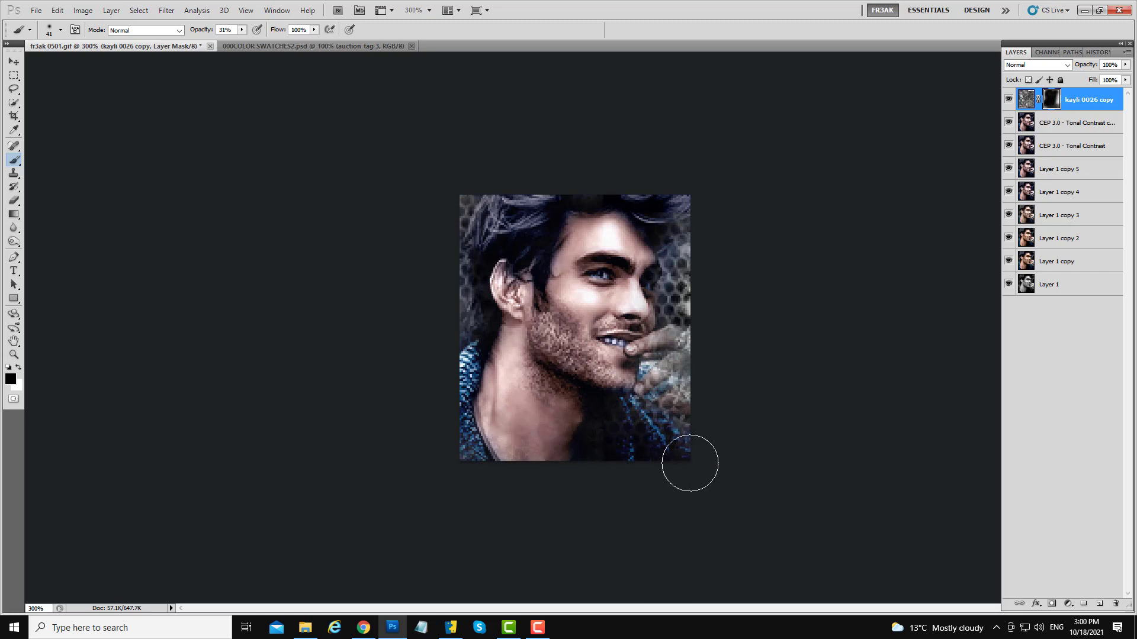
{"action": "mouse_move", "coordinate": [673, 333]}
{"action": "left_mouse_down"}
{"action": "mouse_move", "coordinate": [629, 350]}
{"action": "mouse_move", "coordinate": [679, 336]}
{"action": "mouse_move", "coordinate": [683, 348]}
{"action": "left_mouse_up"}
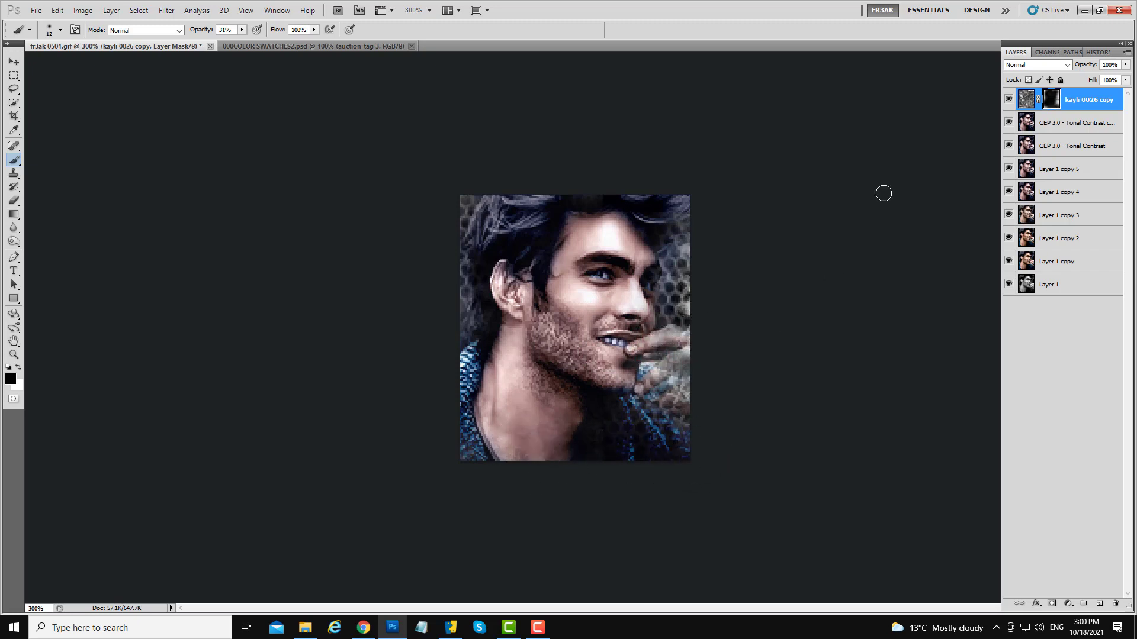
- Set the texture layer's opacity to 65%
{"action": "left_click", "coordinate": [1126, 65]}
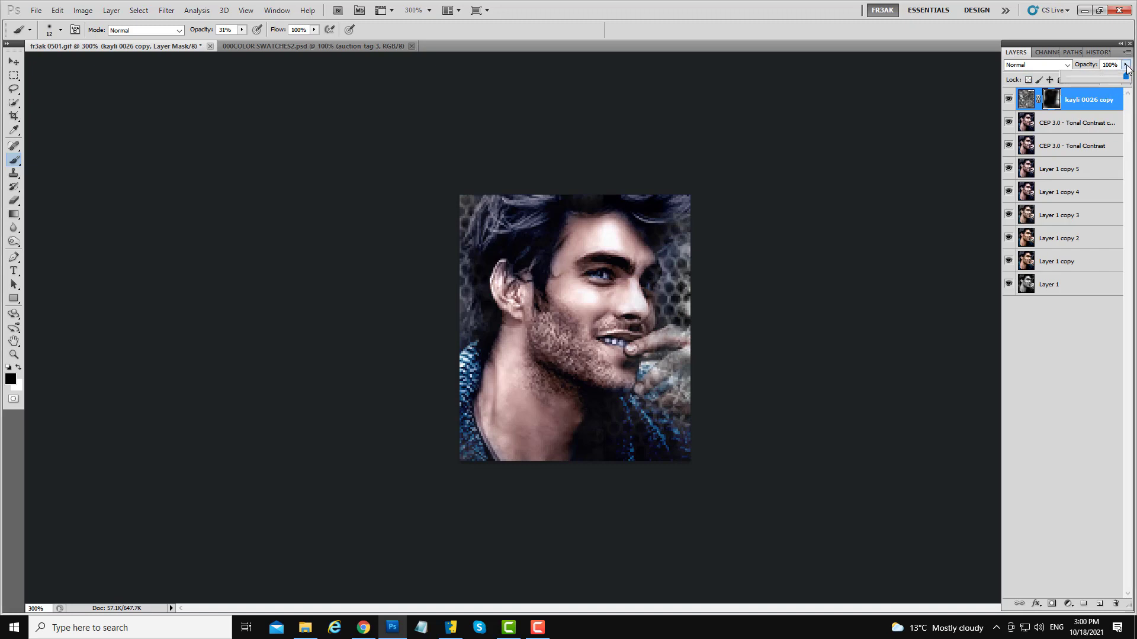
{"action": "mouse_move", "coordinate": [1126, 77]}
{"action": "left_mouse_down"}
{"action": "mouse_move", "coordinate": [1092, 88]}
{"action": "mouse_move", "coordinate": [1106, 86]}
{"action": "left_mouse_up"}
{"action": "left_click", "coordinate": [1049, 105]}
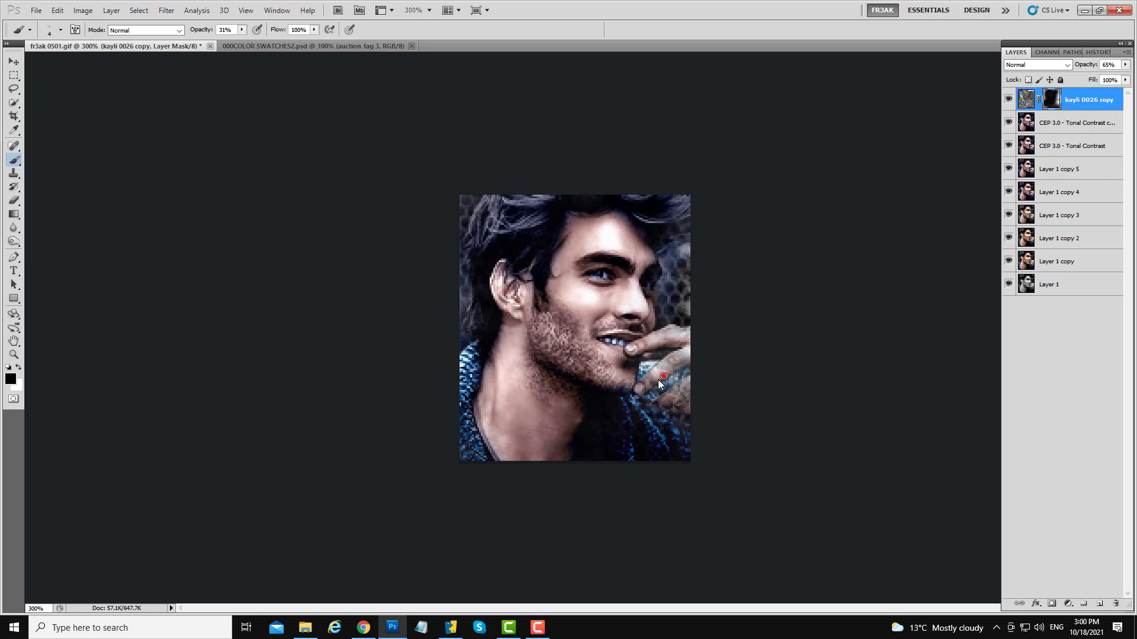
- Mask more texture away around the hand and reset the texture layer's opacity to 100%
{"action": "left_click_drag", "start_coordinate": [658, 379], "coordinate": [663, 377]}
{"action": "mouse_move", "coordinate": [688, 388]}
{"action": "left_mouse_down"}
{"action": "mouse_move", "coordinate": [662, 395]}
{"action": "mouse_move", "coordinate": [687, 450]}
{"action": "left_mouse_up"}
{"action": "mouse_move", "coordinate": [632, 427]}
{"action": "left_mouse_down"}
{"action": "mouse_move", "coordinate": [685, 412]}
{"action": "mouse_move", "coordinate": [670, 381]}
{"action": "mouse_move", "coordinate": [627, 402]}
{"action": "left_mouse_up"}
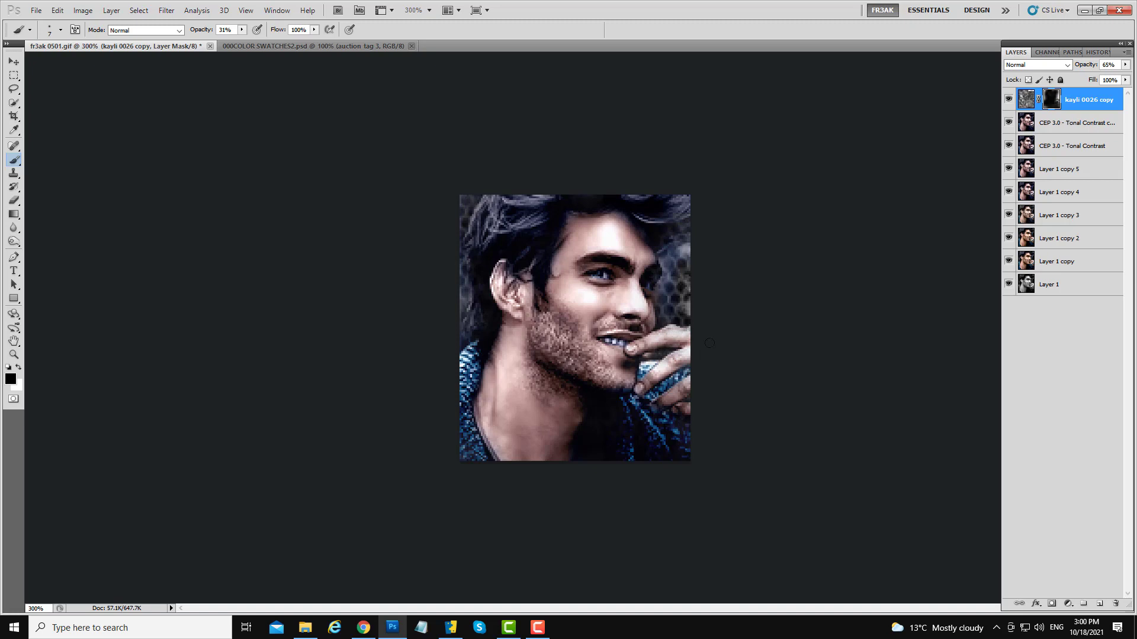
{"action": "left_click", "coordinate": [1125, 65]}
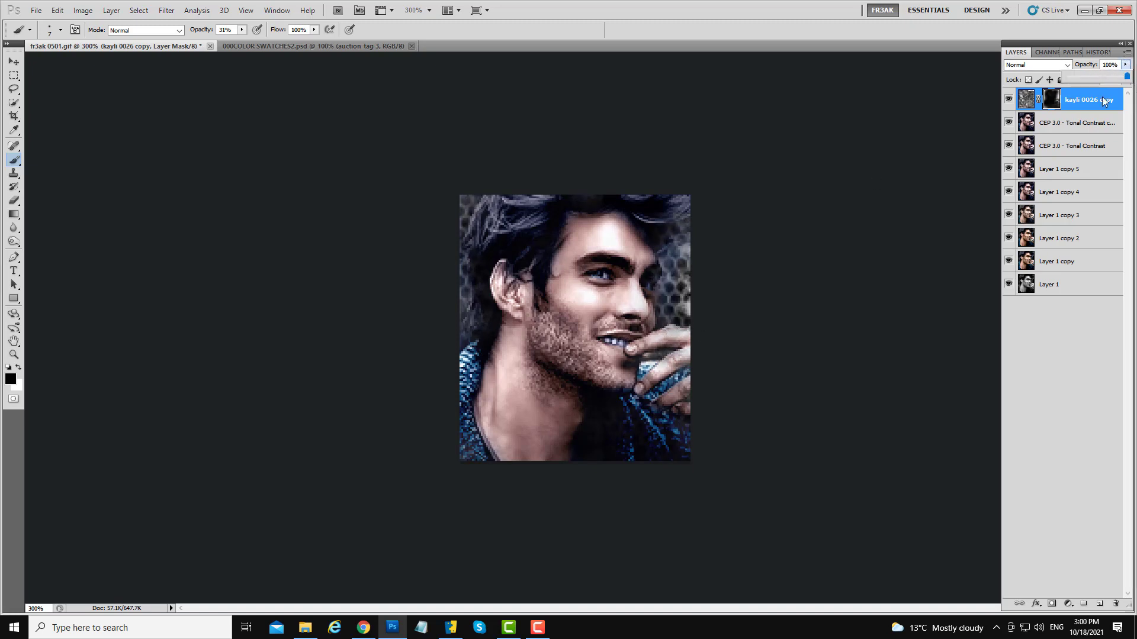
{"action": "left_click", "coordinate": [681, 334]}
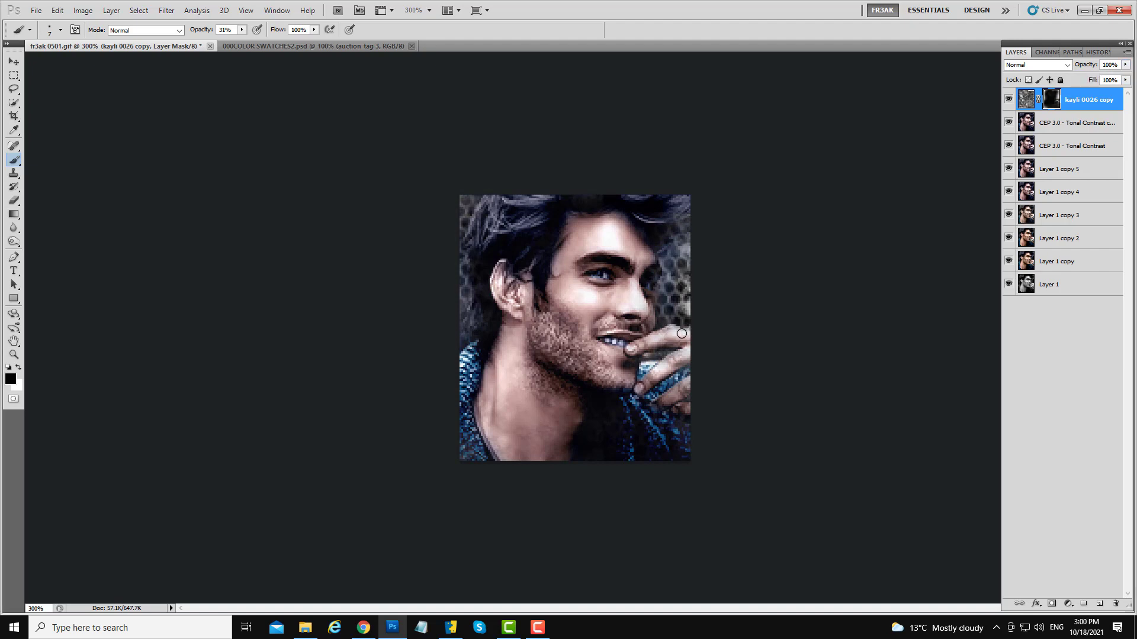
- Refine the texture mask, hiding more beside the face and painting texture back in white along the edges
{"action": "mouse_move", "coordinate": [675, 304]}
{"action": "left_mouse_down"}
{"action": "mouse_move", "coordinate": [693, 290]}
{"action": "mouse_move", "coordinate": [673, 309]}
{"action": "mouse_move", "coordinate": [703, 307]}
{"action": "left_mouse_up"}
{"action": "mouse_move", "coordinate": [703, 248]}
{"action": "left_mouse_down"}
{"action": "mouse_move", "coordinate": [680, 275]}
{"action": "mouse_move", "coordinate": [703, 243]}
{"action": "mouse_move", "coordinate": [683, 236]}
{"action": "mouse_move", "coordinate": [675, 257]}
{"action": "mouse_move", "coordinate": [688, 237]}
{"action": "left_mouse_up"}
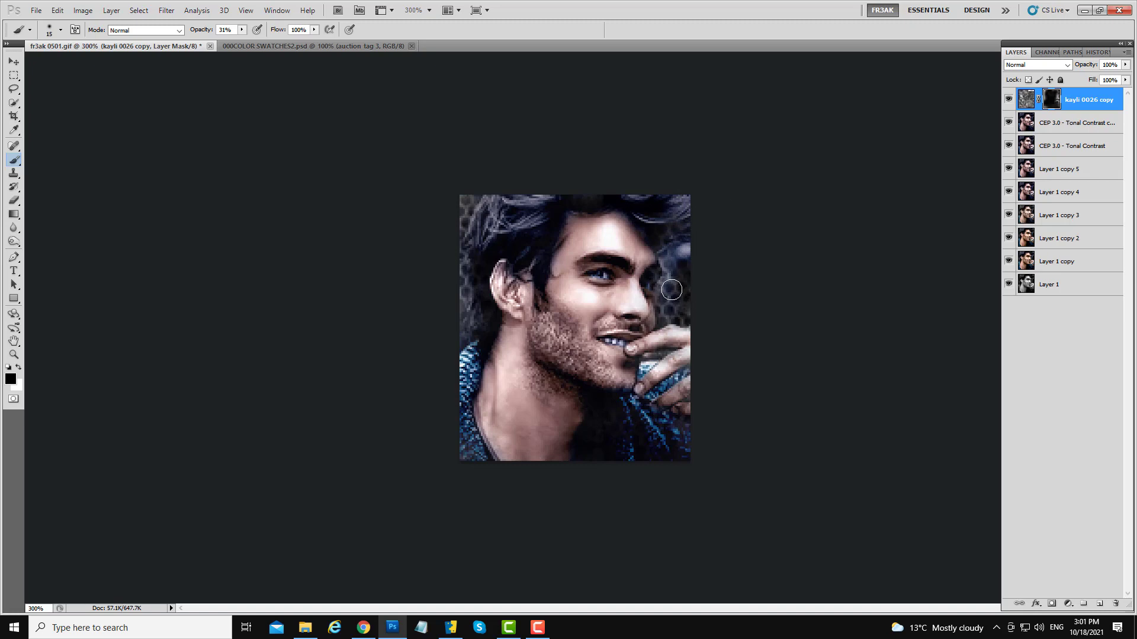
{"action": "key", "text": "x"}
{"action": "mouse_move", "coordinate": [687, 292]}
{"action": "left_mouse_down"}
{"action": "mouse_move", "coordinate": [701, 249]}
{"action": "mouse_move", "coordinate": [685, 187]}
{"action": "left_mouse_up"}
{"action": "left_click_drag", "start_coordinate": [479, 211], "coordinate": [467, 194]}
{"action": "left_click_drag", "start_coordinate": [452, 254], "coordinate": [461, 335]}
{"action": "mouse_move", "coordinate": [675, 299]}
{"action": "left_mouse_down"}
{"action": "mouse_move", "coordinate": [693, 272]}
{"action": "mouse_move", "coordinate": [708, 305]}
{"action": "mouse_move", "coordinate": [693, 249]}
{"action": "mouse_move", "coordinate": [702, 221]}
{"action": "left_mouse_up"}
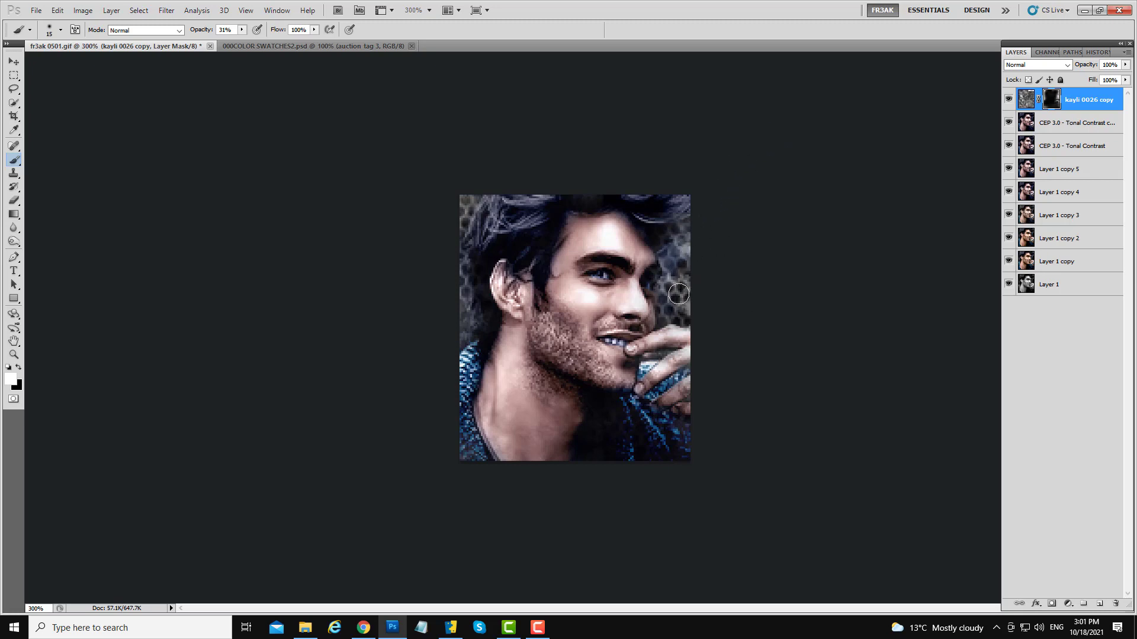
{"action": "key", "text": "x"}
- Merge the texture layer down into the Tonal Contrast layer and duplicate the merged layer
{"action": "right_click", "coordinate": [1084, 106]}
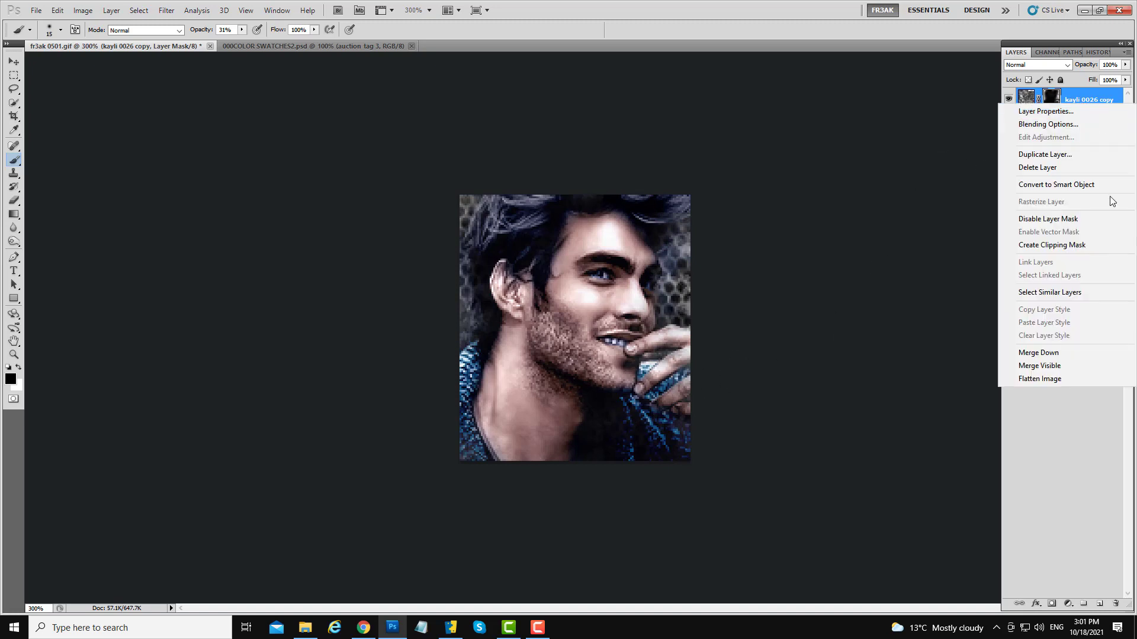
{"action": "left_click", "coordinate": [1028, 353]}
{"action": "left_click_drag", "start_coordinate": [1075, 101], "coordinate": [1099, 603]}
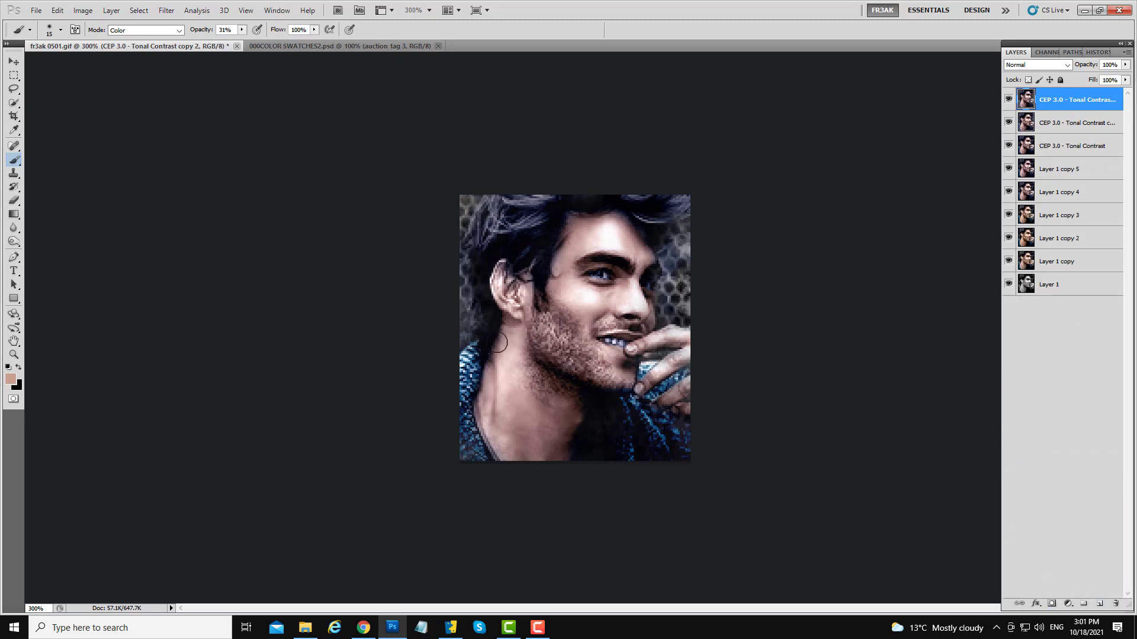
- Dodge the midtones on the cheek and jaw at 20% exposure on the new copy
{"action": "left_click", "coordinate": [14, 241]}
{"action": "left_click", "coordinate": [552, 341]}
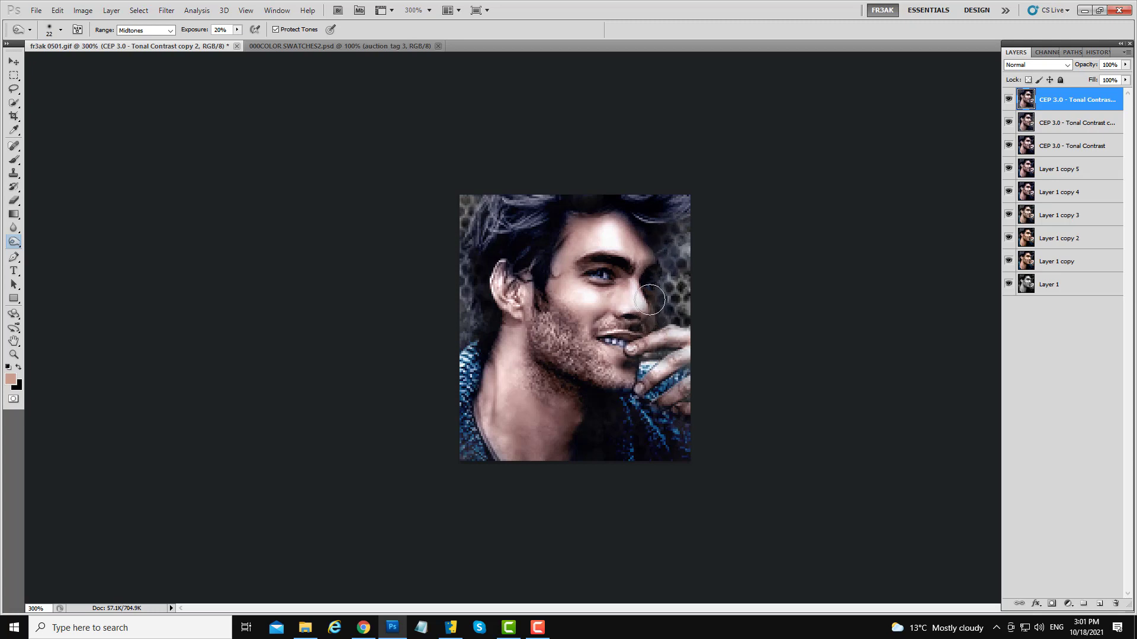
{"action": "mouse_move", "coordinate": [650, 293]}
{"action": "left_mouse_down"}
{"action": "mouse_move", "coordinate": [636, 324]}
{"action": "mouse_move", "coordinate": [654, 276]}
{"action": "mouse_move", "coordinate": [656, 325]}
{"action": "mouse_move", "coordinate": [653, 269]}
{"action": "left_mouse_up"}
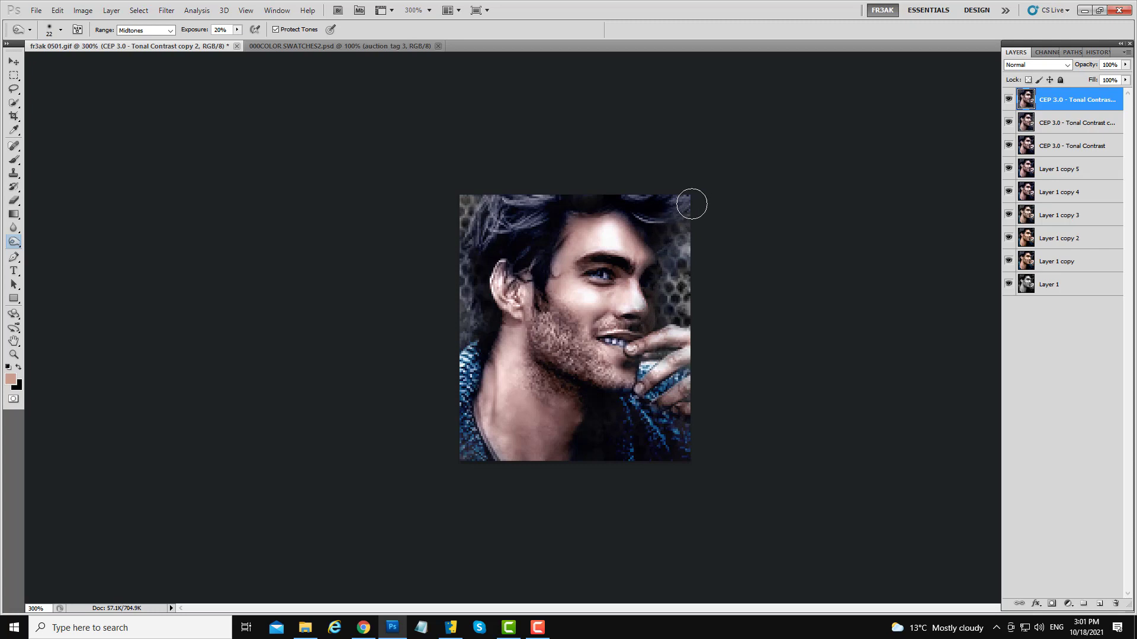
{"action": "mouse_move", "coordinate": [634, 306]}
{"action": "left_mouse_down"}
{"action": "mouse_move", "coordinate": [648, 337]}
{"action": "mouse_move", "coordinate": [649, 251]}
{"action": "mouse_move", "coordinate": [645, 276]}
{"action": "mouse_move", "coordinate": [673, 220]}
{"action": "mouse_move", "coordinate": [654, 245]}
{"action": "mouse_move", "coordinate": [636, 355]}
{"action": "left_mouse_up"}
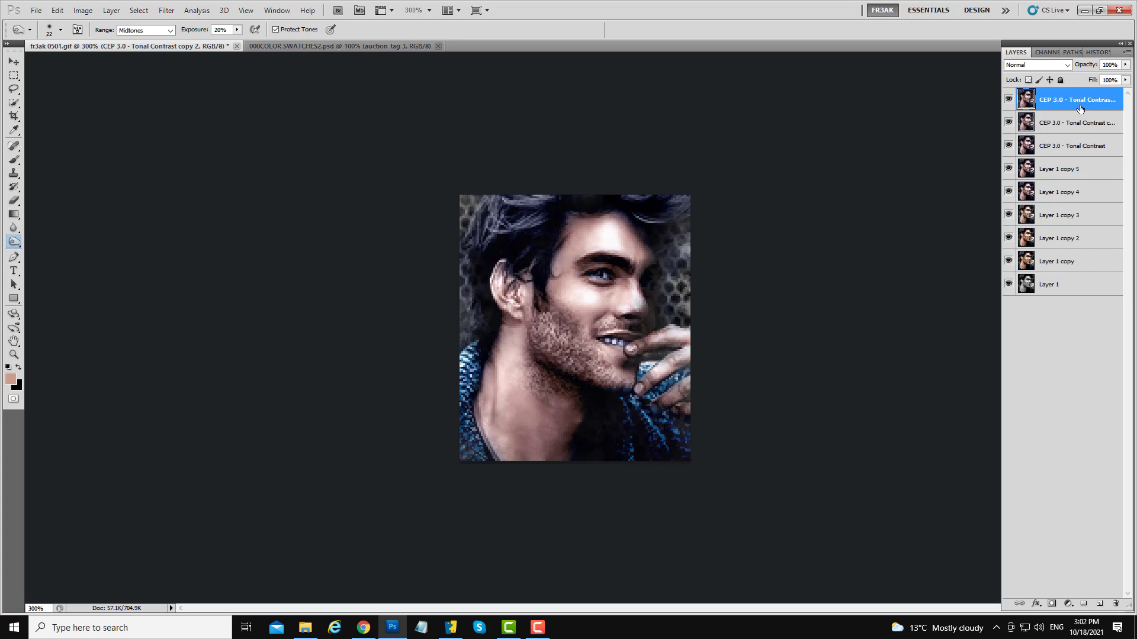
- Add a layer mask to the dodged copy and paint on it to soften the dodging over the face
{"action": "left_click", "coordinate": [1051, 604]}
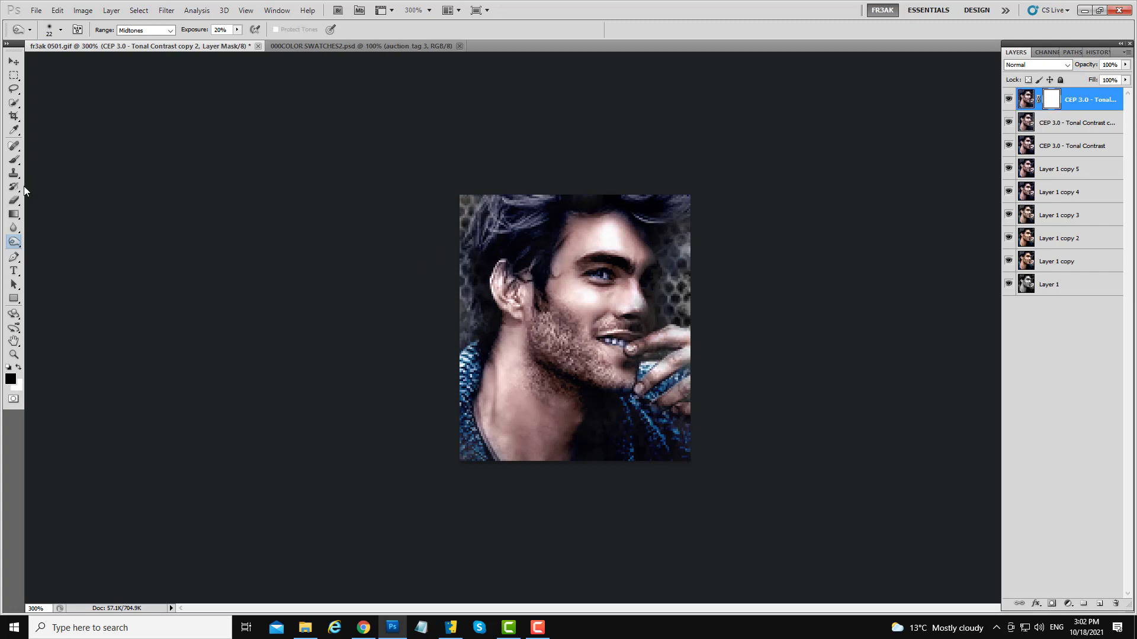
{"action": "left_click", "coordinate": [16, 161]}
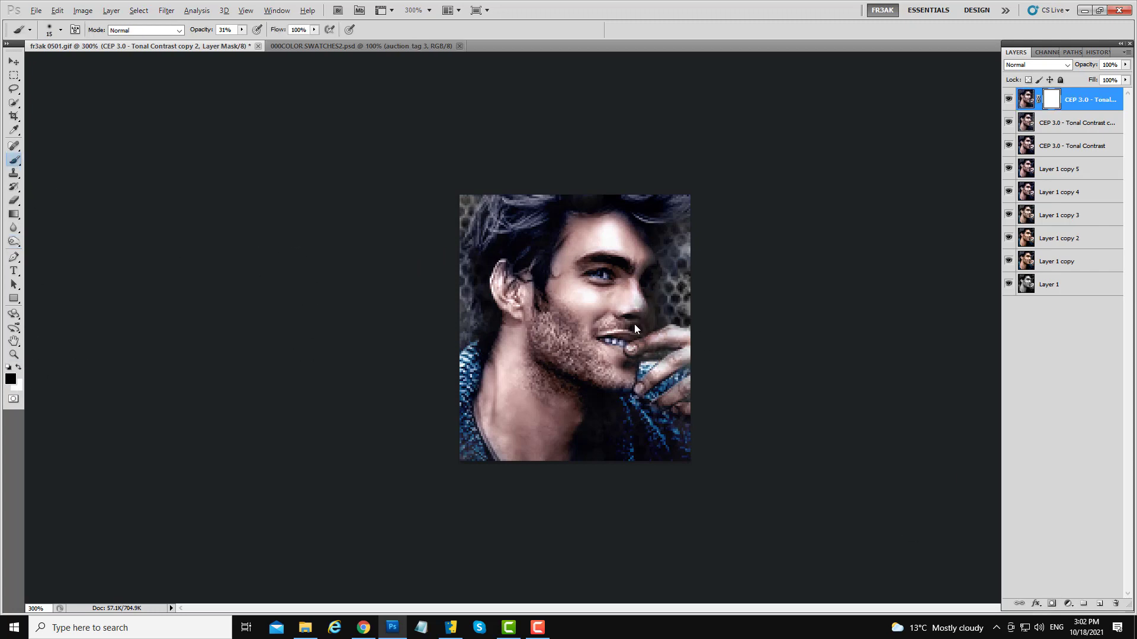
{"action": "left_click_drag", "start_coordinate": [597, 329], "coordinate": [604, 329]}
{"action": "mouse_move", "coordinate": [655, 184]}
{"action": "left_mouse_down"}
{"action": "mouse_move", "coordinate": [495, 188]}
{"action": "mouse_move", "coordinate": [673, 261]}
{"action": "mouse_move", "coordinate": [678, 425]}
{"action": "mouse_move", "coordinate": [642, 417]}
{"action": "left_mouse_up"}
{"action": "mouse_move", "coordinate": [629, 315]}
{"action": "left_mouse_down"}
{"action": "mouse_move", "coordinate": [625, 230]}
{"action": "mouse_move", "coordinate": [642, 203]}
{"action": "mouse_move", "coordinate": [572, 247]}
{"action": "left_mouse_up"}
{"action": "left_click_drag", "start_coordinate": [625, 279], "coordinate": [618, 279]}
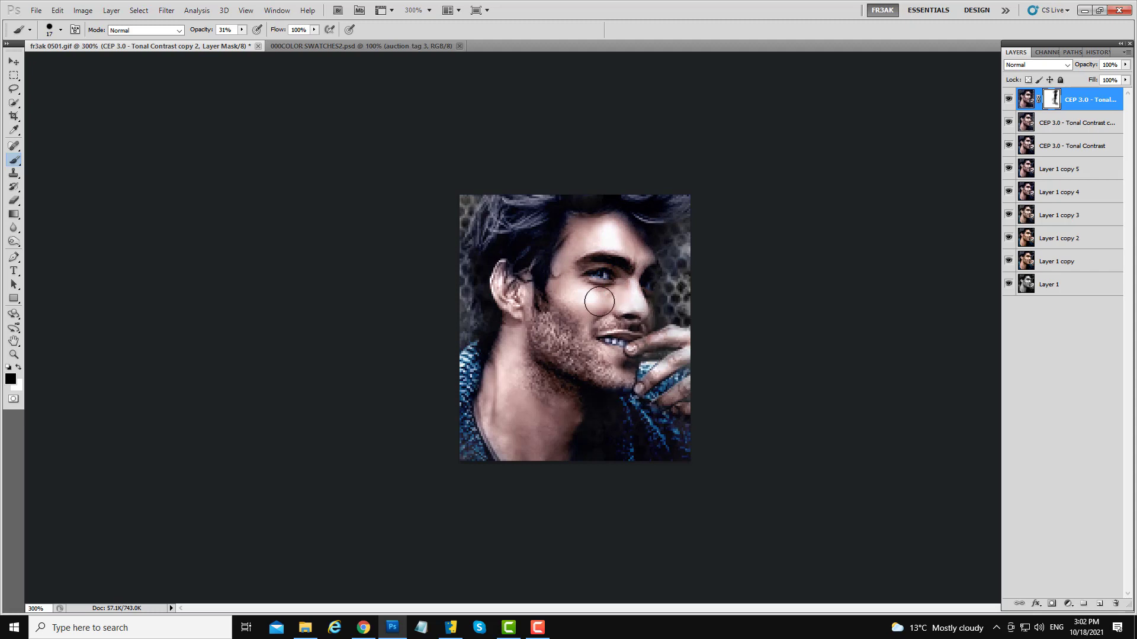
{"action": "mouse_move", "coordinate": [599, 302]}
{"action": "left_mouse_down"}
{"action": "mouse_move", "coordinate": [572, 301]}
{"action": "mouse_move", "coordinate": [577, 289]}
{"action": "mouse_move", "coordinate": [524, 352]}
{"action": "left_mouse_up"}
- Toggle the top layer's visibility repeatedly to compare it with the layers below
{"action": "left_click", "coordinate": [1009, 101]}
{"action": "left_click", "coordinate": [1010, 101]}
{"action": "left_click", "coordinate": [1010, 101]}
{"action": "left_click", "coordinate": [1010, 100]}
{"action": "left_click", "coordinate": [1010, 100]}
{"action": "left_click", "coordinate": [1010, 101]}
{"action": "left_click", "coordinate": [1010, 101]}
{"action": "left_click", "coordinate": [1010, 101]}
{"action": "left_click_drag", "start_coordinate": [655, 343], "coordinate": [642, 362]}
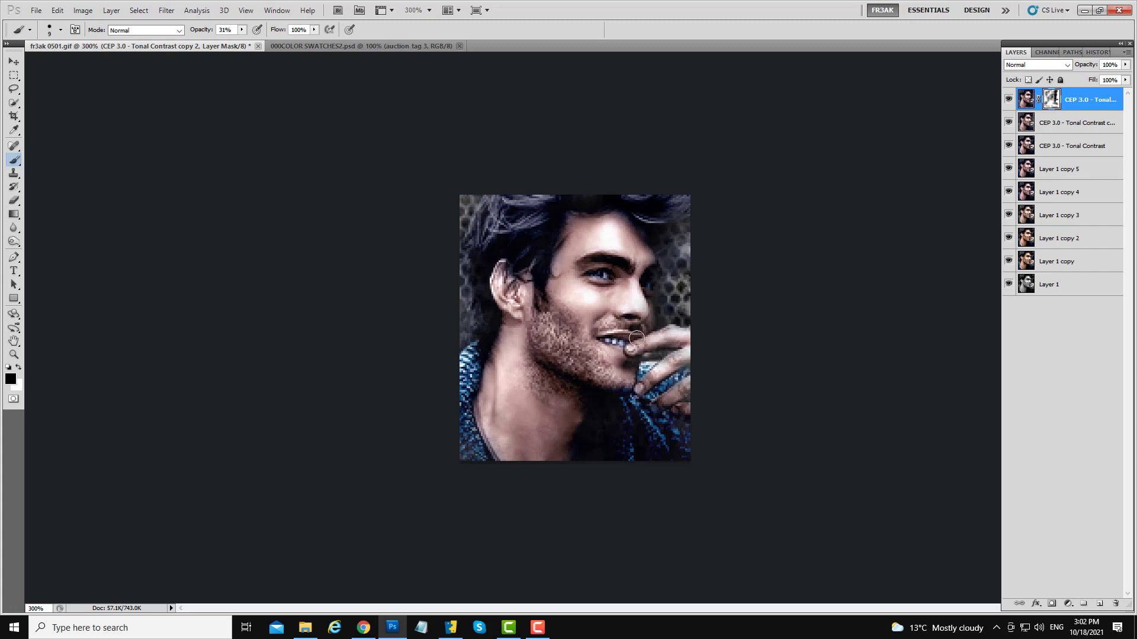
{"action": "left_click", "coordinate": [1010, 102]}
{"action": "left_click", "coordinate": [1011, 101]}
{"action": "left_click", "coordinate": [1012, 101]}
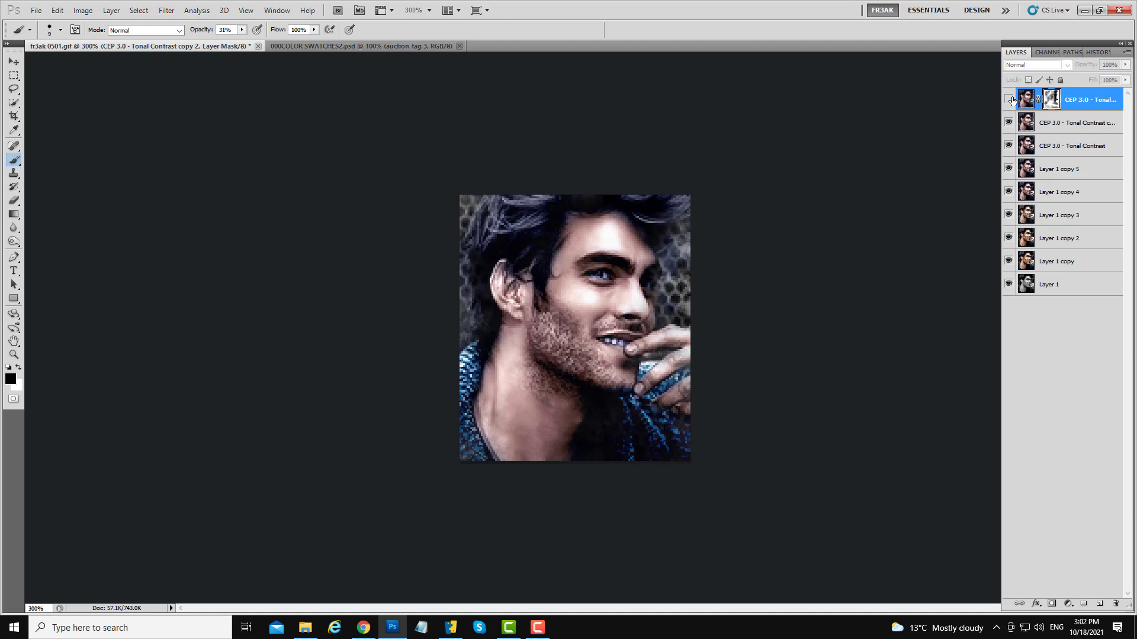
{"action": "left_click", "coordinate": [1012, 100]}
{"action": "left_click", "coordinate": [1010, 101]}
{"action": "left_click", "coordinate": [1010, 100]}
{"action": "left_click", "coordinate": [1010, 101]}
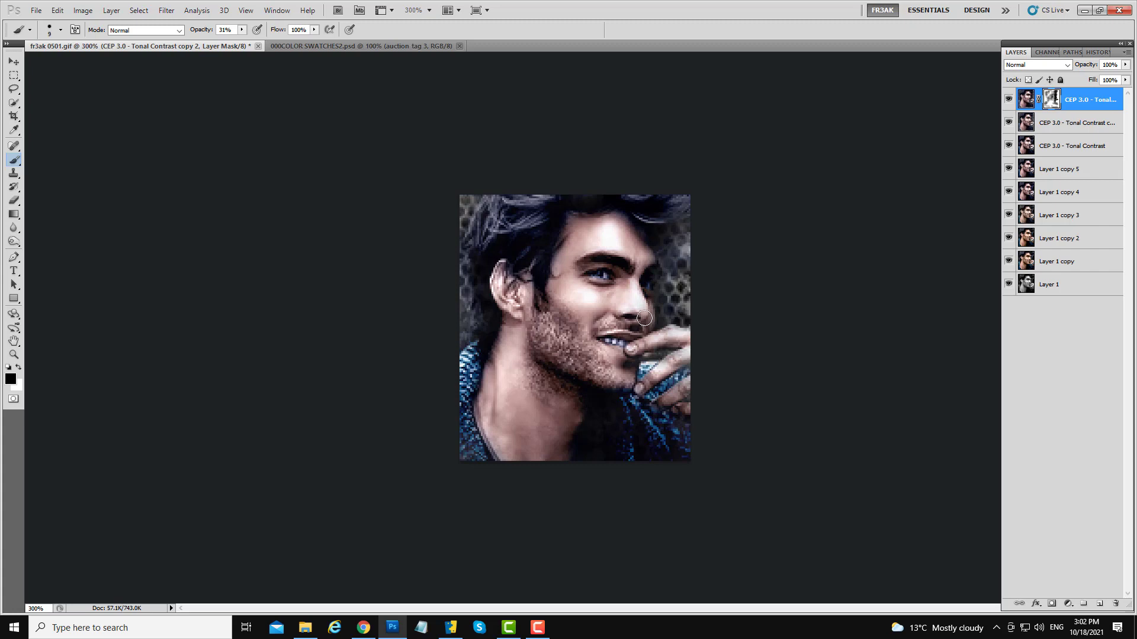
{"action": "left_click", "coordinate": [1007, 101]}
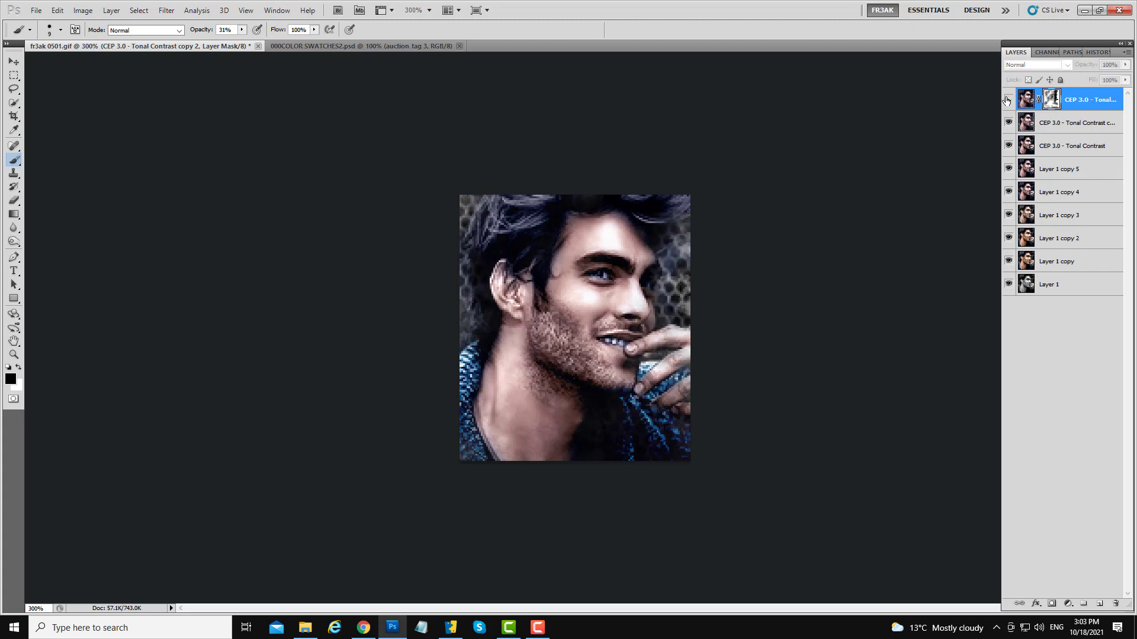
{"action": "left_click", "coordinate": [1007, 100]}
{"action": "left_click", "coordinate": [1007, 101]}
{"action": "left_click", "coordinate": [1007, 100]}
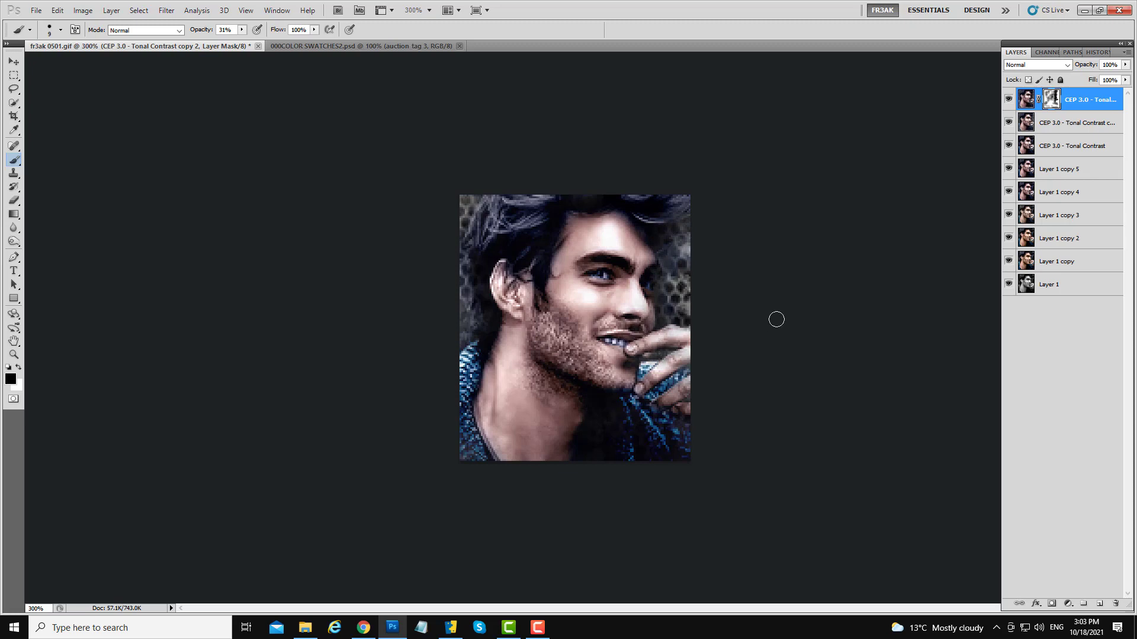
{"action": "left_click", "coordinate": [1007, 100]}
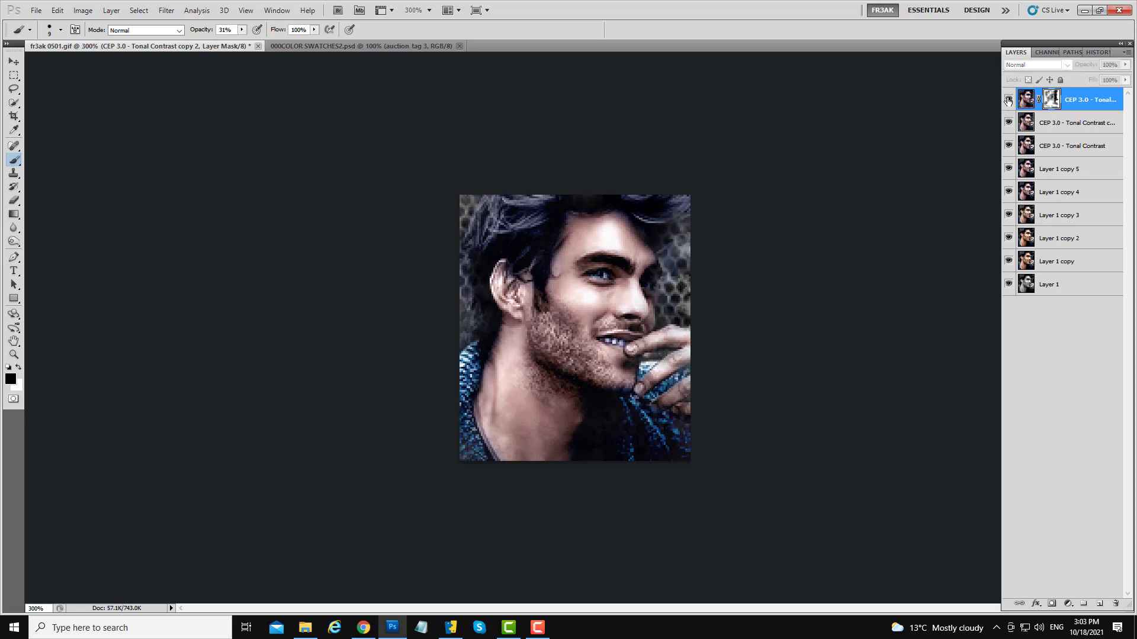
{"action": "left_click", "coordinate": [1008, 101]}
{"action": "left_click", "coordinate": [1008, 101]}
{"action": "left_click", "coordinate": [1007, 101]}
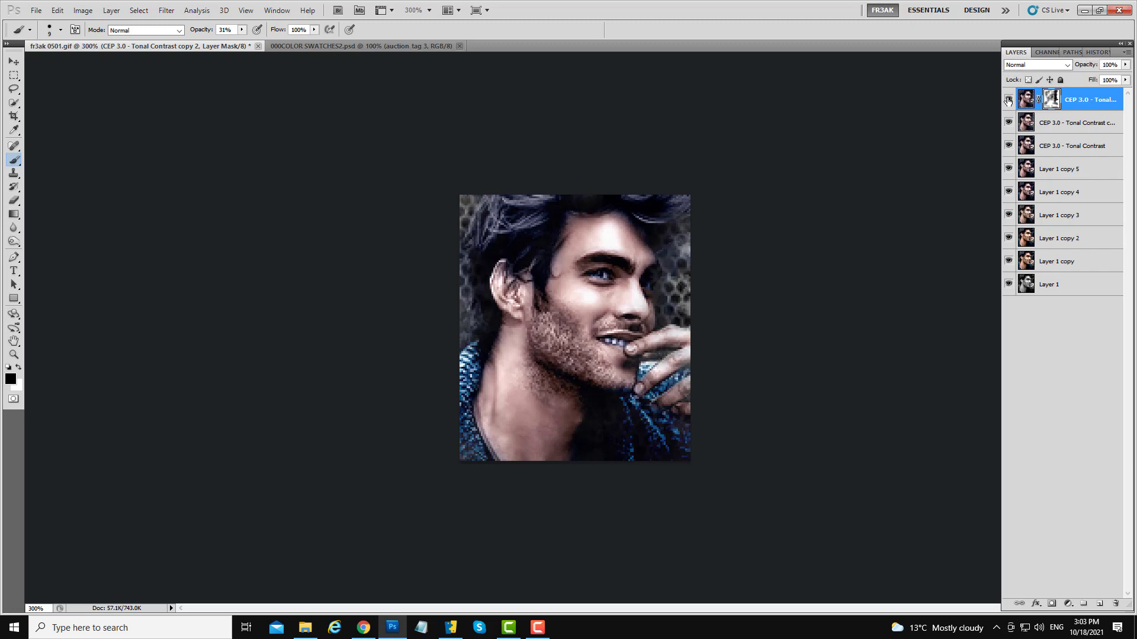
{"action": "left_click", "coordinate": [1008, 101]}
{"action": "left_click", "coordinate": [1008, 100]}
{"action": "right_click", "coordinate": [1087, 99]}
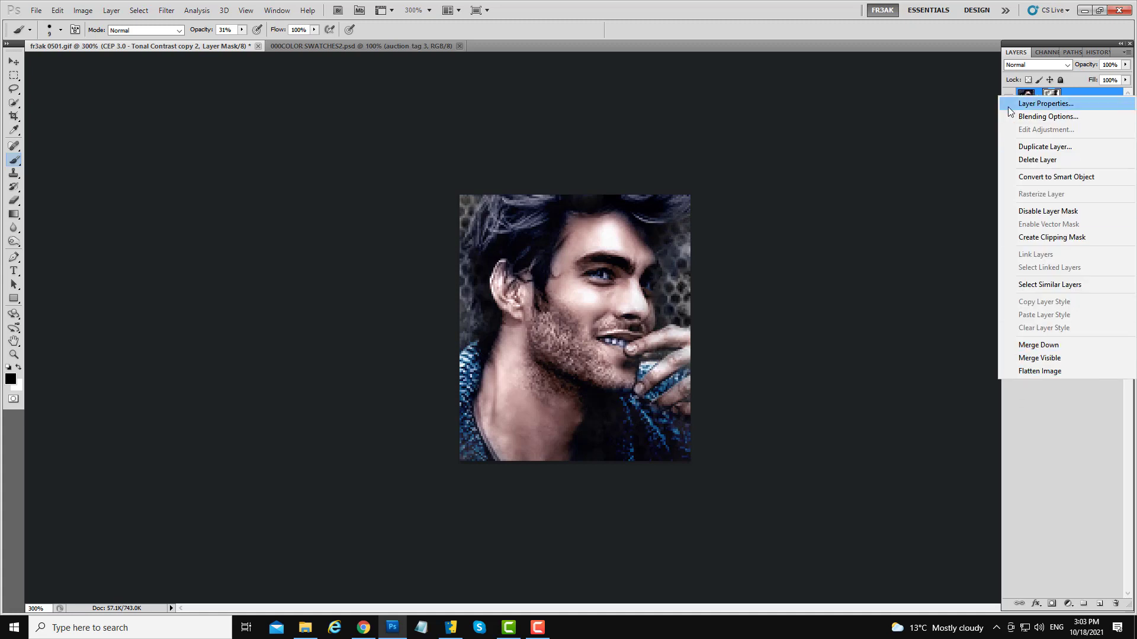
{"action": "left_click", "coordinate": [980, 101]}
{"action": "left_click", "coordinate": [1008, 99]}
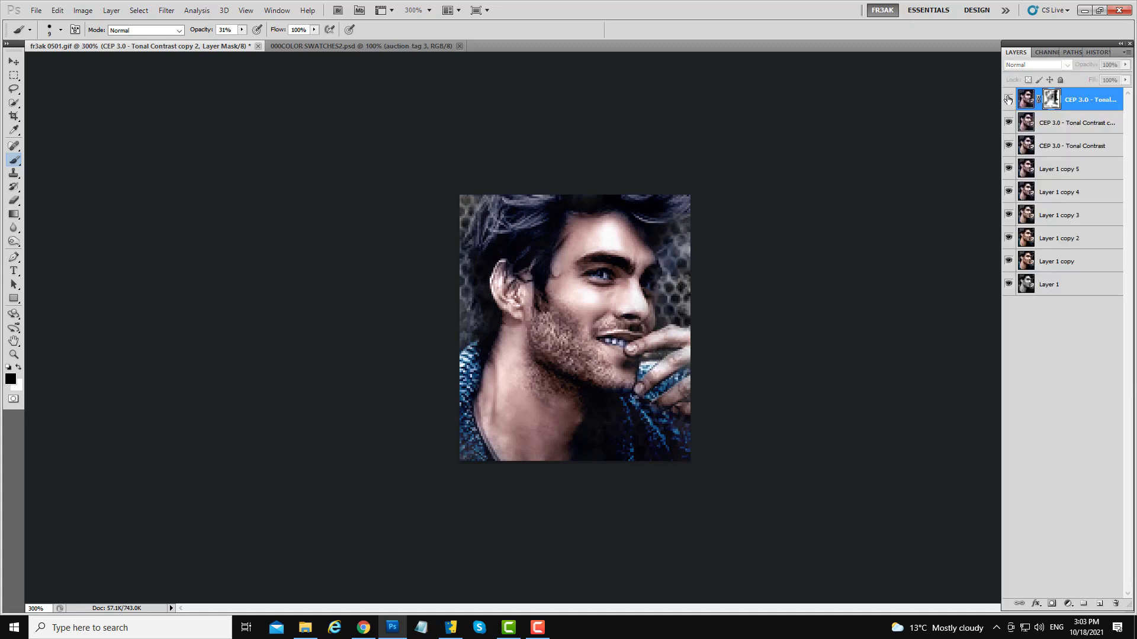
{"action": "left_click", "coordinate": [1009, 100]}
- Merge the masked layer down and duplicate the merged layer
{"action": "right_click", "coordinate": [1076, 101]}
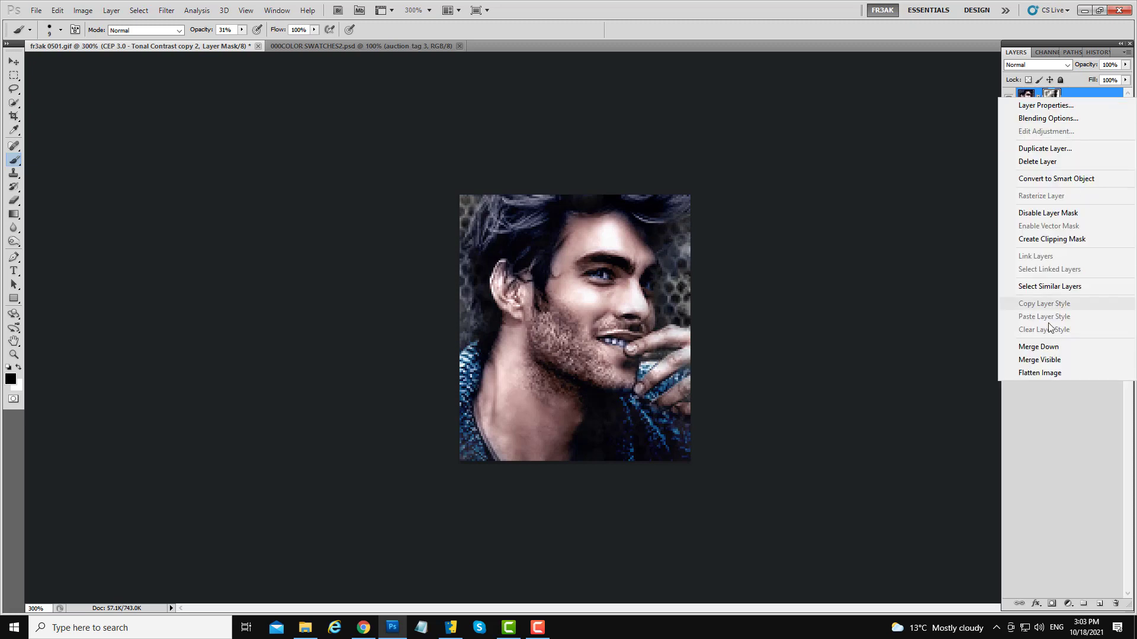
{"action": "left_click", "coordinate": [1021, 347]}
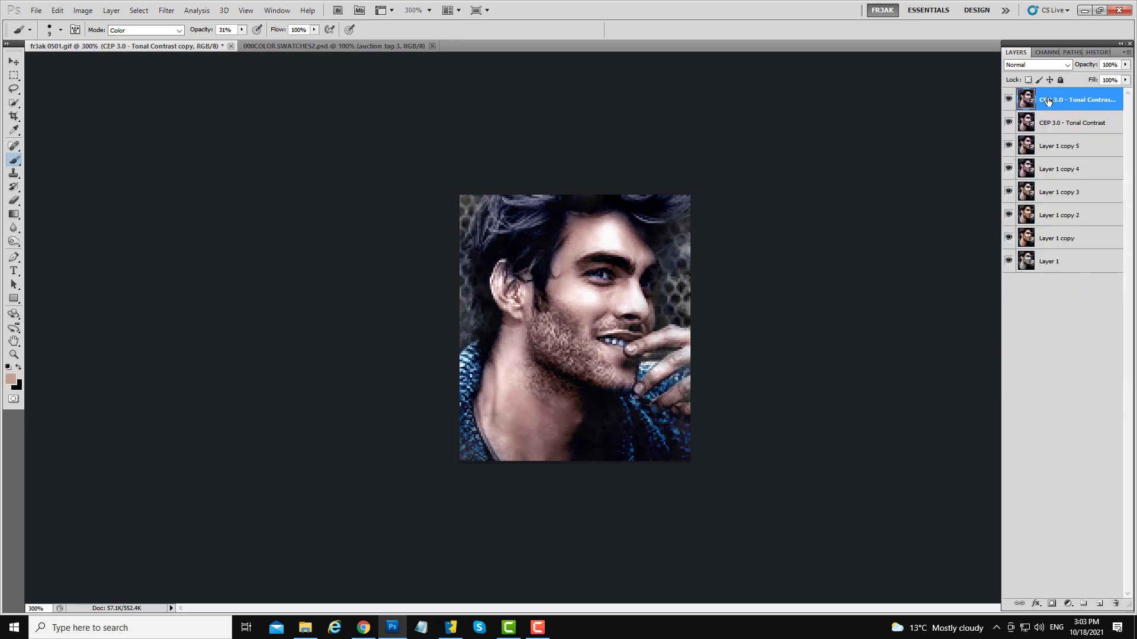
{"action": "left_click_drag", "start_coordinate": [1048, 102], "coordinate": [1099, 603]}
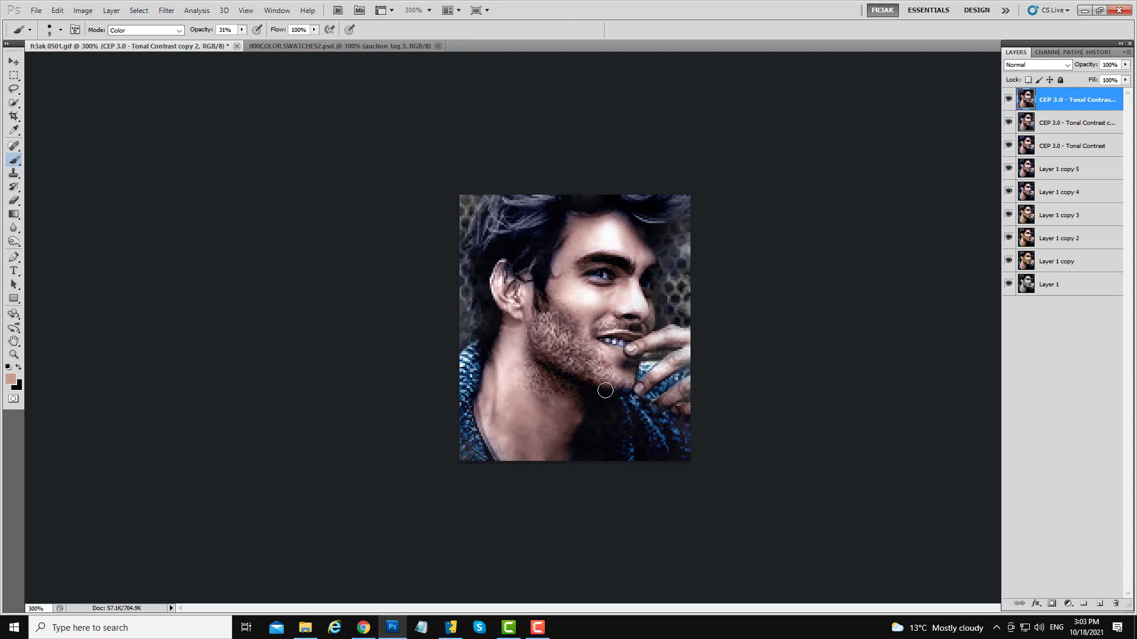
- Open the Xero SoftMood filter on the duplicated layer
{"action": "left_click", "coordinate": [166, 10]}
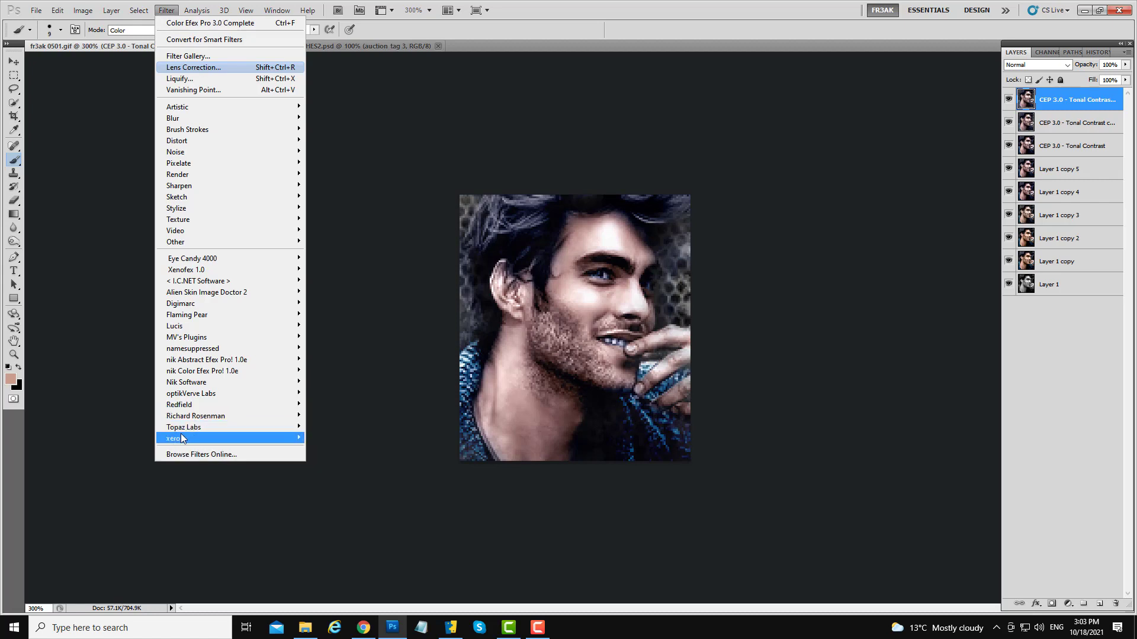
{"action": "mouse_move", "coordinate": [226, 440]}
{"action": "left_click", "coordinate": [333, 382]}
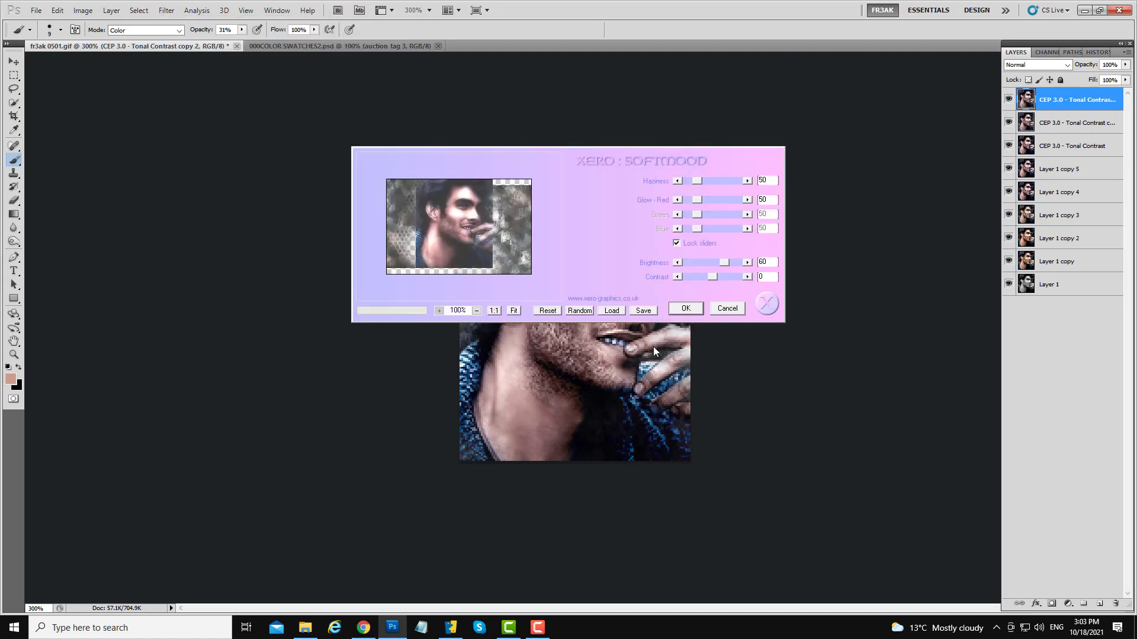
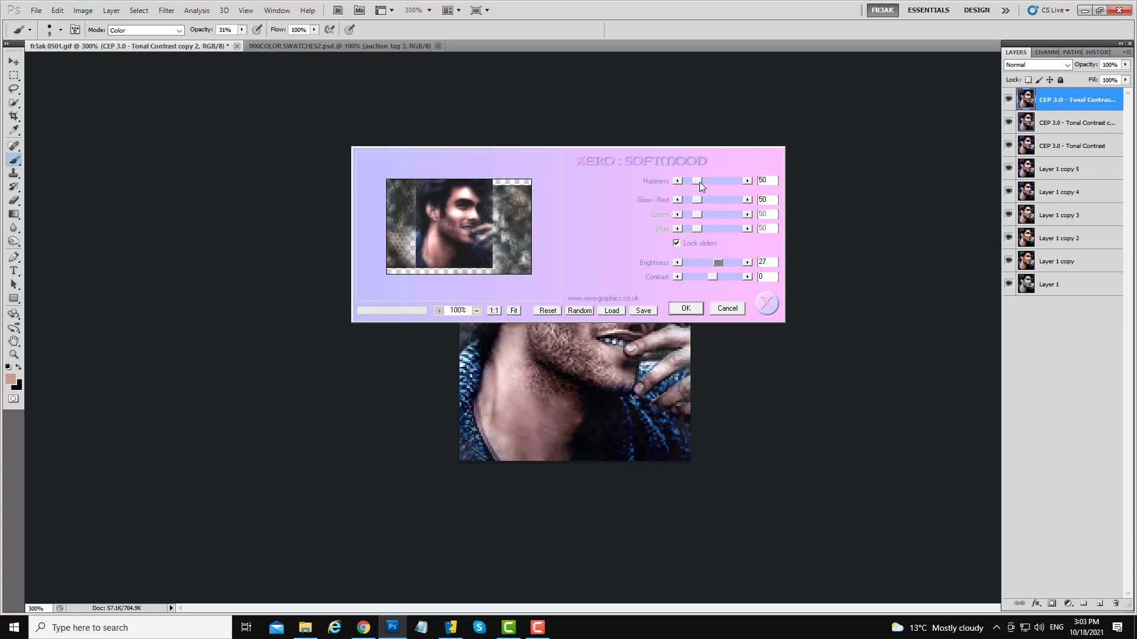
- Set SoftMood haziness to 52, brightness to 18 and contrast to 6, then apply the filter
{"action": "left_click_drag", "start_coordinate": [696, 180], "coordinate": [688, 179]}
{"action": "left_click", "coordinate": [716, 262]}
{"action": "left_click_drag", "start_coordinate": [711, 279], "coordinate": [706, 278]}
{"action": "left_click", "coordinate": [716, 277]}
{"action": "left_click", "coordinate": [713, 276]}
{"action": "mouse_move", "coordinate": [719, 264]}
{"action": "left_mouse_down"}
{"action": "mouse_move", "coordinate": [704, 264]}
{"action": "mouse_move", "coordinate": [716, 261]}
{"action": "left_mouse_up"}
{"action": "left_click_drag", "start_coordinate": [717, 262], "coordinate": [716, 262]}
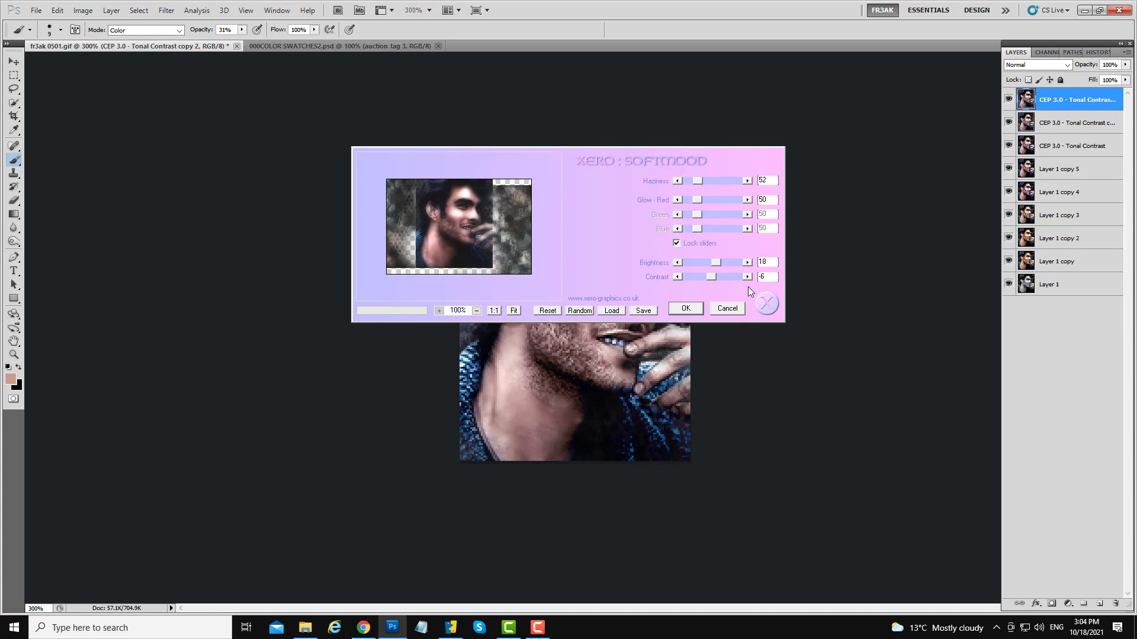
{"action": "left_click", "coordinate": [699, 308]}
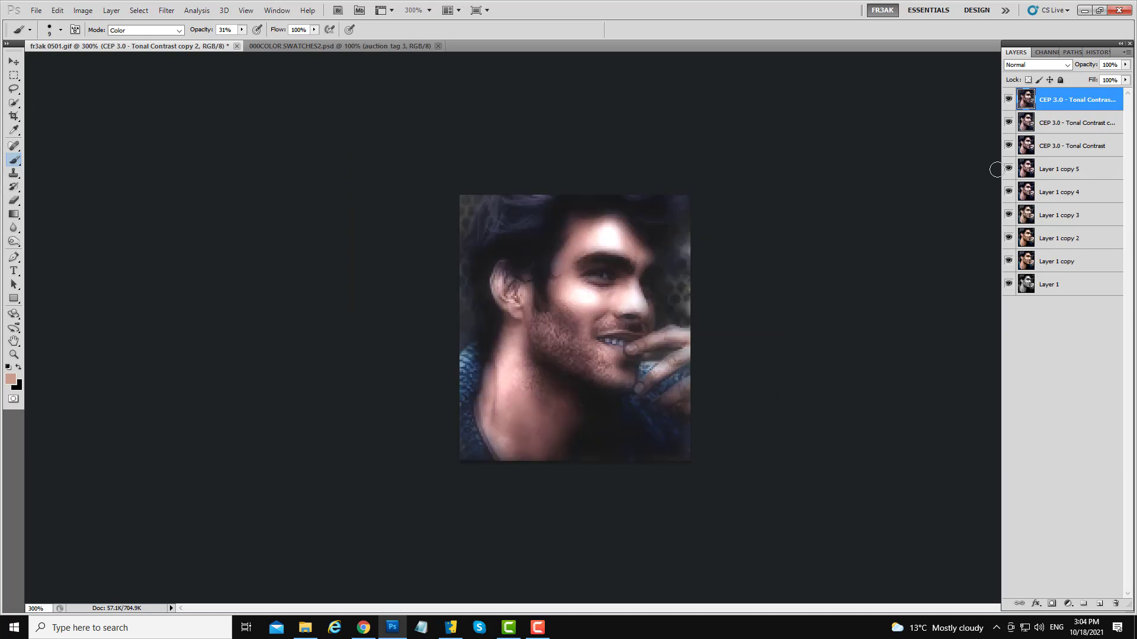
- Toggle the top layer's visibility repeatedly to compare it with the layers below
{"action": "left_click", "coordinate": [1009, 101]}
{"action": "left_click", "coordinate": [1009, 101]}
{"action": "left_click", "coordinate": [1008, 101]}
{"action": "left_click", "coordinate": [1009, 100]}
{"action": "left_click", "coordinate": [1009, 100]}
{"action": "left_click", "coordinate": [1009, 101]}
- Lower the top layer's opacity to 38%
{"action": "left_click", "coordinate": [1125, 65]}
{"action": "left_click_drag", "start_coordinate": [1125, 77], "coordinate": [1107, 74]}
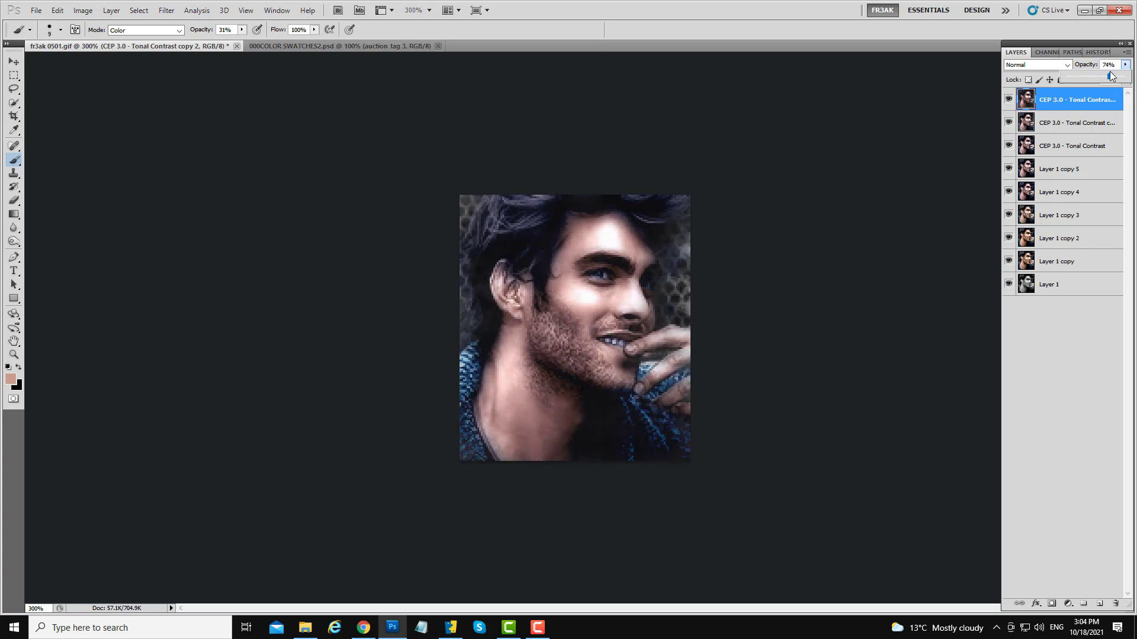
{"action": "left_click_drag", "start_coordinate": [1110, 71], "coordinate": [1089, 71]}
{"action": "left_click", "coordinate": [1069, 105]}
- Add a layer mask to the top layer and paint on it over the face and hand
{"action": "left_click", "coordinate": [1052, 606]}
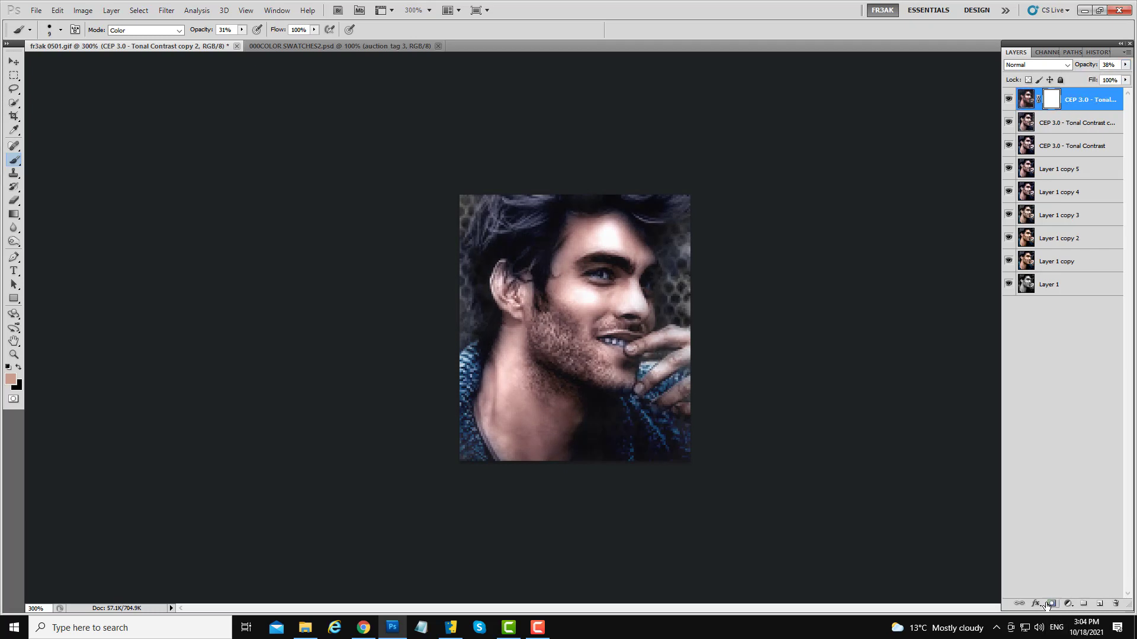
{"action": "left_click_drag", "start_coordinate": [587, 340], "coordinate": [607, 342]}
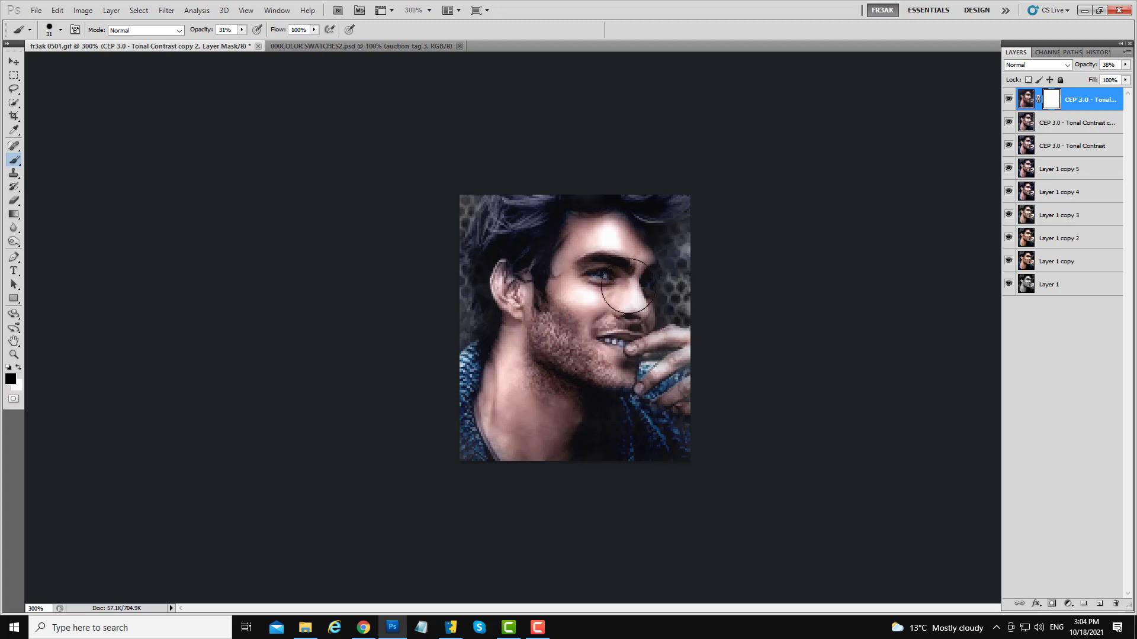
{"action": "mouse_move", "coordinate": [616, 290]}
{"action": "left_mouse_down"}
{"action": "mouse_move", "coordinate": [600, 294]}
{"action": "mouse_move", "coordinate": [616, 275]}
{"action": "left_mouse_up"}
{"action": "left_click_drag", "start_coordinate": [605, 340], "coordinate": [635, 342]}
{"action": "mouse_move", "coordinate": [556, 328]}
{"action": "left_mouse_down"}
{"action": "mouse_move", "coordinate": [539, 345]}
{"action": "mouse_move", "coordinate": [552, 331]}
{"action": "mouse_move", "coordinate": [554, 357]}
{"action": "mouse_move", "coordinate": [594, 360]}
{"action": "left_mouse_up"}
{"action": "mouse_move", "coordinate": [514, 229]}
{"action": "left_mouse_down"}
{"action": "mouse_move", "coordinate": [532, 230]}
{"action": "mouse_move", "coordinate": [501, 224]}
{"action": "left_mouse_up"}
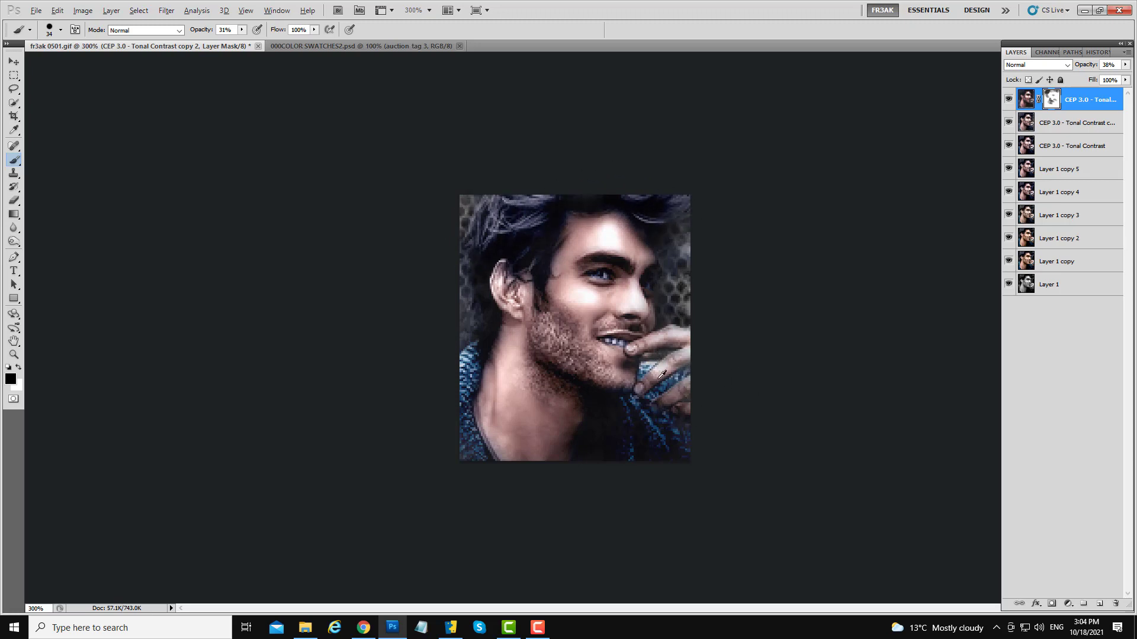
{"action": "left_click_drag", "start_coordinate": [656, 378], "coordinate": [627, 379]}
- Enlarge the brush and paint more of the mask near the chin, checking with visibility toggles
{"action": "key", "text": "bracketright"}
{"action": "key", "text": "bracketright"}
{"action": "key", "text": "bracketright"}
{"action": "left_click", "coordinate": [1008, 99]}
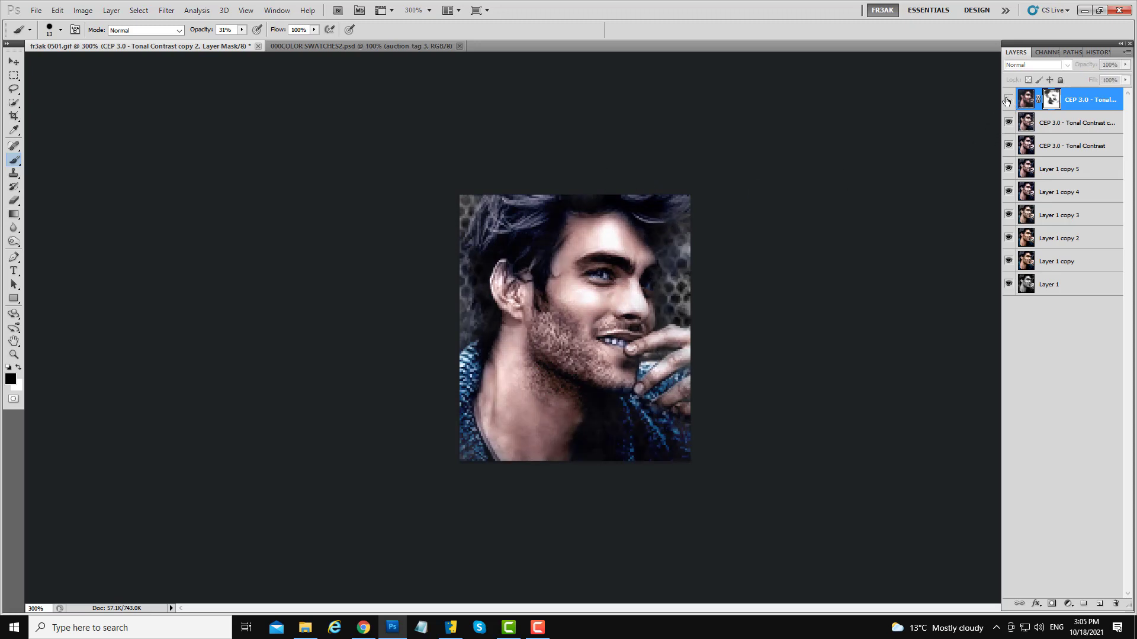
{"action": "left_click", "coordinate": [1007, 100]}
{"action": "left_click", "coordinate": [1008, 100]}
{"action": "left_click", "coordinate": [1008, 99]}
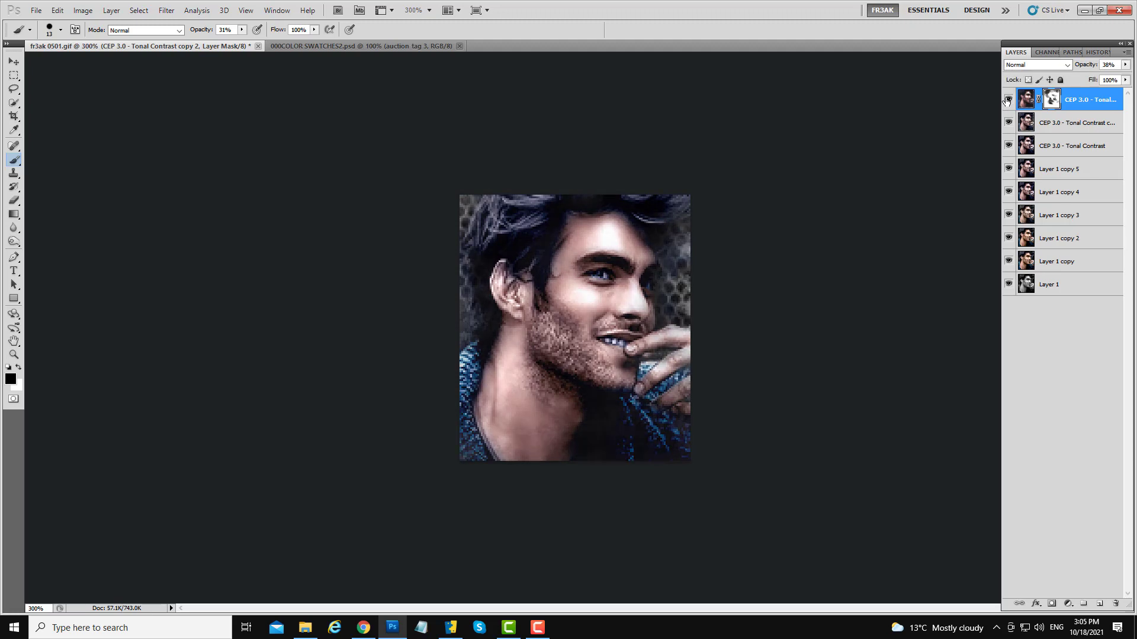
{"action": "left_click", "coordinate": [1008, 99]}
{"action": "left_click", "coordinate": [1008, 99]}
{"action": "left_click_drag", "start_coordinate": [631, 422], "coordinate": [647, 421]}
- Toggle the masked layer's visibility to compare it with the layers below
{"action": "left_click", "coordinate": [1008, 99]}
{"action": "left_click", "coordinate": [1007, 100]}
{"action": "left_click", "coordinate": [1008, 99]}
{"action": "left_click", "coordinate": [1008, 99]}
{"action": "left_click", "coordinate": [1008, 100]}
{"action": "left_click", "coordinate": [1008, 99]}
- Merge the masked layer down and duplicate the merged layer
{"action": "right_click", "coordinate": [1069, 99]}
{"action": "left_click", "coordinate": [1038, 347]}
{"action": "left_click_drag", "start_coordinate": [1065, 107], "coordinate": [1099, 603]}
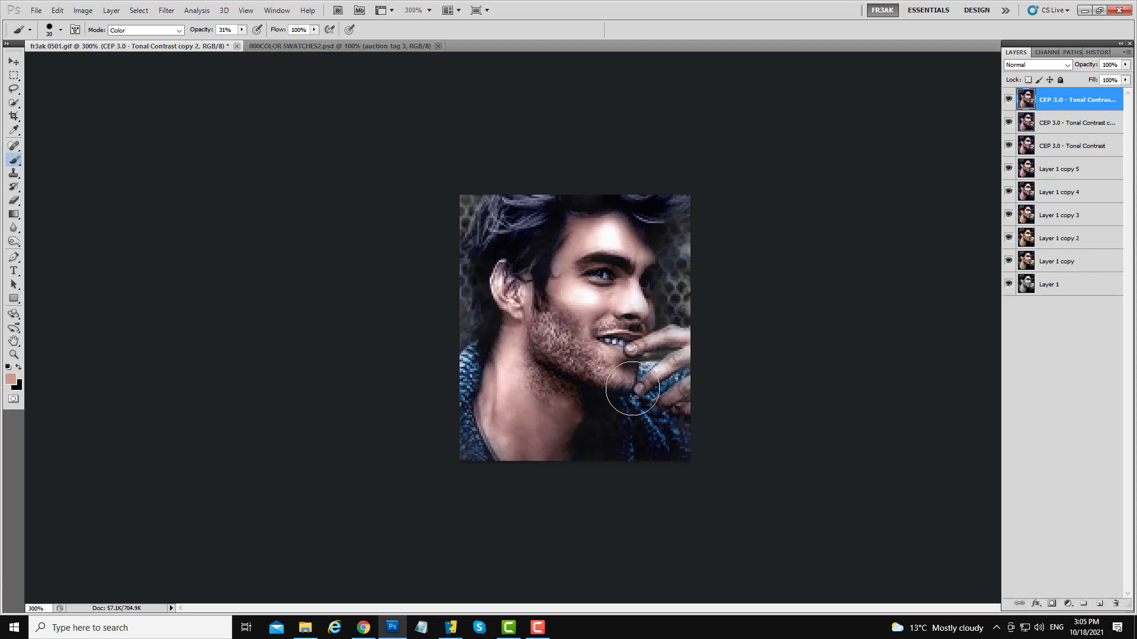
{"action": "left_click", "coordinate": [167, 10]}
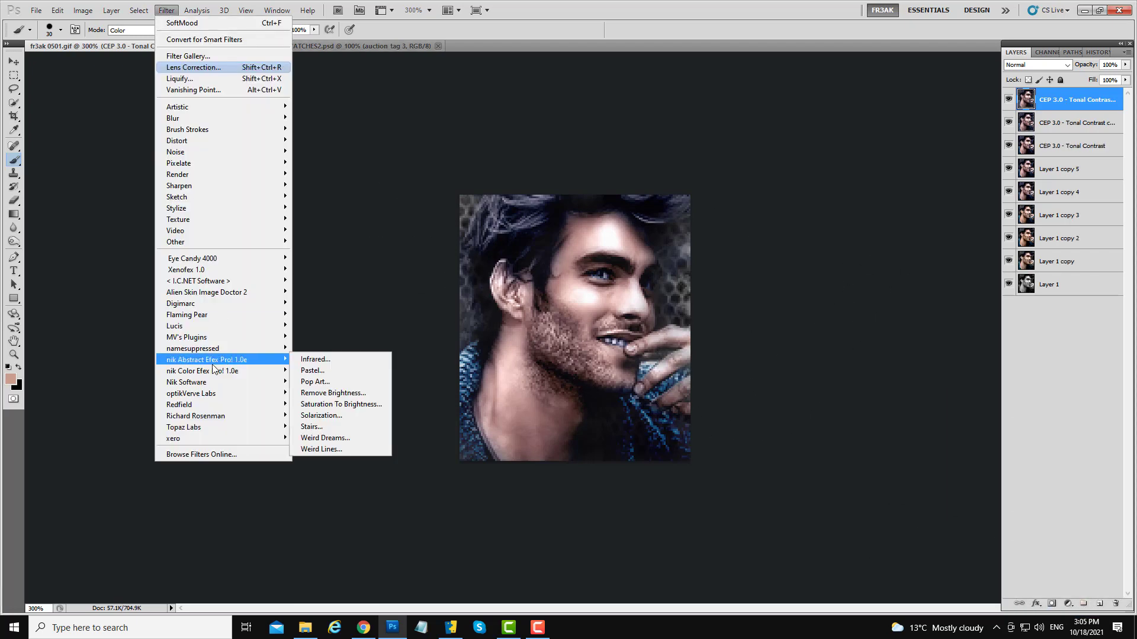
{"action": "mouse_move", "coordinate": [199, 441]}
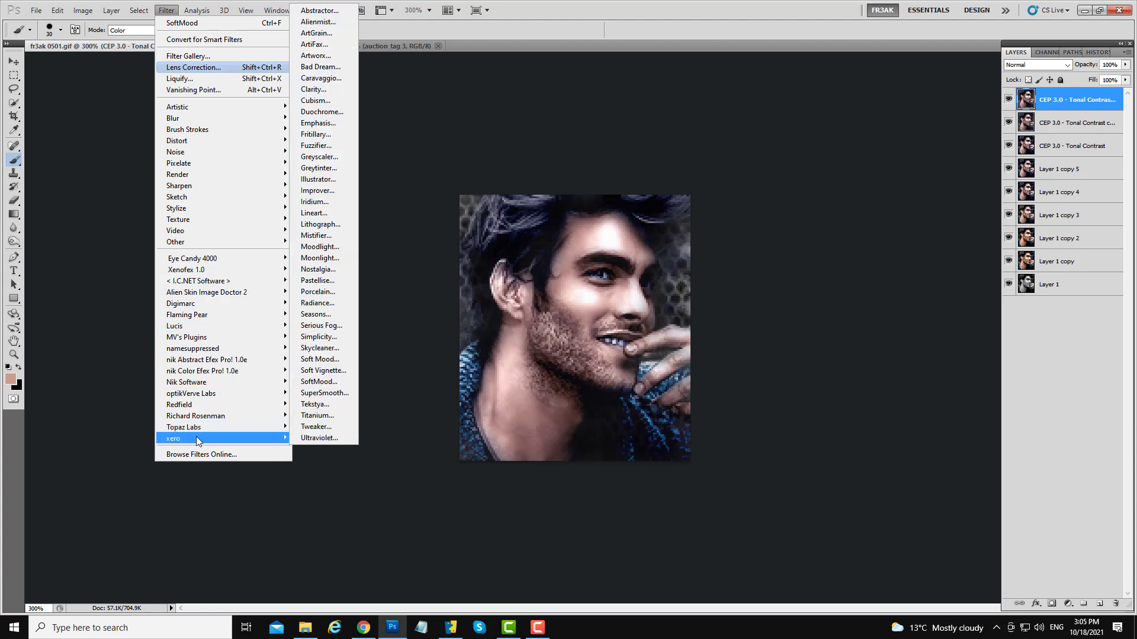
{"action": "left_click", "coordinate": [319, 91]}
{"action": "mouse_move", "coordinate": [669, 154]}
{"action": "left_mouse_down"}
{"action": "mouse_move", "coordinate": [294, 93]}
{"action": "mouse_move", "coordinate": [366, 119]}
{"action": "mouse_move", "coordinate": [335, 119]}
{"action": "mouse_move", "coordinate": [329, 139]}
{"action": "mouse_move", "coordinate": [313, 138]}
{"action": "mouse_move", "coordinate": [334, 140]}
{"action": "mouse_move", "coordinate": [337, 120]}
{"action": "left_mouse_up"}
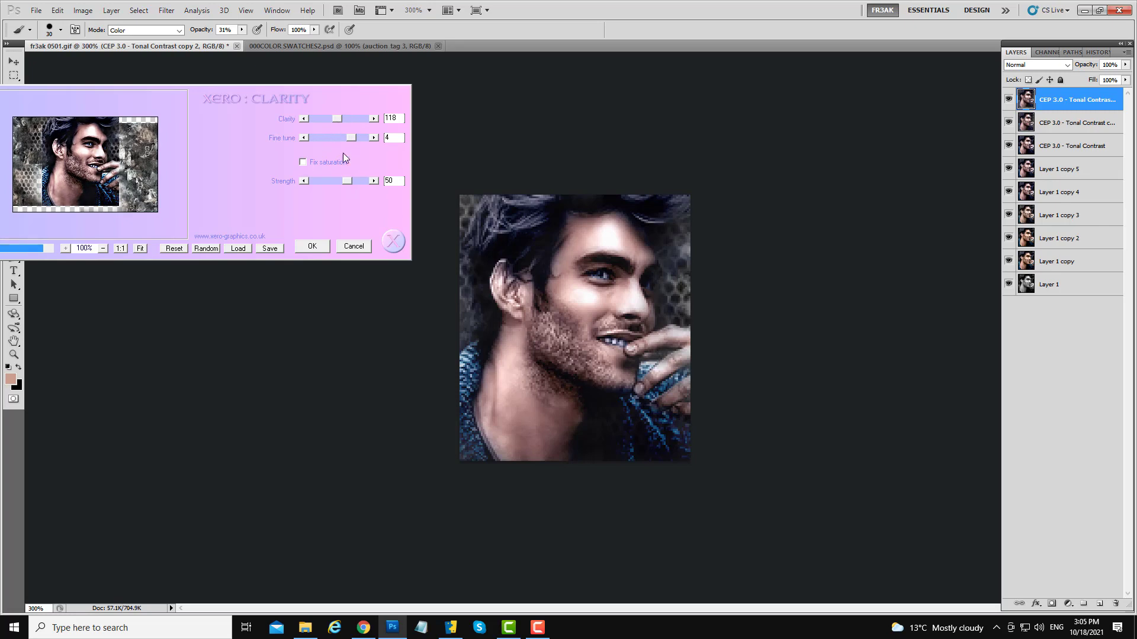
{"action": "left_click_drag", "start_coordinate": [332, 180], "coordinate": [351, 182]}
{"action": "left_click", "coordinate": [359, 249]}
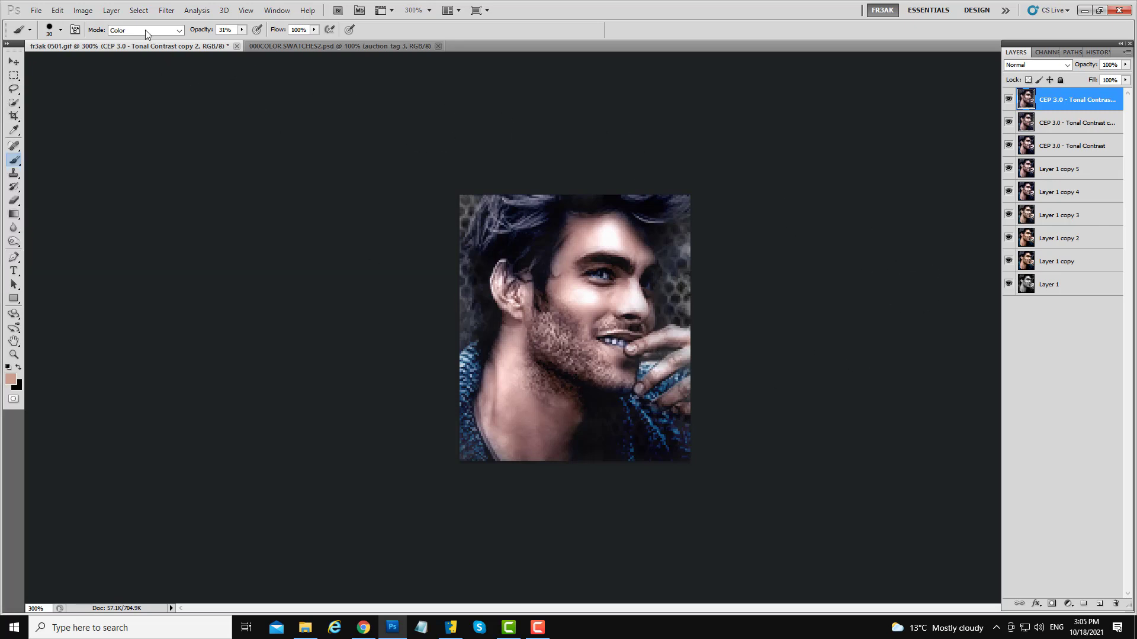
- Apply Xero SoftMood XL with exposure 57, contrast 21, saturation 2 and a reduced softness
{"action": "left_click", "coordinate": [166, 10]}
{"action": "mouse_move", "coordinate": [211, 438]}
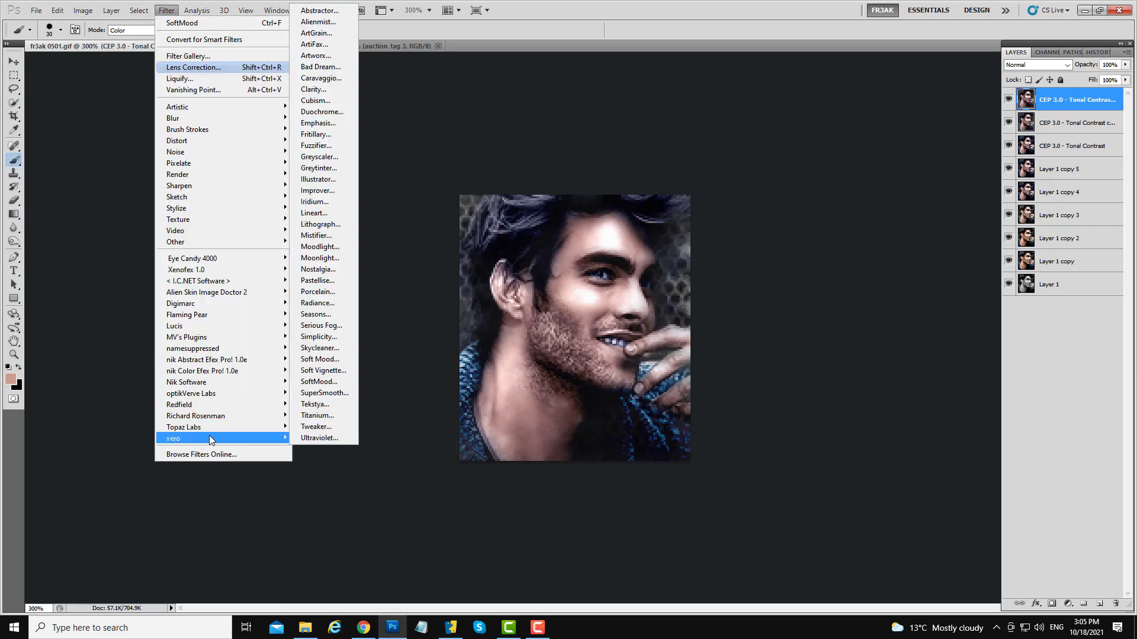
{"action": "left_click", "coordinate": [332, 360]}
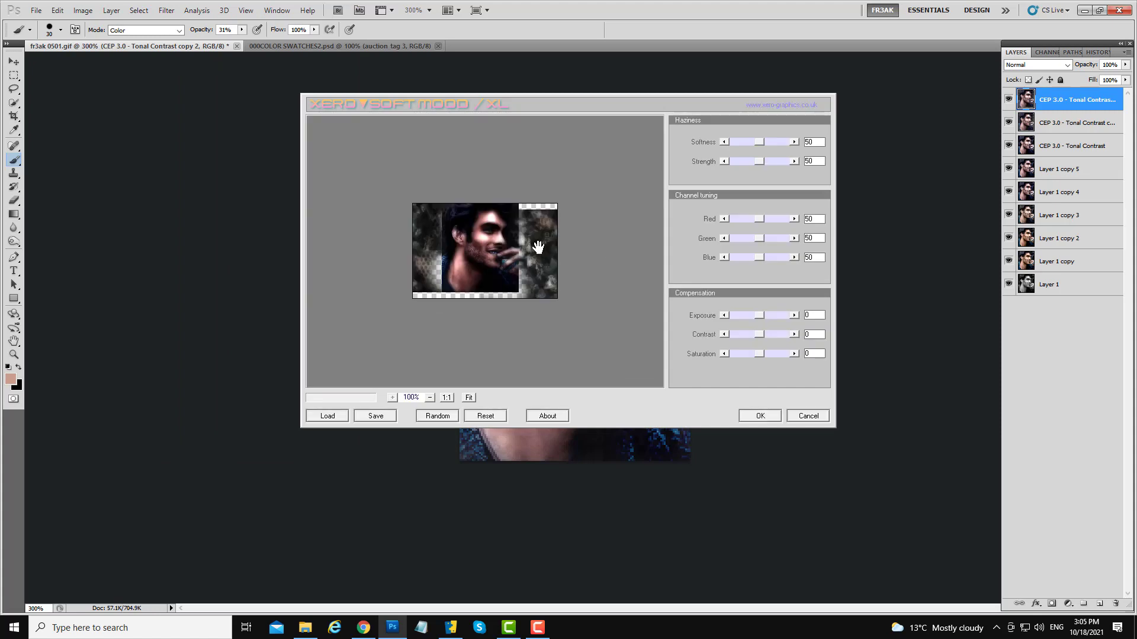
{"action": "left_click_drag", "start_coordinate": [710, 104], "coordinate": [357, 103]}
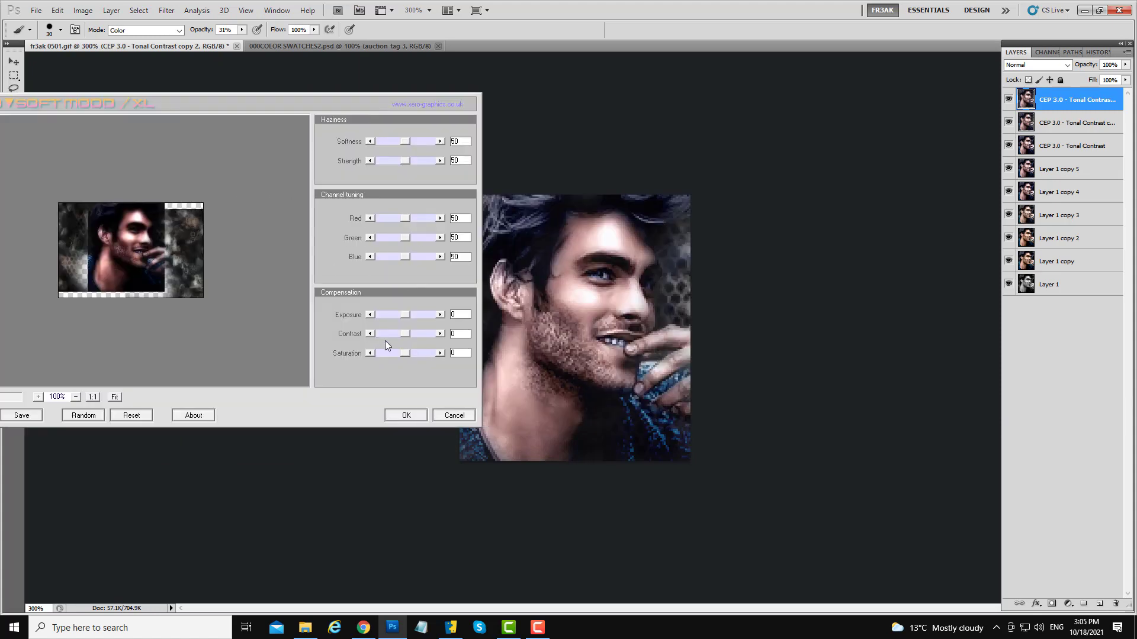
{"action": "left_click", "coordinate": [418, 316]}
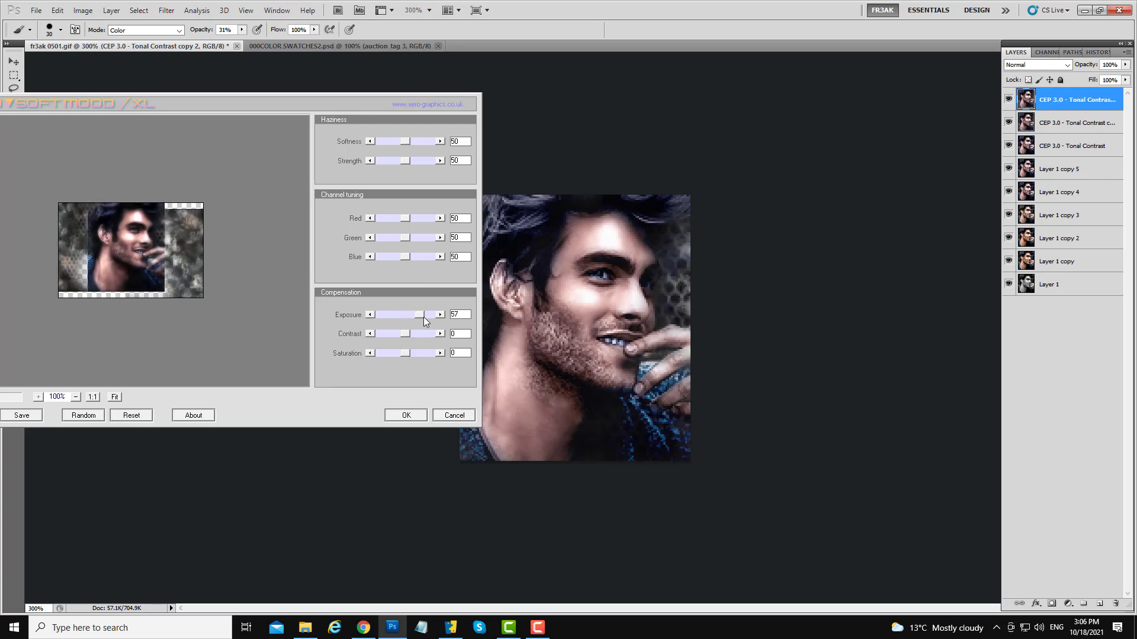
{"action": "left_click", "coordinate": [415, 333]}
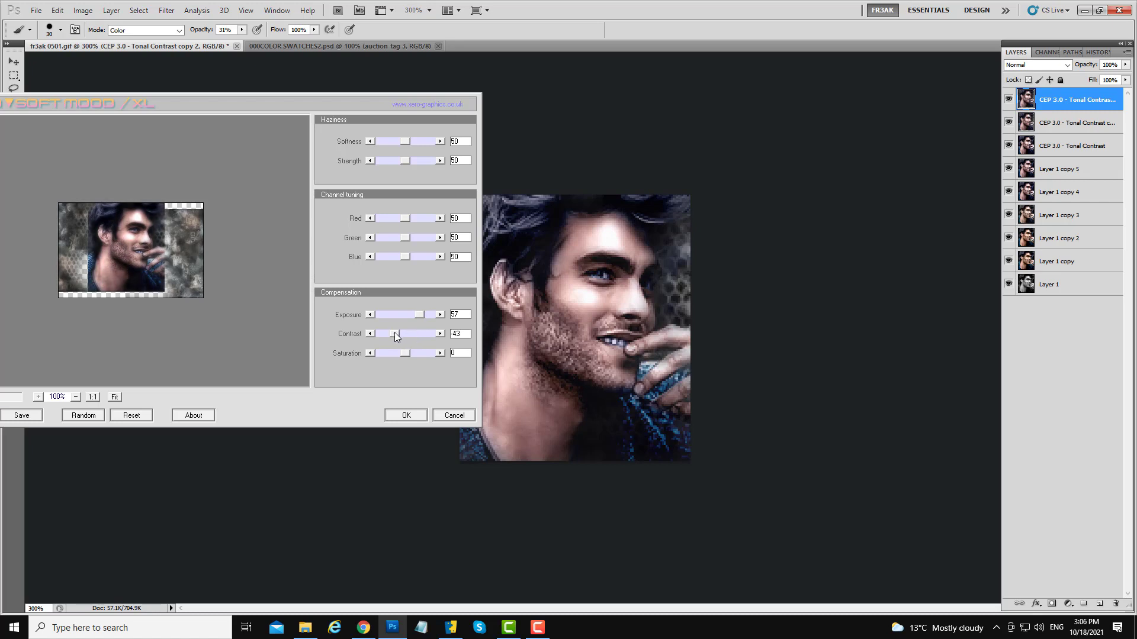
{"action": "left_click_drag", "start_coordinate": [394, 332], "coordinate": [400, 332]}
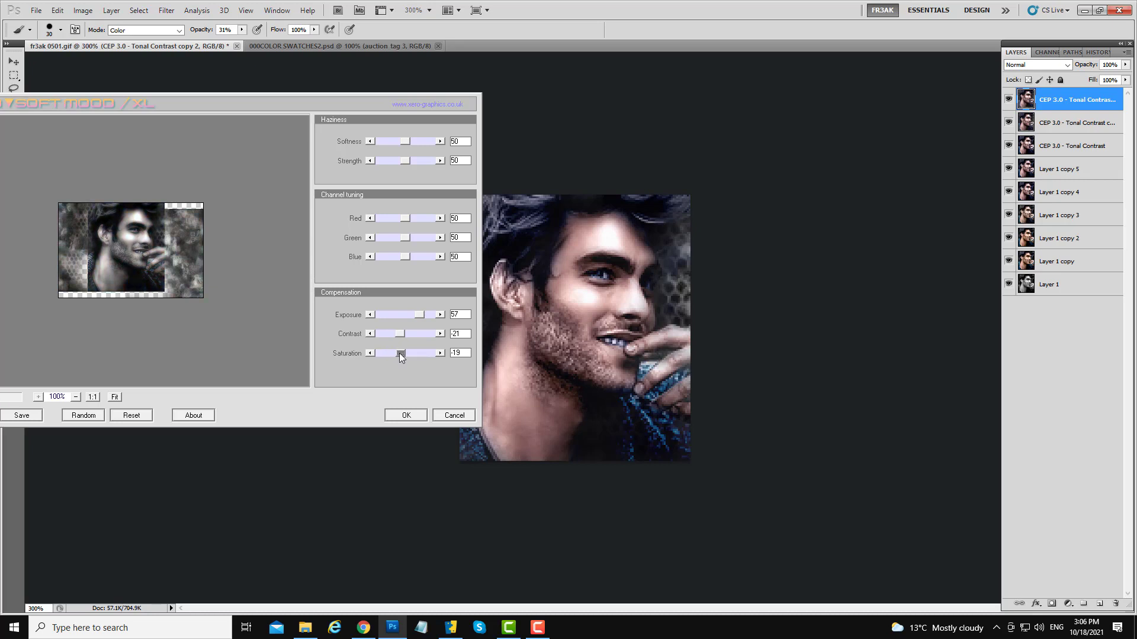
{"action": "left_click_drag", "start_coordinate": [399, 353], "coordinate": [402, 353]}
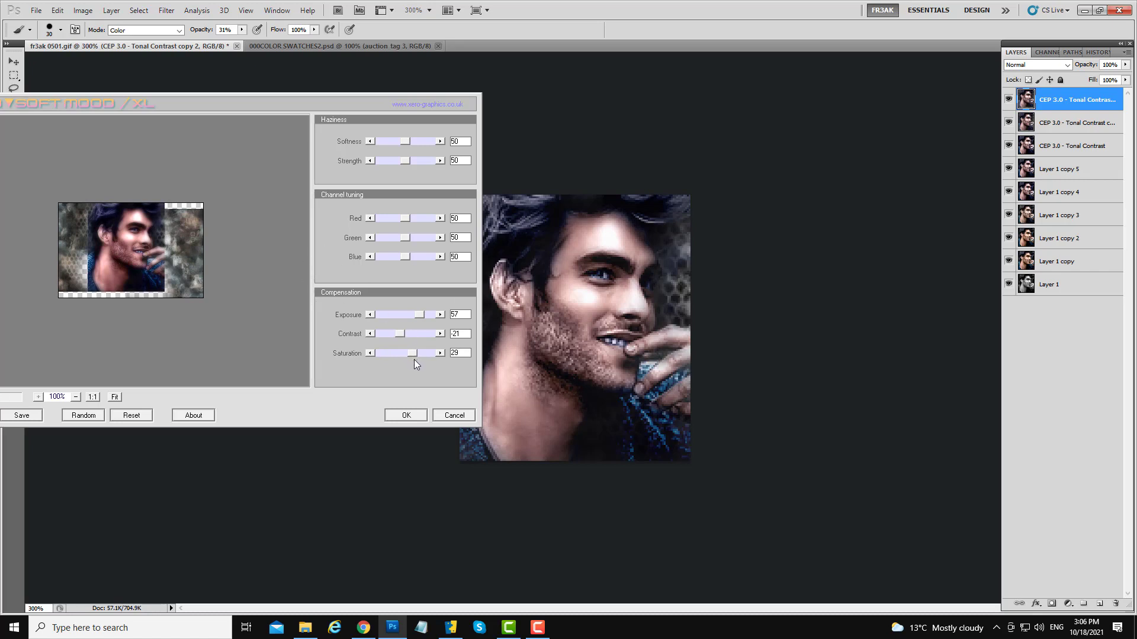
{"action": "left_click_drag", "start_coordinate": [414, 360], "coordinate": [402, 359]}
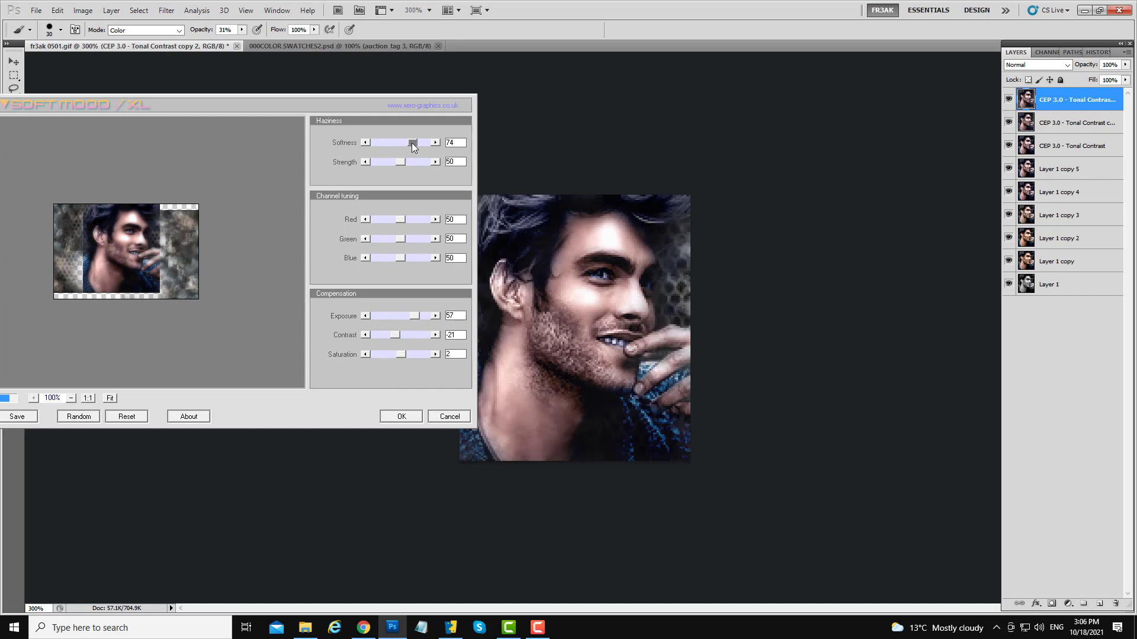
{"action": "mouse_move", "coordinate": [411, 143]}
{"action": "left_mouse_down"}
{"action": "mouse_move", "coordinate": [389, 142]}
{"action": "mouse_move", "coordinate": [413, 142]}
{"action": "left_mouse_up"}
{"action": "left_click_drag", "start_coordinate": [399, 142], "coordinate": [390, 141]}
{"action": "left_click", "coordinate": [400, 417]}
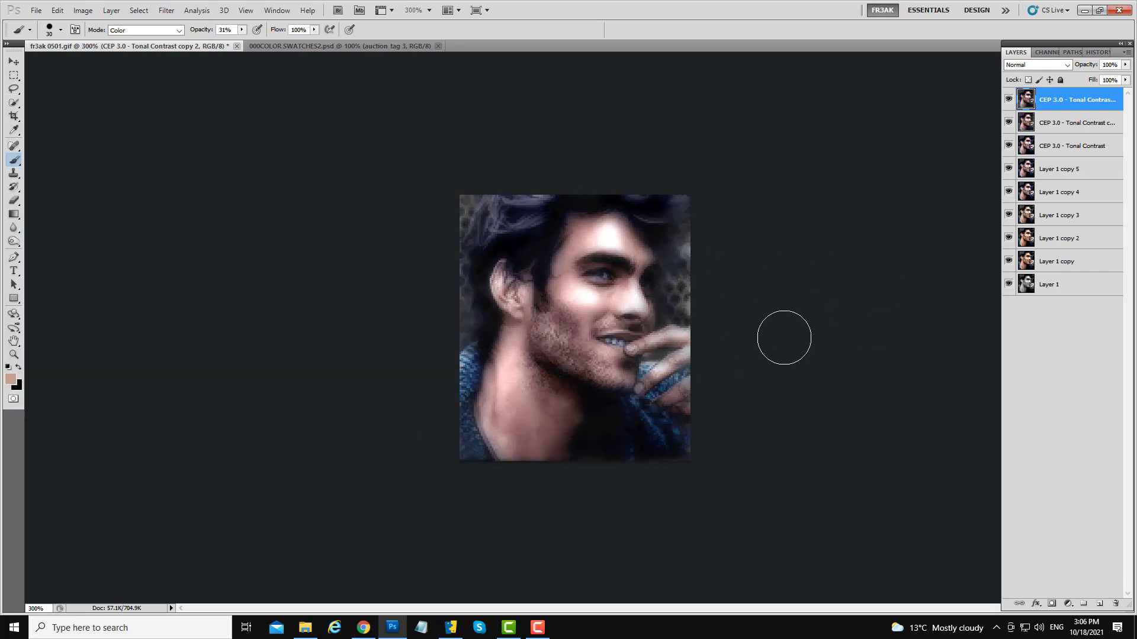
- Toggle the top layer's visibility repeatedly to compare the SoftMood result with the layers below
{"action": "left_click", "coordinate": [1008, 102]}
{"action": "left_click", "coordinate": [1009, 102]}
{"action": "left_click", "coordinate": [1009, 102]}
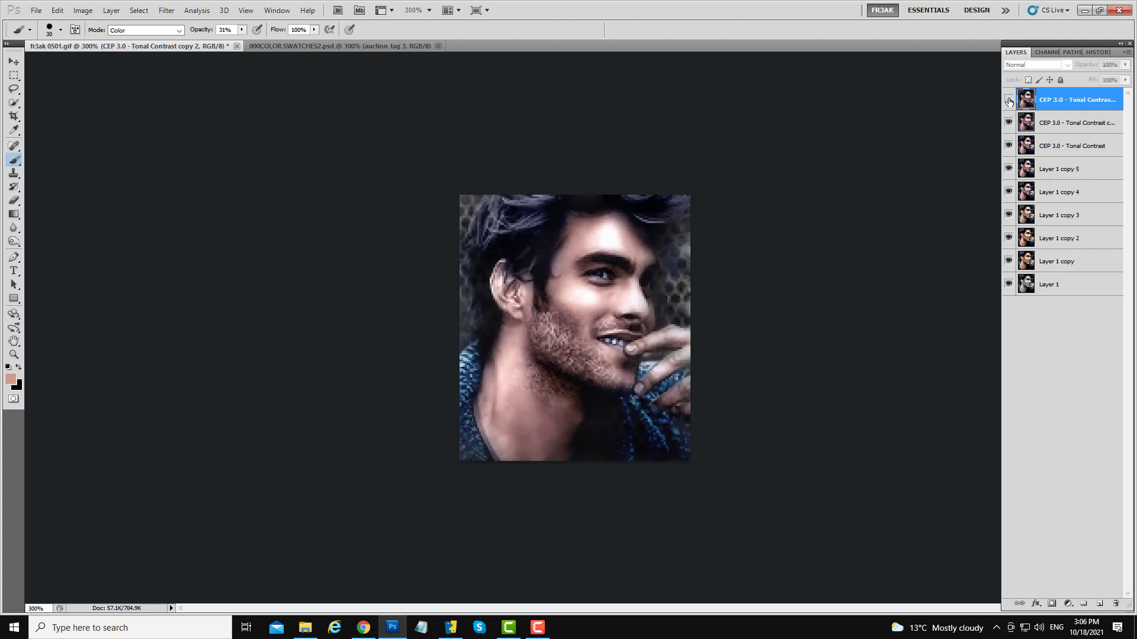
{"action": "left_click", "coordinate": [1008, 102]}
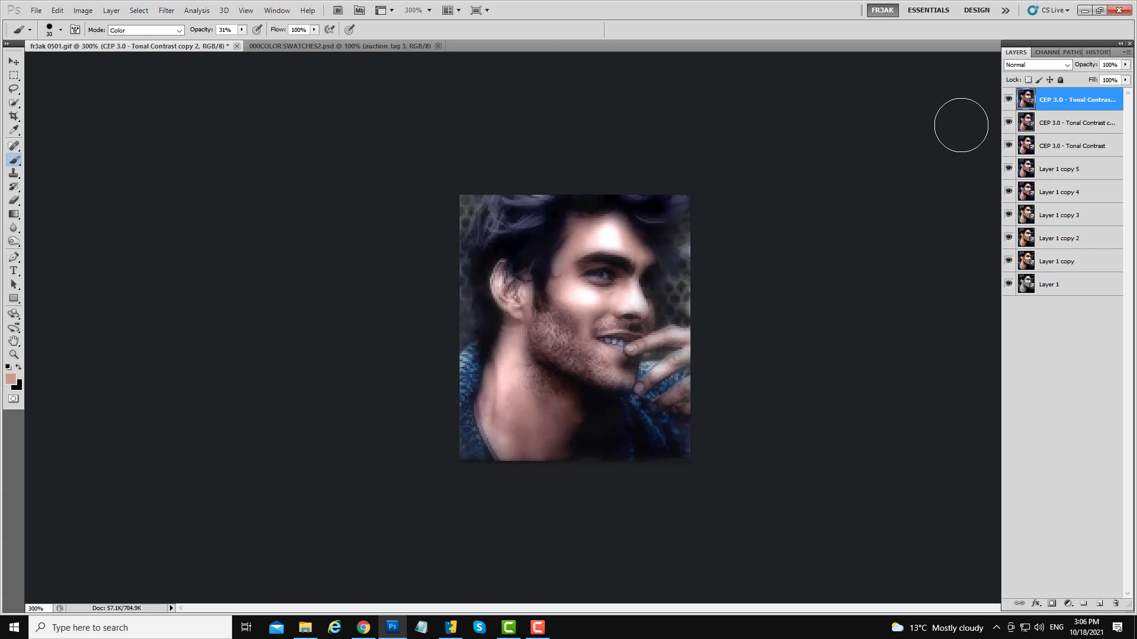
{"action": "left_click", "coordinate": [1009, 100]}
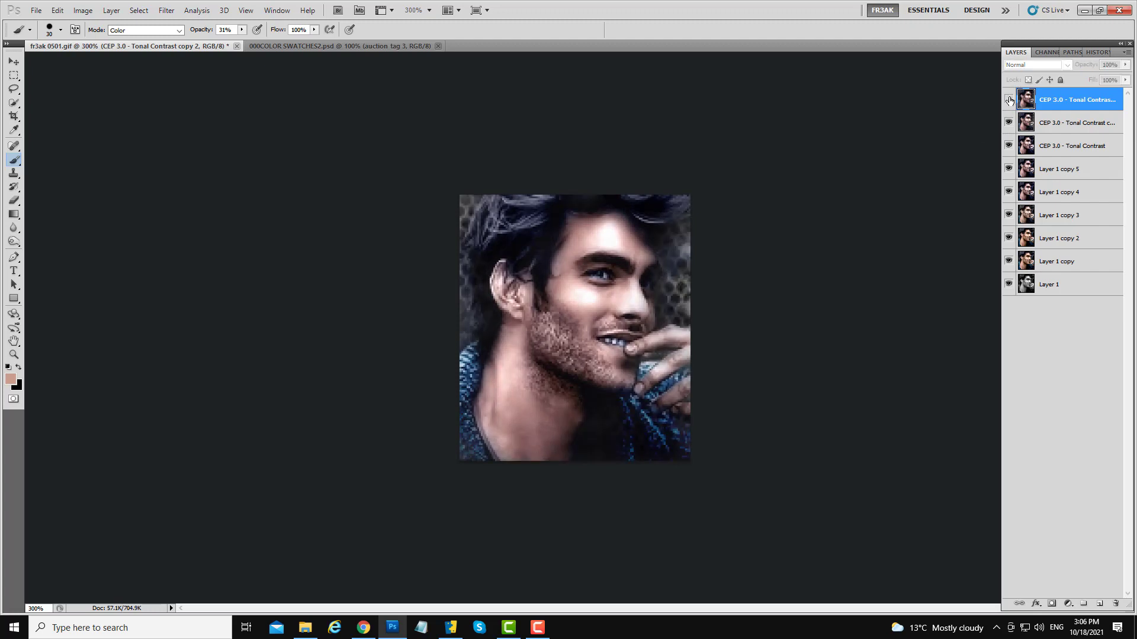
{"action": "left_click", "coordinate": [1009, 100]}
{"action": "left_click", "coordinate": [1009, 100]}
{"action": "left_click", "coordinate": [1009, 100]}
{"action": "left_click", "coordinate": [1009, 100]}
{"action": "left_click", "coordinate": [1009, 101]}
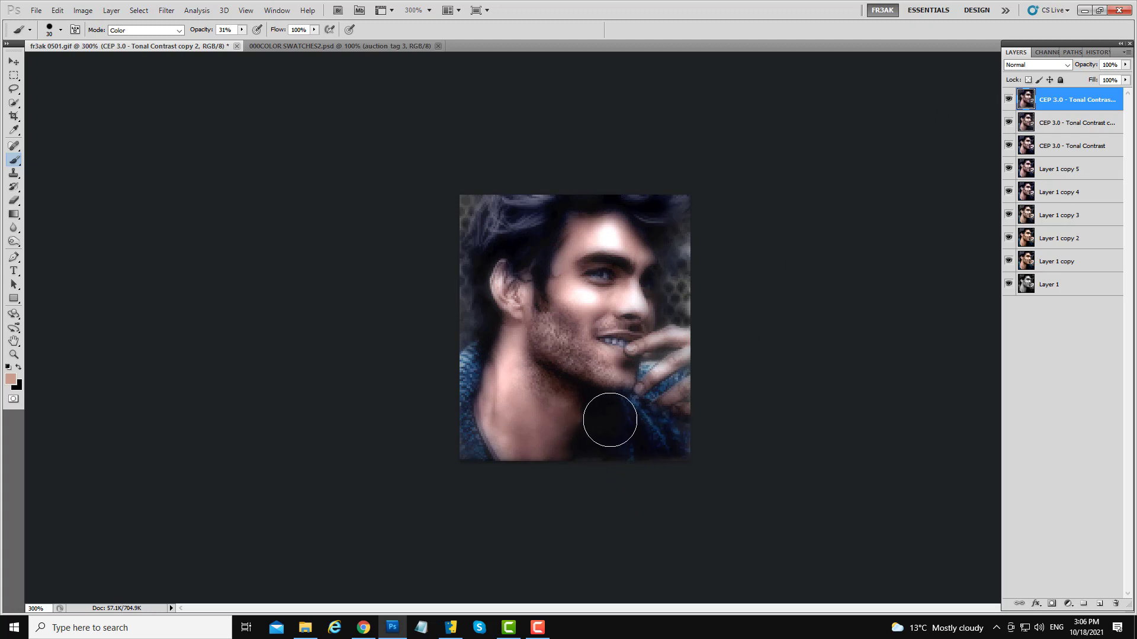
{"action": "left_click", "coordinate": [1009, 101]}
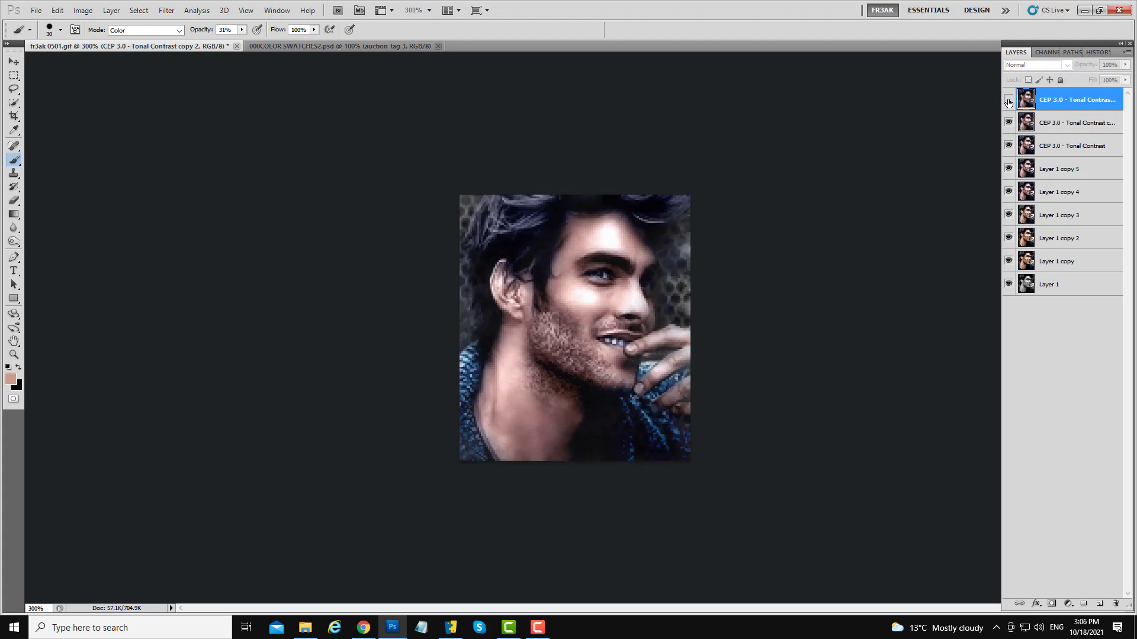
{"action": "left_click", "coordinate": [1009, 99]}
{"action": "left_click", "coordinate": [1009, 101]}
{"action": "left_click", "coordinate": [1009, 99]}
{"action": "left_click", "coordinate": [1009, 100]}
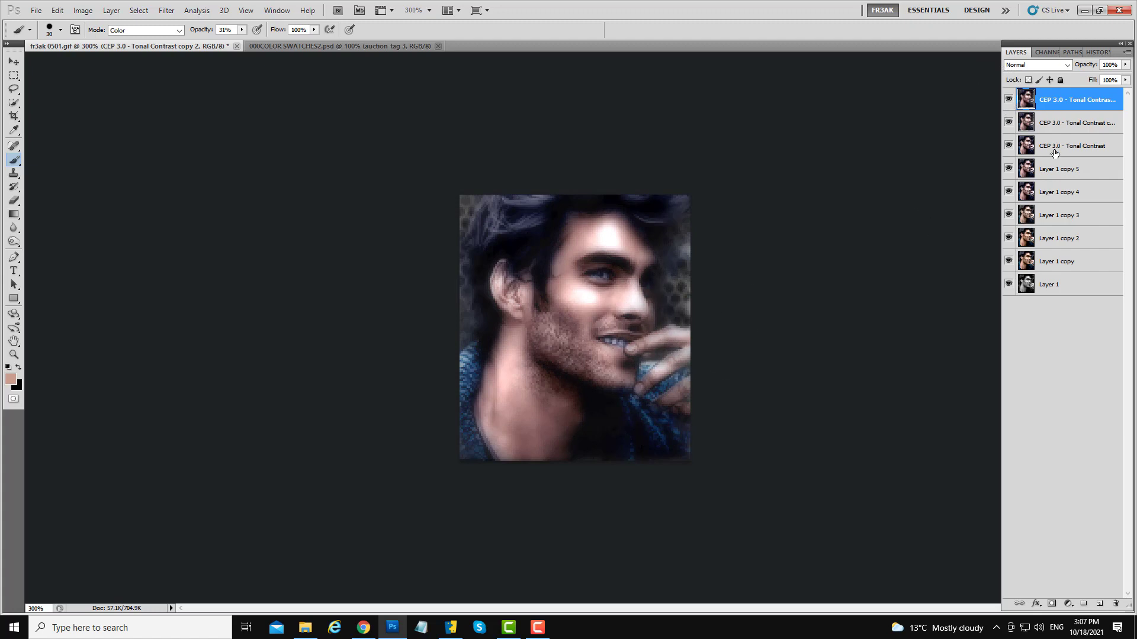
- Set the top layer's opacity to 78% and add a layer mask to it
{"action": "left_click_drag", "start_coordinate": [1127, 67], "coordinate": [1114, 80]}
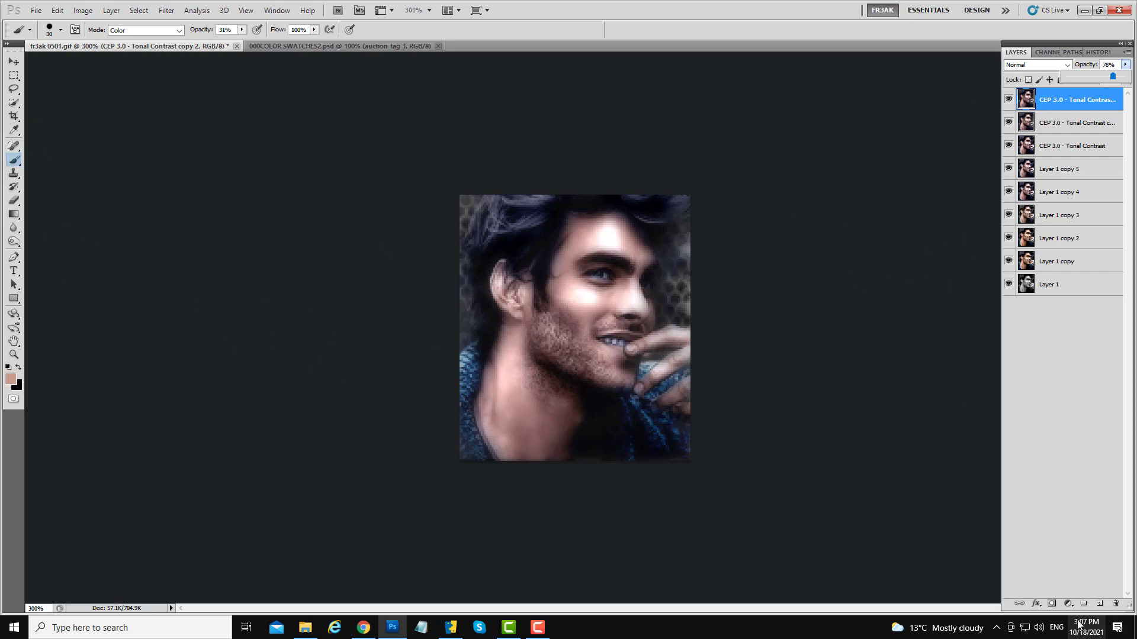
{"action": "left_click", "coordinate": [1051, 603]}
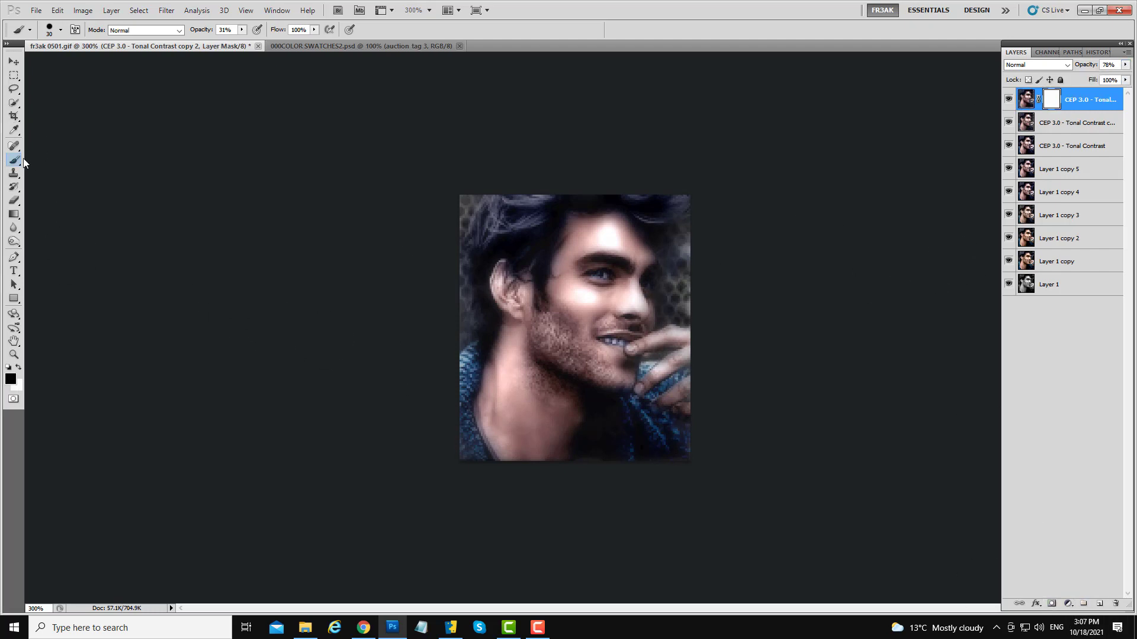
- Paint on the mask to hide the effect over the face, hair, neck and lower corner
{"action": "left_click", "coordinate": [586, 355]}
{"action": "left_click_drag", "start_coordinate": [586, 353], "coordinate": [572, 356]}
{"action": "left_click", "coordinate": [514, 226]}
{"action": "left_click", "coordinate": [673, 213]}
{"action": "left_click", "coordinate": [599, 275]}
{"action": "left_click_drag", "start_coordinate": [622, 284], "coordinate": [612, 285]}
{"action": "left_click", "coordinate": [648, 285]}
{"action": "left_click", "coordinate": [615, 337]}
{"action": "left_click_drag", "start_coordinate": [566, 342], "coordinate": [585, 346]}
{"action": "mouse_move", "coordinate": [524, 316]}
{"action": "left_mouse_down"}
{"action": "mouse_move", "coordinate": [567, 350]}
{"action": "mouse_move", "coordinate": [548, 369]}
{"action": "mouse_move", "coordinate": [566, 383]}
{"action": "left_mouse_up"}
{"action": "right_click", "coordinate": [527, 310]}
{"action": "left_click_drag", "start_coordinate": [500, 287], "coordinate": [538, 306]}
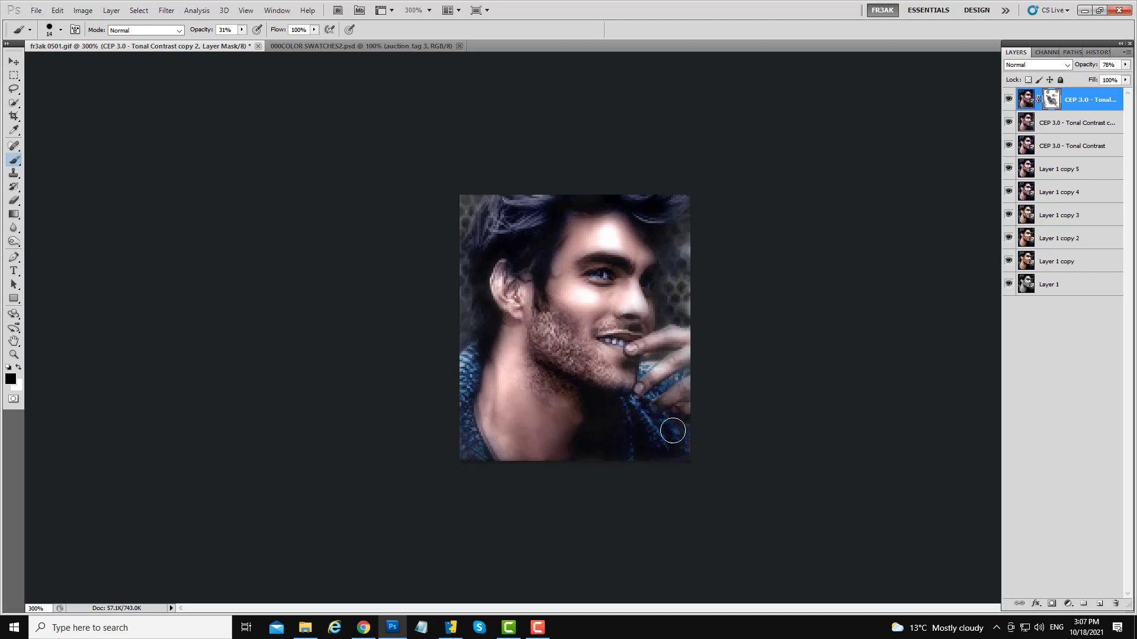
{"action": "mouse_move", "coordinate": [676, 438]}
{"action": "left_mouse_down"}
{"action": "mouse_move", "coordinate": [635, 378]}
{"action": "mouse_move", "coordinate": [653, 464]}
{"action": "left_mouse_up"}
- Merge the masked layer down and duplicate the result
{"action": "right_click", "coordinate": [1079, 106]}
{"action": "left_click", "coordinate": [1054, 350]}
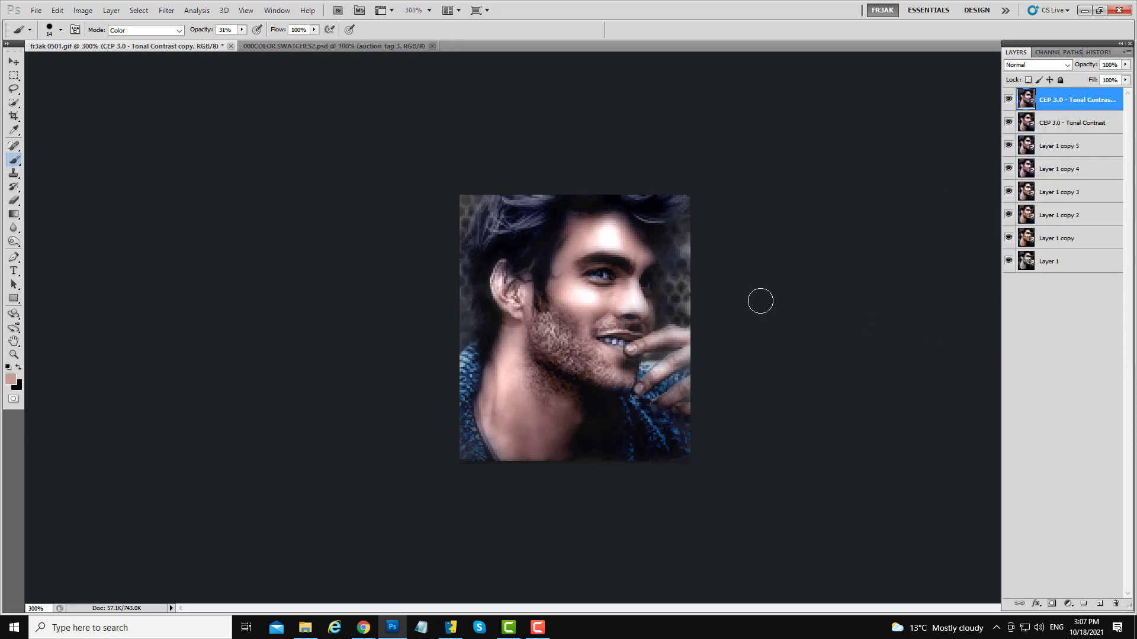
{"action": "left_click_drag", "start_coordinate": [1047, 105], "coordinate": [1100, 603]}
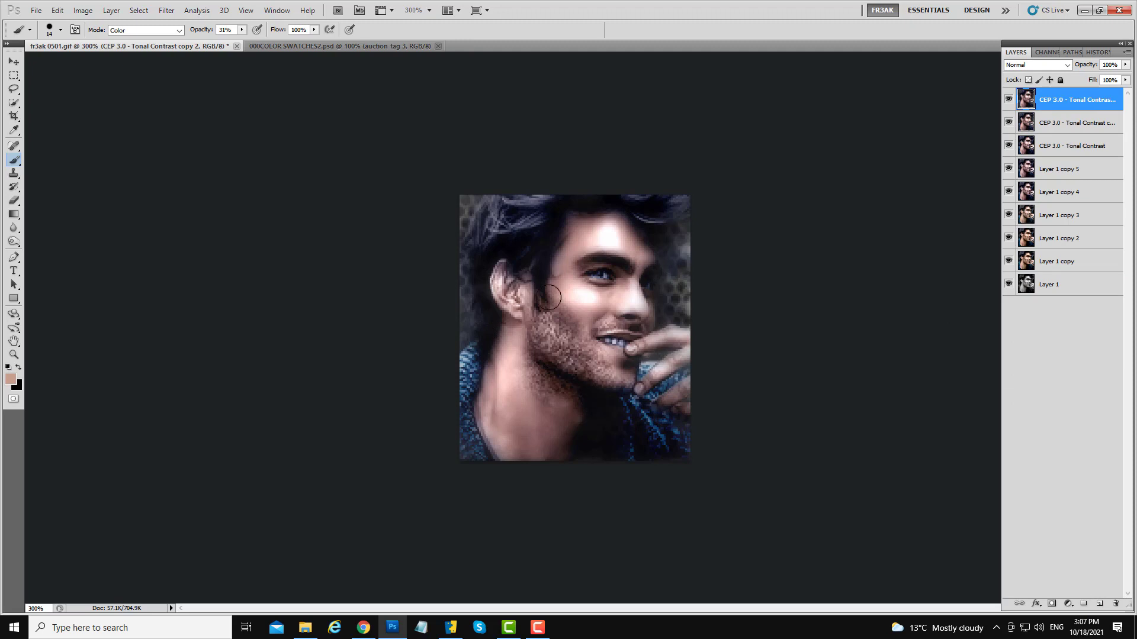
- Apply the Topaz InFocus filter to the top layer using the "Pre sharpening _ common" preset
{"action": "left_click", "coordinate": [166, 10]}
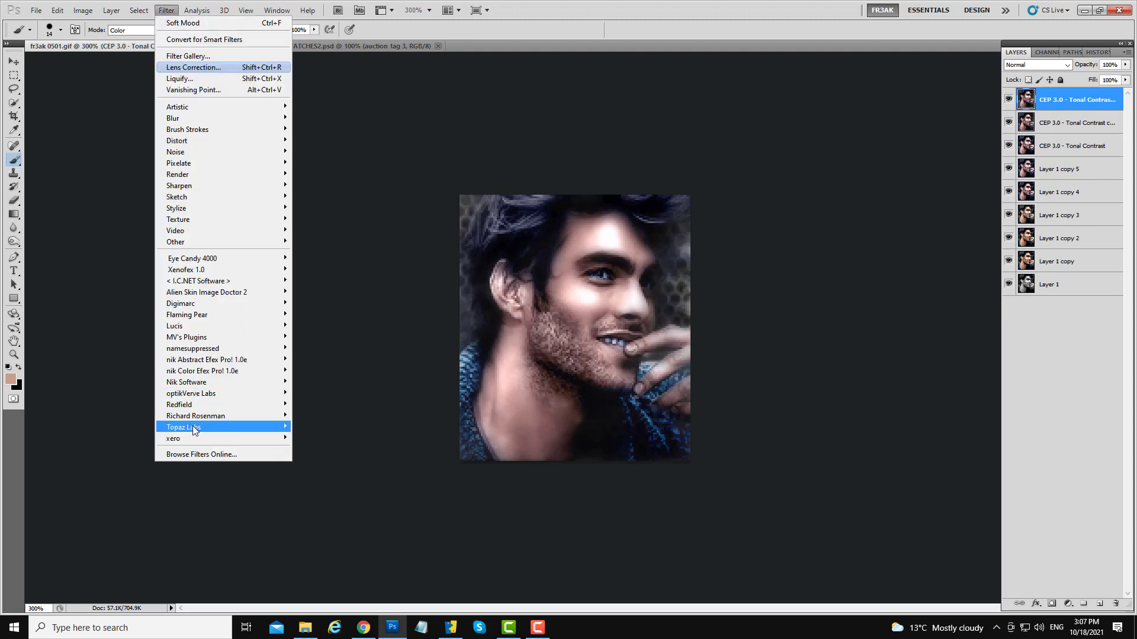
{"action": "left_click", "coordinate": [325, 461]}
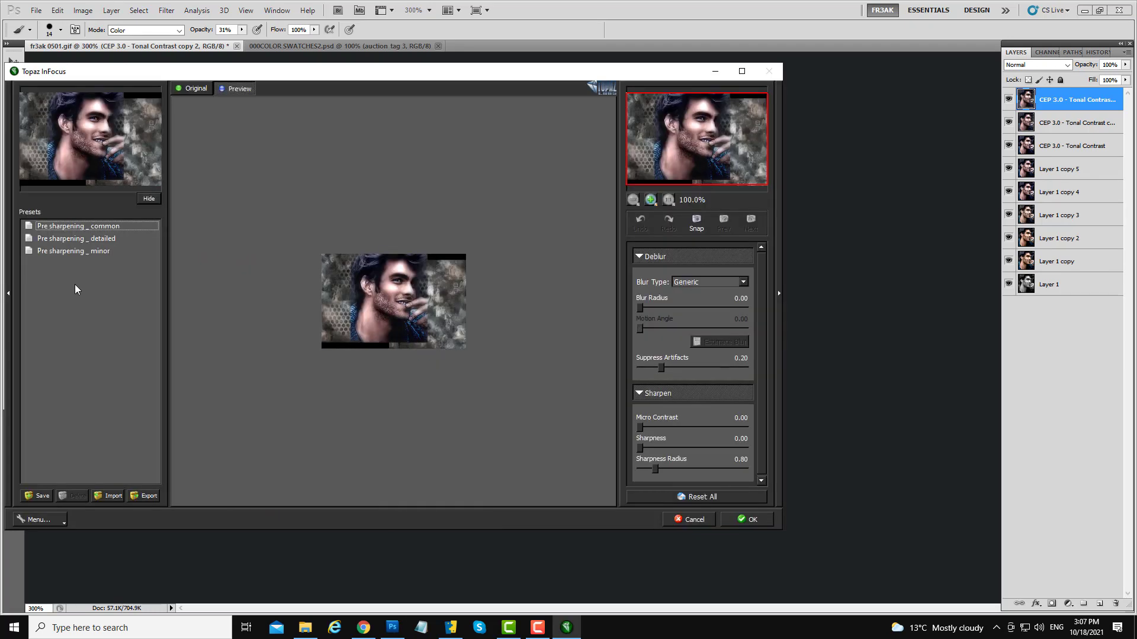
{"action": "left_click", "coordinate": [90, 251]}
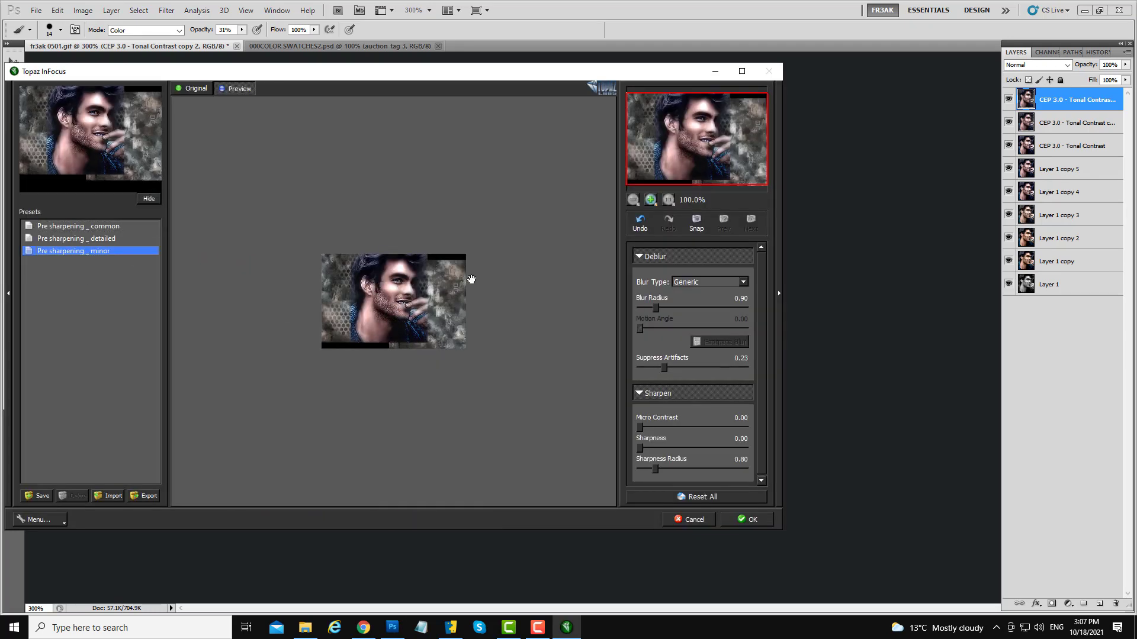
{"action": "left_click", "coordinate": [83, 228]}
{"action": "left_click", "coordinate": [63, 240]}
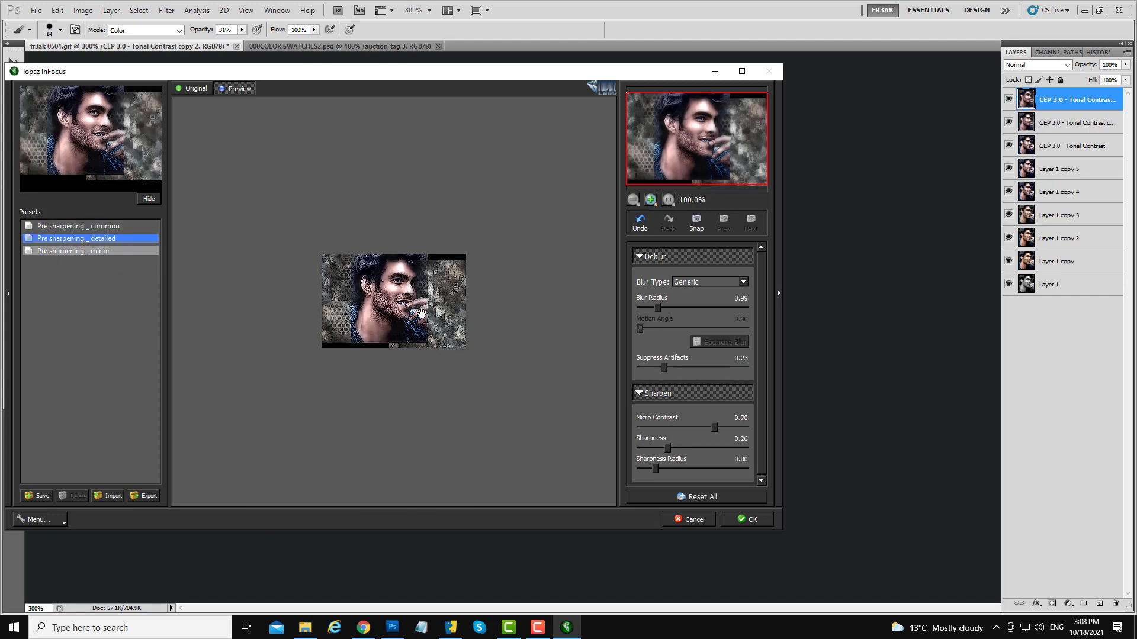
{"action": "left_click", "coordinate": [93, 228]}
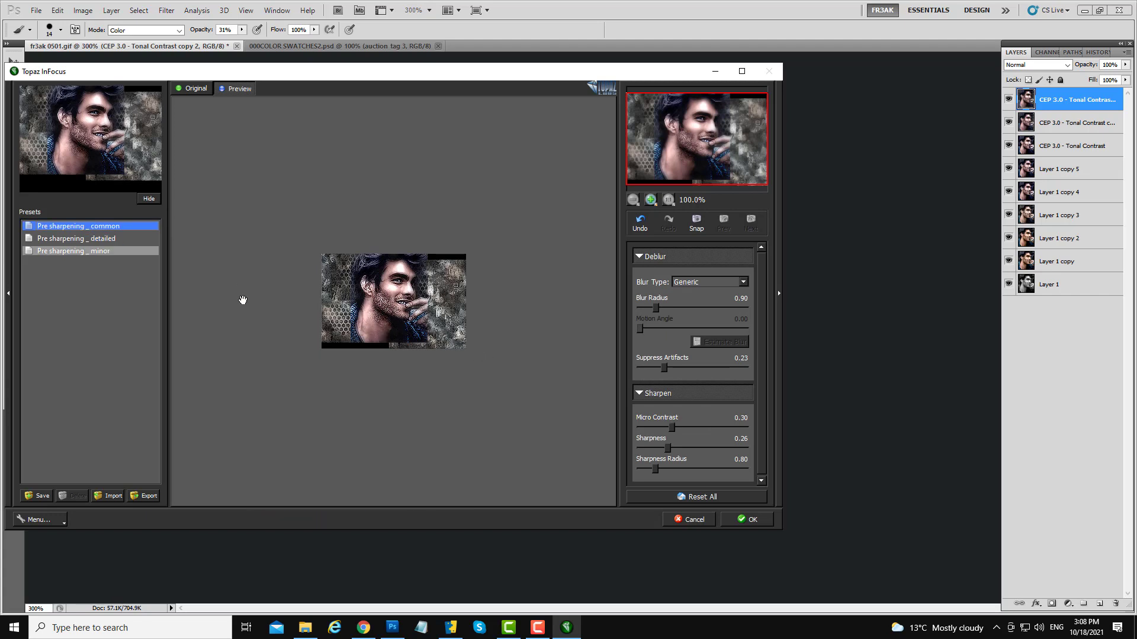
{"action": "left_click", "coordinate": [82, 251]}
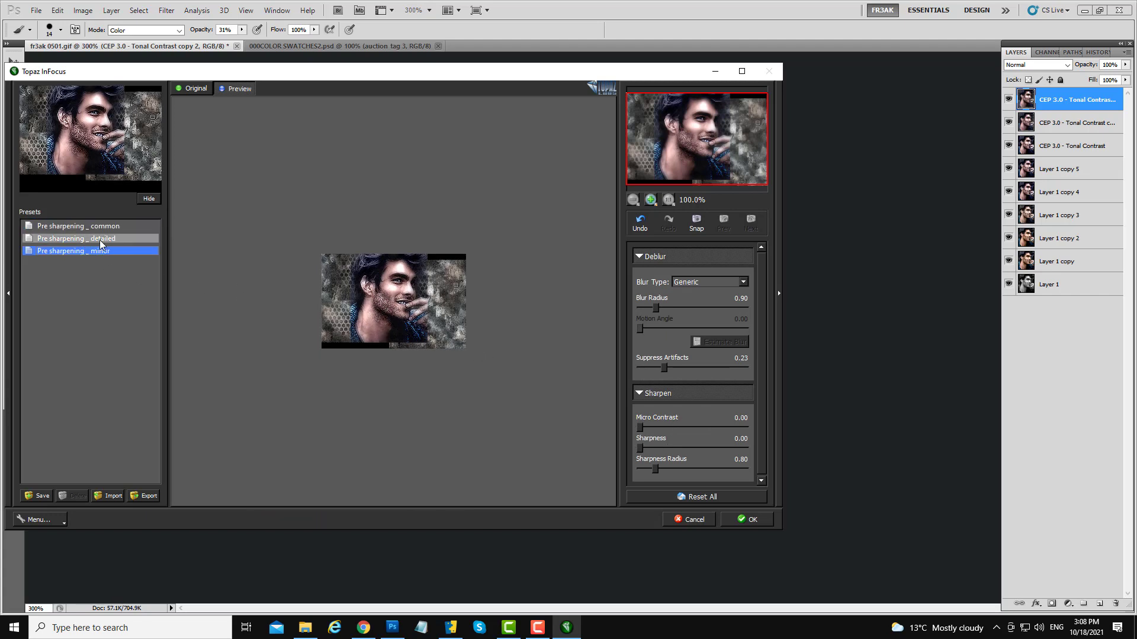
{"action": "left_click", "coordinate": [96, 229]}
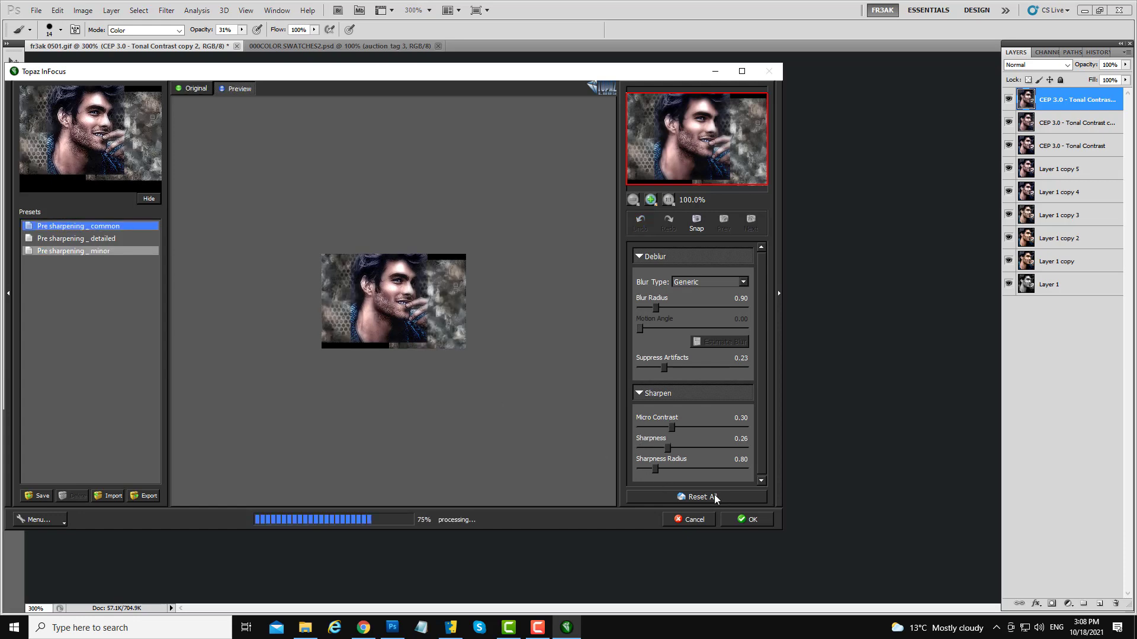
{"action": "left_click", "coordinate": [763, 520]}
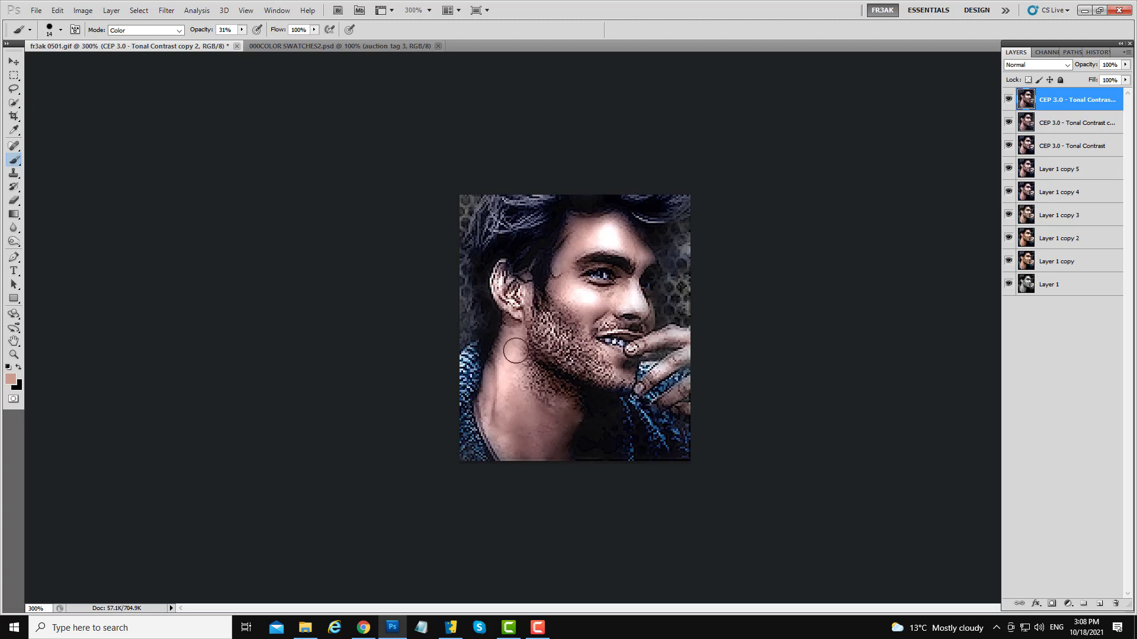
- Set the top layer's blend mode to Darken and toggle its visibility to compare the result
{"action": "left_click", "coordinate": [1039, 66]}
{"action": "left_click", "coordinate": [1025, 103]}
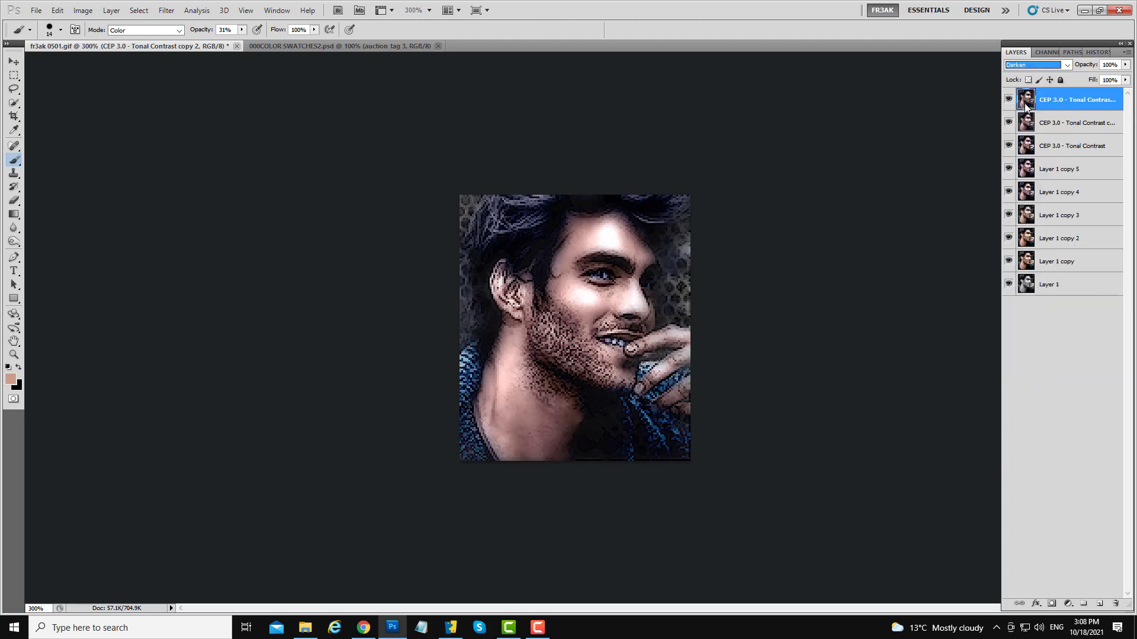
{"action": "left_click", "coordinate": [1008, 101]}
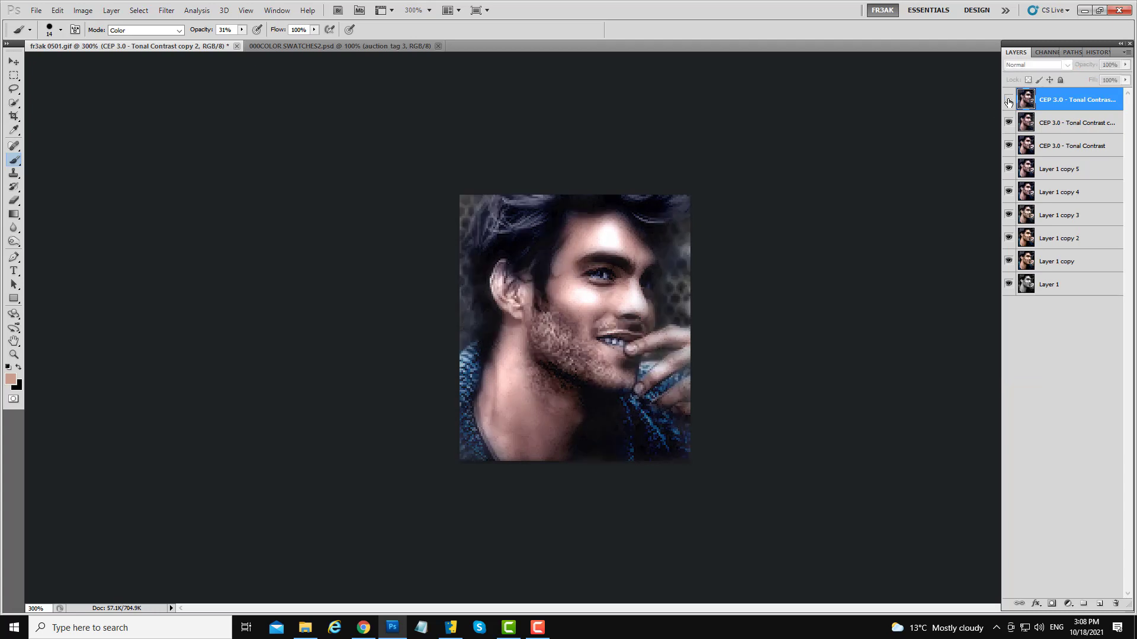
{"action": "left_click", "coordinate": [1009, 101]}
{"action": "left_click", "coordinate": [1009, 101]}
{"action": "left_click", "coordinate": [1009, 101]}
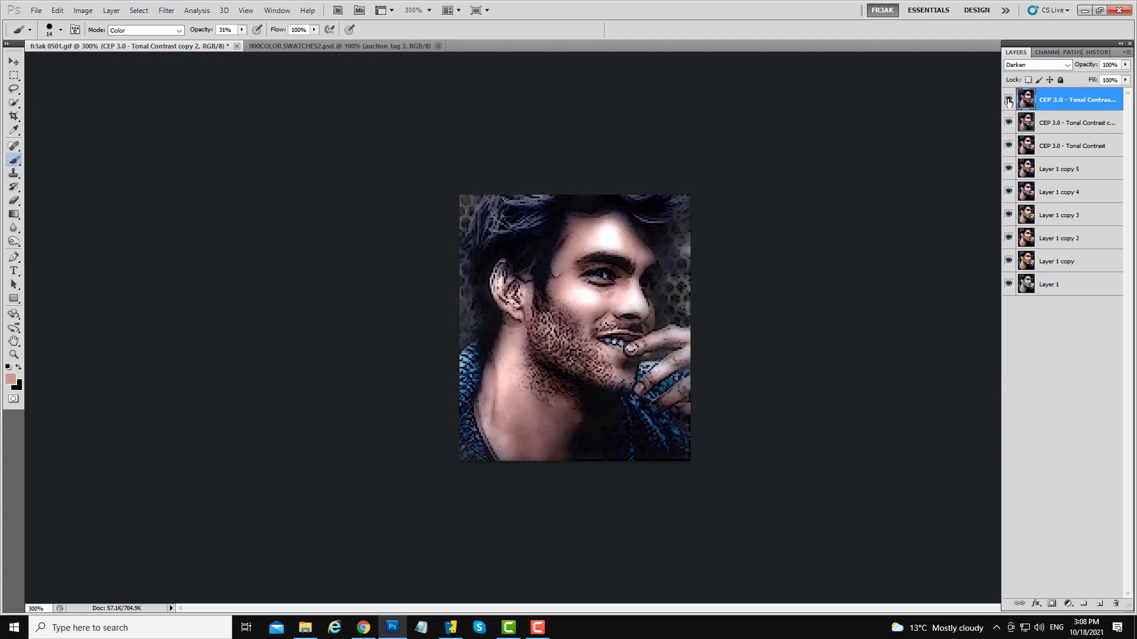
- Switch the top layer's blend mode to Lighten and toggle its visibility repeatedly to compare
{"action": "left_click", "coordinate": [1036, 64]}
{"action": "left_click", "coordinate": [1025, 162]}
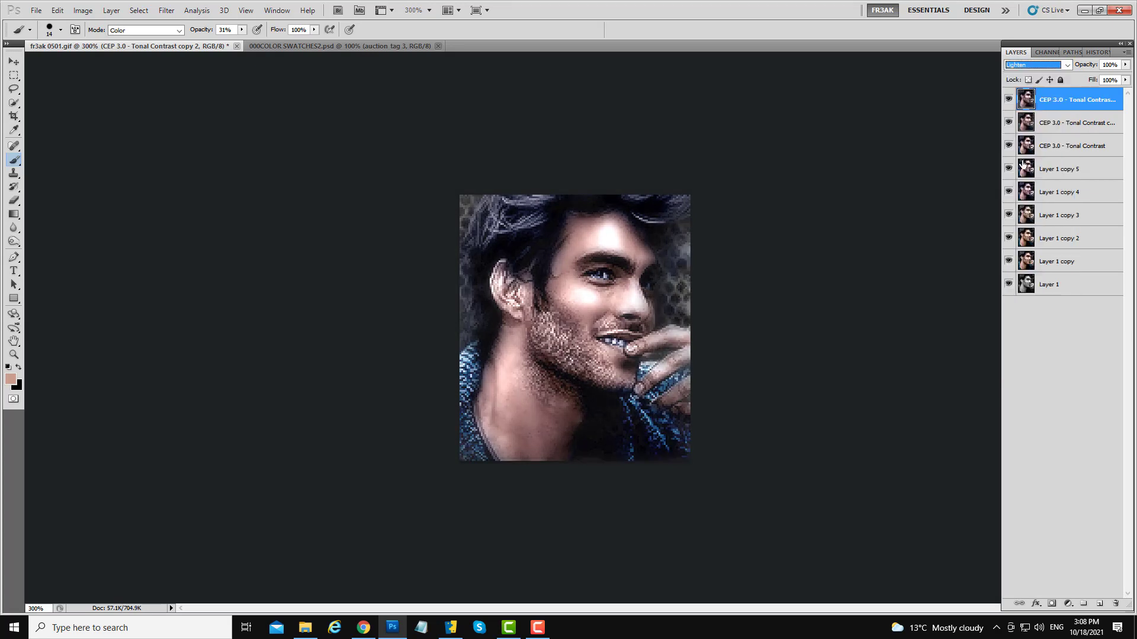
{"action": "left_click", "coordinate": [1008, 101]}
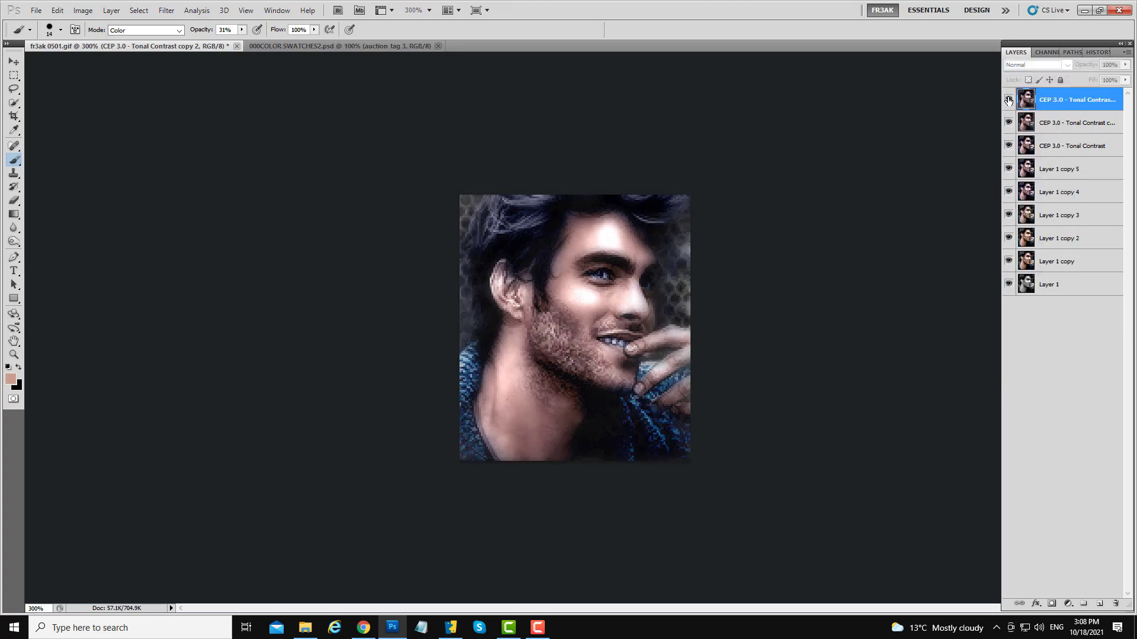
{"action": "left_click", "coordinate": [1009, 101]}
{"action": "left_click", "coordinate": [1009, 101]}
{"action": "left_click", "coordinate": [1008, 101]}
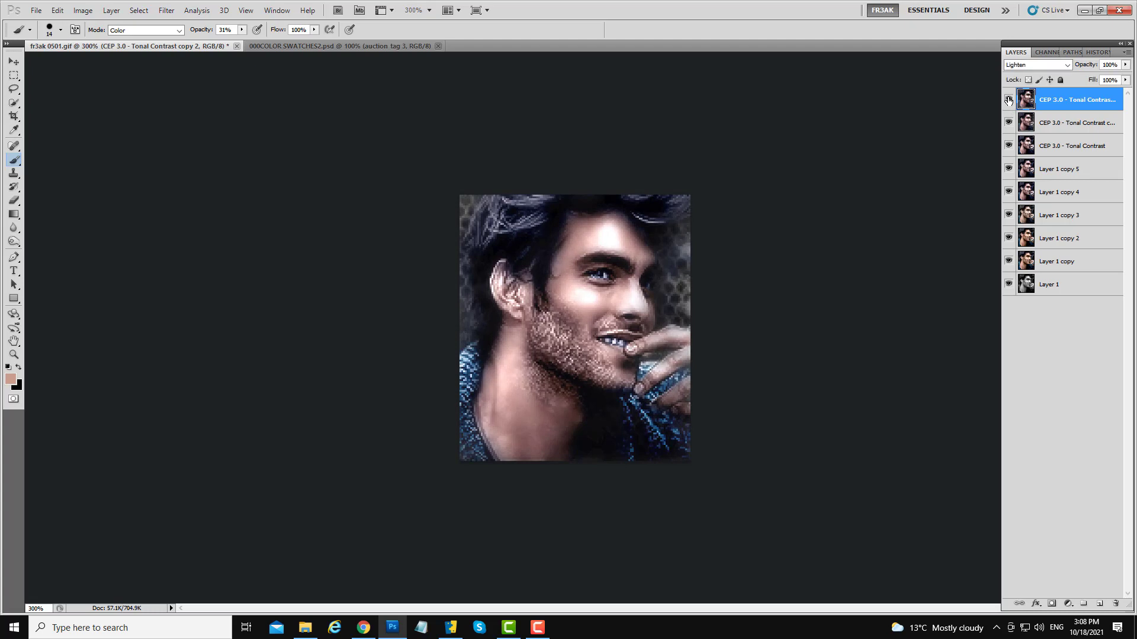
{"action": "left_click", "coordinate": [1008, 101]}
{"action": "left_click", "coordinate": [1008, 100]}
{"action": "left_click", "coordinate": [1009, 101]}
{"action": "left_click", "coordinate": [1009, 100]}
{"action": "left_click", "coordinate": [1008, 101]}
{"action": "left_click", "coordinate": [1008, 101]}
{"action": "left_click", "coordinate": [1008, 101]}
{"action": "left_click", "coordinate": [1008, 101]}
{"action": "left_click", "coordinate": [1009, 101]}
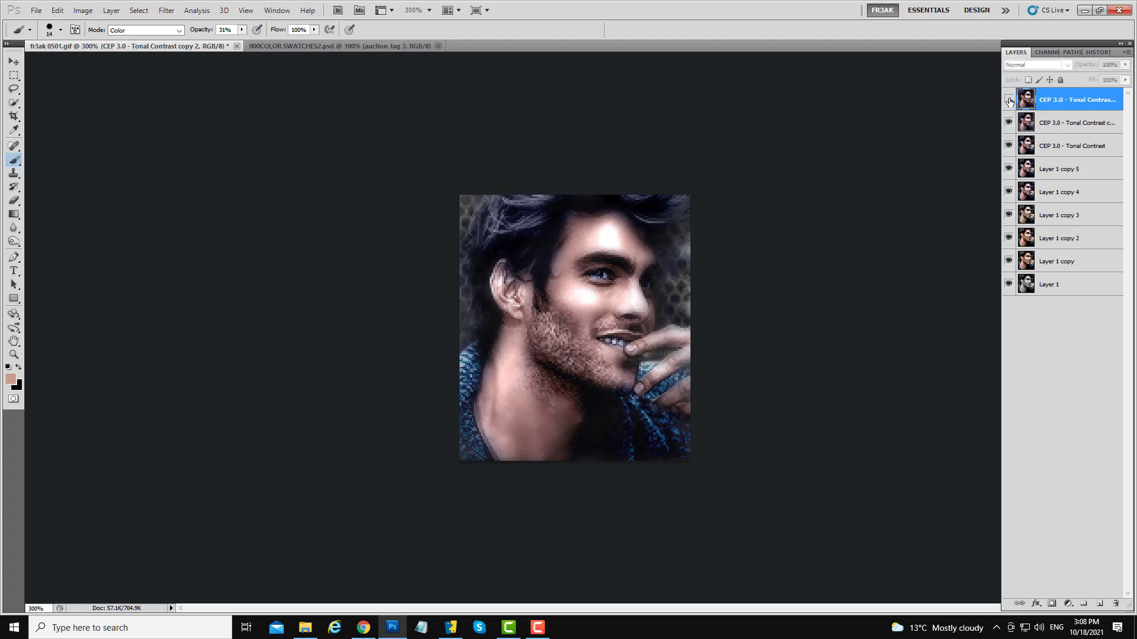
{"action": "left_click", "coordinate": [1008, 100]}
{"action": "left_click", "coordinate": [1008, 100]}
{"action": "left_click", "coordinate": [1008, 100]}
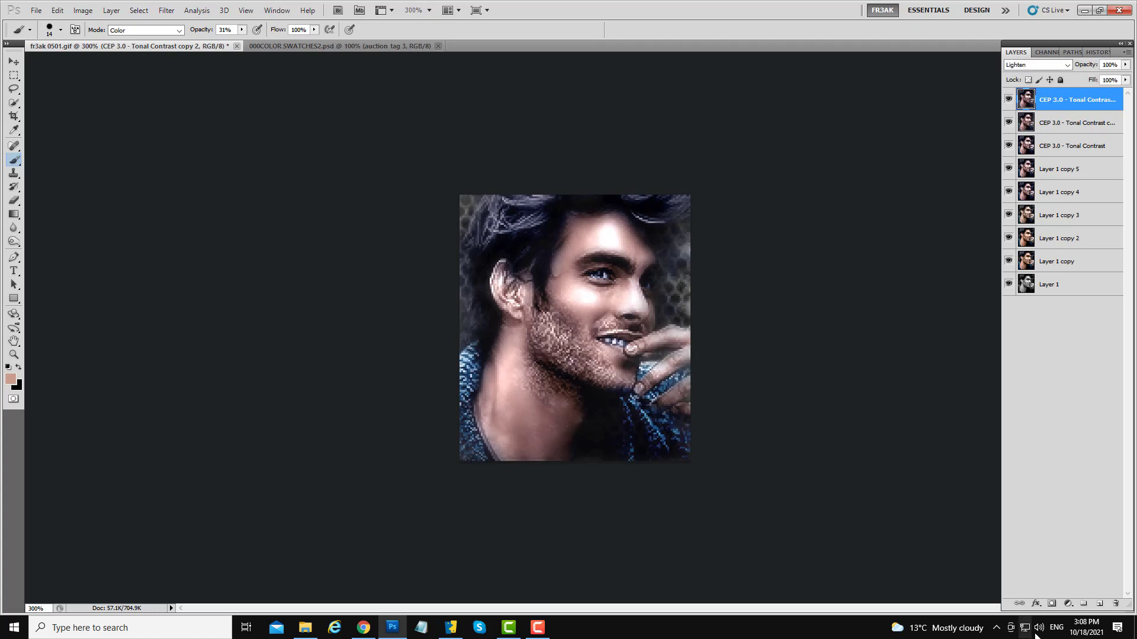
- Add a layer mask to the top layer and paint black on it over the neck, beard and face
{"action": "left_click", "coordinate": [1053, 604]}
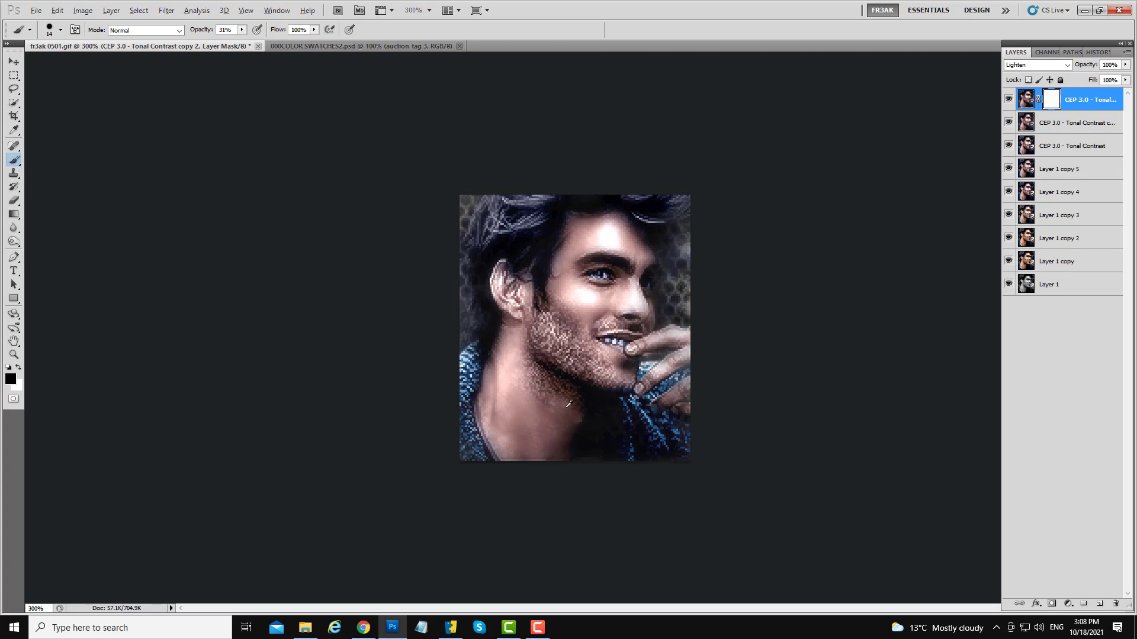
{"action": "left_click_drag", "start_coordinate": [551, 402], "coordinate": [574, 407]}
{"action": "mouse_move", "coordinate": [540, 318]}
{"action": "left_mouse_down"}
{"action": "mouse_move", "coordinate": [517, 335]}
{"action": "mouse_move", "coordinate": [612, 355]}
{"action": "left_mouse_up"}
{"action": "left_click", "coordinate": [574, 286]}
{"action": "mouse_move", "coordinate": [546, 273]}
{"action": "left_mouse_down"}
{"action": "mouse_move", "coordinate": [620, 286]}
{"action": "mouse_move", "coordinate": [527, 394]}
{"action": "mouse_move", "coordinate": [652, 421]}
{"action": "mouse_move", "coordinate": [677, 332]}
{"action": "mouse_move", "coordinate": [605, 248]}
{"action": "mouse_move", "coordinate": [547, 258]}
{"action": "mouse_move", "coordinate": [573, 239]}
{"action": "mouse_move", "coordinate": [524, 445]}
{"action": "mouse_move", "coordinate": [516, 438]}
{"action": "mouse_move", "coordinate": [581, 262]}
{"action": "left_mouse_up"}
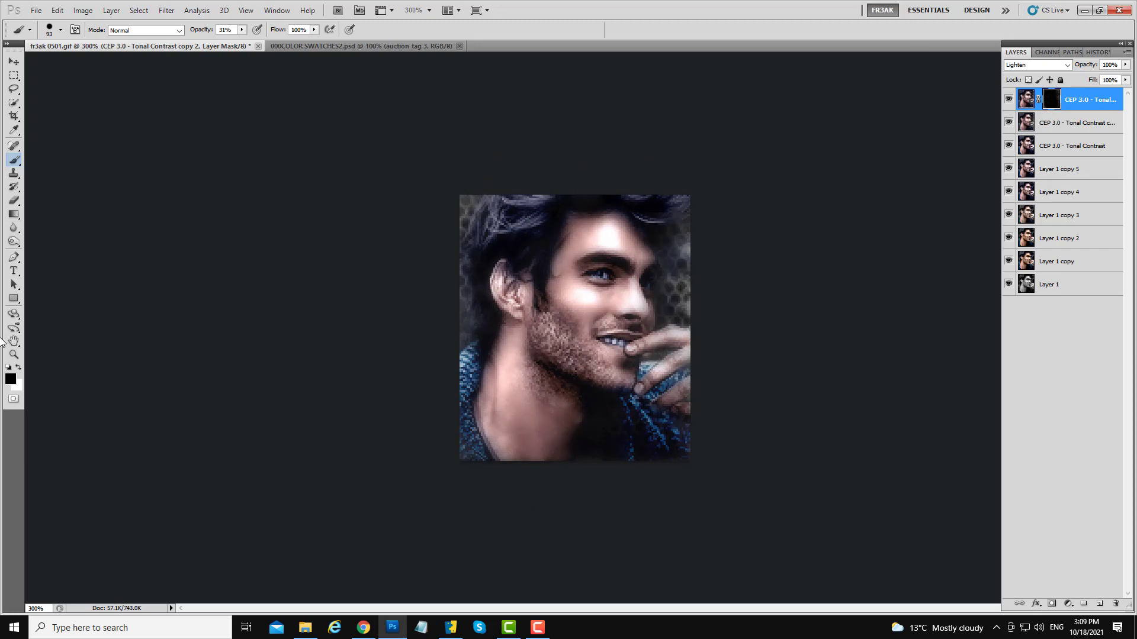
- Paint white on the mask to bring the sharpening back over the beard, neck, hair and upper-left corner
{"action": "left_click", "coordinate": [20, 366]}
{"action": "left_click_drag", "start_coordinate": [547, 378], "coordinate": [466, 397]}
{"action": "left_click_drag", "start_coordinate": [590, 345], "coordinate": [571, 357]}
{"action": "key", "text": "x"}
{"action": "key", "text": "x"}
{"action": "left_click_drag", "start_coordinate": [580, 376], "coordinate": [590, 377]}
{"action": "mouse_move", "coordinate": [531, 319]}
{"action": "left_mouse_down"}
{"action": "mouse_move", "coordinate": [542, 359]}
{"action": "mouse_move", "coordinate": [579, 385]}
{"action": "mouse_move", "coordinate": [555, 379]}
{"action": "mouse_move", "coordinate": [538, 404]}
{"action": "mouse_move", "coordinate": [676, 422]}
{"action": "mouse_move", "coordinate": [649, 376]}
{"action": "mouse_move", "coordinate": [601, 379]}
{"action": "mouse_move", "coordinate": [642, 402]}
{"action": "mouse_move", "coordinate": [534, 426]}
{"action": "left_mouse_up"}
{"action": "mouse_move", "coordinate": [671, 280]}
{"action": "left_mouse_down"}
{"action": "mouse_move", "coordinate": [705, 284]}
{"action": "mouse_move", "coordinate": [669, 281]}
{"action": "left_mouse_up"}
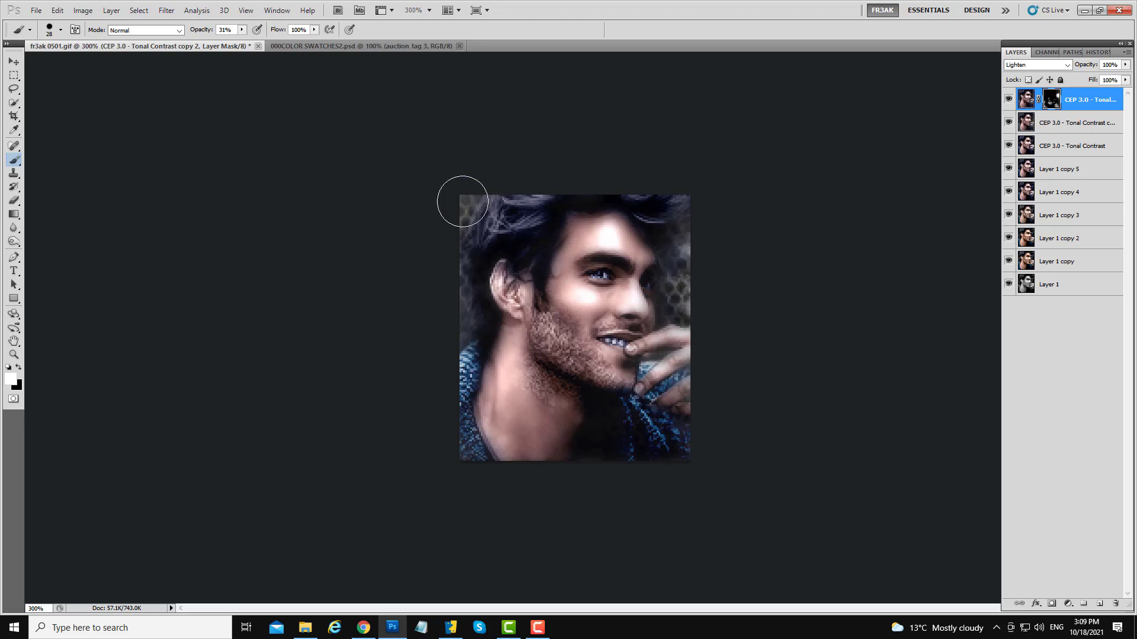
{"action": "mouse_move", "coordinate": [515, 185]}
{"action": "left_mouse_down"}
{"action": "mouse_move", "coordinate": [484, 217]}
{"action": "mouse_move", "coordinate": [638, 198]}
{"action": "mouse_move", "coordinate": [647, 206]}
{"action": "mouse_move", "coordinate": [589, 395]}
{"action": "mouse_move", "coordinate": [556, 409]}
{"action": "mouse_move", "coordinate": [542, 228]}
{"action": "mouse_move", "coordinate": [521, 281]}
{"action": "left_mouse_up"}
{"action": "right_click", "coordinate": [578, 284], "text": "alt"}
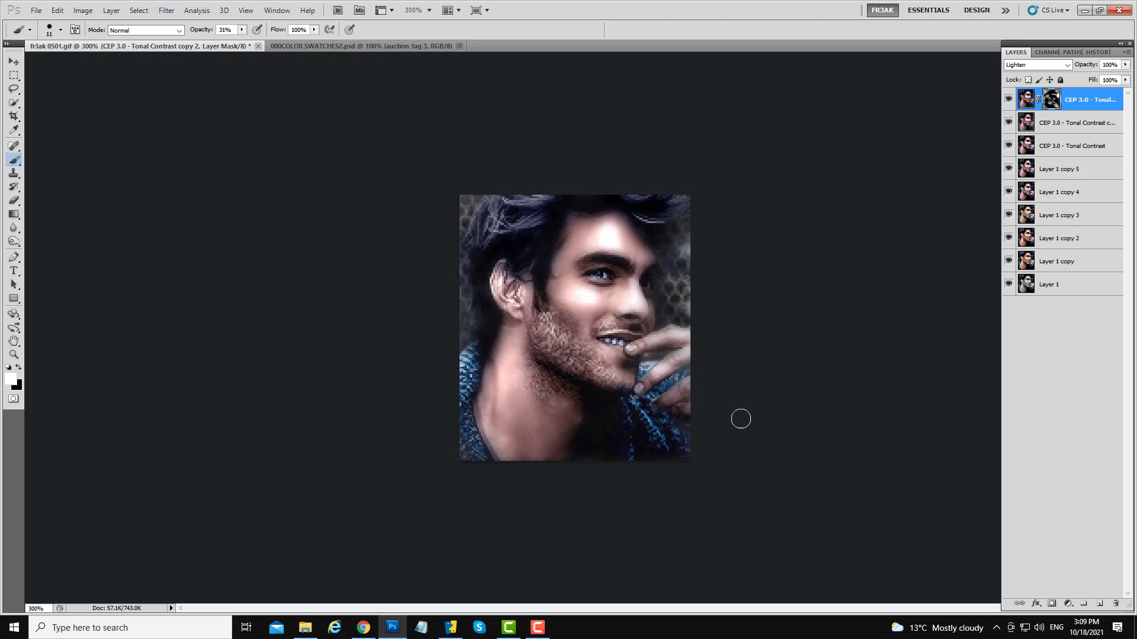
- Toggle the masked top layer's visibility repeatedly to compare it with the layers below
{"action": "left_click", "coordinate": [1009, 102]}
{"action": "left_click", "coordinate": [1008, 102]}
{"action": "left_click", "coordinate": [1008, 102]}
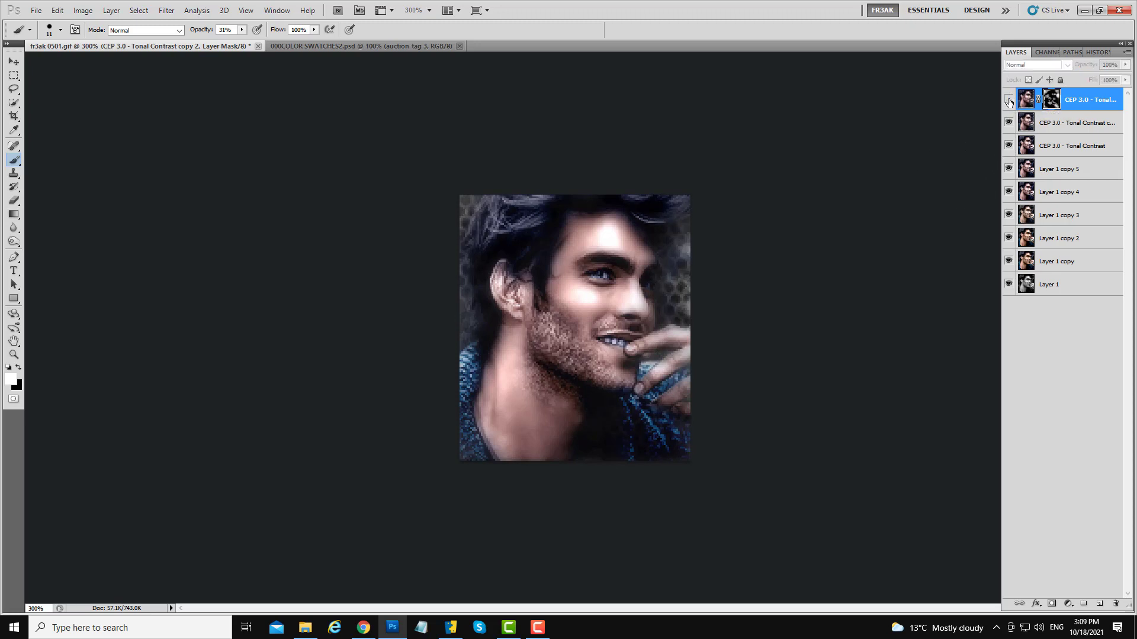
{"action": "left_click", "coordinate": [1008, 102]}
{"action": "left_click", "coordinate": [1008, 101]}
{"action": "left_click", "coordinate": [1008, 101]}
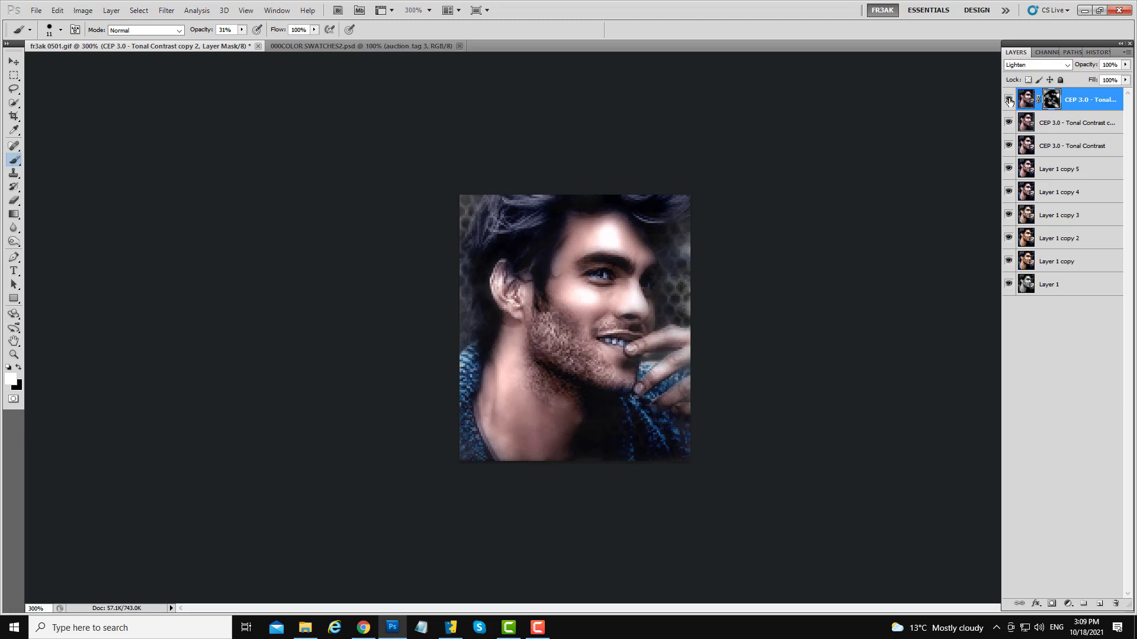
{"action": "left_click", "coordinate": [1009, 102]}
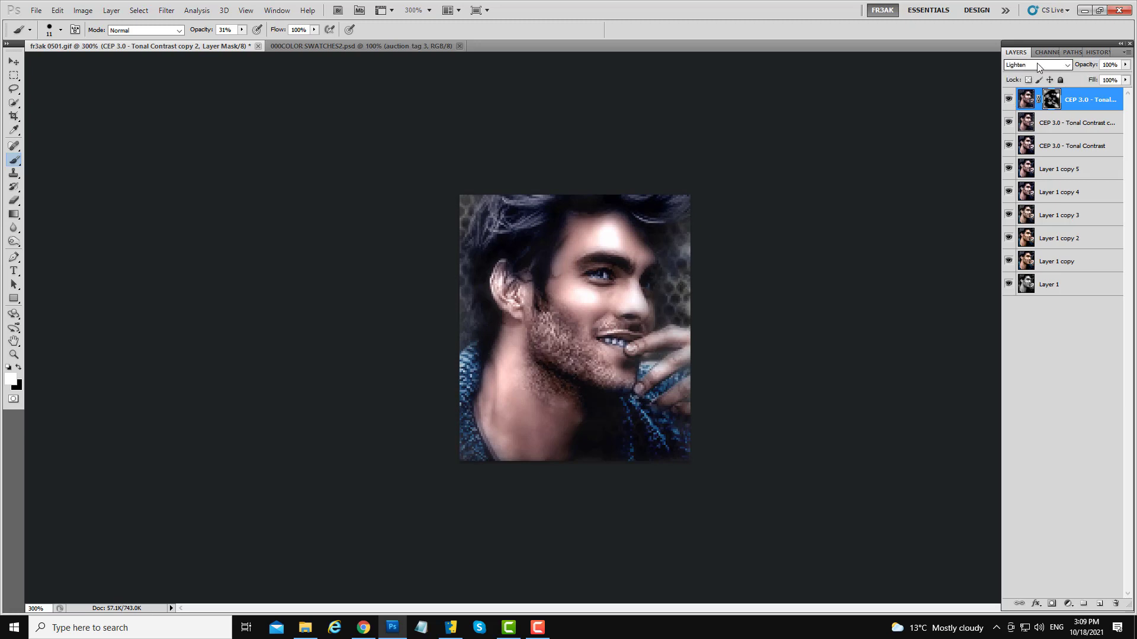
{"action": "left_click", "coordinate": [1010, 102]}
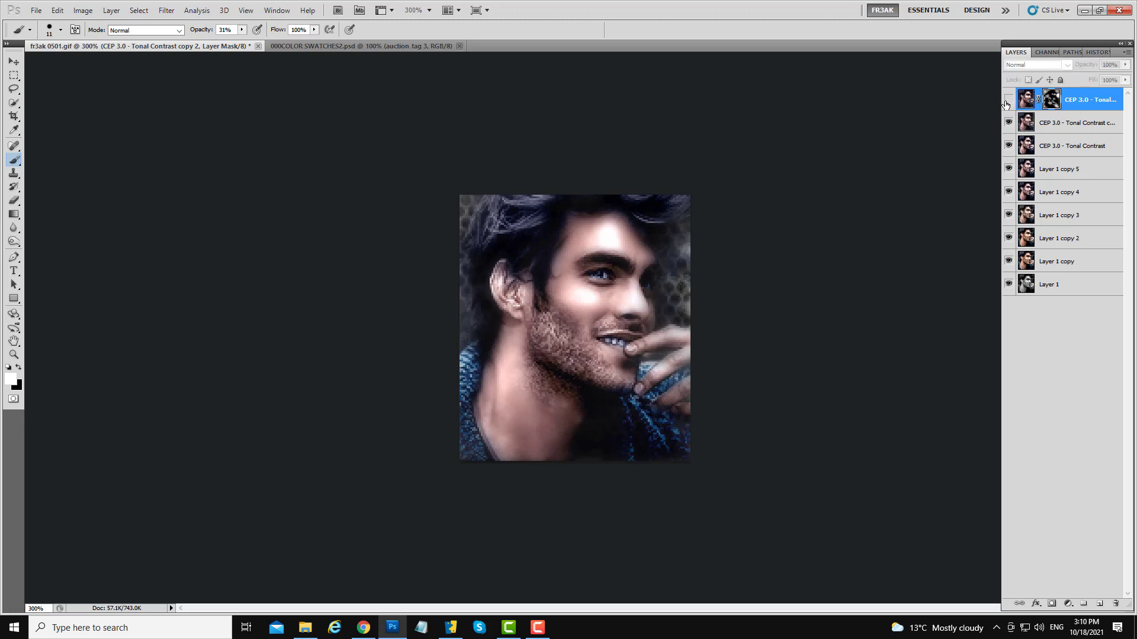
{"action": "left_click", "coordinate": [1009, 101]}
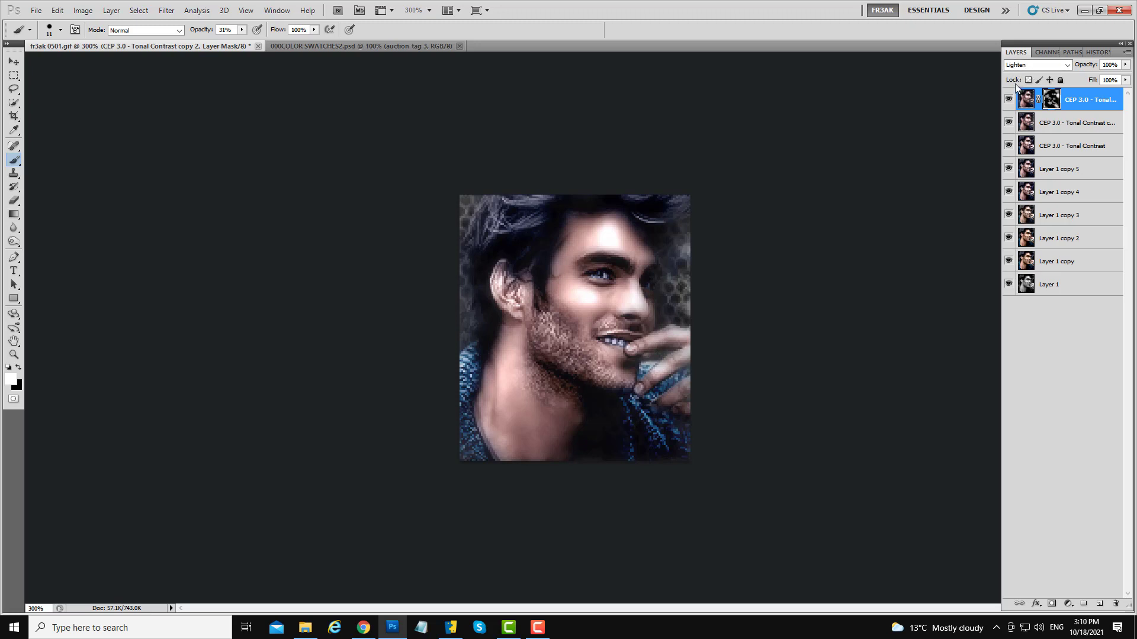
{"action": "left_click", "coordinate": [1008, 101]}
{"action": "left_click", "coordinate": [1009, 101]}
{"action": "left_click", "coordinate": [1009, 100]}
{"action": "left_click", "coordinate": [1008, 101]}
{"action": "left_click", "coordinate": [1009, 101]}
- Paint further on the mask around the beard and chin
{"action": "left_click", "coordinate": [20, 369]}
{"action": "left_click_drag", "start_coordinate": [528, 335], "coordinate": [544, 347]}
{"action": "mouse_move", "coordinate": [572, 353]}
{"action": "left_mouse_down"}
{"action": "mouse_move", "coordinate": [548, 333]}
{"action": "mouse_move", "coordinate": [576, 367]}
{"action": "mouse_move", "coordinate": [621, 381]}
{"action": "mouse_move", "coordinate": [577, 377]}
{"action": "mouse_move", "coordinate": [588, 376]}
{"action": "mouse_move", "coordinate": [574, 387]}
{"action": "left_mouse_up"}
{"action": "key", "text": "x"}
- Merge the masked layer down and duplicate the merged layer
{"action": "left_click", "coordinate": [1027, 99]}
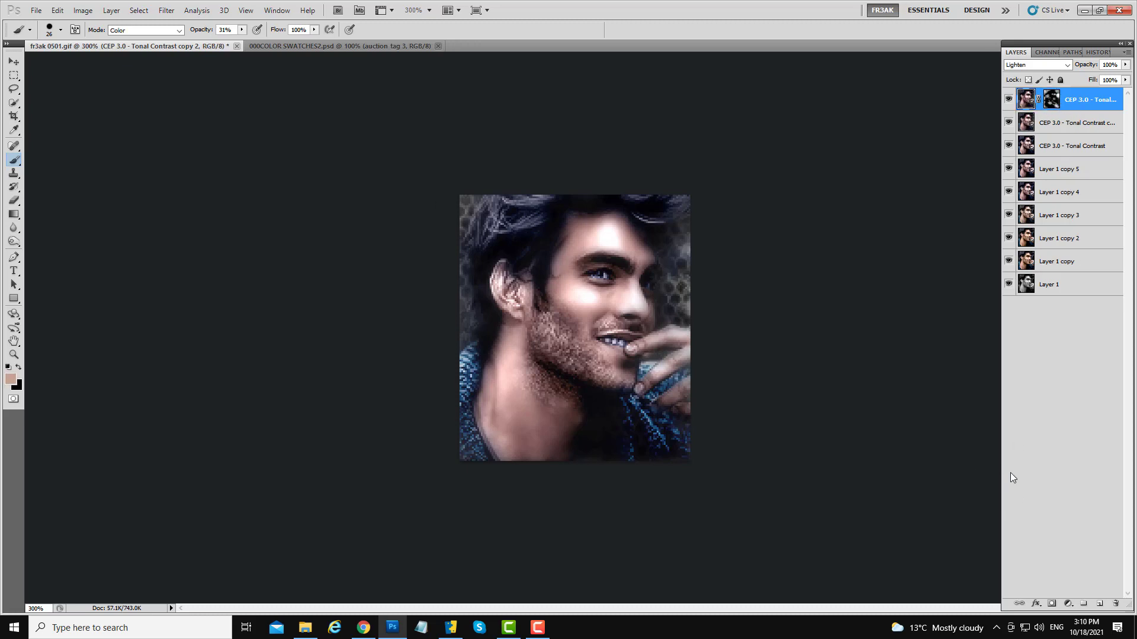
{"action": "right_click", "coordinate": [1075, 105]}
{"action": "left_click", "coordinate": [1042, 362]}
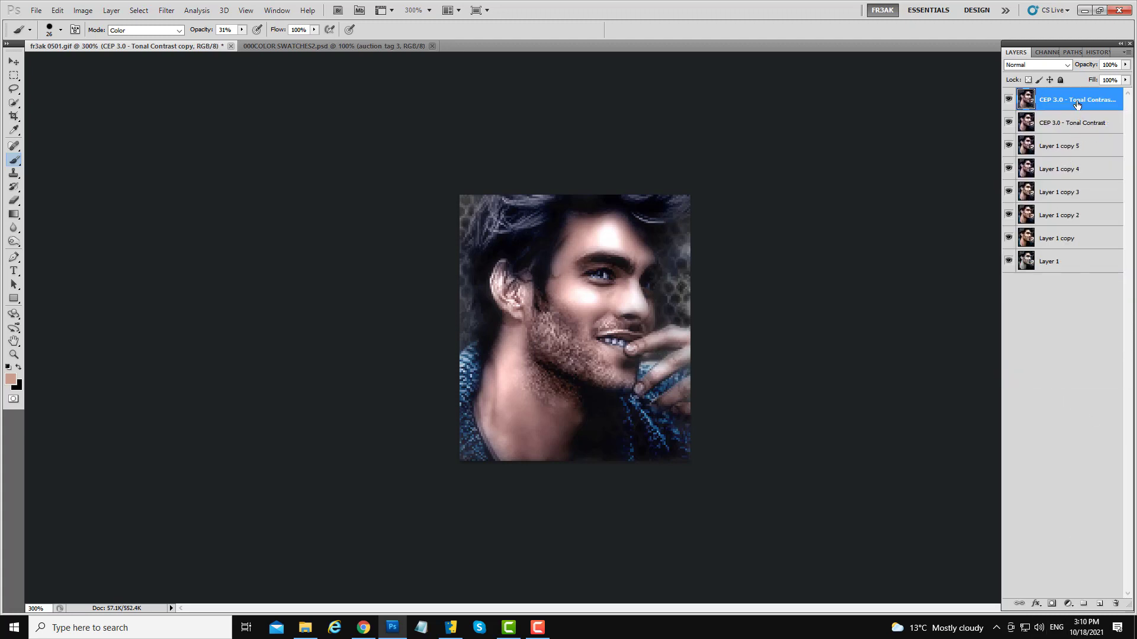
{"action": "left_click_drag", "start_coordinate": [1071, 105], "coordinate": [1106, 553]}
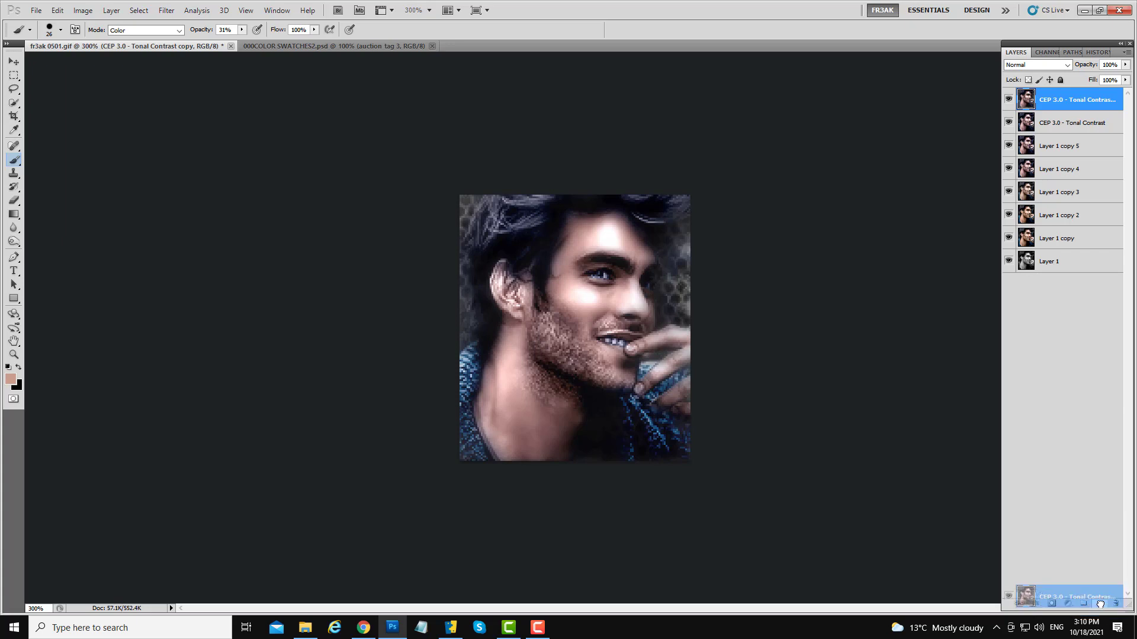
{"action": "left_click_drag", "start_coordinate": [1099, 604], "coordinate": [1099, 604]}
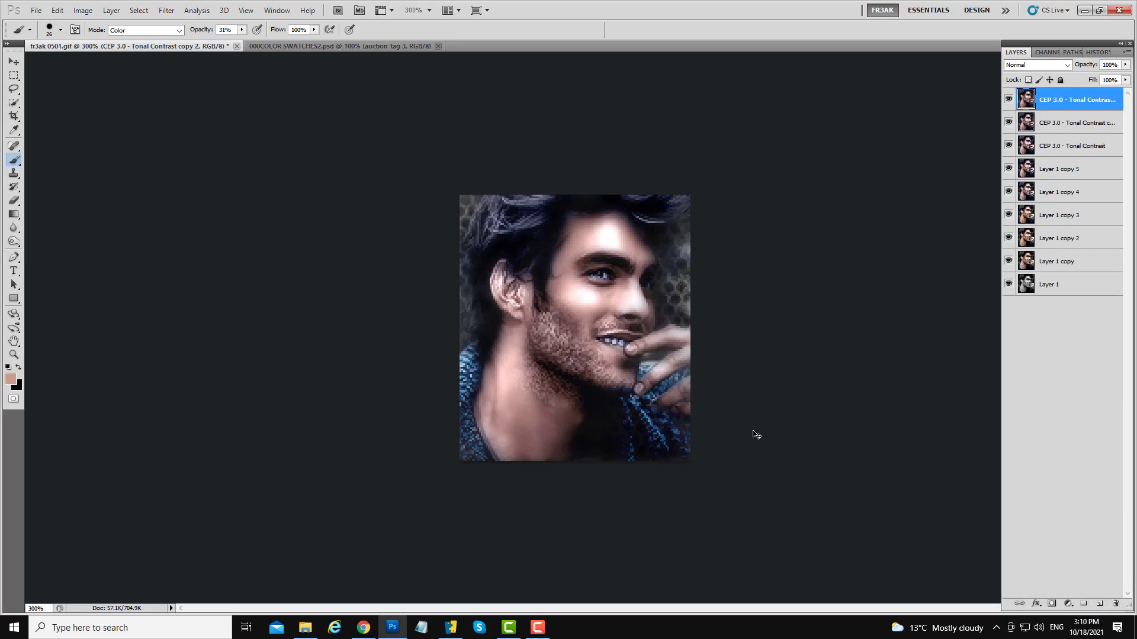
- Reapply the last InFocus filter to the new copy and set its blend mode to Darken
{"action": "key", "text": "ctrl+f"}
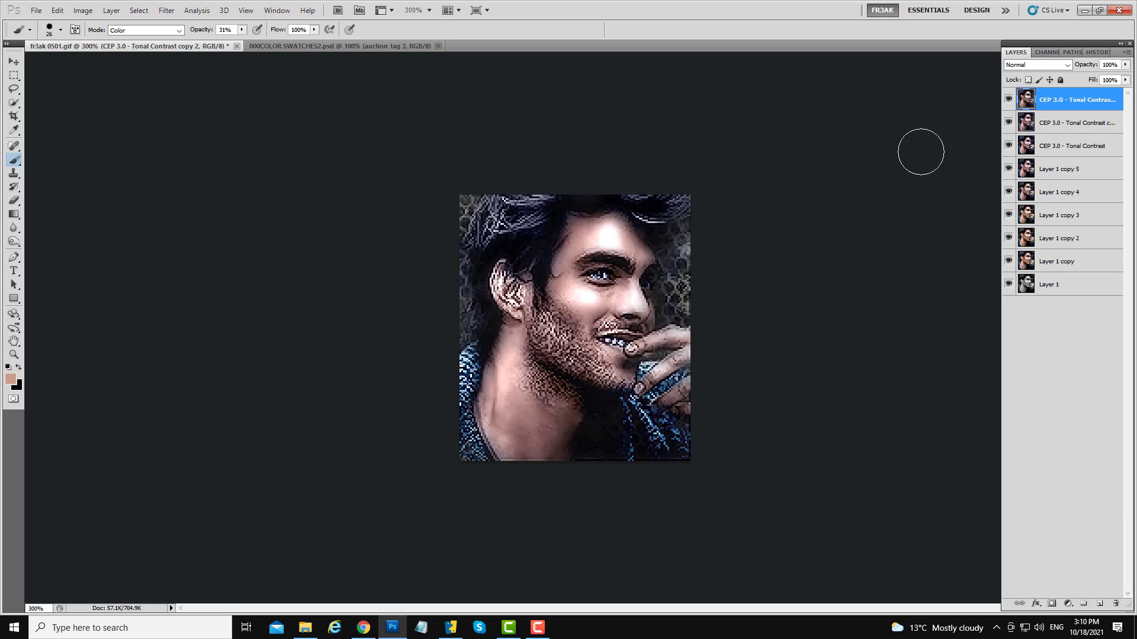
{"action": "left_click", "coordinate": [1042, 66]}
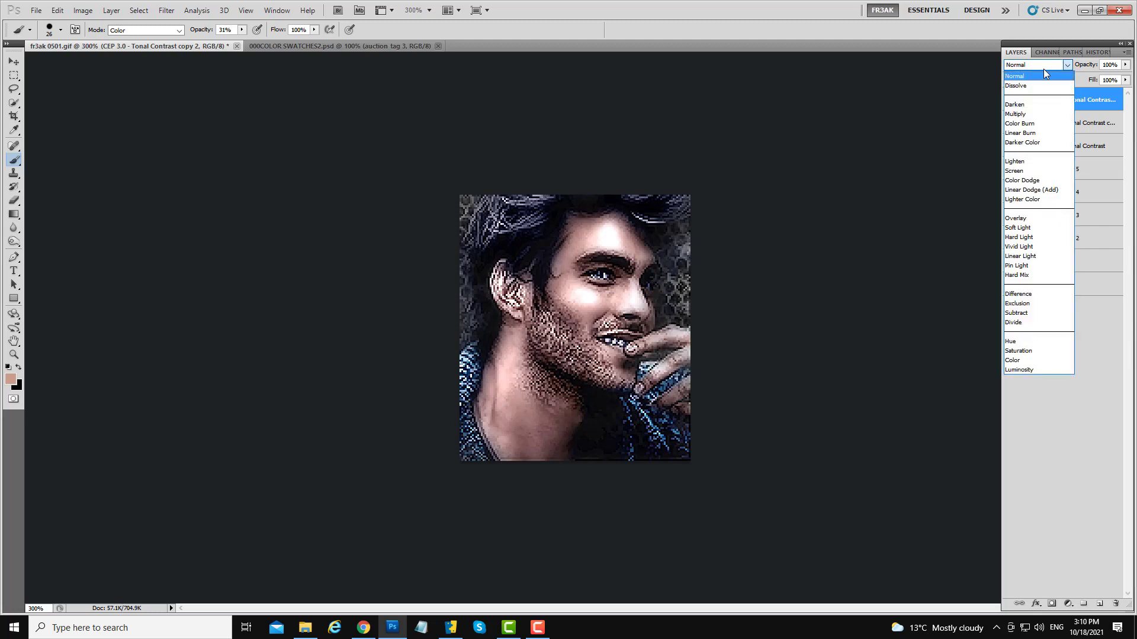
{"action": "left_click", "coordinate": [1026, 106]}
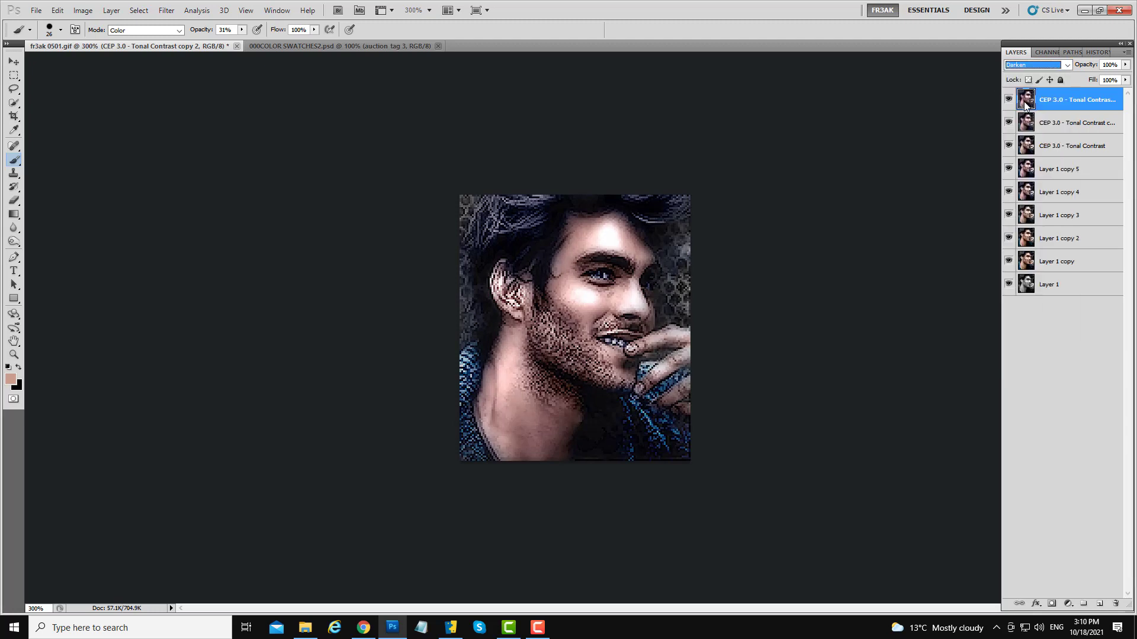
- Toggle the Darken copy's visibility several times to judge the effect
{"action": "left_click", "coordinate": [1008, 101]}
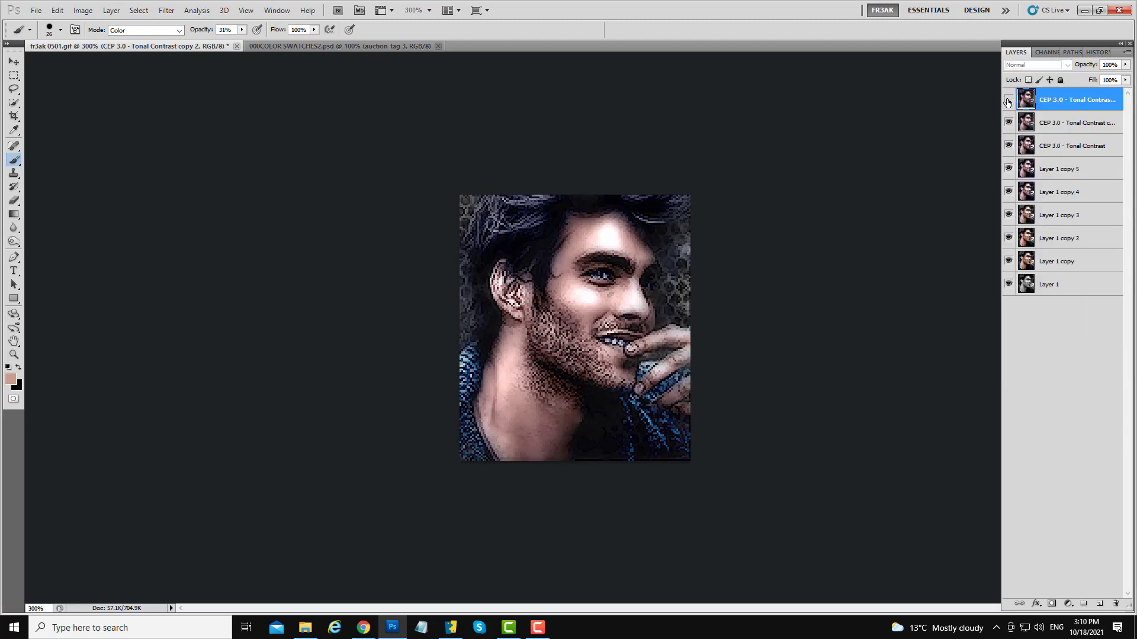
{"action": "left_click", "coordinate": [1008, 101]}
{"action": "left_click", "coordinate": [1008, 101]}
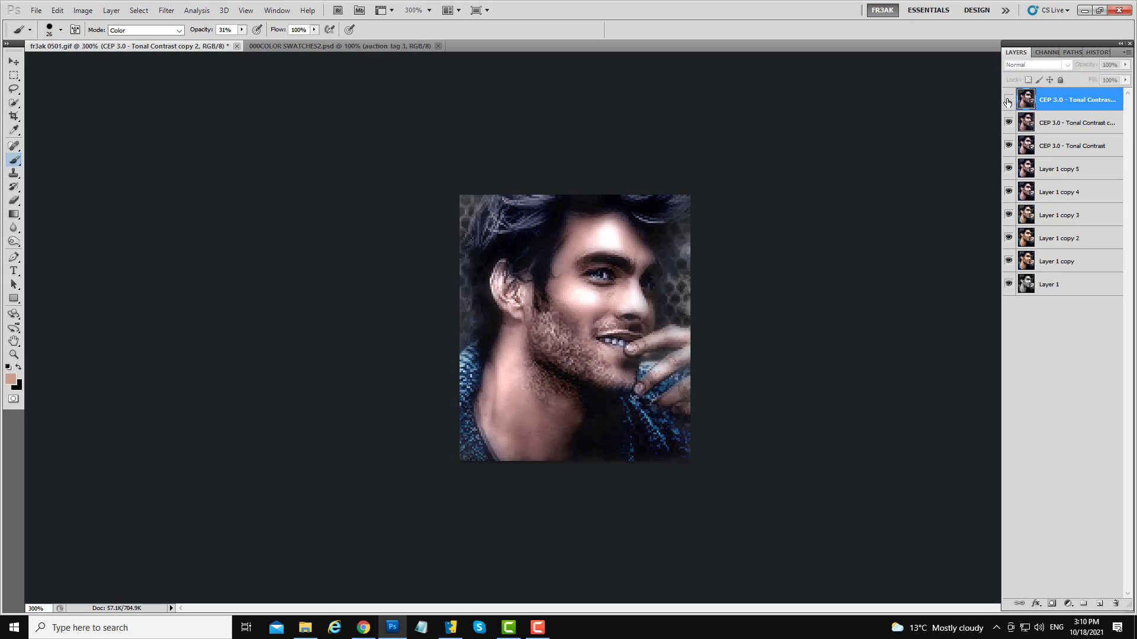
{"action": "left_click", "coordinate": [1007, 101]}
{"action": "left_click", "coordinate": [1008, 100]}
{"action": "left_click", "coordinate": [1007, 101]}
{"action": "left_click", "coordinate": [1007, 100]}
{"action": "left_click", "coordinate": [1008, 101]}
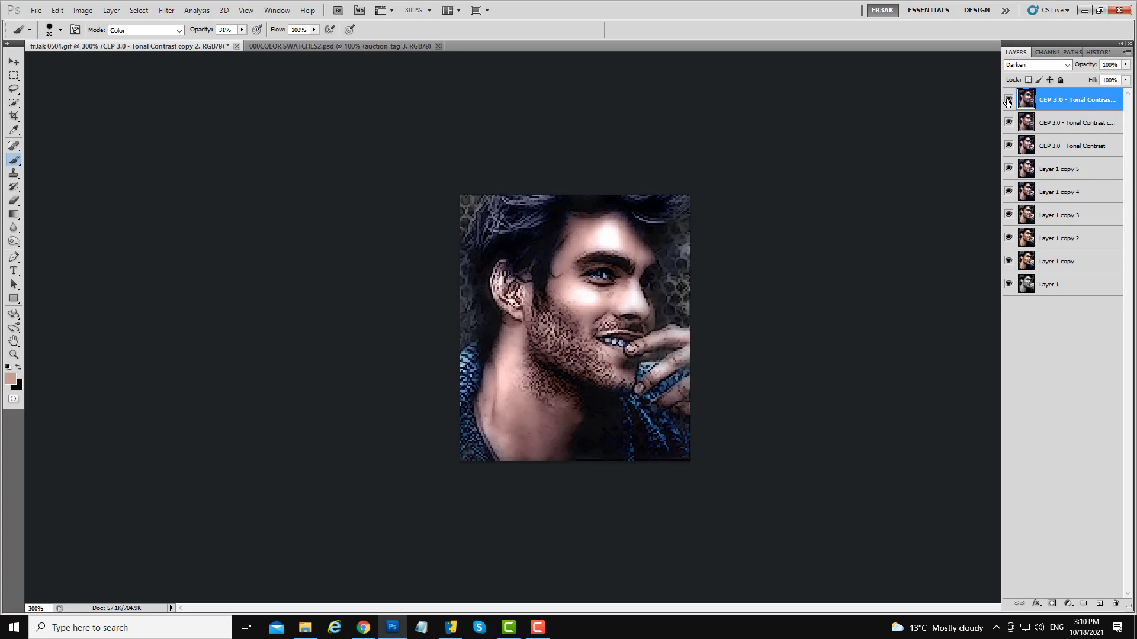
- Lower the Darken copy's layer opacity to 28%
{"action": "left_click", "coordinate": [1008, 101]}
{"action": "left_click", "coordinate": [1007, 101]}
{"action": "left_click", "coordinate": [1007, 100]}
{"action": "left_click", "coordinate": [1008, 101]}
{"action": "left_click", "coordinate": [1125, 64]}
{"action": "mouse_move", "coordinate": [1125, 77]}
{"action": "left_mouse_down"}
{"action": "mouse_move", "coordinate": [1075, 72]}
{"action": "mouse_move", "coordinate": [1101, 73]}
{"action": "left_mouse_up"}
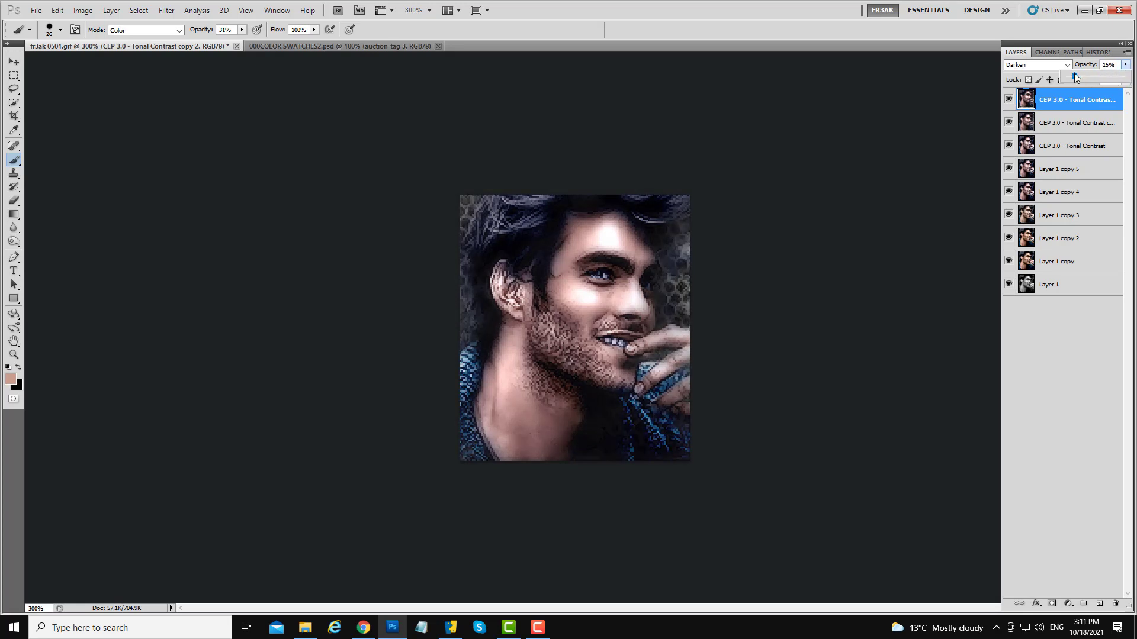
{"action": "left_click_drag", "start_coordinate": [1067, 71], "coordinate": [1085, 76]}
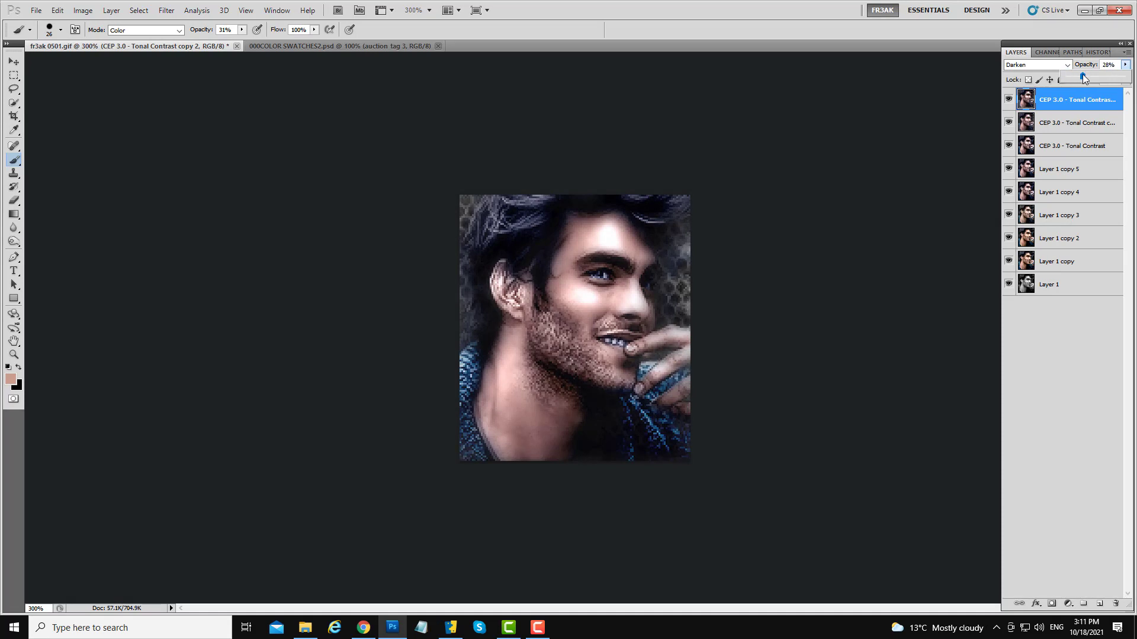
{"action": "left_click", "coordinate": [1076, 111]}
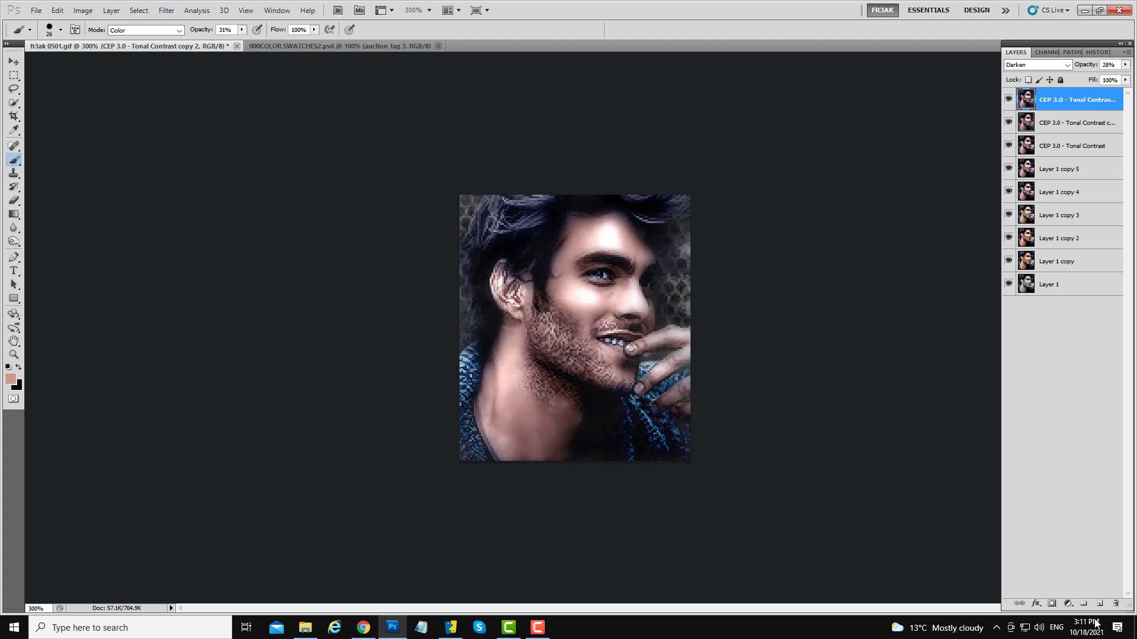
- Add a layer mask to the Darken copy and fill it black with a large brush at 100% opacity
{"action": "left_click", "coordinate": [1051, 605]}
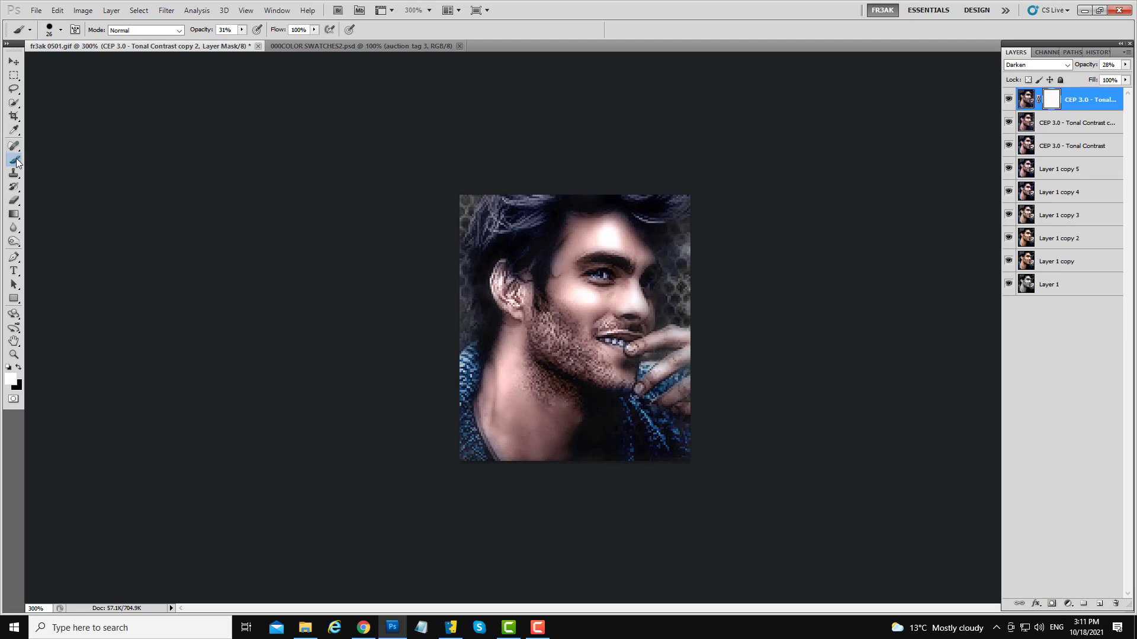
{"action": "right_click", "coordinate": [609, 375]}
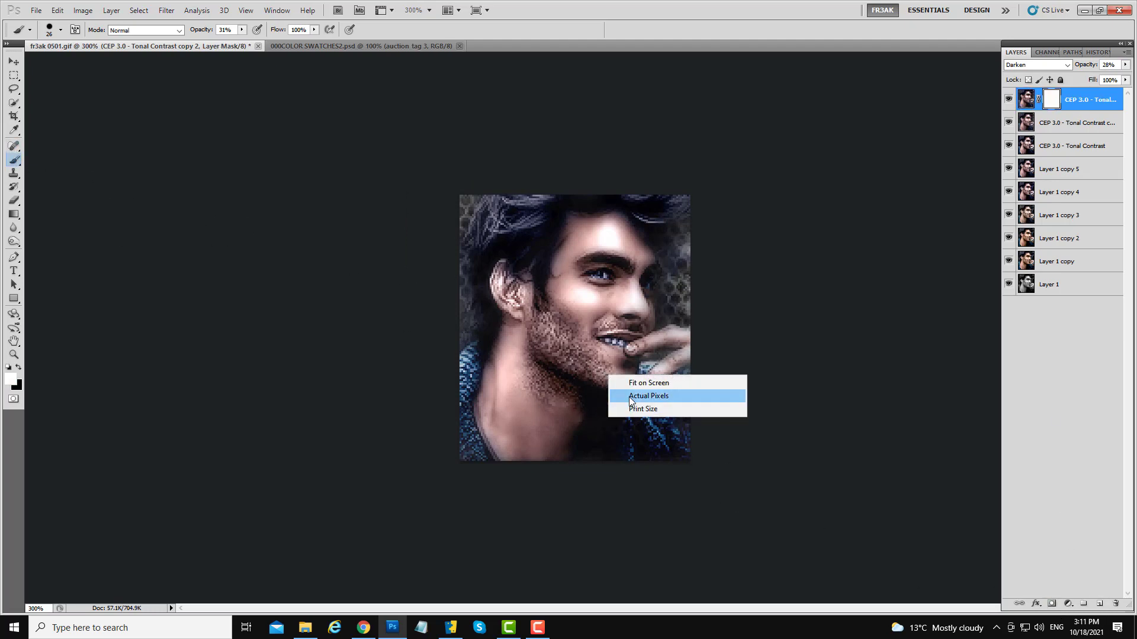
{"action": "left_click", "coordinate": [366, 333]}
{"action": "mouse_move", "coordinate": [603, 335]}
{"action": "left_mouse_down"}
{"action": "mouse_move", "coordinate": [654, 344]}
{"action": "mouse_move", "coordinate": [617, 344]}
{"action": "left_mouse_up"}
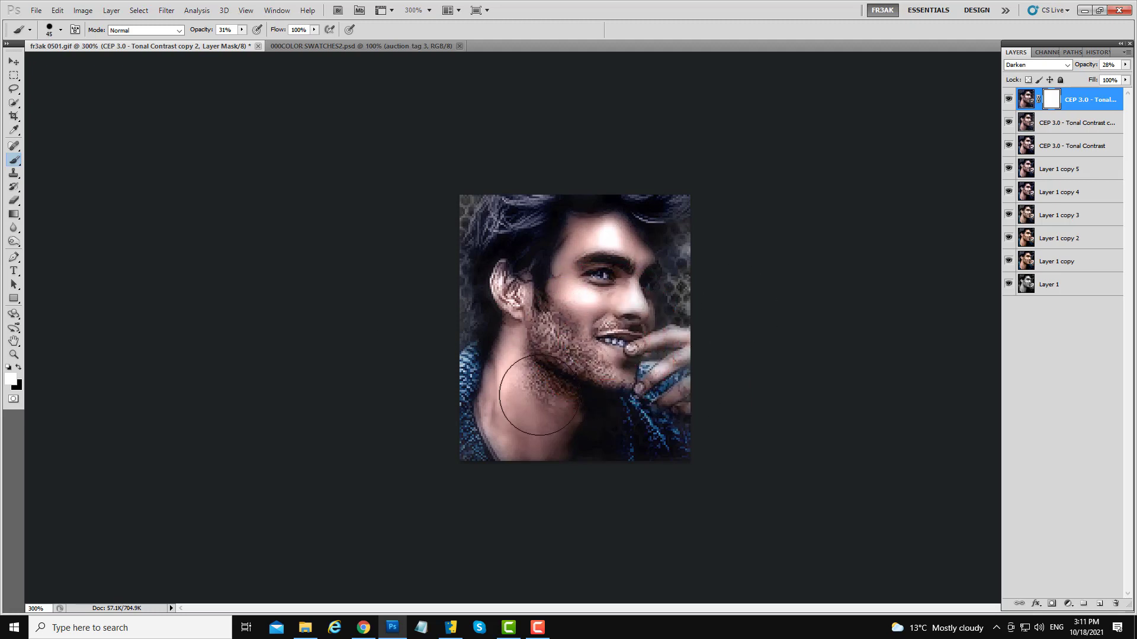
{"action": "left_click", "coordinate": [18, 367]}
{"action": "left_click_drag", "start_coordinate": [574, 337], "coordinate": [658, 332]}
{"action": "mouse_move", "coordinate": [598, 320]}
{"action": "left_mouse_down"}
{"action": "mouse_move", "coordinate": [475, 267]}
{"action": "mouse_move", "coordinate": [679, 360]}
{"action": "mouse_move", "coordinate": [566, 401]}
{"action": "left_mouse_up"}
{"action": "left_click", "coordinate": [242, 29]}
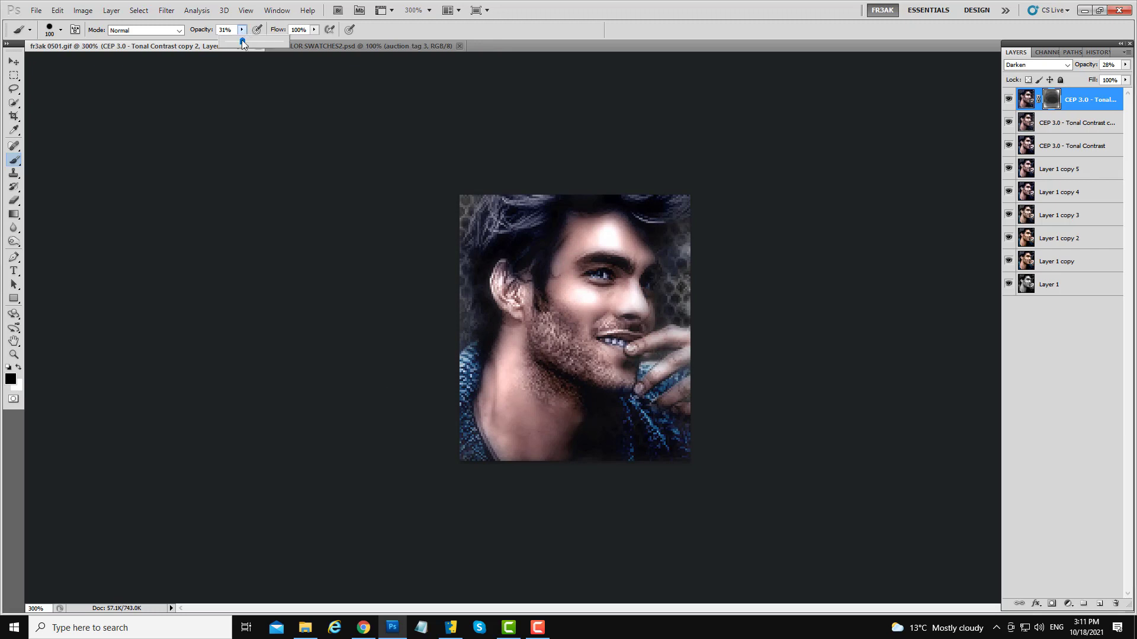
{"action": "left_click_drag", "start_coordinate": [242, 41], "coordinate": [315, 77]}
{"action": "mouse_move", "coordinate": [633, 269]}
{"action": "left_mouse_down"}
{"action": "mouse_move", "coordinate": [534, 408]}
{"action": "mouse_move", "coordinate": [663, 324]}
{"action": "mouse_move", "coordinate": [466, 318]}
{"action": "left_mouse_up"}
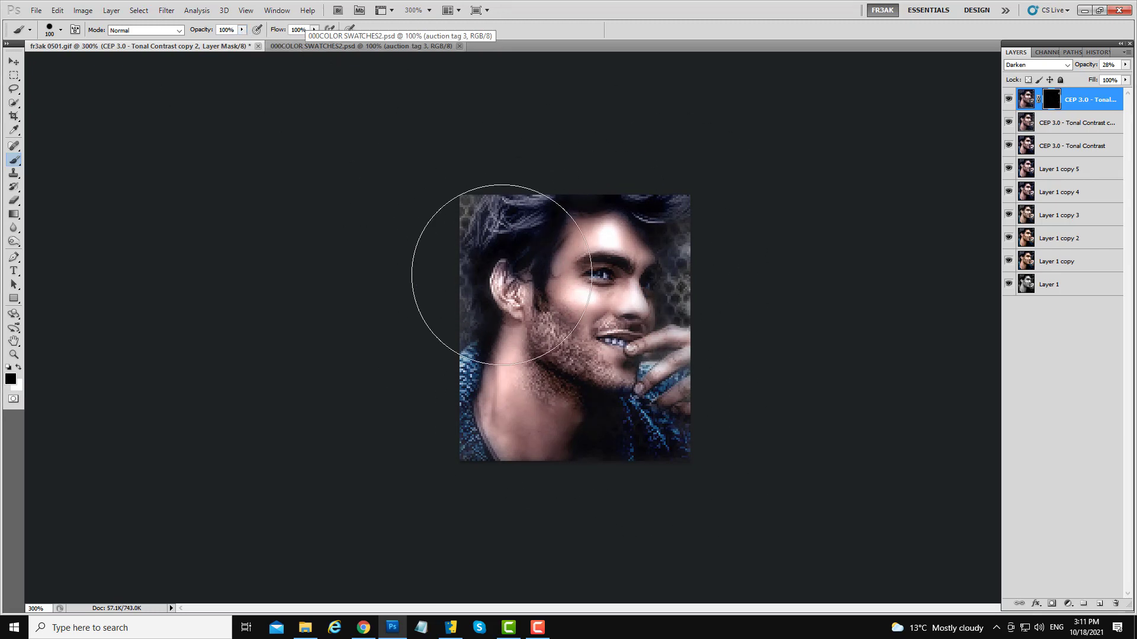
- Paint white on the mask over the beard and chin, switching the brush opacity to 22%
{"action": "left_click", "coordinate": [17, 368]}
{"action": "mouse_move", "coordinate": [543, 404]}
{"action": "left_mouse_down"}
{"action": "mouse_move", "coordinate": [477, 425]}
{"action": "mouse_move", "coordinate": [523, 311]}
{"action": "mouse_move", "coordinate": [501, 370]}
{"action": "mouse_move", "coordinate": [496, 225]}
{"action": "left_mouse_up"}
{"action": "left_click_drag", "start_coordinate": [570, 378], "coordinate": [525, 384]}
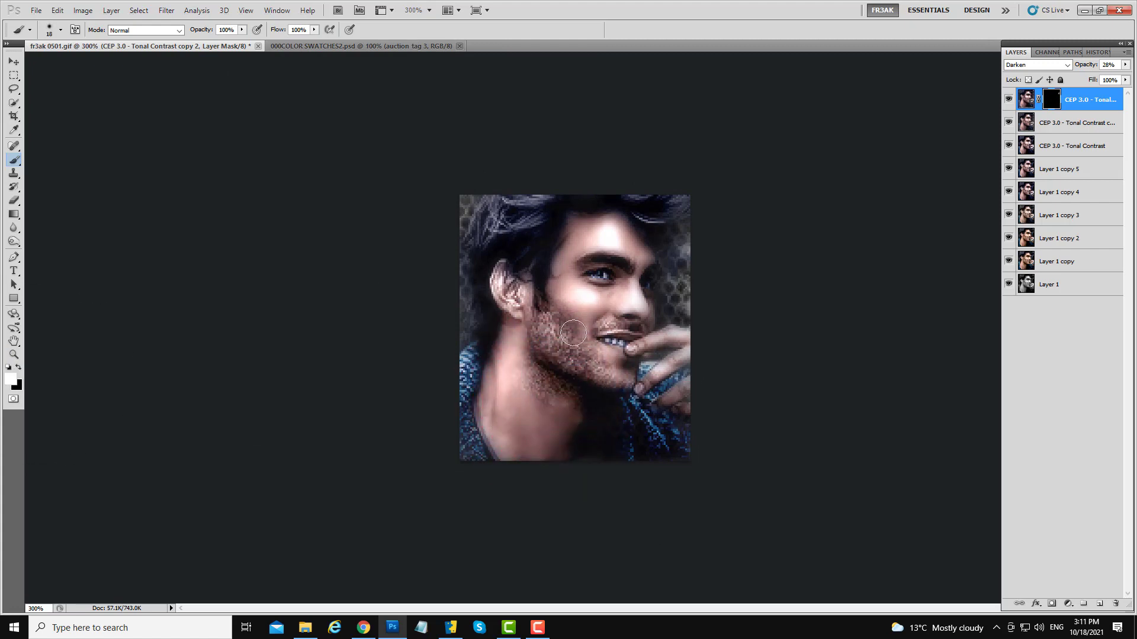
{"action": "left_click", "coordinate": [242, 29]}
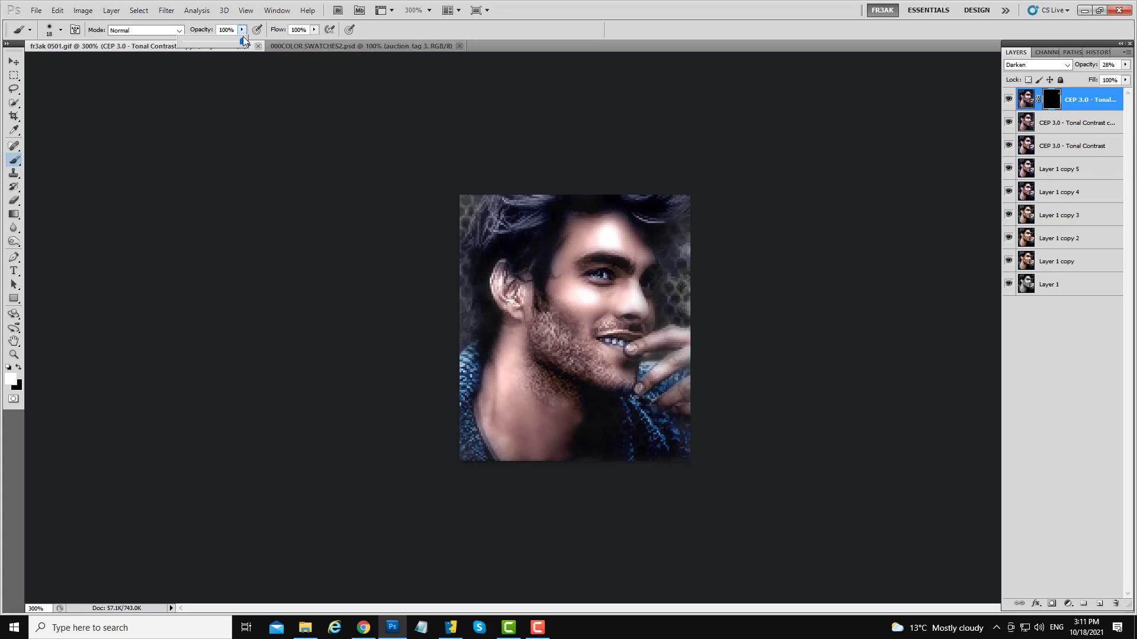
{"action": "left_click_drag", "start_coordinate": [243, 41], "coordinate": [196, 46]}
{"action": "mouse_move", "coordinate": [581, 370]}
{"action": "left_mouse_down"}
{"action": "mouse_move", "coordinate": [619, 376]}
{"action": "mouse_move", "coordinate": [552, 339]}
{"action": "mouse_move", "coordinate": [562, 316]}
{"action": "mouse_move", "coordinate": [570, 345]}
{"action": "mouse_move", "coordinate": [541, 330]}
{"action": "mouse_move", "coordinate": [566, 374]}
{"action": "mouse_move", "coordinate": [536, 383]}
{"action": "mouse_move", "coordinate": [553, 397]}
{"action": "mouse_move", "coordinate": [591, 329]}
{"action": "left_mouse_up"}
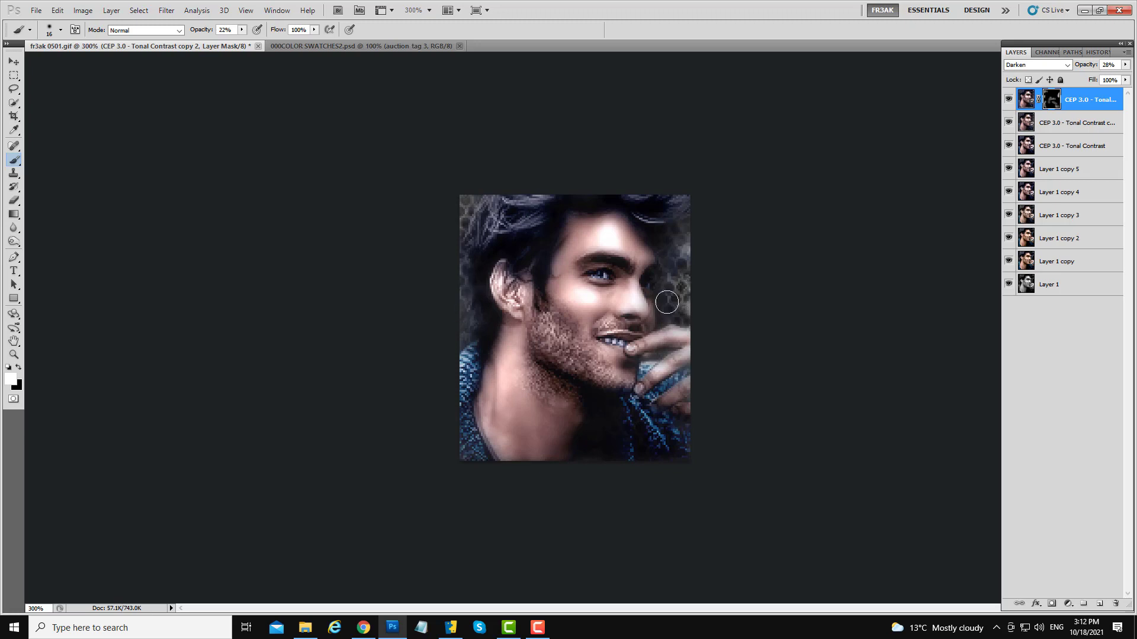
- Merge the masked layer down and hide all lower layers except Layer 1
{"action": "right_click", "coordinate": [1075, 102]}
{"action": "left_click", "coordinate": [1042, 347]}
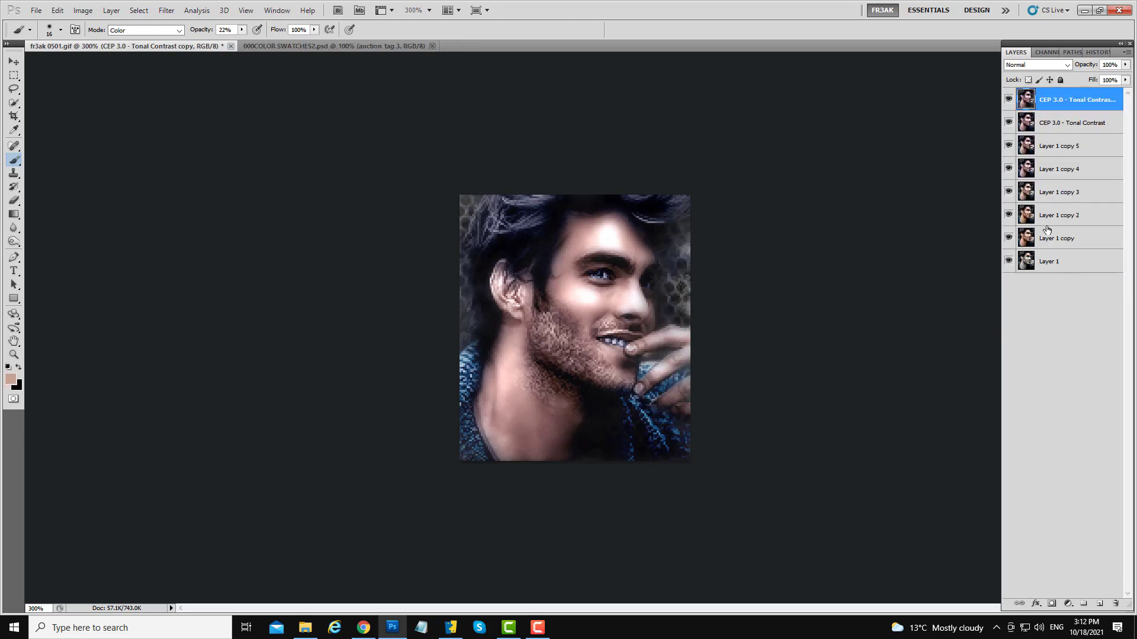
{"action": "left_click_drag", "start_coordinate": [1009, 240], "coordinate": [1008, 118]}
- Toggle the merged layer's visibility to compare it with the black-and-white original
{"action": "left_click", "coordinate": [1008, 101]}
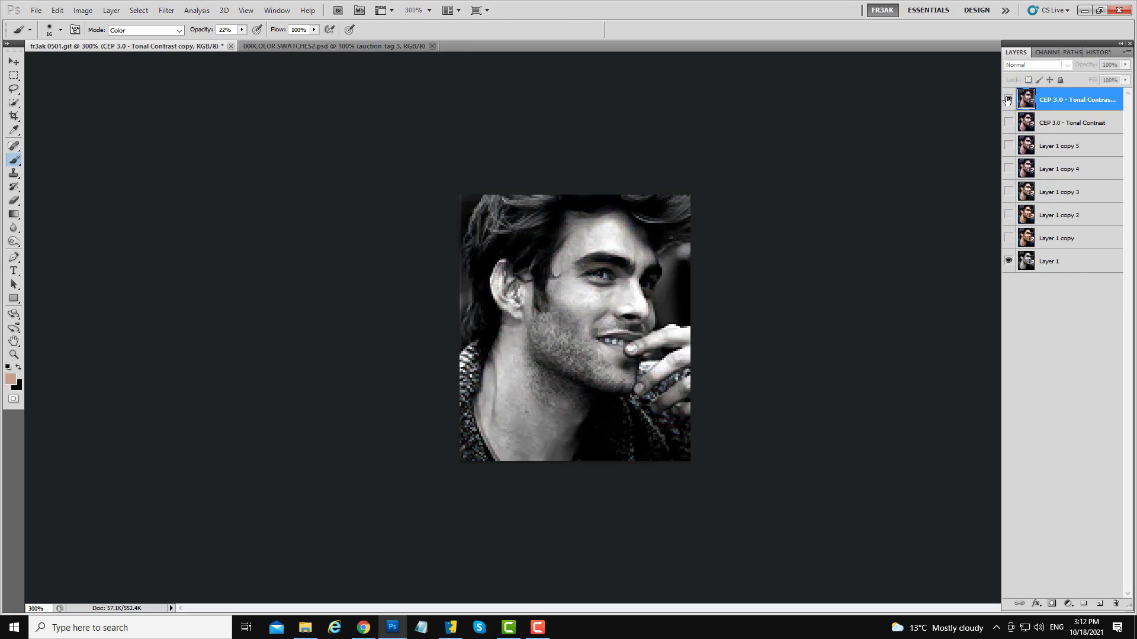
{"action": "left_click", "coordinate": [1007, 100]}
{"action": "left_click", "coordinate": [1007, 100]}
{"action": "left_click", "coordinate": [1007, 100]}
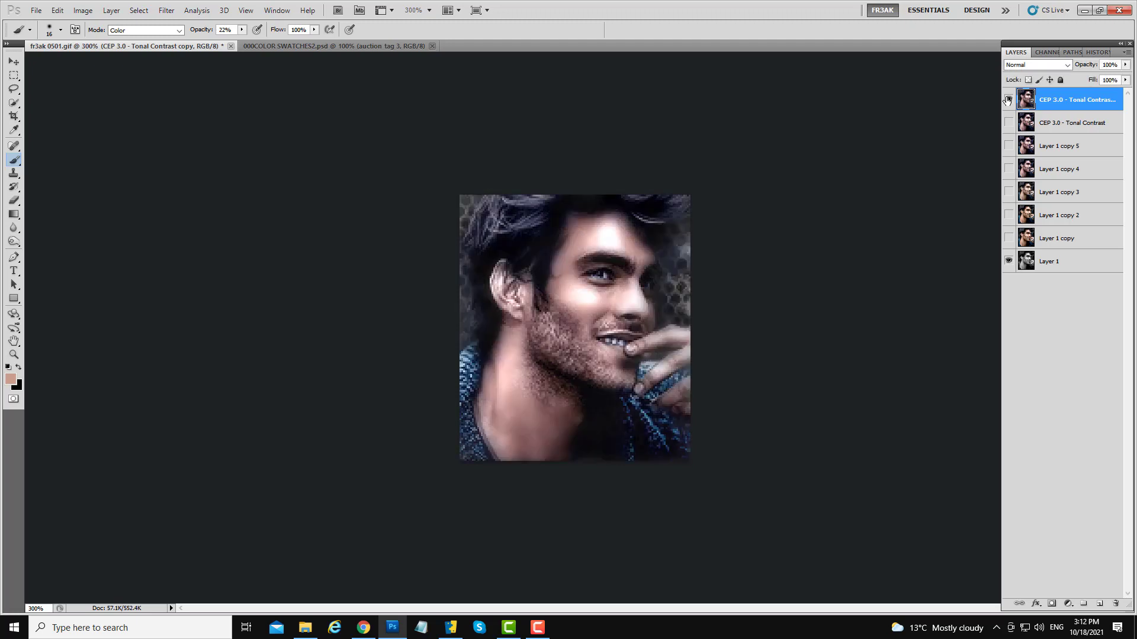
{"action": "left_click", "coordinate": [1008, 101]}
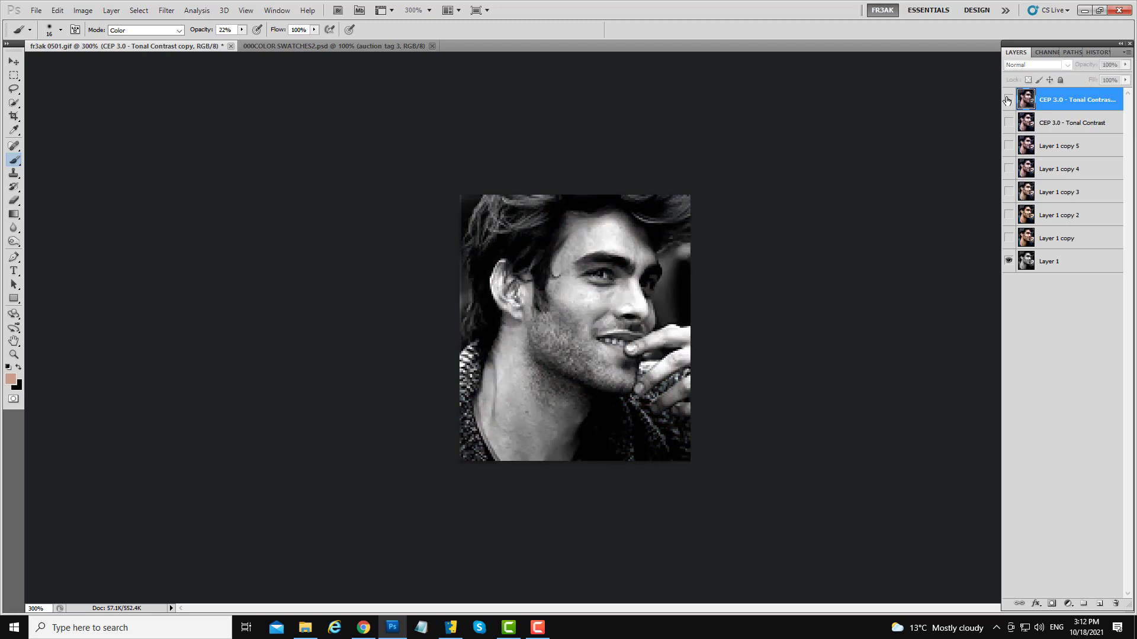
{"action": "left_click", "coordinate": [1007, 100]}
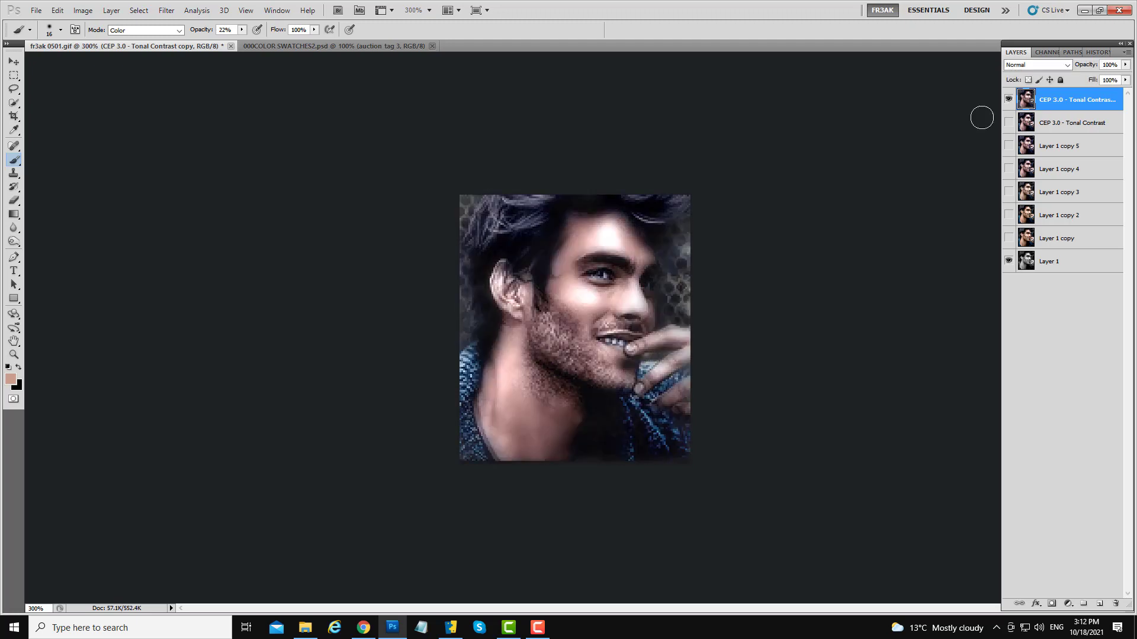
{"action": "left_click", "coordinate": [1007, 101]}
{"action": "left_click", "coordinate": [1007, 101]}
{"action": "left_click", "coordinate": [1008, 101]}
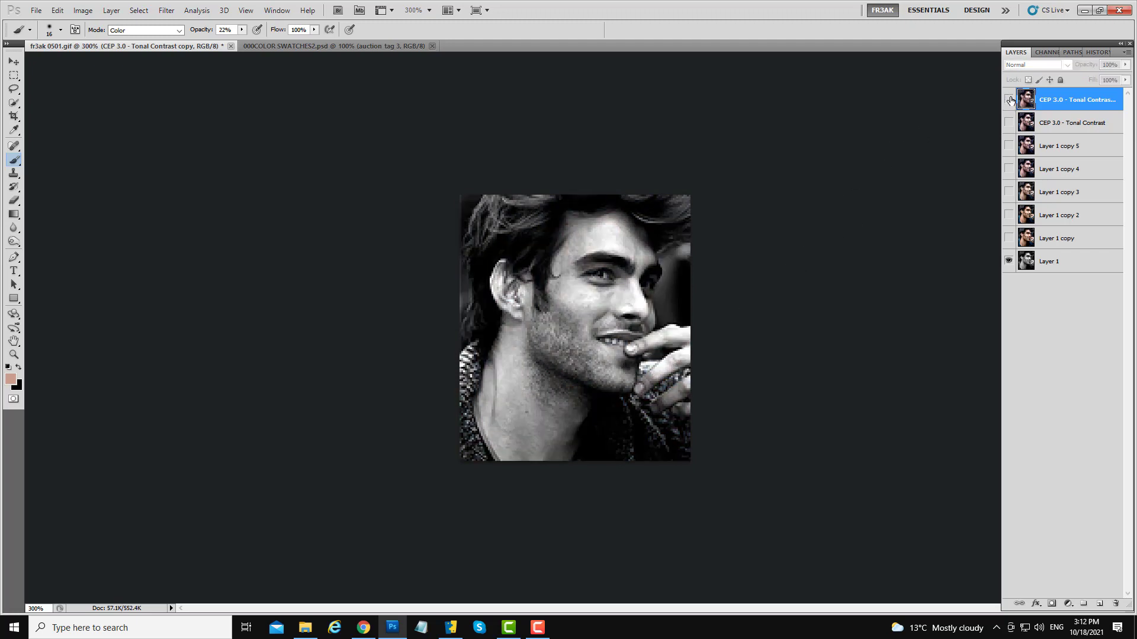
{"action": "left_click", "coordinate": [1009, 101]}
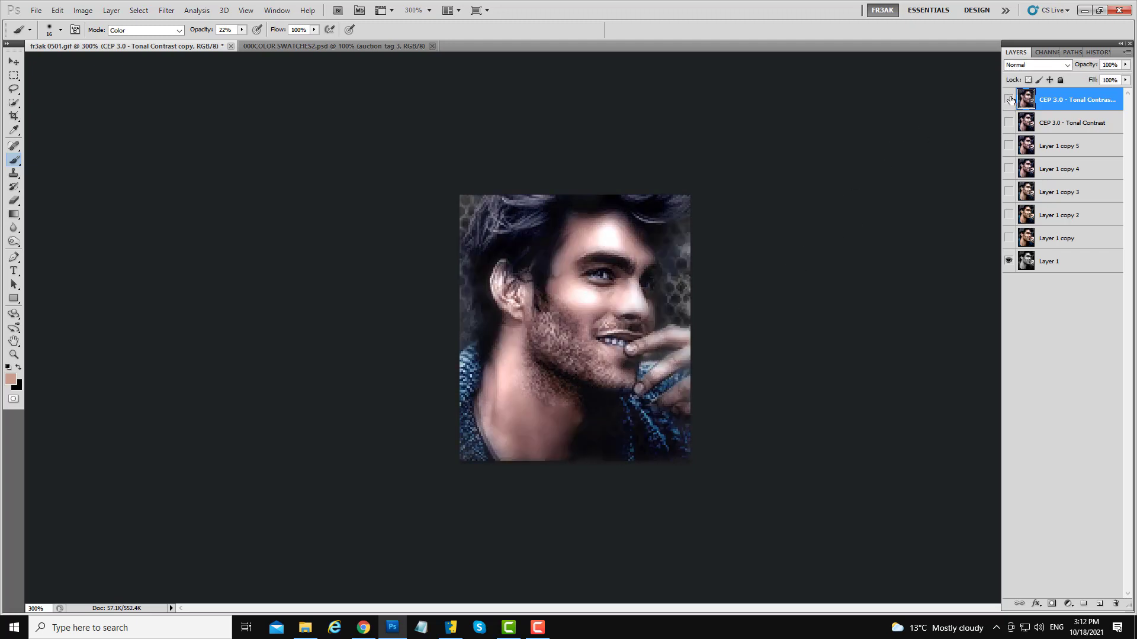
{"action": "left_click", "coordinate": [1009, 99]}
- Duplicate the merged layer and raise the copy's Exposure to +1.01
{"action": "left_click_drag", "start_coordinate": [1058, 101], "coordinate": [1100, 604]}
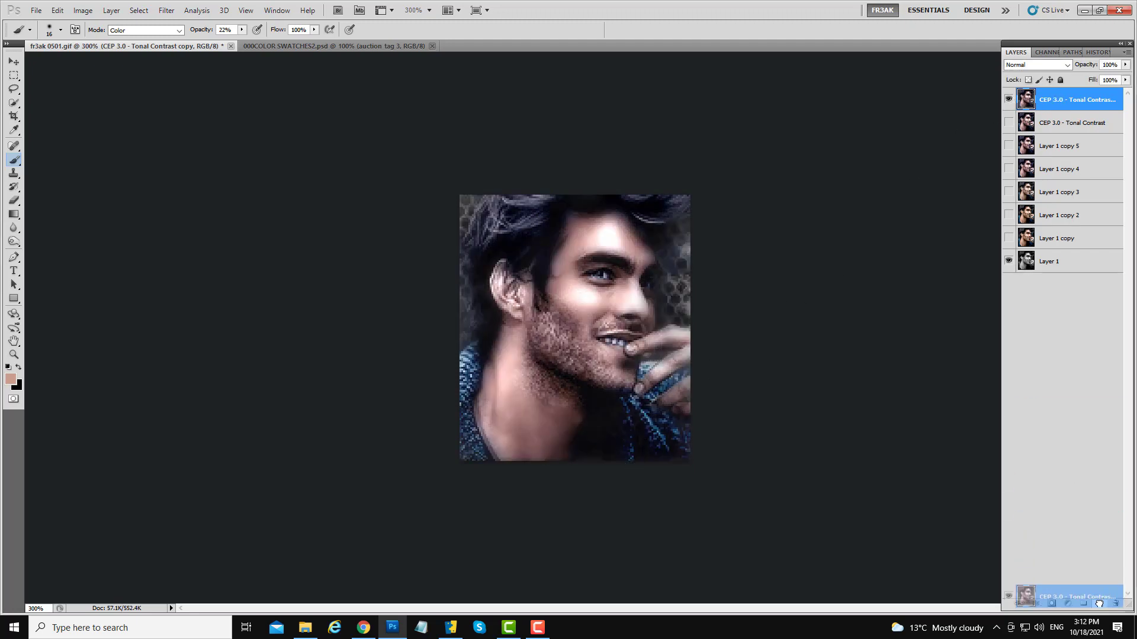
{"action": "left_click", "coordinate": [83, 10]}
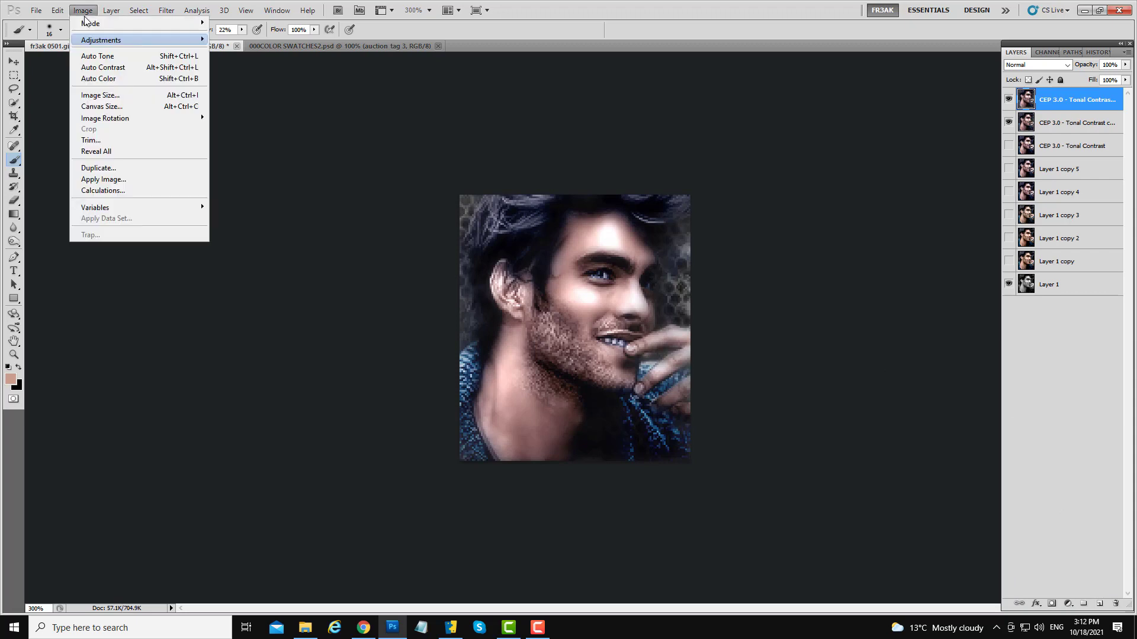
{"action": "mouse_move", "coordinate": [107, 38]}
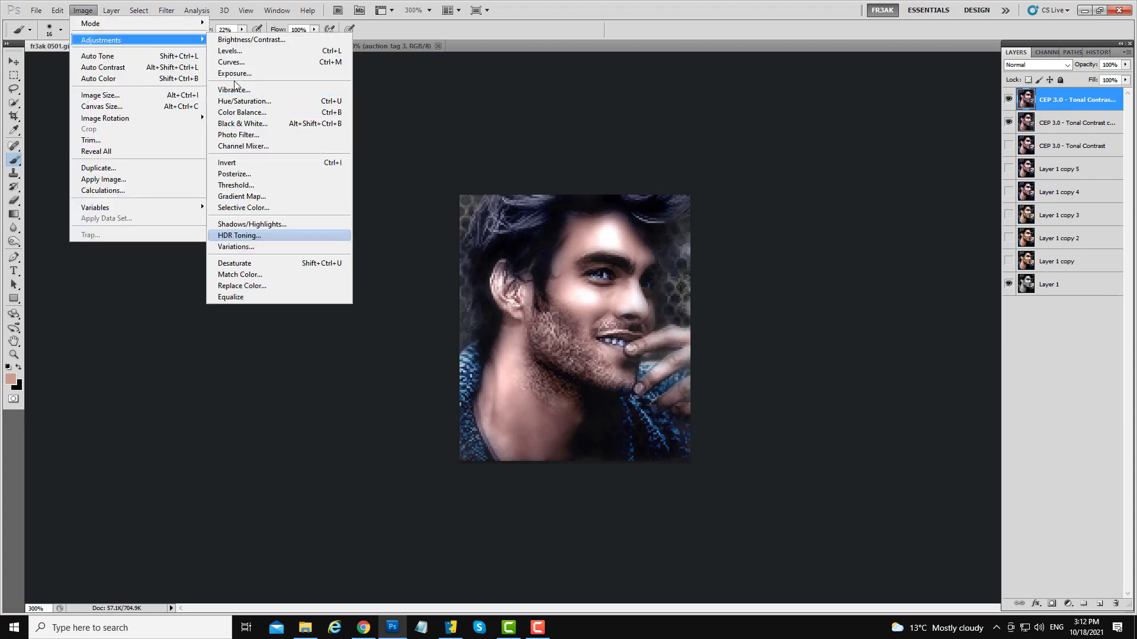
{"action": "left_click", "coordinate": [319, 74]}
{"action": "mouse_move", "coordinate": [291, 177]}
{"action": "left_mouse_down"}
{"action": "mouse_move", "coordinate": [308, 176]}
{"action": "mouse_move", "coordinate": [287, 169]}
{"action": "mouse_move", "coordinate": [300, 171]}
{"action": "left_mouse_up"}
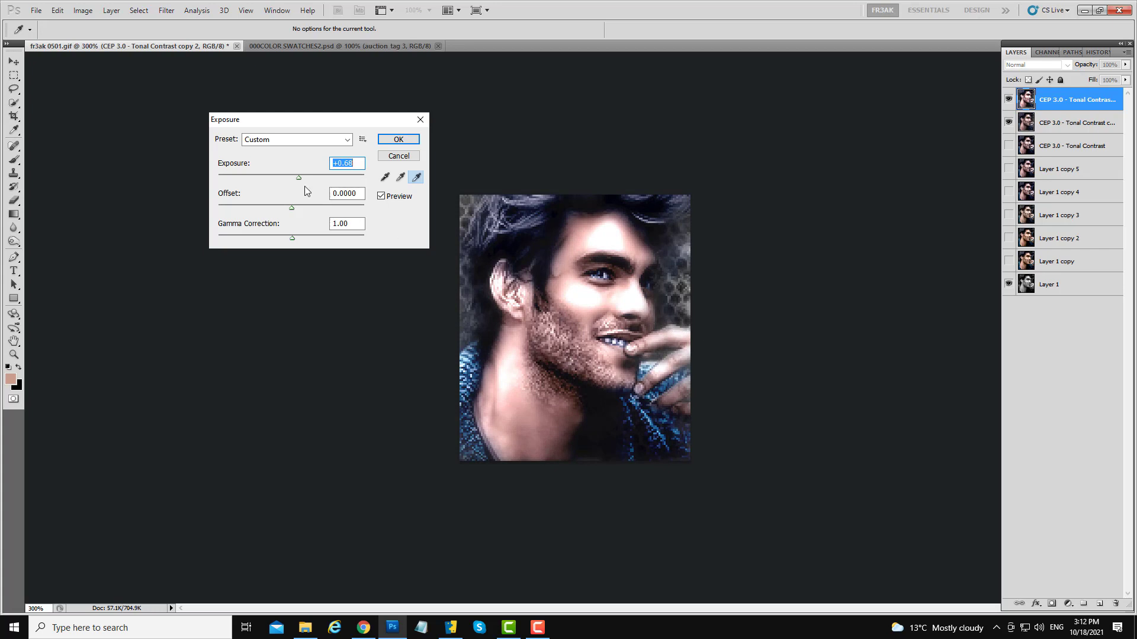
{"action": "left_click_drag", "start_coordinate": [298, 178], "coordinate": [302, 178]}
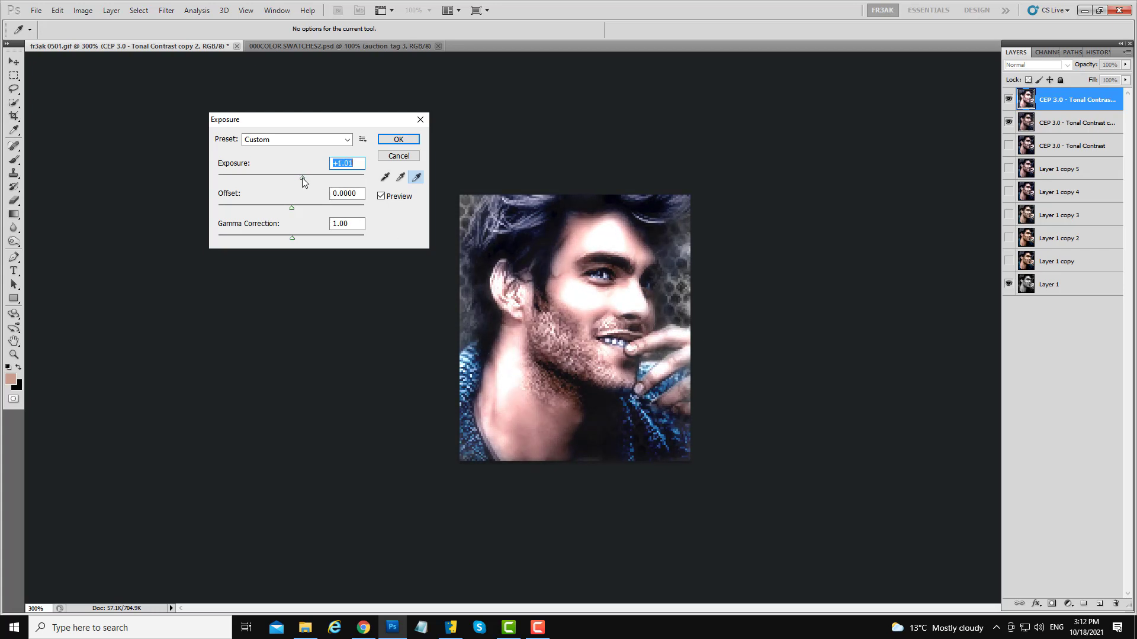
{"action": "left_click", "coordinate": [398, 139]}
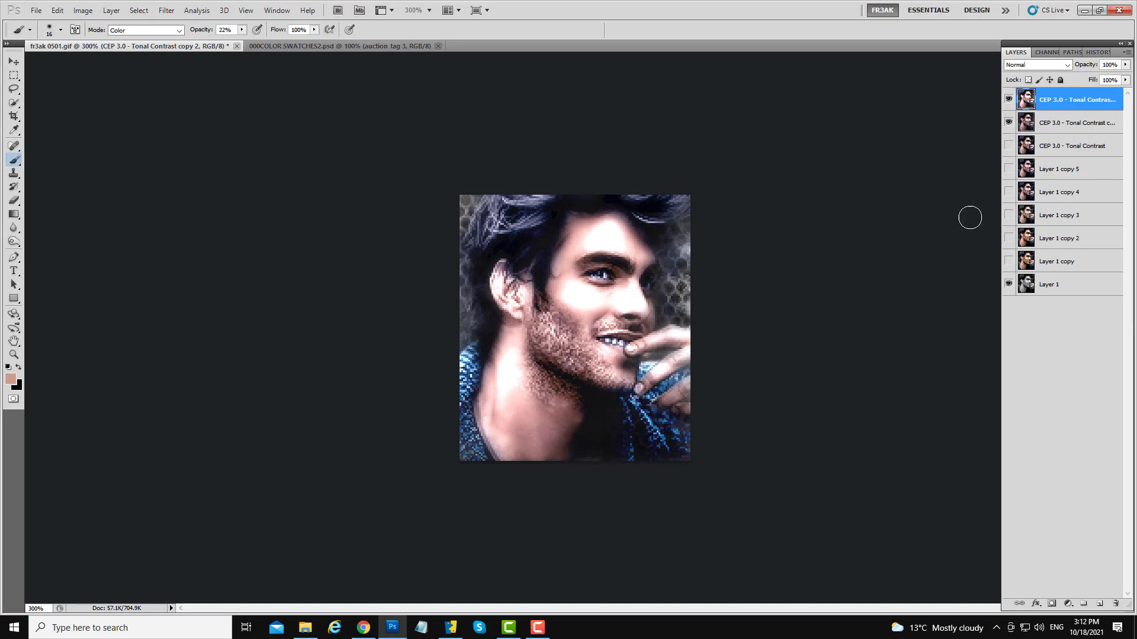
- Add a layer mask to the exposure copy and fill it black with a large brush at 100% opacity
{"action": "left_click", "coordinate": [1052, 603]}
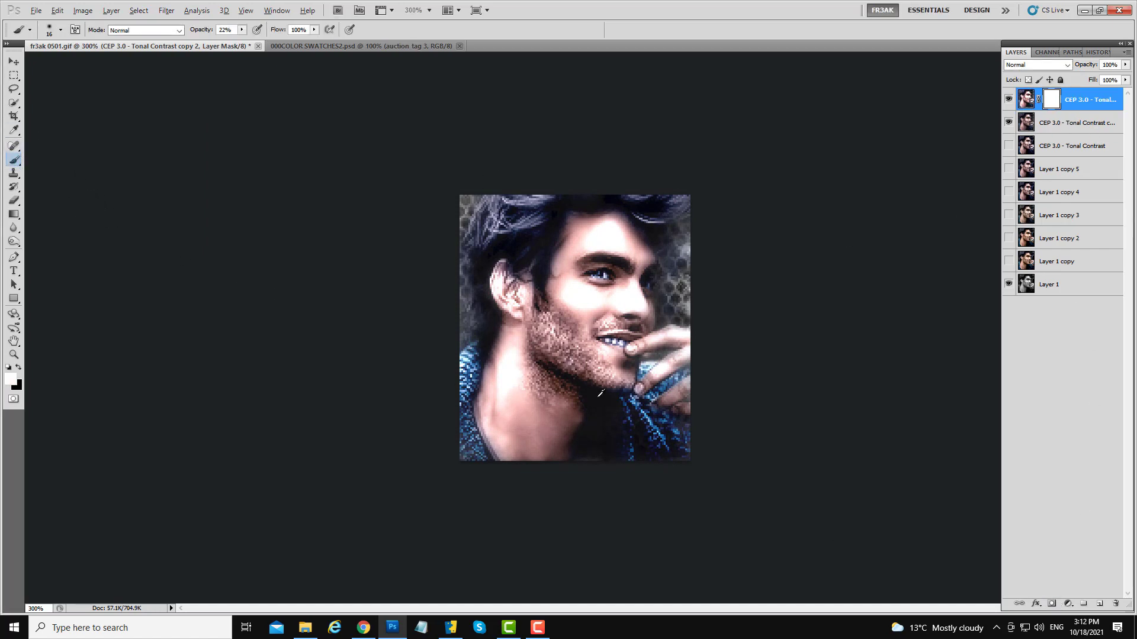
{"action": "left_click_drag", "start_coordinate": [598, 397], "coordinate": [675, 406]}
{"action": "left_click", "coordinate": [19, 369]}
{"action": "mouse_move", "coordinate": [545, 255]}
{"action": "left_mouse_down"}
{"action": "mouse_move", "coordinate": [563, 298]}
{"action": "mouse_move", "coordinate": [611, 310]}
{"action": "left_mouse_up"}
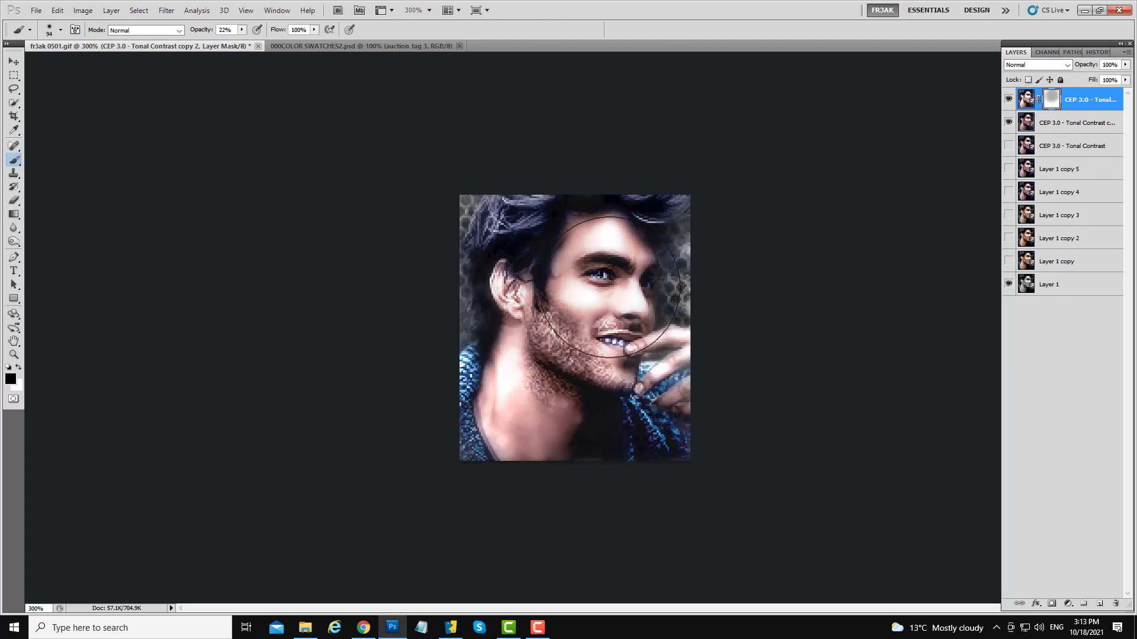
{"action": "left_click", "coordinate": [242, 31]}
{"action": "left_click_drag", "start_coordinate": [244, 43], "coordinate": [371, 72]}
{"action": "mouse_move", "coordinate": [658, 350]}
{"action": "left_mouse_down"}
{"action": "mouse_move", "coordinate": [533, 249]}
{"action": "mouse_move", "coordinate": [503, 403]}
{"action": "mouse_move", "coordinate": [620, 335]}
{"action": "left_mouse_up"}
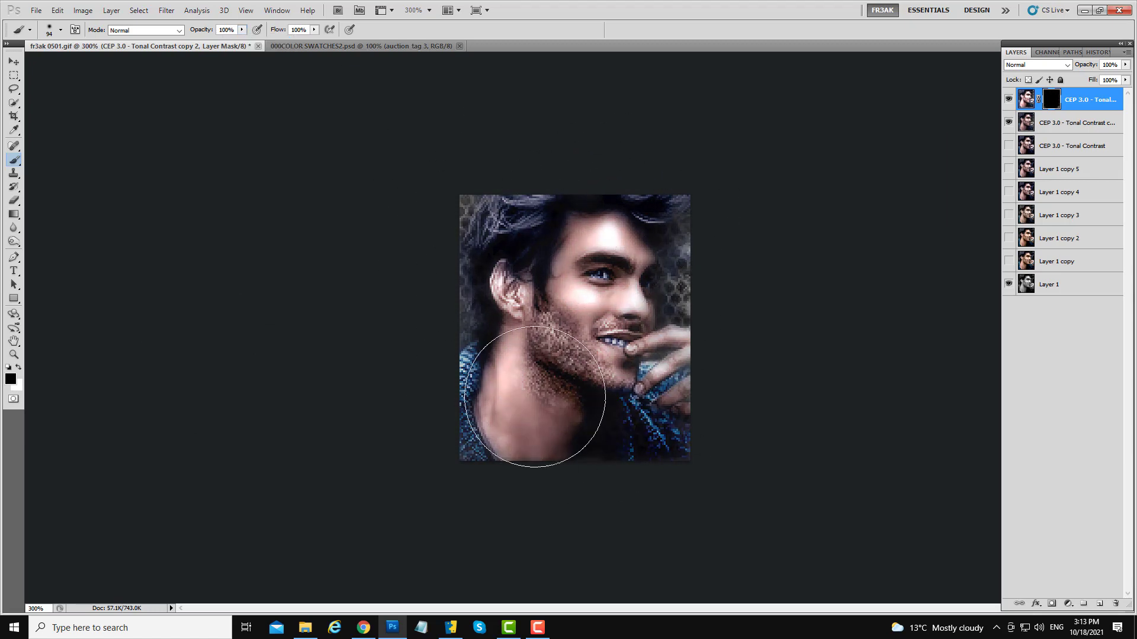
- Paint white on the mask around the mouth and set the brush opacity to 33%
{"action": "left_click", "coordinate": [19, 370]}
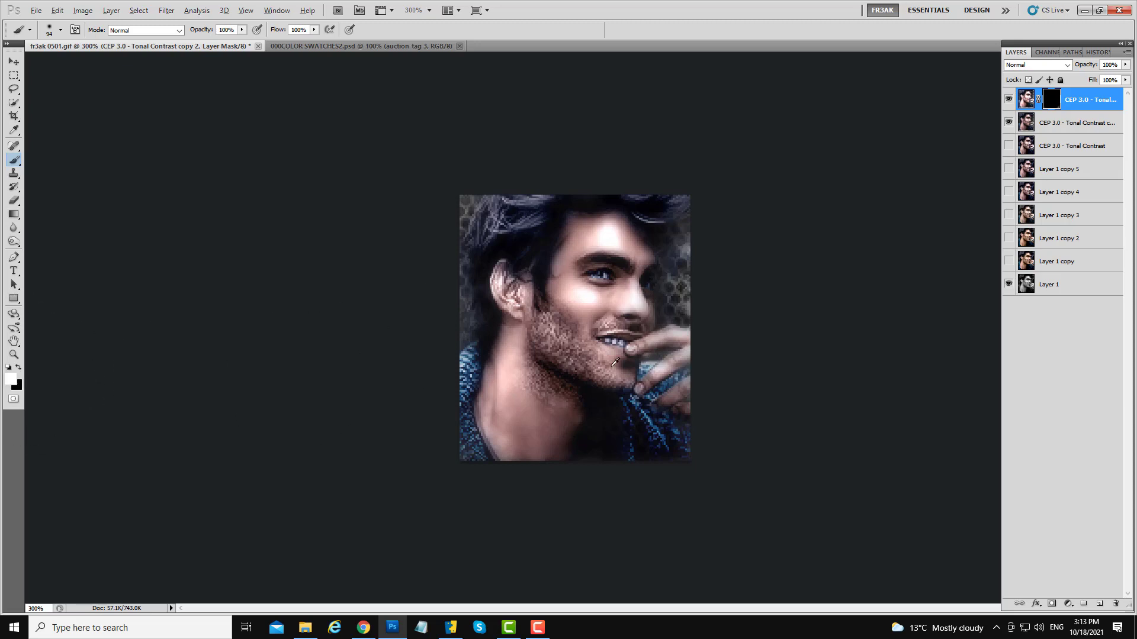
{"action": "left_click_drag", "start_coordinate": [637, 357], "coordinate": [553, 374]}
{"action": "left_click", "coordinate": [242, 29]}
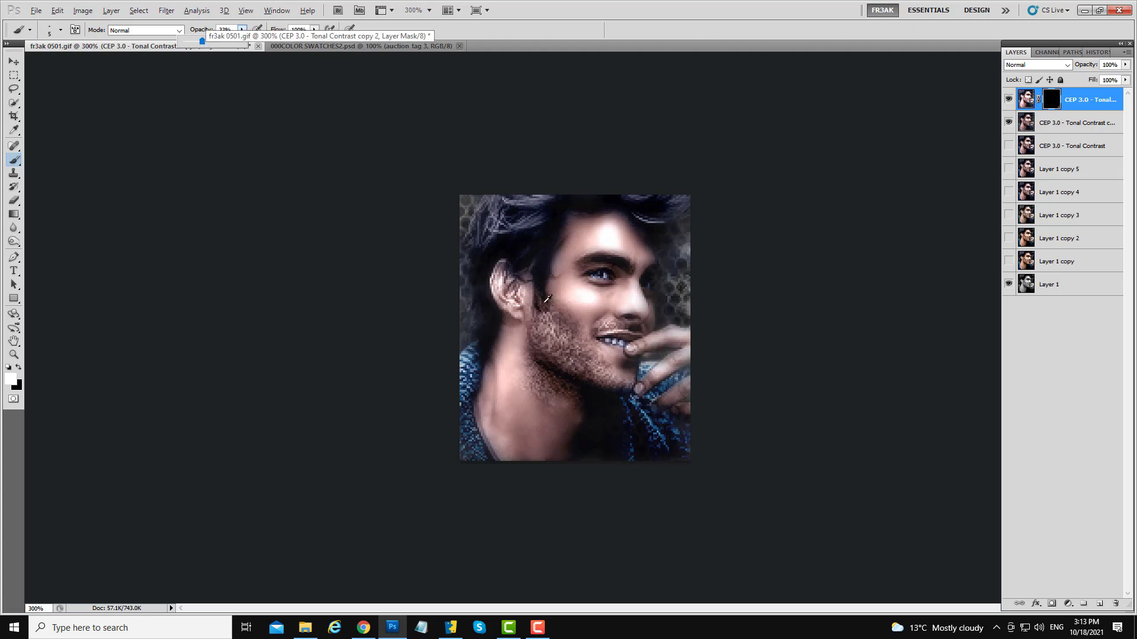
{"action": "left_click_drag", "start_coordinate": [560, 334], "coordinate": [564, 338]}
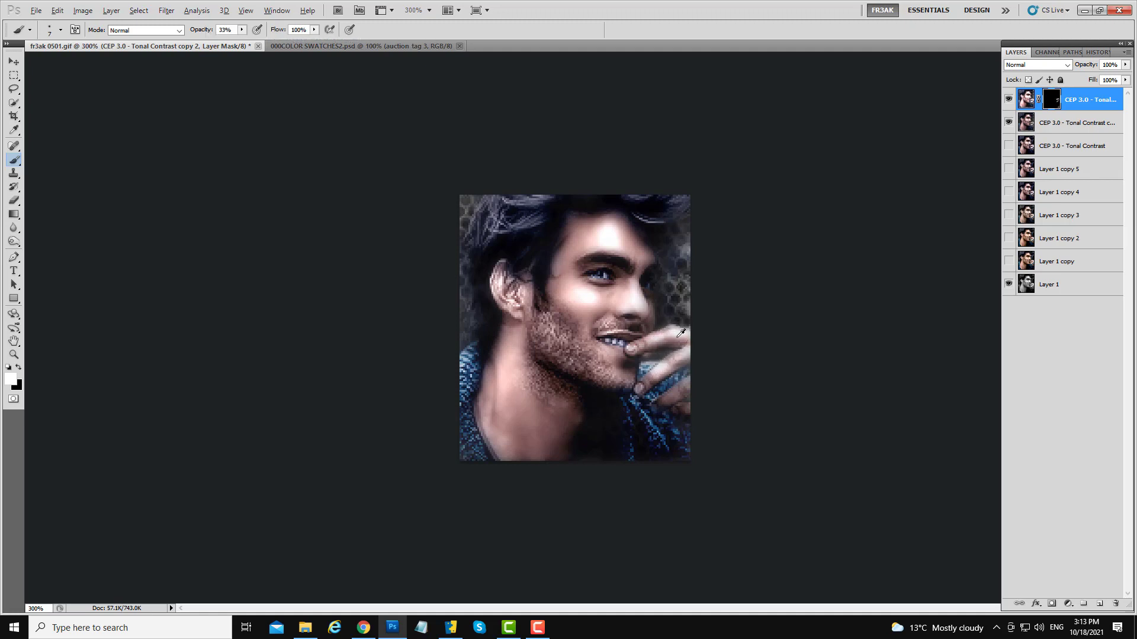
- Enlarge the brush and paint more white on the mask along the neck and chin, undoing one stroke
{"action": "key", "text": "bracketright"}
{"action": "key", "text": "bracketright"}
{"action": "key", "text": "bracketright"}
{"action": "left_click", "coordinate": [1008, 100]}
{"action": "left_click", "coordinate": [1008, 100]}
{"action": "left_click", "coordinate": [1008, 100]}
{"action": "right_click", "coordinate": [620, 277], "text": "alt"}
{"action": "left_click_drag", "start_coordinate": [506, 366], "coordinate": [503, 423]}
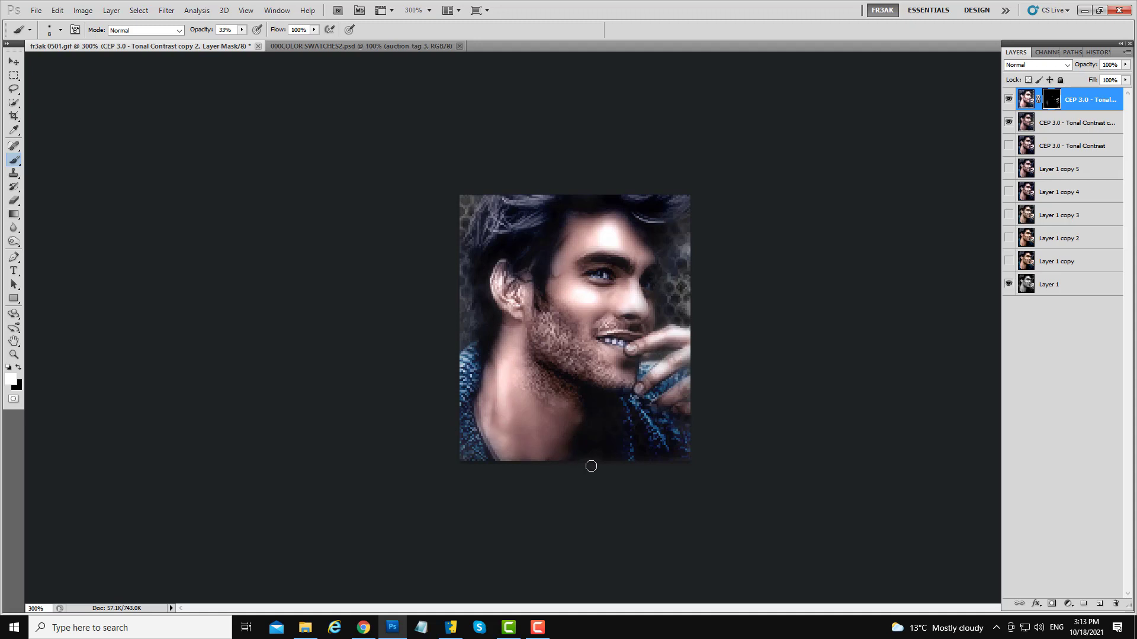
{"action": "key", "text": "ctrl+z"}
{"action": "left_click", "coordinate": [507, 389]}
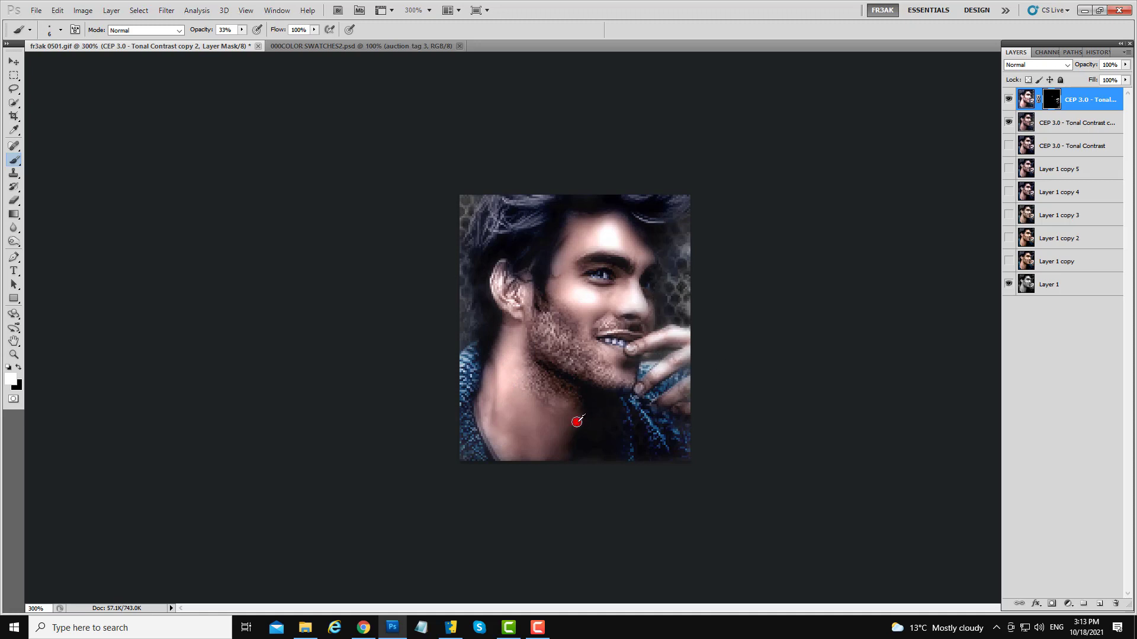
{"action": "left_click_drag", "start_coordinate": [577, 421], "coordinate": [576, 422]}
{"action": "left_click_drag", "start_coordinate": [500, 367], "coordinate": [498, 416]}
- Set the brush opacity to 16% and paint more white on the mask around the neck, mouth and eye, then enlarge the brush
{"action": "right_click", "coordinate": [510, 361], "text": "alt"}
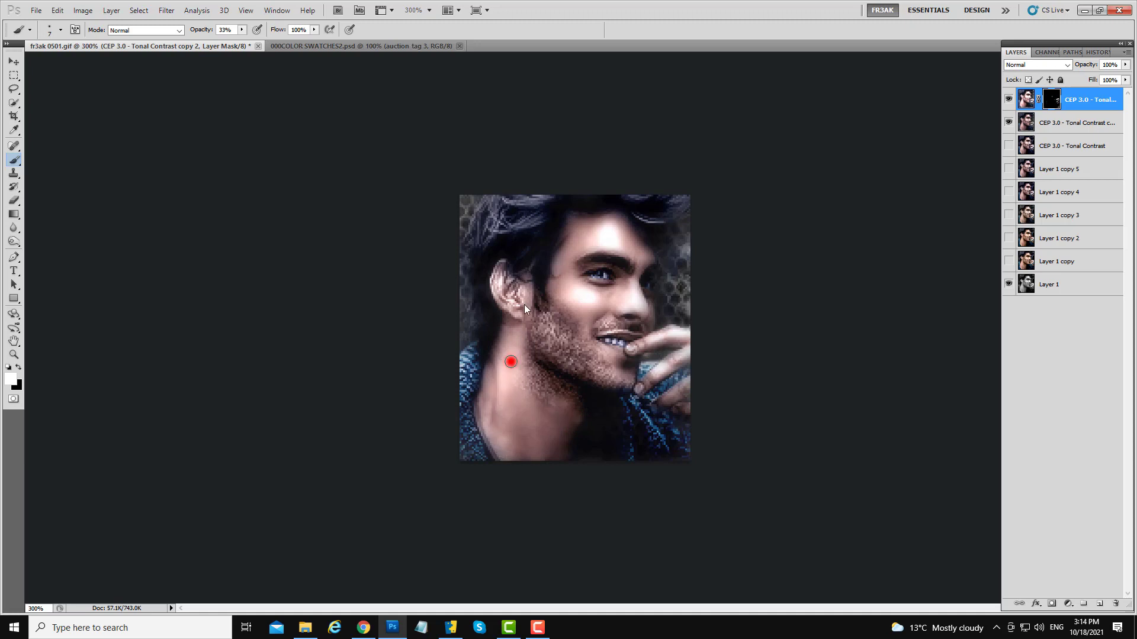
{"action": "left_click", "coordinate": [243, 29]}
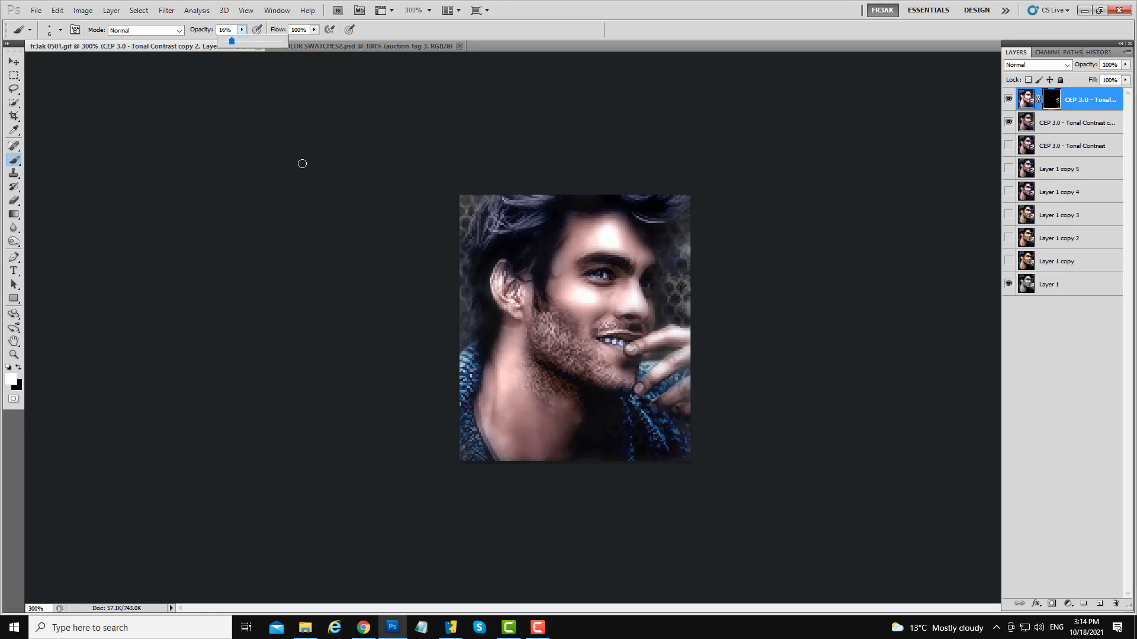
{"action": "left_click_drag", "start_coordinate": [502, 368], "coordinate": [495, 431]}
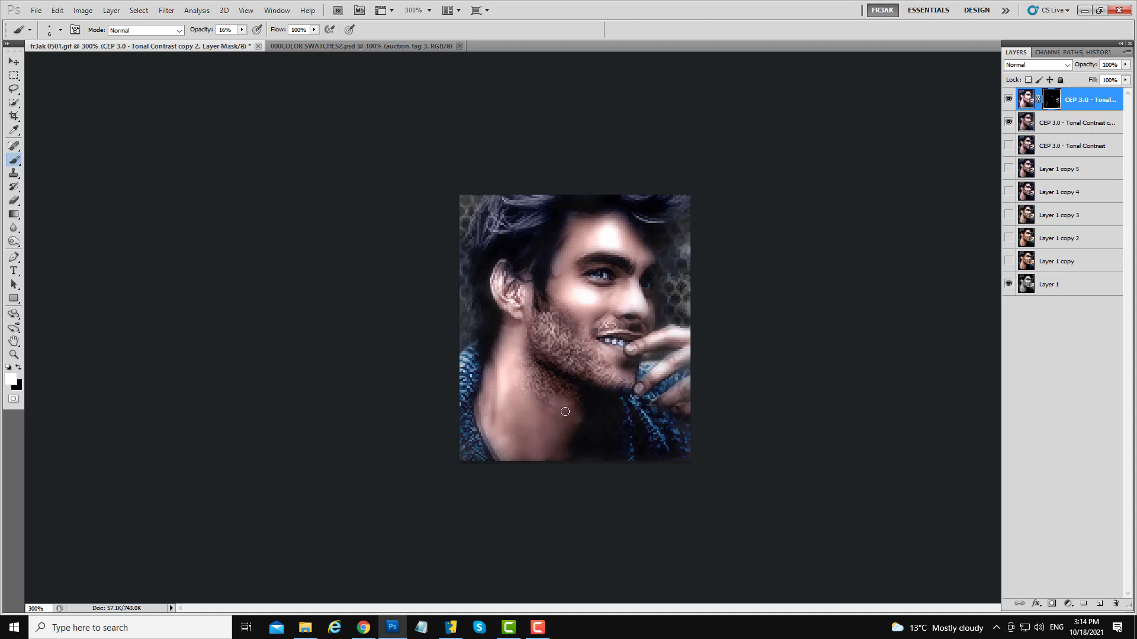
{"action": "left_click_drag", "start_coordinate": [561, 414], "coordinate": [573, 421]}
{"action": "left_click_drag", "start_coordinate": [507, 450], "coordinate": [532, 477]}
{"action": "left_click_drag", "start_coordinate": [514, 372], "coordinate": [517, 366]}
{"action": "left_click_drag", "start_coordinate": [618, 368], "coordinate": [607, 368]}
{"action": "left_click", "coordinate": [609, 276]}
{"action": "key", "text": "bracketright"}
{"action": "key", "text": "bracketright"}
- Toggle the masked exposure layer's visibility to compare, then merge it down into the layer below
{"action": "left_click", "coordinate": [1007, 99]}
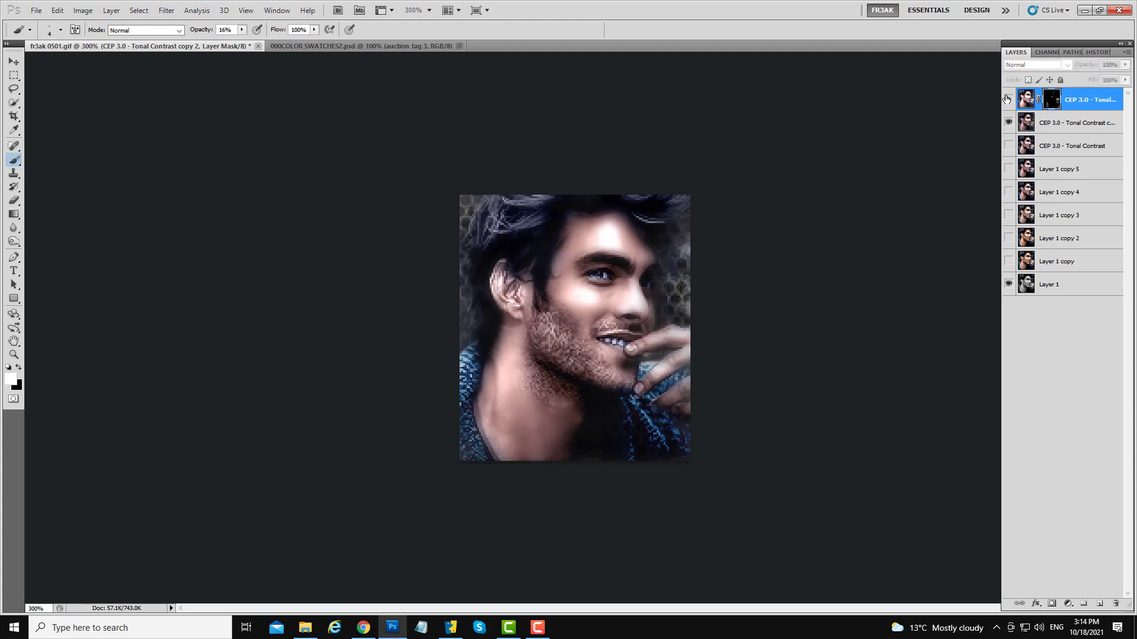
{"action": "left_click", "coordinate": [1007, 99]}
{"action": "left_click", "coordinate": [1007, 99]}
{"action": "left_click", "coordinate": [1007, 98]}
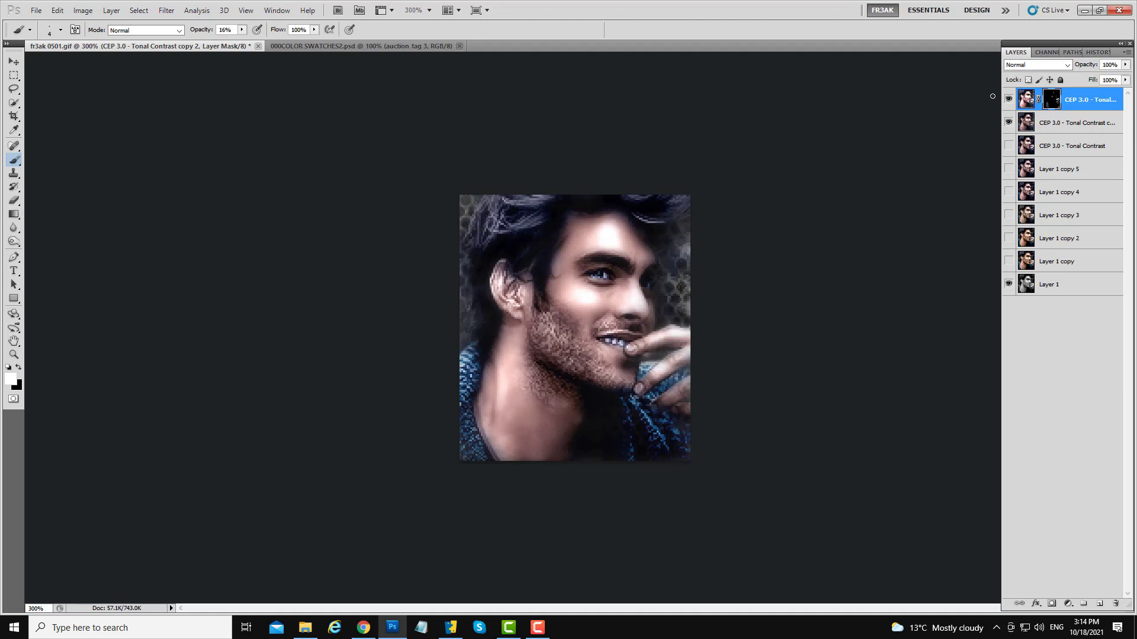
{"action": "right_click", "coordinate": [1081, 102]}
{"action": "left_click", "coordinate": [1031, 351]}
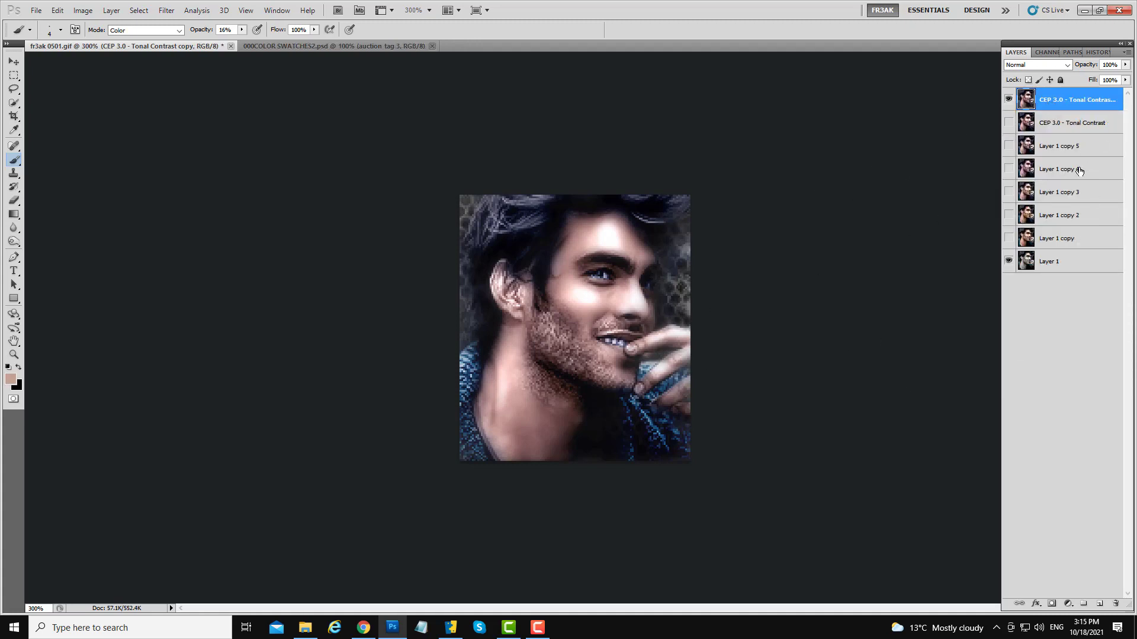
- Toggle the merged layer's visibility to compare the colorized portrait with the black-and-white original
{"action": "left_click", "coordinate": [1009, 99]}
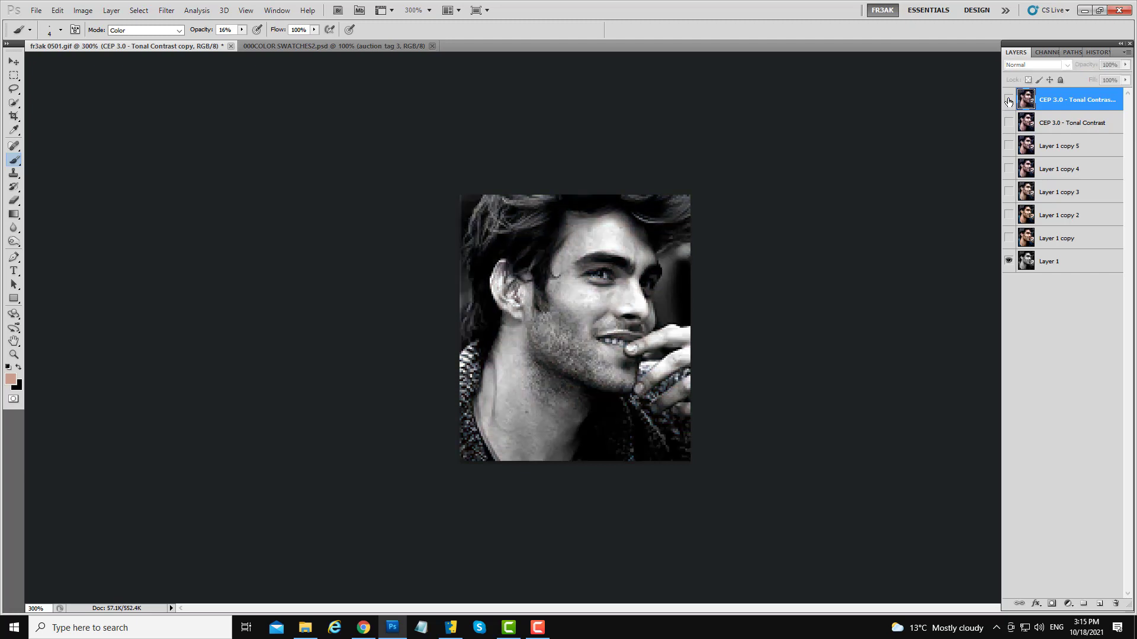
{"action": "left_click", "coordinate": [1008, 100]}
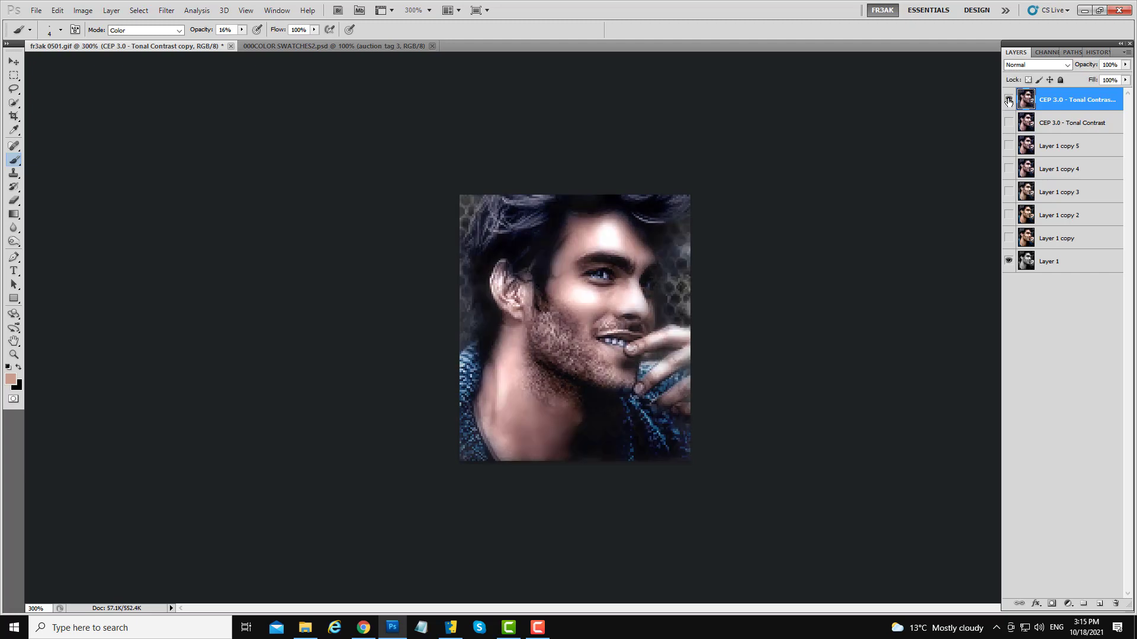
{"action": "left_click", "coordinate": [1008, 99]}
{"action": "left_click", "coordinate": [1008, 100]}
{"action": "left_click", "coordinate": [1008, 100]}
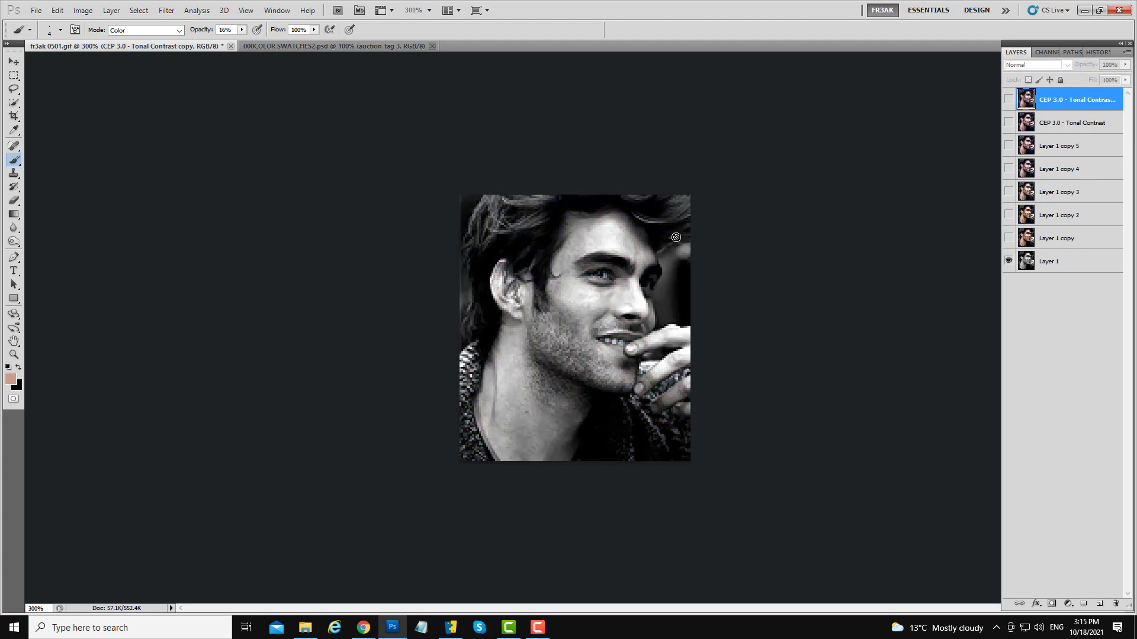
{"action": "left_click", "coordinate": [1009, 100]}
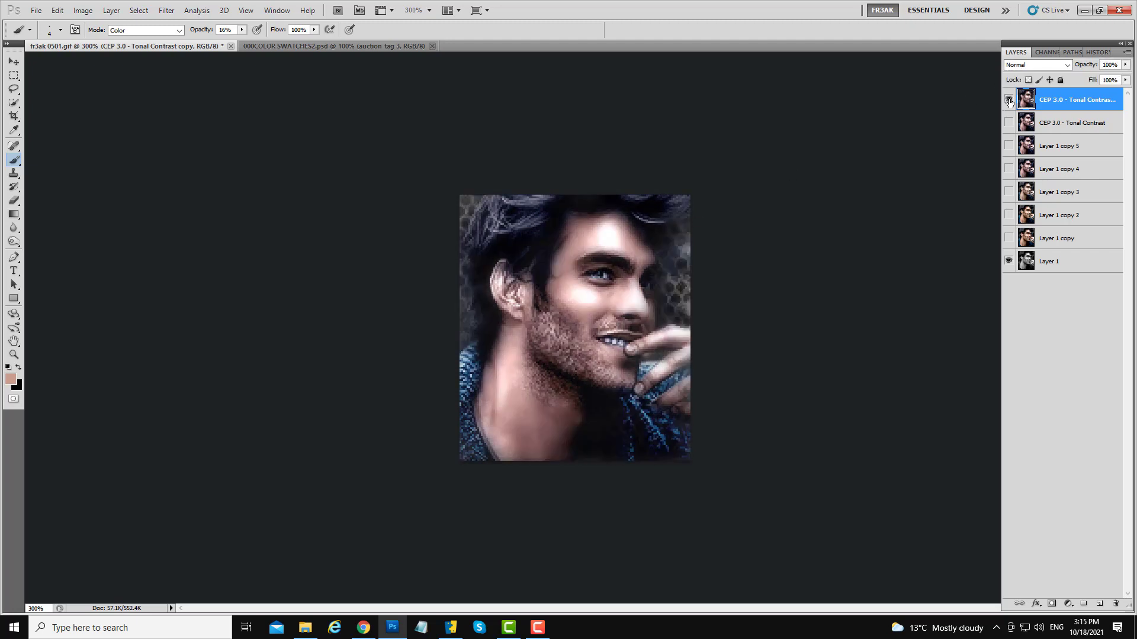
{"action": "left_click", "coordinate": [1009, 101]}
{"action": "left_click", "coordinate": [1009, 100]}
{"action": "left_click", "coordinate": [1009, 100]}
- Duplicate the merged layer and toggle the top layers' visibility to compare them
{"action": "left_click_drag", "start_coordinate": [1025, 100], "coordinate": [1100, 604]}
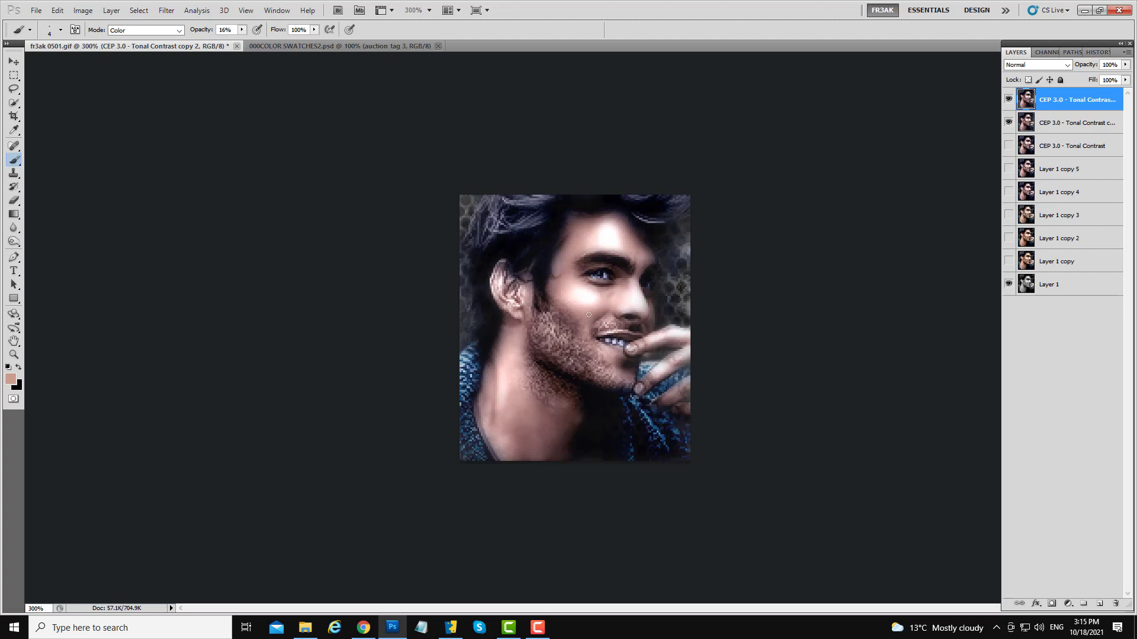
{"action": "left_click", "coordinate": [1006, 104]}
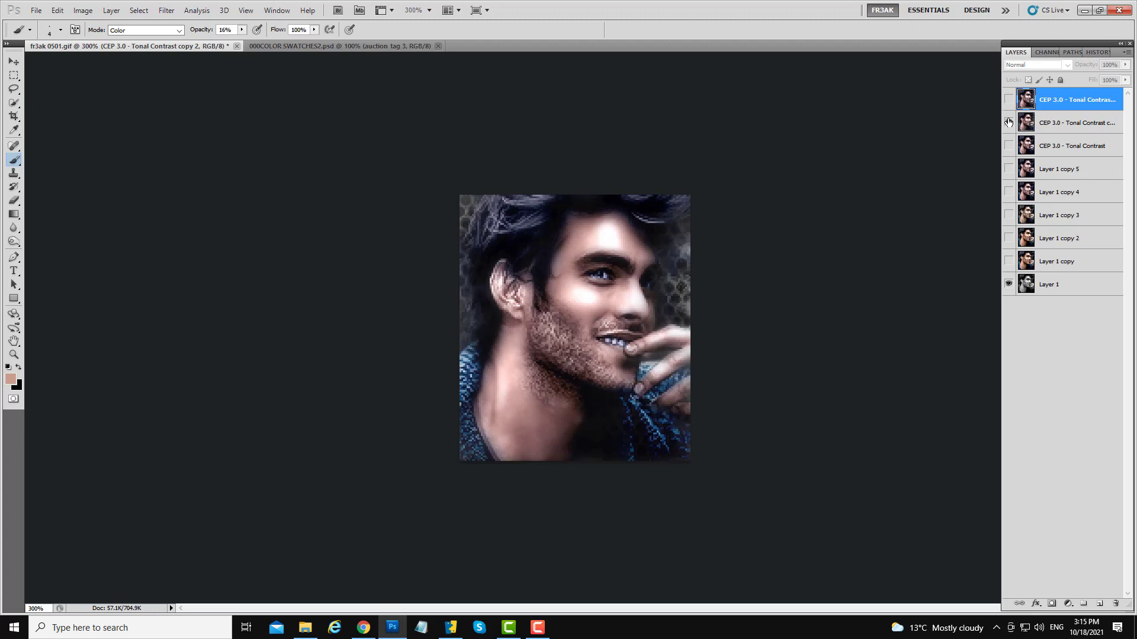
{"action": "left_click", "coordinate": [1009, 122]}
{"action": "left_click", "coordinate": [1007, 104]}
{"action": "left_click", "coordinate": [1007, 102]}
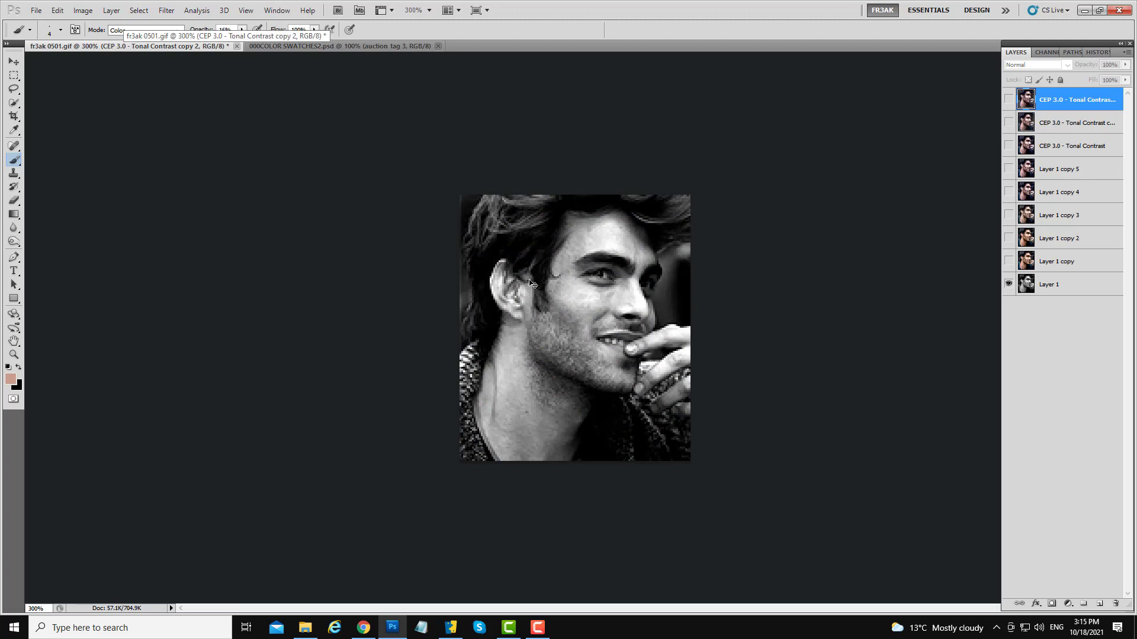
{"action": "left_click", "coordinate": [1006, 102]}
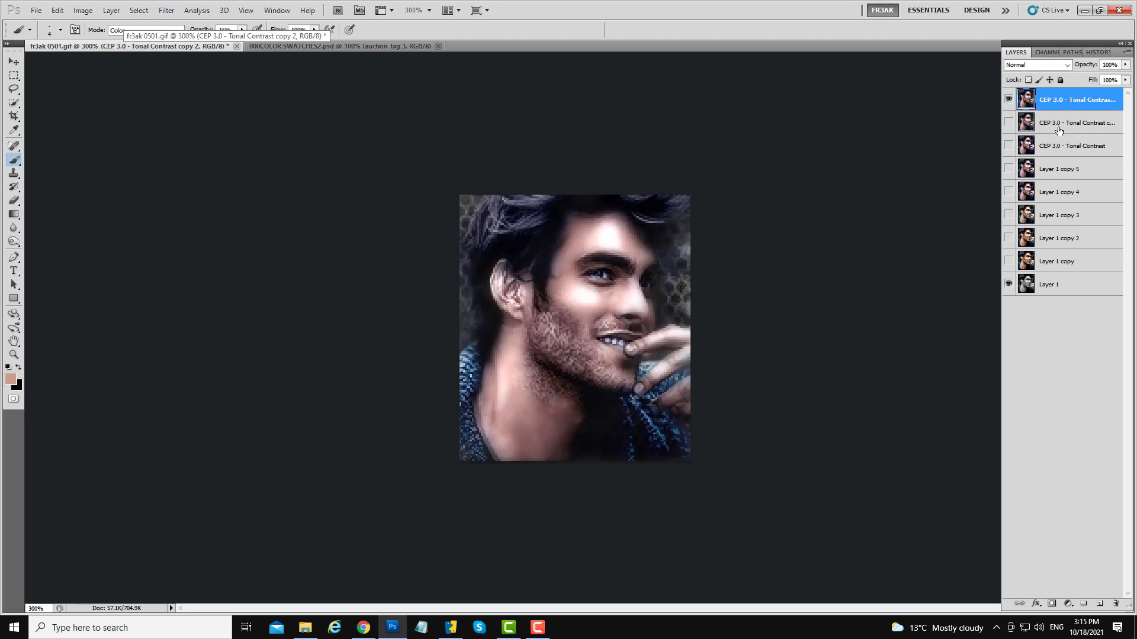
- Colorize the duplicate with Hue/Saturation at hue 196 and saturation 61, raising the lightness
{"action": "key", "text": "ctrl+u"}
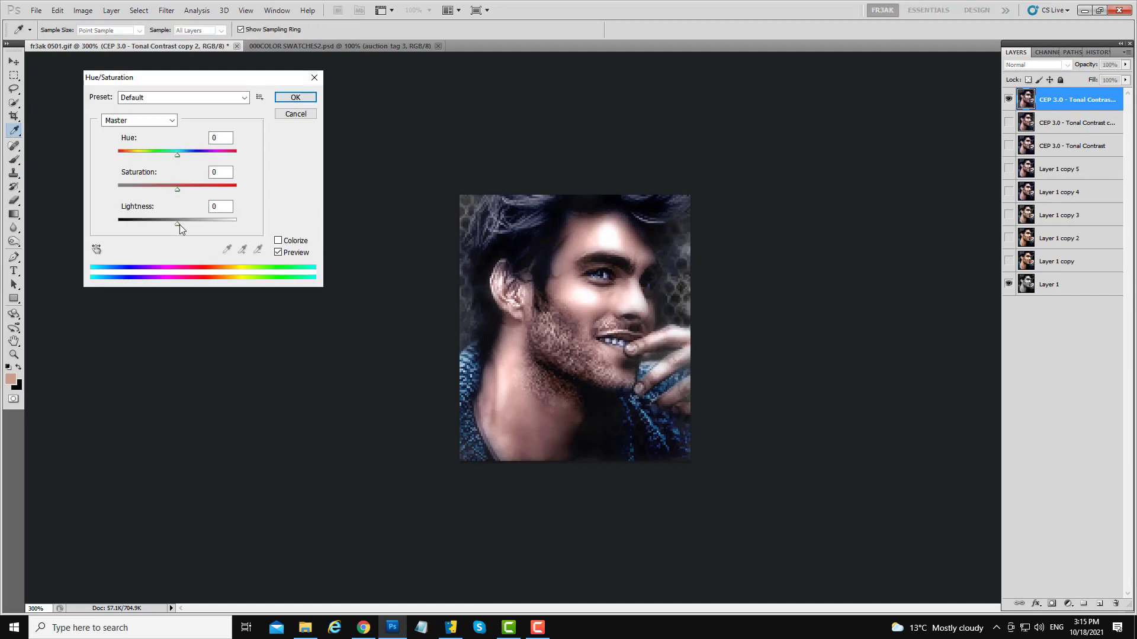
{"action": "left_click_drag", "start_coordinate": [178, 225], "coordinate": [192, 226]}
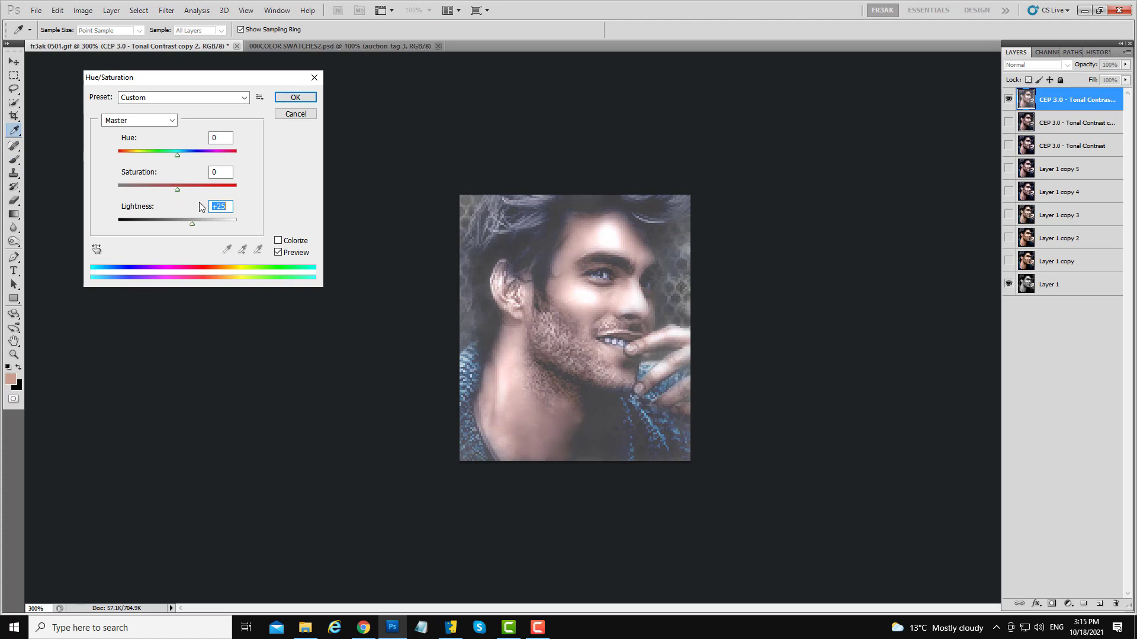
{"action": "left_click", "coordinate": [278, 240]}
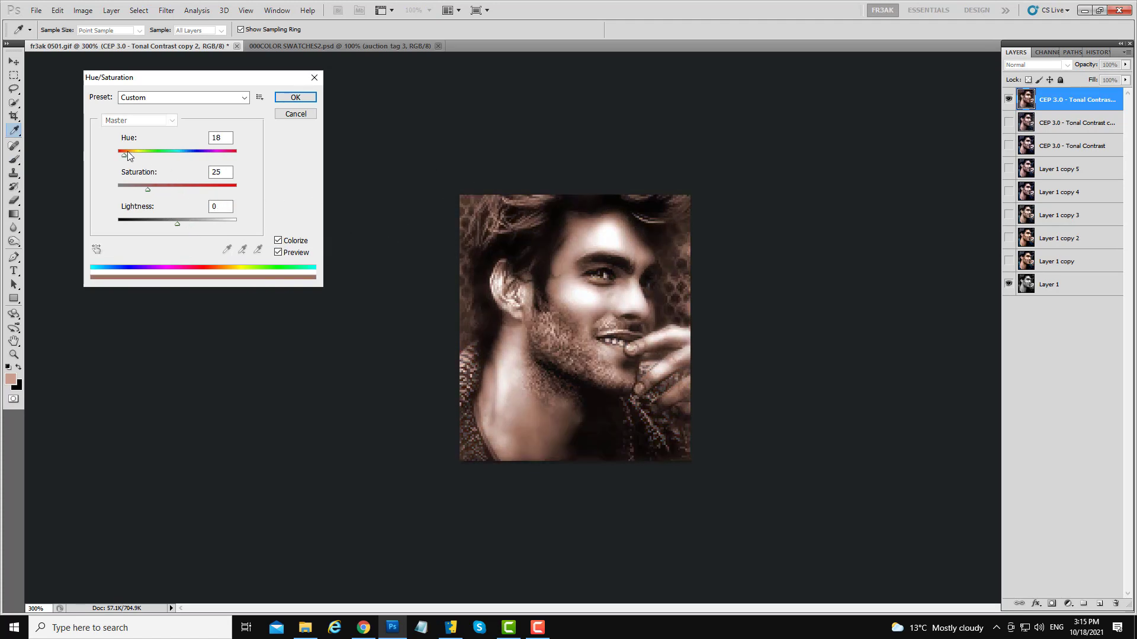
{"action": "left_click_drag", "start_coordinate": [125, 155], "coordinate": [177, 156]}
{"action": "left_click", "coordinate": [167, 153]}
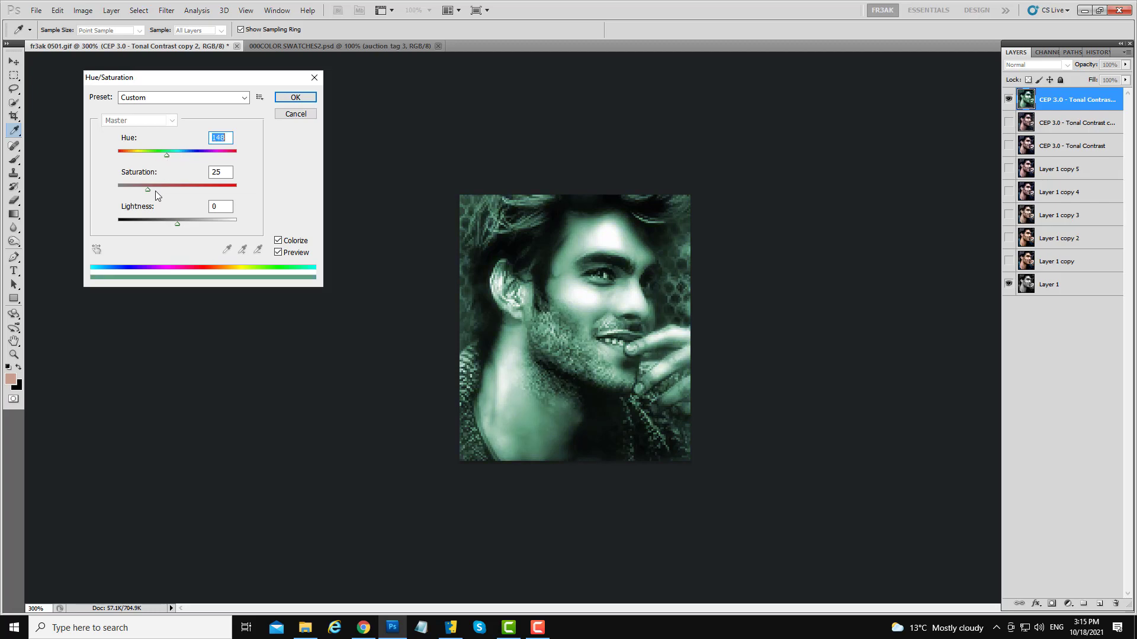
{"action": "mouse_move", "coordinate": [178, 225]}
{"action": "left_mouse_down"}
{"action": "mouse_move", "coordinate": [203, 234]}
{"action": "mouse_move", "coordinate": [182, 225]}
{"action": "left_mouse_up"}
{"action": "left_click_drag", "start_coordinate": [146, 190], "coordinate": [191, 199]}
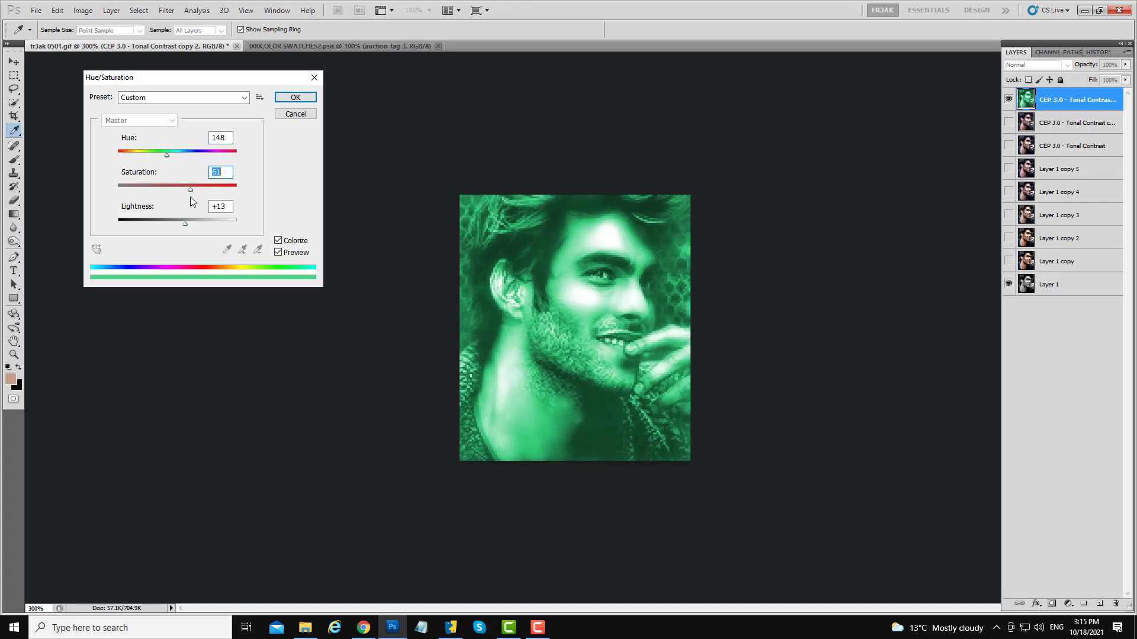
{"action": "left_click_drag", "start_coordinate": [165, 156], "coordinate": [183, 158]}
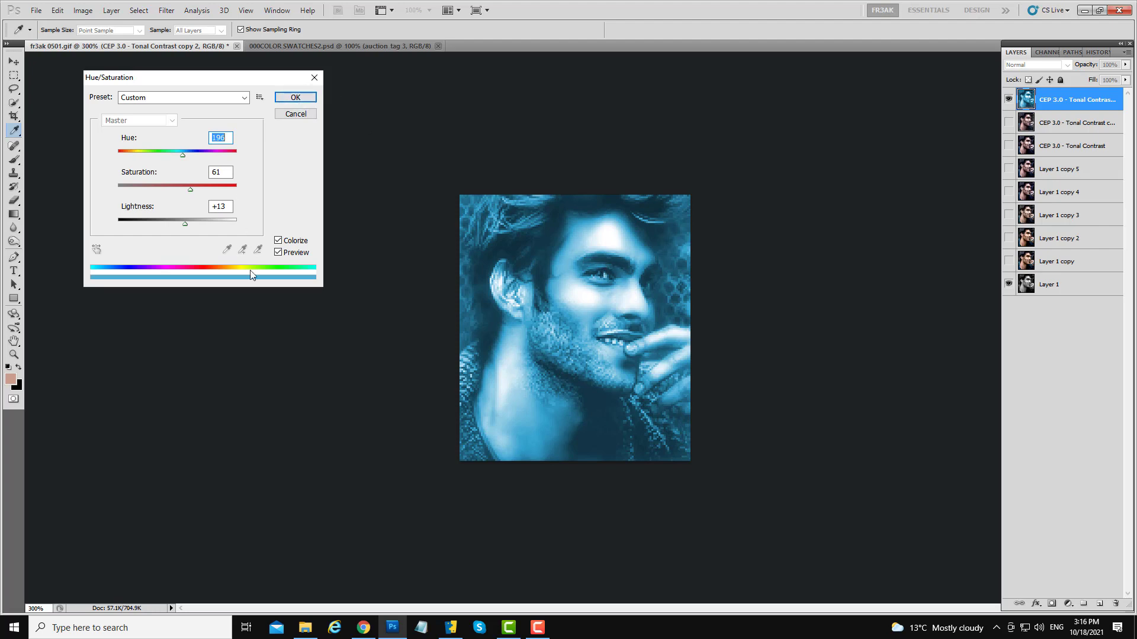
{"action": "left_click_drag", "start_coordinate": [185, 224], "coordinate": [192, 227]}
{"action": "left_click", "coordinate": [295, 97]}
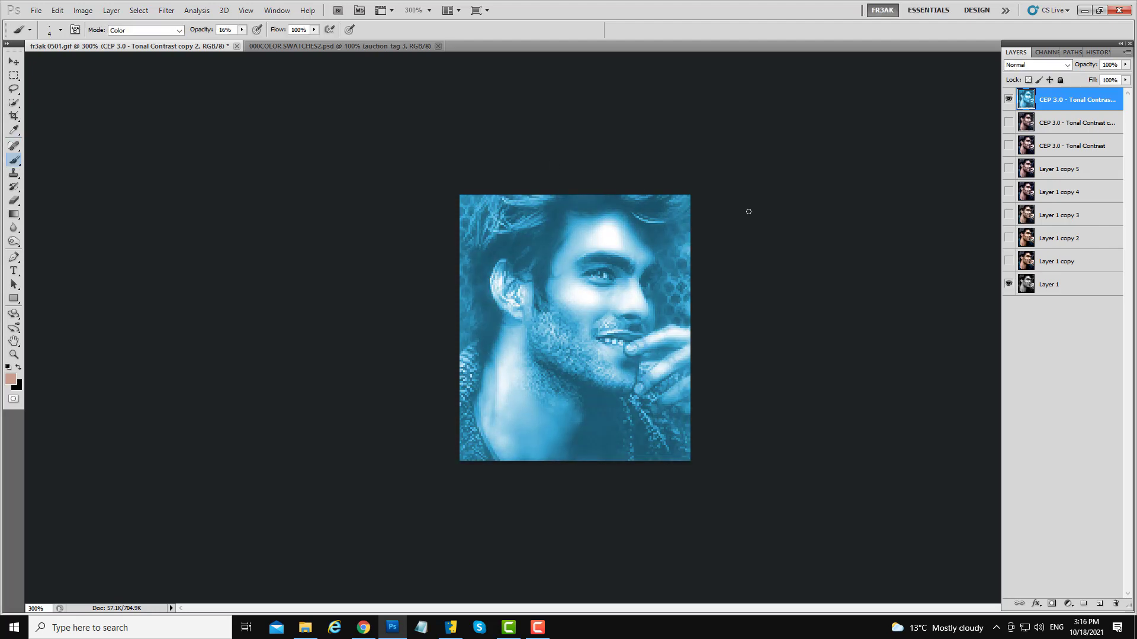
- Add a layer mask to the blue copy and mask it with a 92 px brush at 100% so blue shows only on the eyes
{"action": "left_click", "coordinate": [1008, 123]}
{"action": "left_click", "coordinate": [1051, 604]}
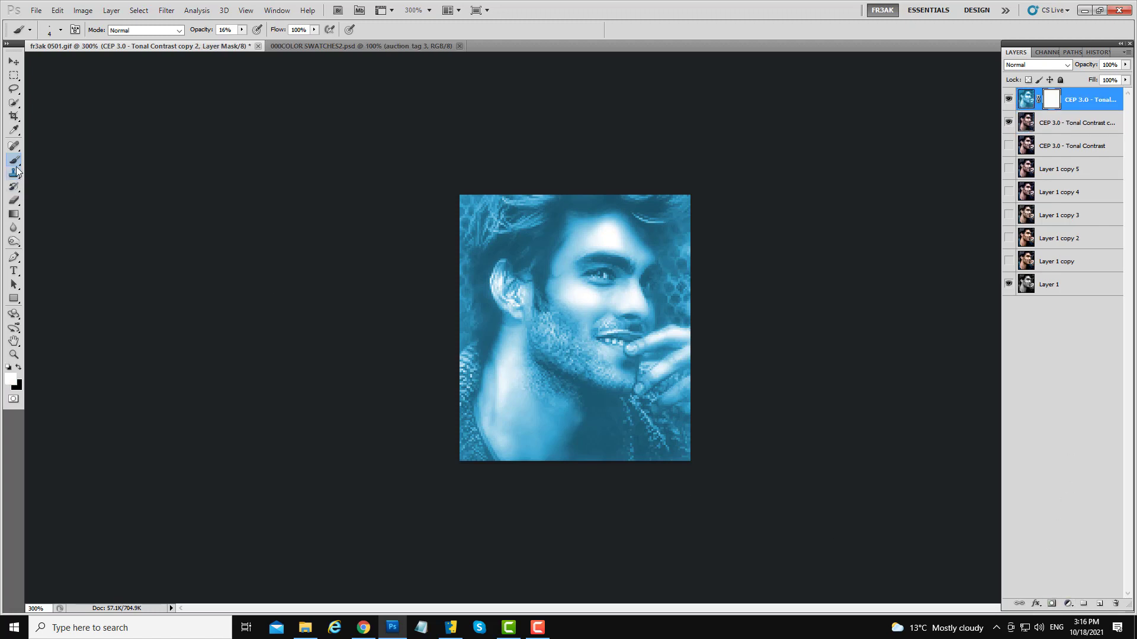
{"action": "left_click_drag", "start_coordinate": [606, 396], "coordinate": [677, 415]}
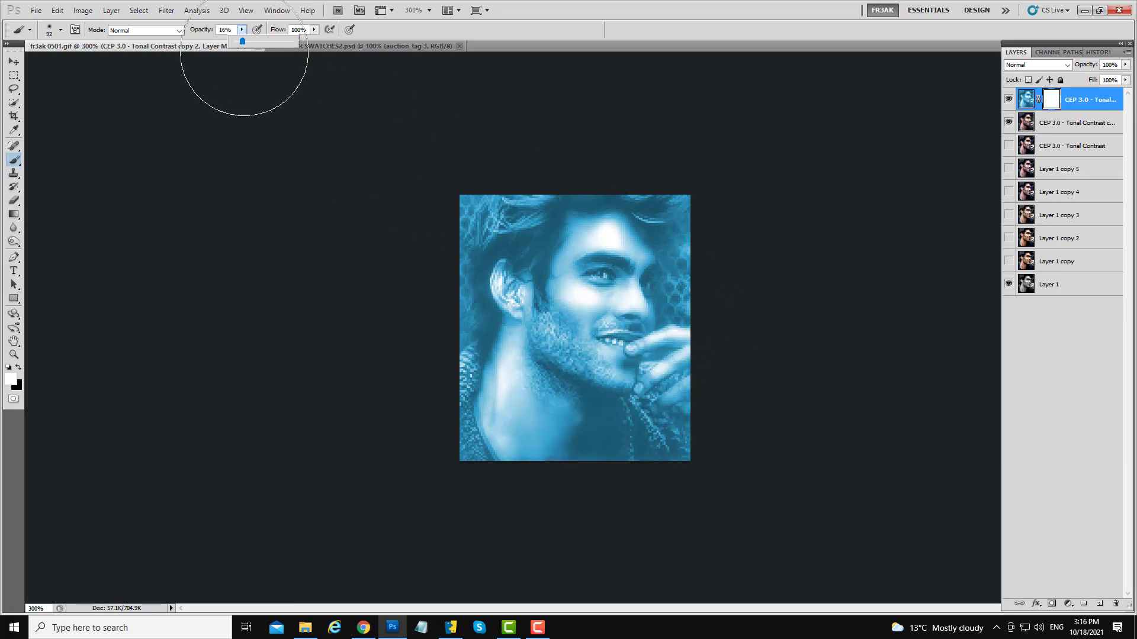
{"action": "key", "text": "0"}
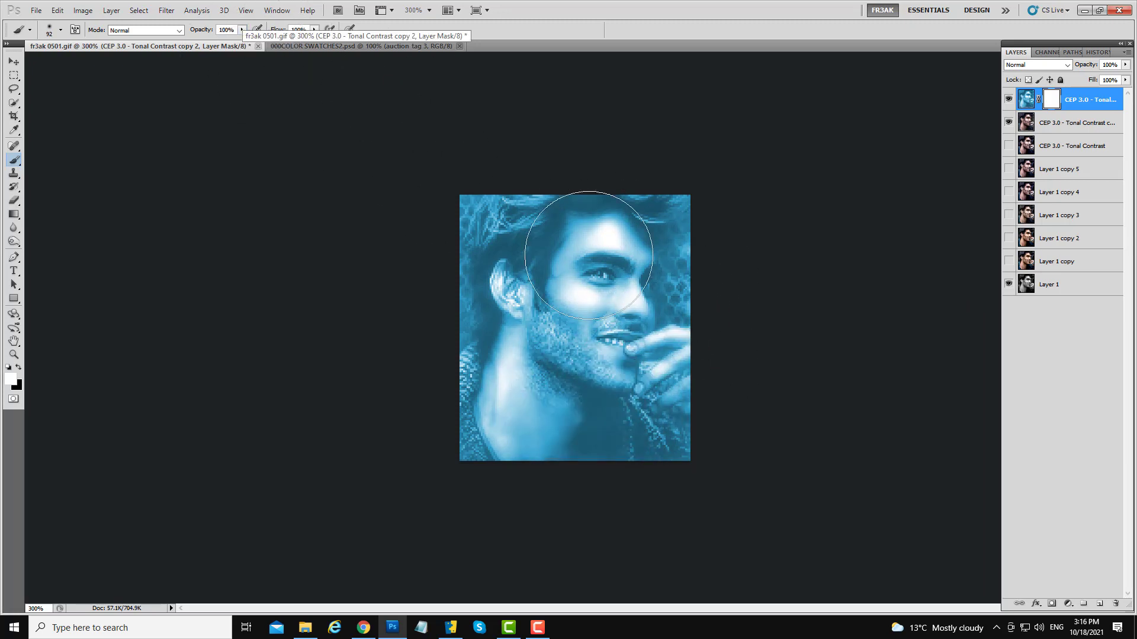
{"action": "left_click", "coordinate": [19, 368]}
{"action": "mouse_move", "coordinate": [574, 359]}
{"action": "left_mouse_down"}
{"action": "mouse_move", "coordinate": [484, 244]}
{"action": "mouse_move", "coordinate": [482, 199]}
{"action": "mouse_move", "coordinate": [568, 380]}
{"action": "mouse_move", "coordinate": [532, 418]}
{"action": "mouse_move", "coordinate": [657, 365]}
{"action": "mouse_move", "coordinate": [533, 435]}
{"action": "mouse_move", "coordinate": [525, 241]}
{"action": "mouse_move", "coordinate": [613, 248]}
{"action": "mouse_move", "coordinate": [542, 355]}
{"action": "mouse_move", "coordinate": [591, 414]}
{"action": "mouse_move", "coordinate": [623, 409]}
{"action": "left_mouse_up"}
{"action": "left_click_drag", "start_coordinate": [599, 308], "coordinate": [533, 322]}
{"action": "key", "text": "x"}
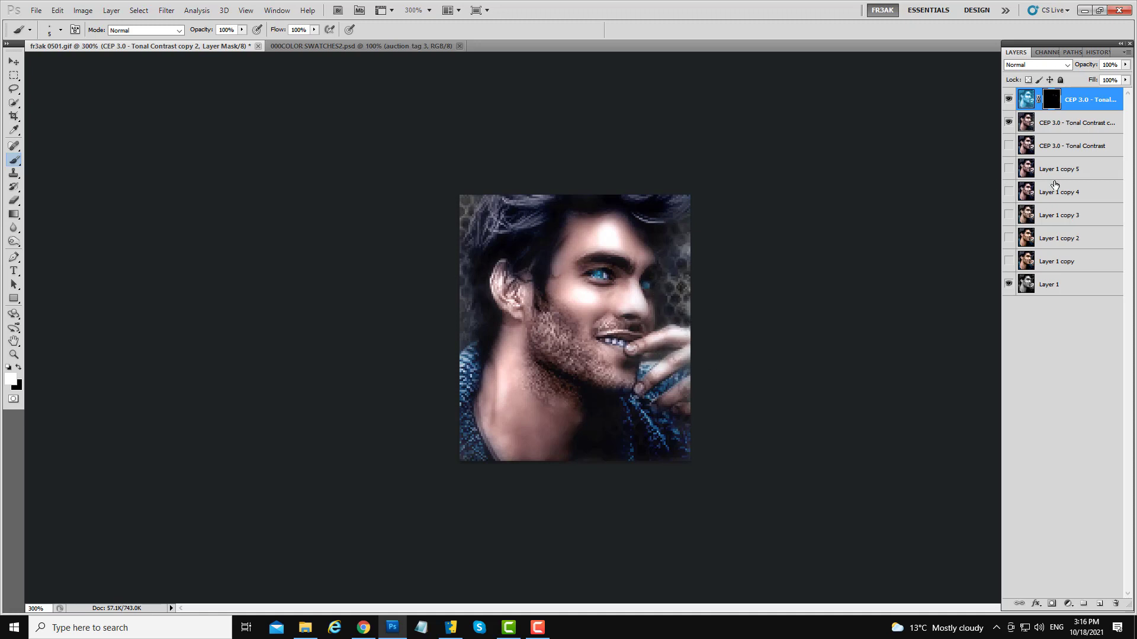
- Lower the blue eye layer's opacity to 63%
{"action": "left_click", "coordinate": [1125, 66]}
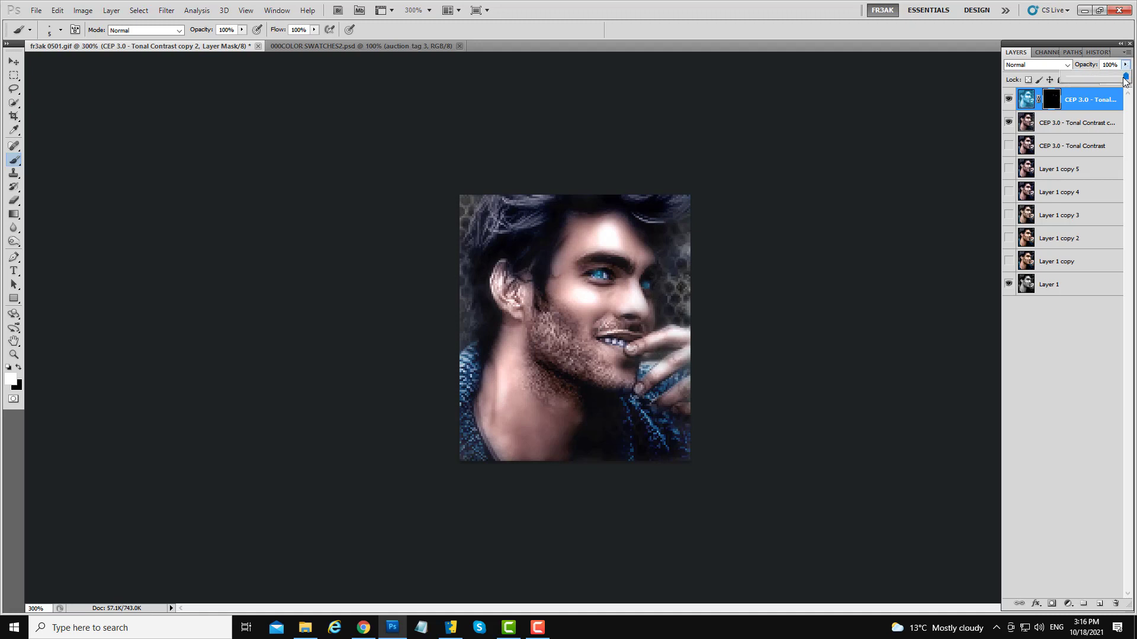
{"action": "left_click_drag", "start_coordinate": [1126, 77], "coordinate": [1078, 80]}
{"action": "mouse_move", "coordinate": [1106, 83]}
{"action": "left_mouse_down"}
{"action": "mouse_move", "coordinate": [1069, 82]}
{"action": "mouse_move", "coordinate": [1085, 81]}
{"action": "left_mouse_up"}
{"action": "left_click", "coordinate": [1024, 103]}
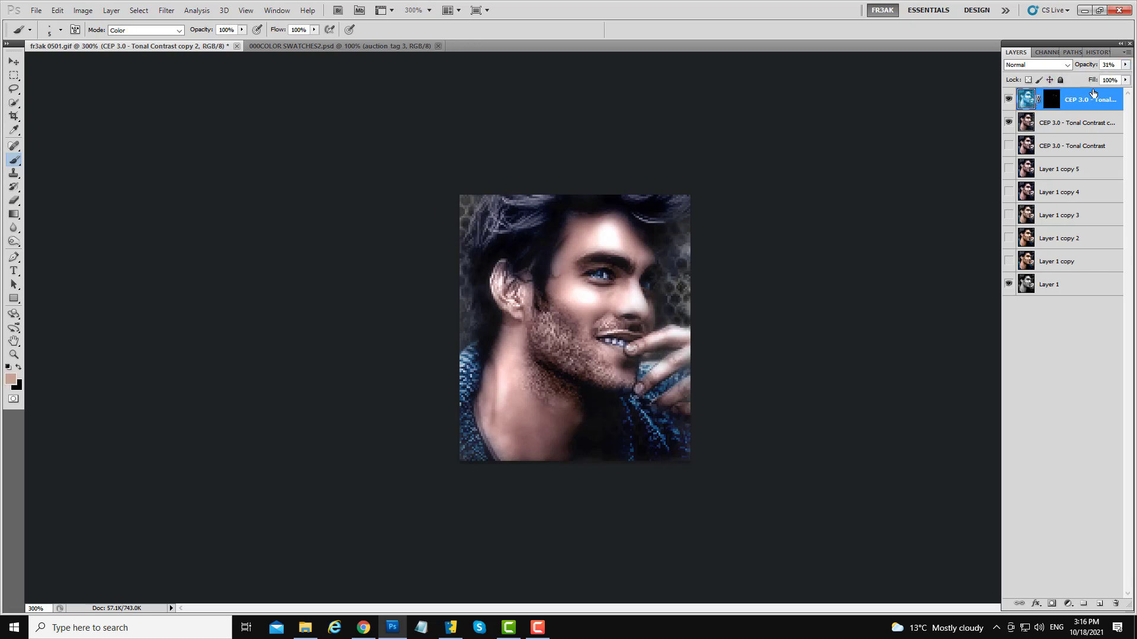
{"action": "left_click", "coordinate": [1125, 67]}
{"action": "mouse_move", "coordinate": [1086, 82]}
{"action": "left_mouse_down"}
{"action": "mouse_move", "coordinate": [1126, 85]}
{"action": "mouse_move", "coordinate": [1093, 84]}
{"action": "left_mouse_up"}
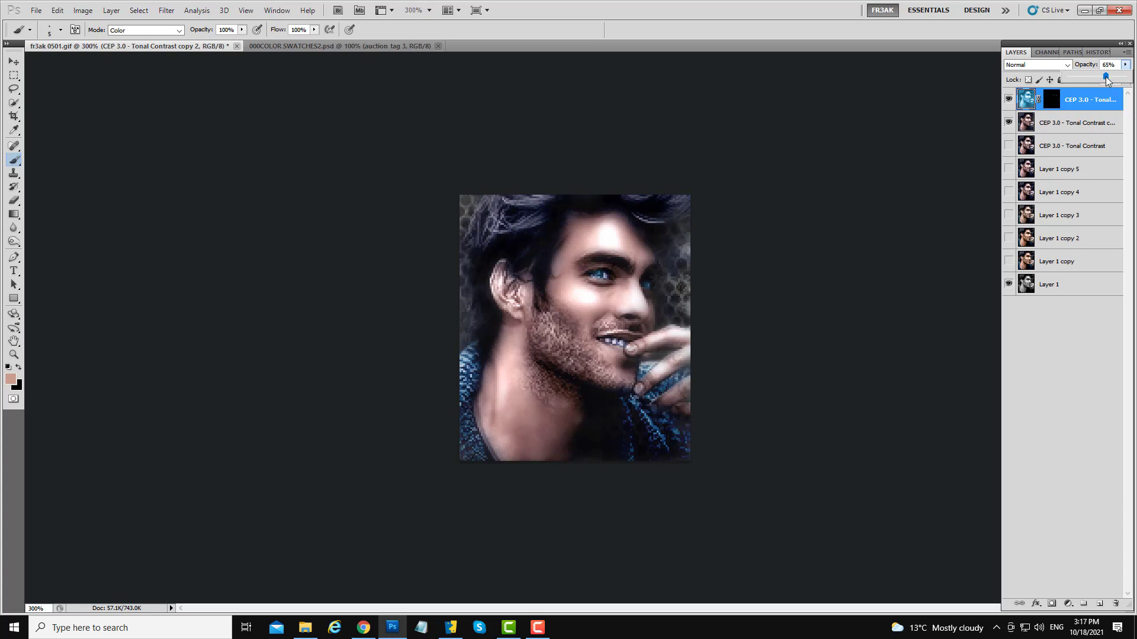
{"action": "left_click_drag", "start_coordinate": [1106, 82], "coordinate": [1104, 81]}
- Merge the blue eye layer down into the portrait layer below
{"action": "right_click", "coordinate": [1087, 104]}
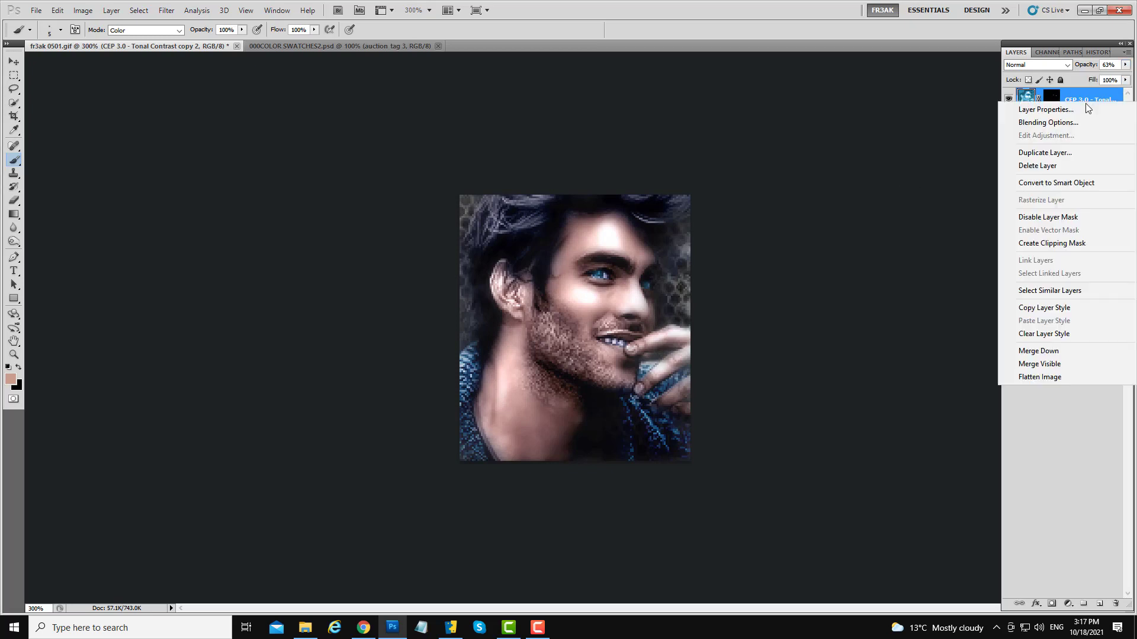
{"action": "left_click", "coordinate": [1024, 354]}
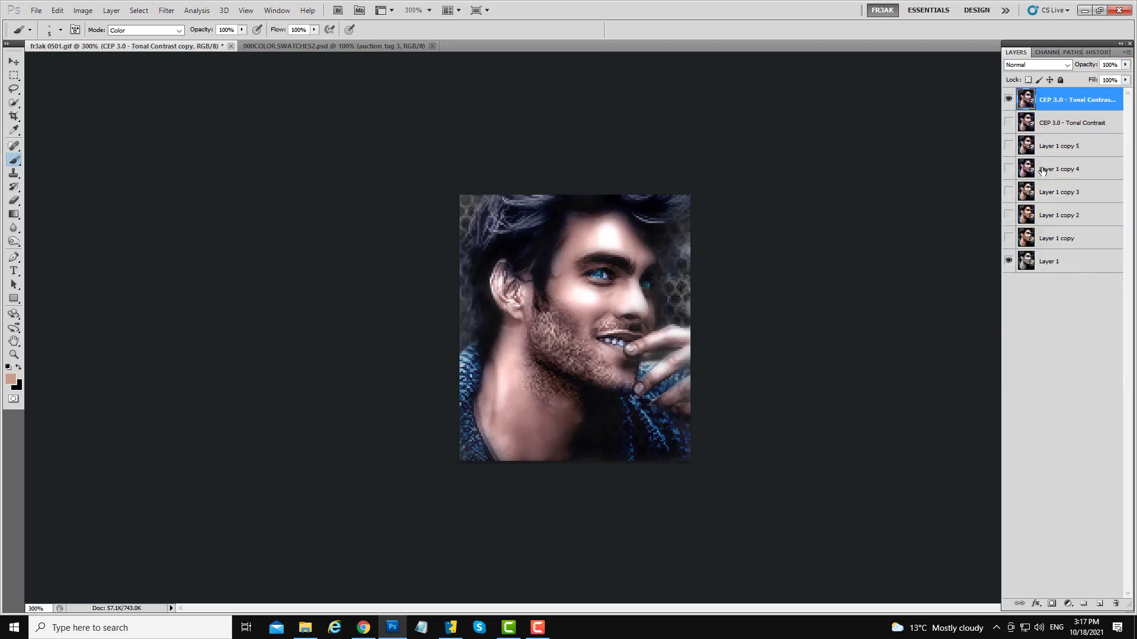
{"action": "left_click", "coordinate": [1008, 101]}
{"action": "left_click", "coordinate": [1058, 124]}
{"action": "left_click", "coordinate": [1061, 103]}
{"action": "left_click", "coordinate": [1009, 101]}
{"action": "left_click", "coordinate": [1009, 101]}
- Copy the pink Fr3aK watermark from the swatches document and paste it into the portrait
{"action": "left_click", "coordinate": [301, 48]}
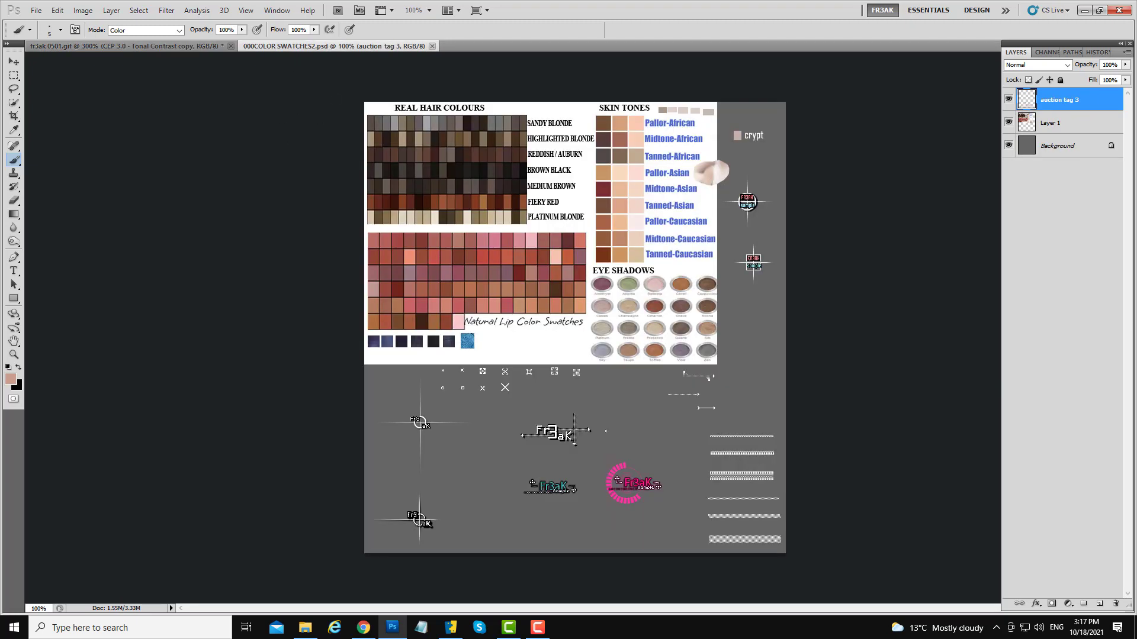
{"action": "left_click", "coordinate": [13, 76]}
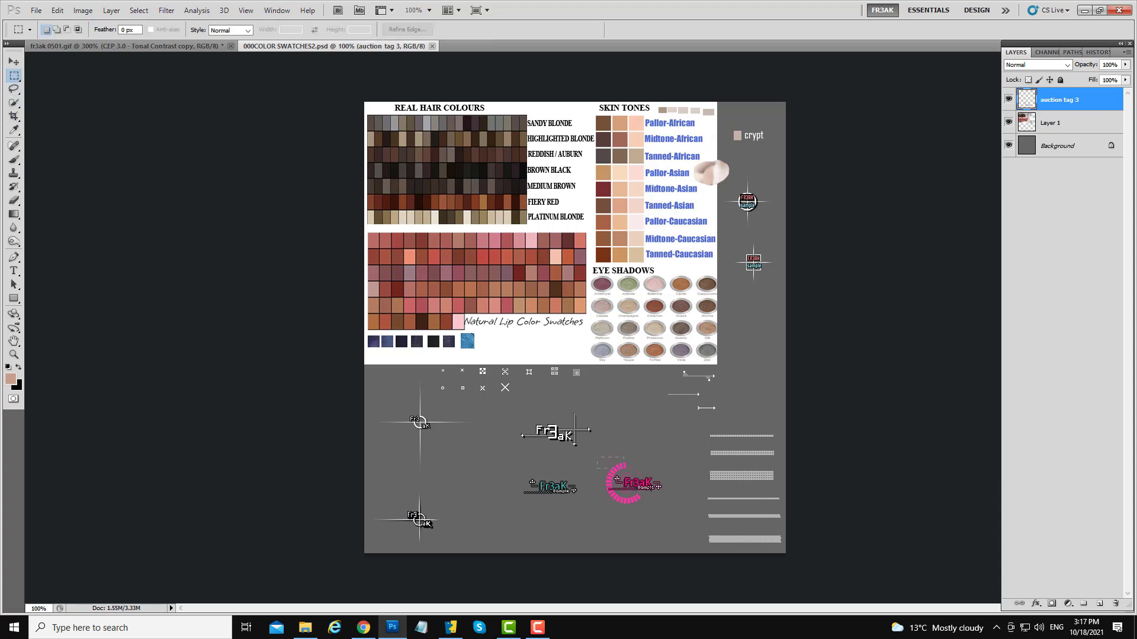
{"action": "left_click_drag", "start_coordinate": [624, 468], "coordinate": [681, 520]}
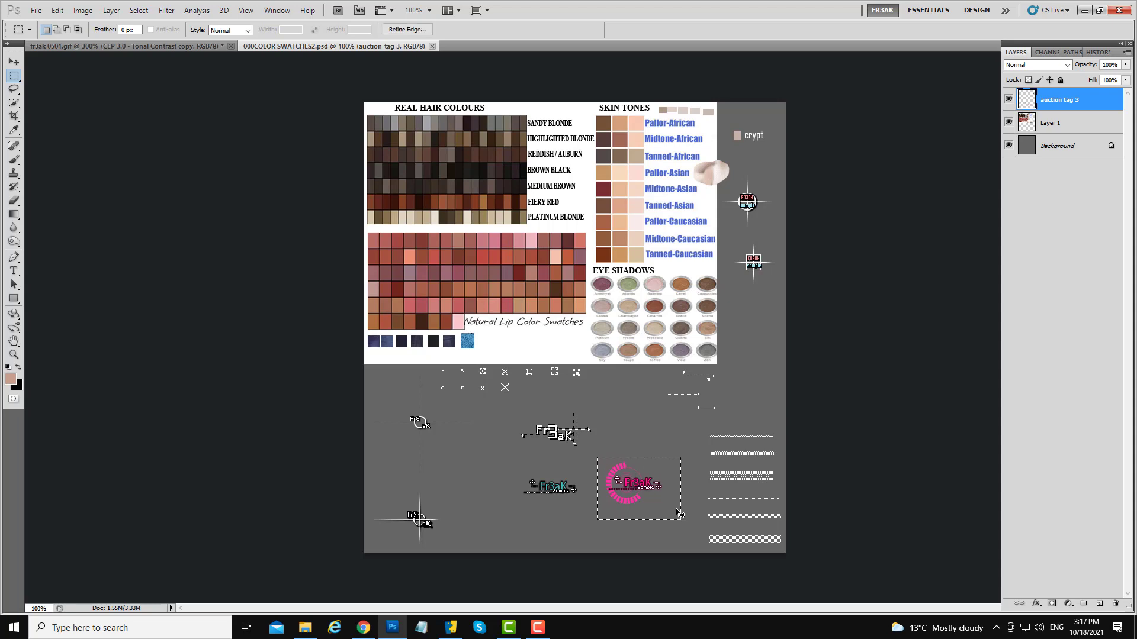
{"action": "left_click", "coordinate": [165, 48]}
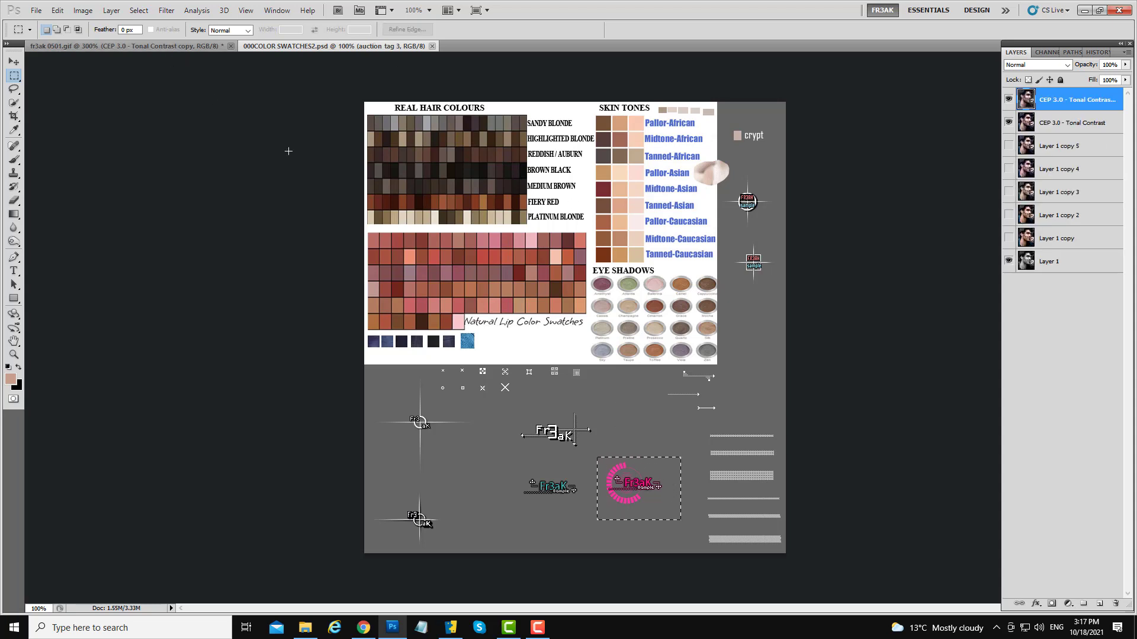
{"action": "key", "text": "ctrl+v"}
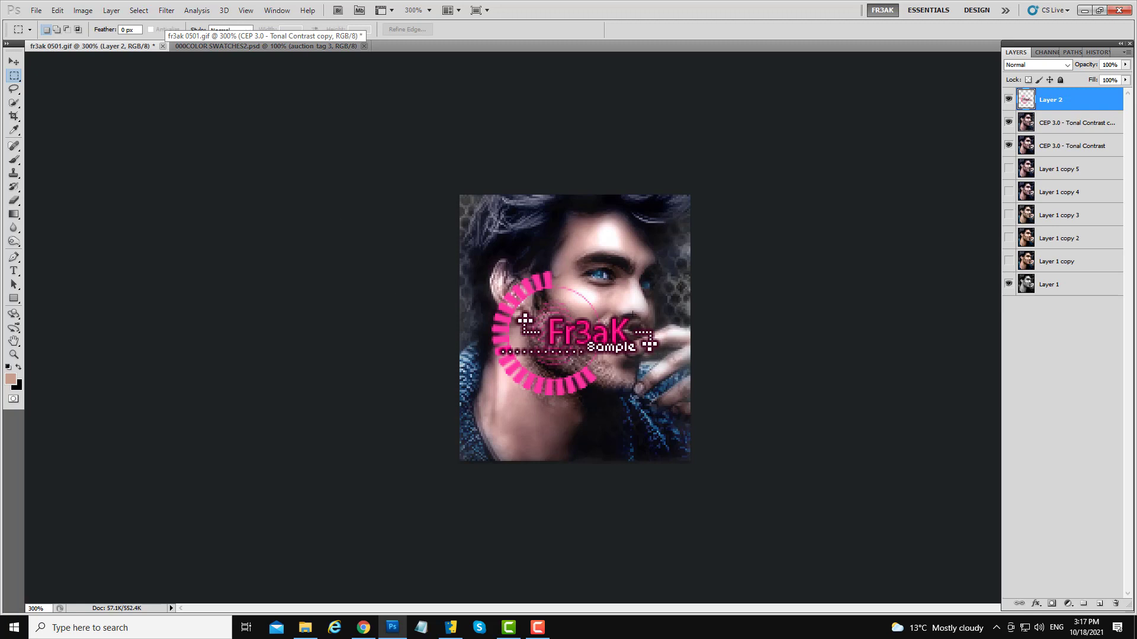
- Recolor the watermark layer with Hue/Saturation, setting hue to -133 and lowering the lightness slightly
{"action": "key", "text": "ctrl+u"}
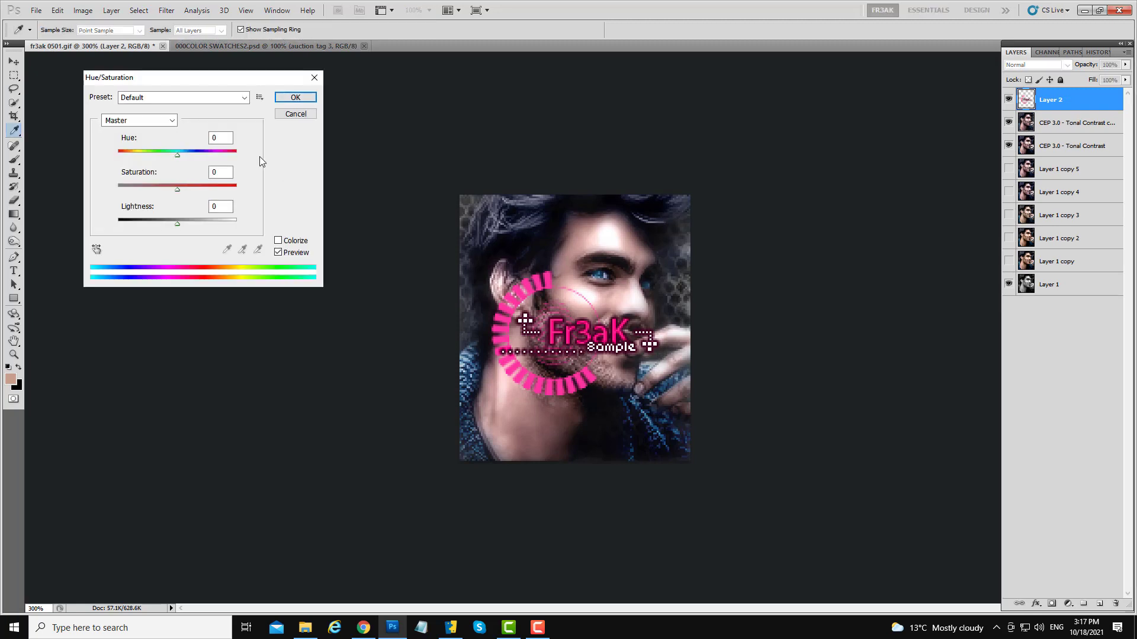
{"action": "left_click_drag", "start_coordinate": [176, 156], "coordinate": [129, 150]}
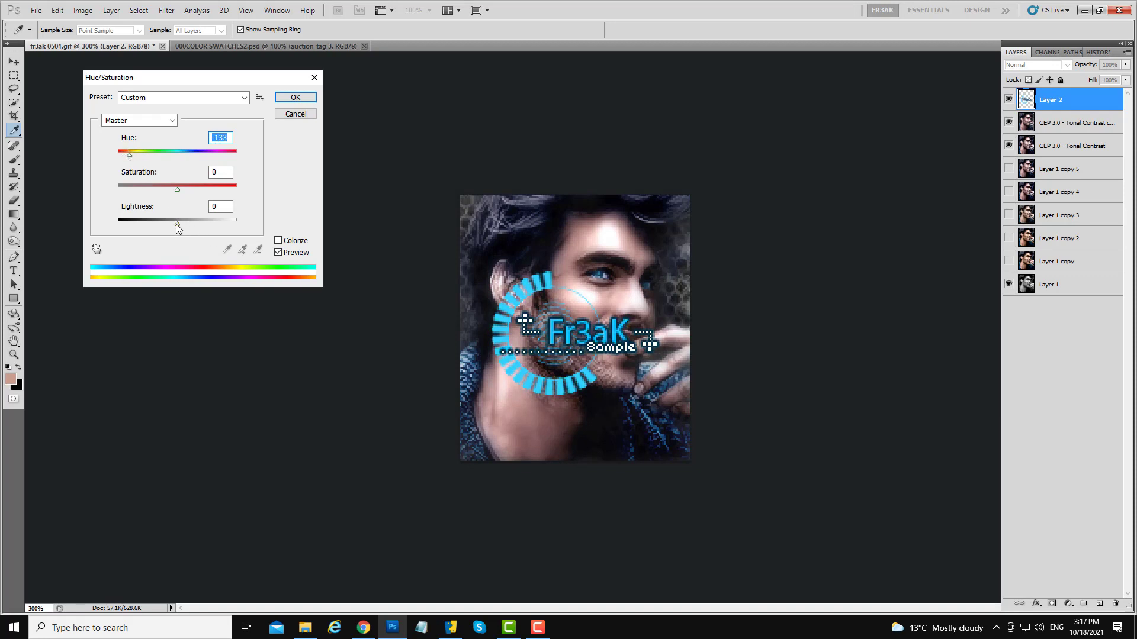
{"action": "mouse_move", "coordinate": [176, 223]}
{"action": "left_mouse_down"}
{"action": "mouse_move", "coordinate": [150, 226]}
{"action": "mouse_move", "coordinate": [189, 238]}
{"action": "mouse_move", "coordinate": [169, 241]}
{"action": "left_mouse_up"}
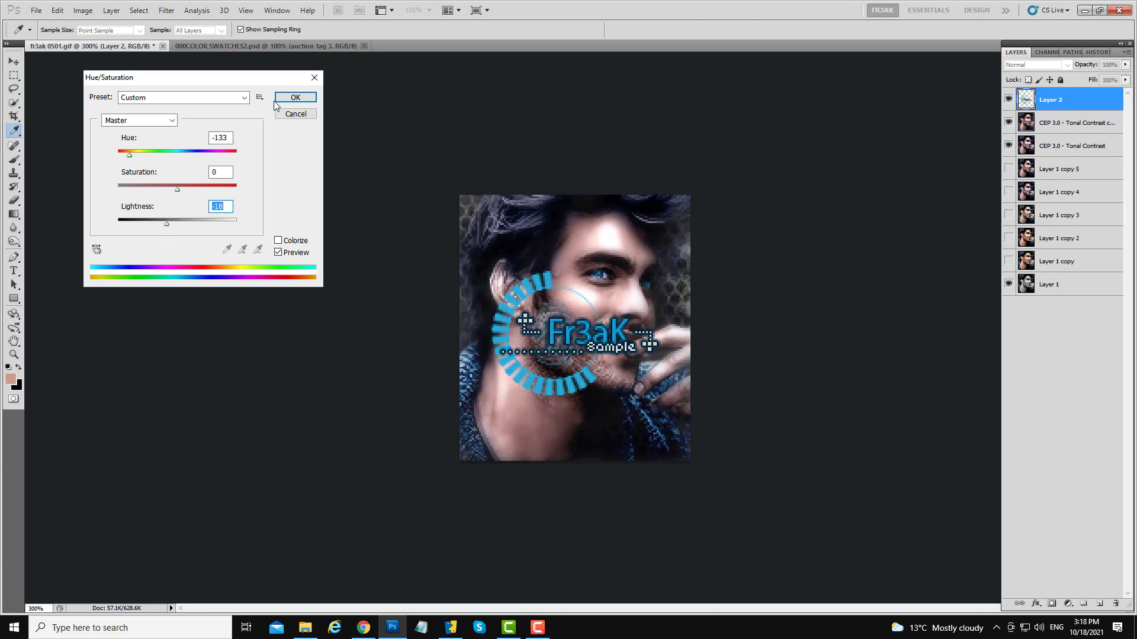
{"action": "left_click", "coordinate": [295, 97]}
{"action": "key", "text": "m"}
- Adjust the watermark's color balance, shifting the shadows toward blue and the highlights toward cyan
{"action": "key", "text": "ctrl+b"}
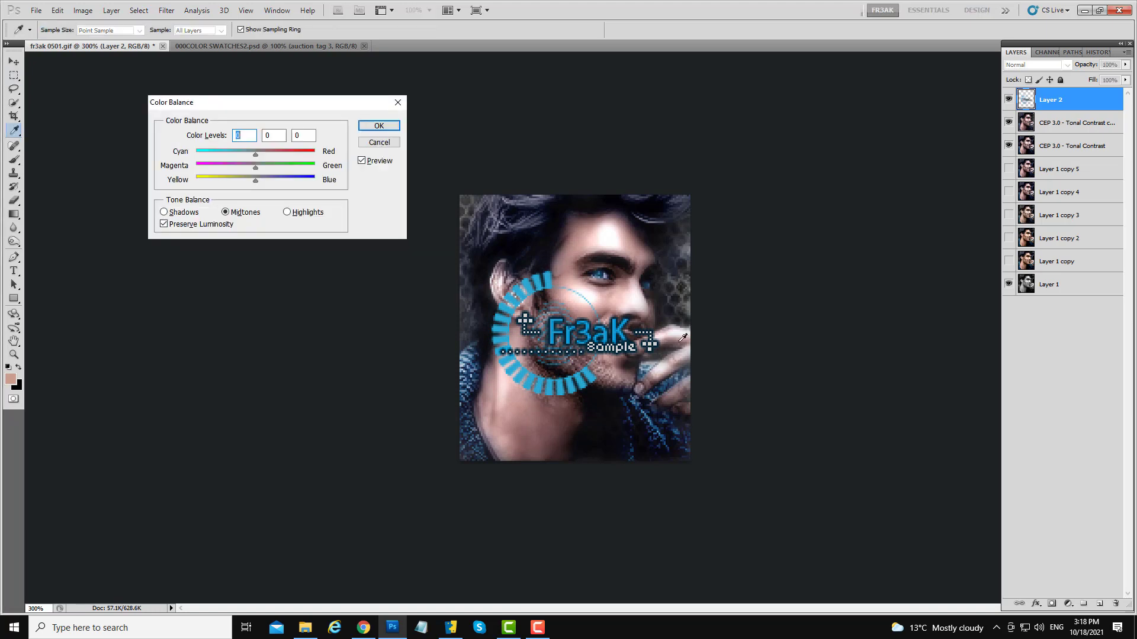
{"action": "left_click", "coordinate": [164, 213]}
{"action": "left_click_drag", "start_coordinate": [255, 183], "coordinate": [272, 158]}
{"action": "mouse_move", "coordinate": [255, 169]}
{"action": "left_mouse_down"}
{"action": "mouse_move", "coordinate": [240, 170]}
{"action": "mouse_move", "coordinate": [253, 171]}
{"action": "left_mouse_up"}
{"action": "left_click", "coordinate": [287, 211]}
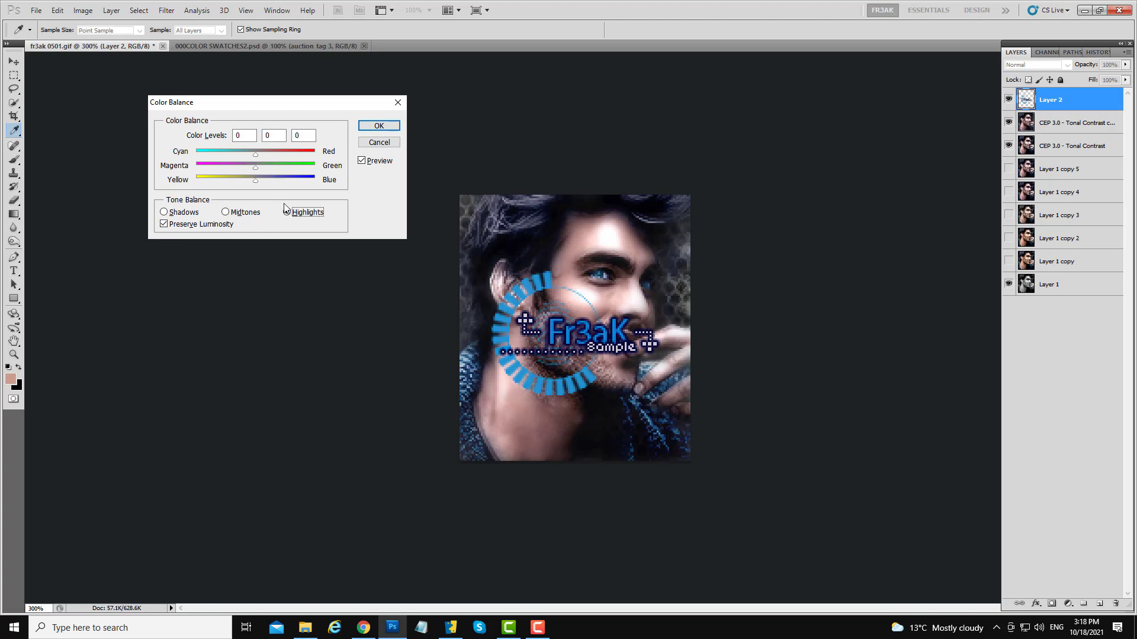
{"action": "left_click_drag", "start_coordinate": [245, 152], "coordinate": [232, 150]}
{"action": "left_click", "coordinate": [373, 126]}
- Move the watermark down to the portrait's lower-left corner
{"action": "key", "text": "m"}
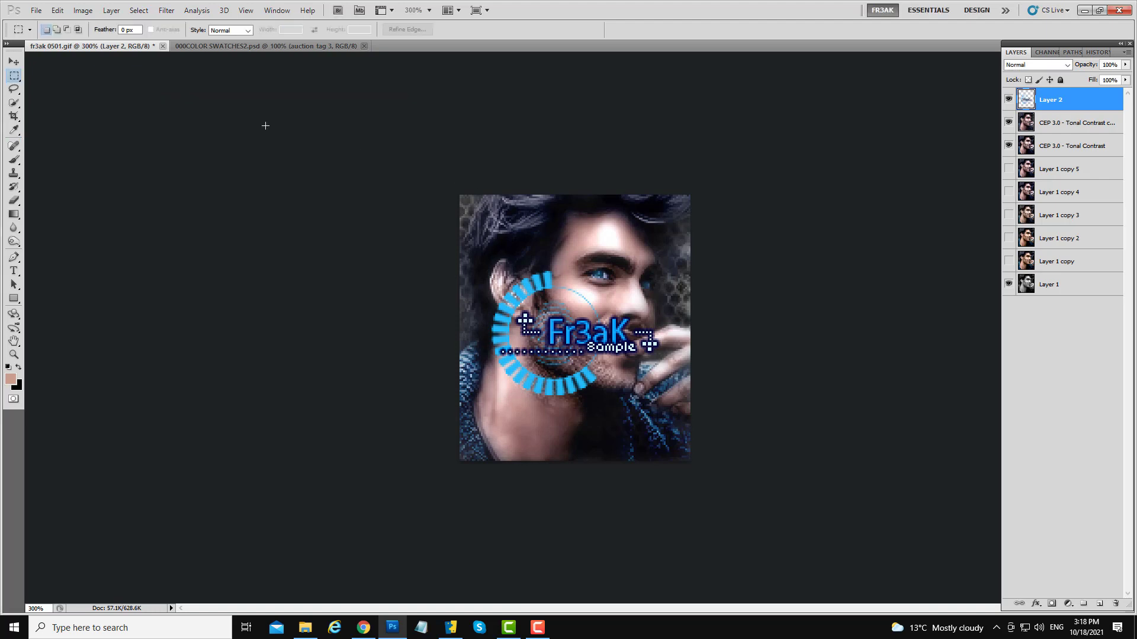
{"action": "left_click", "coordinate": [14, 62]}
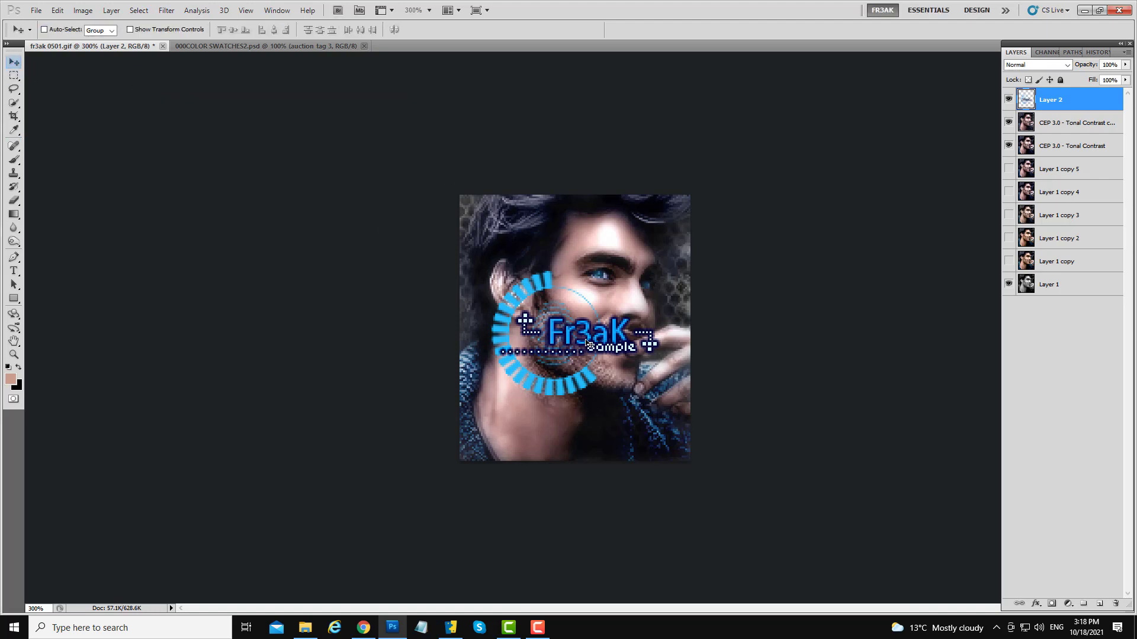
{"action": "left_click_drag", "start_coordinate": [586, 350], "coordinate": [539, 433]}
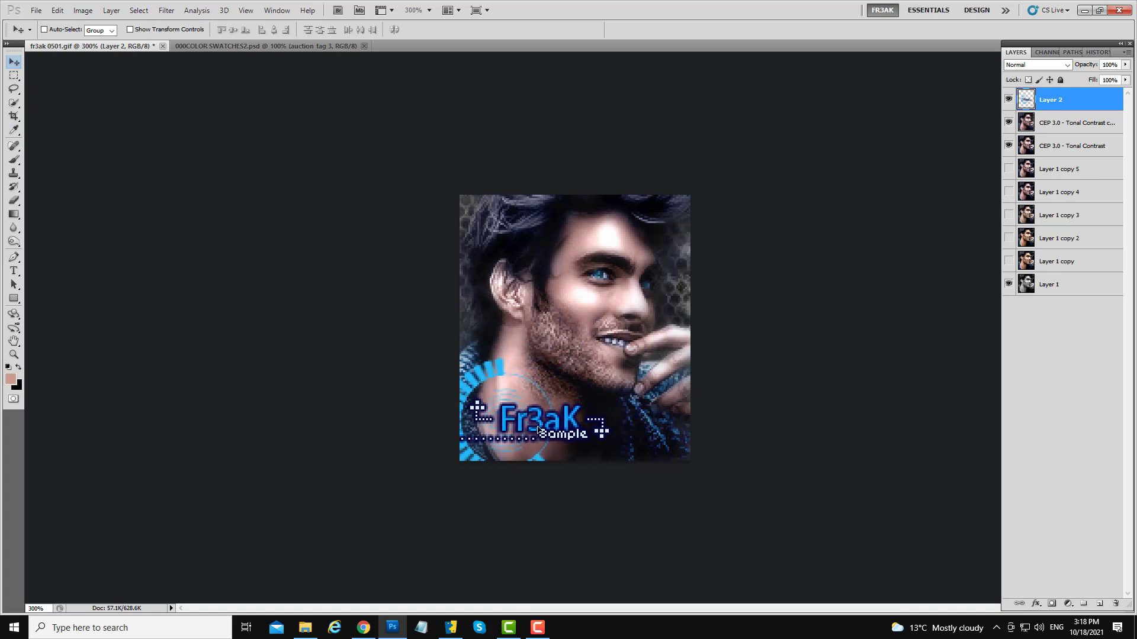